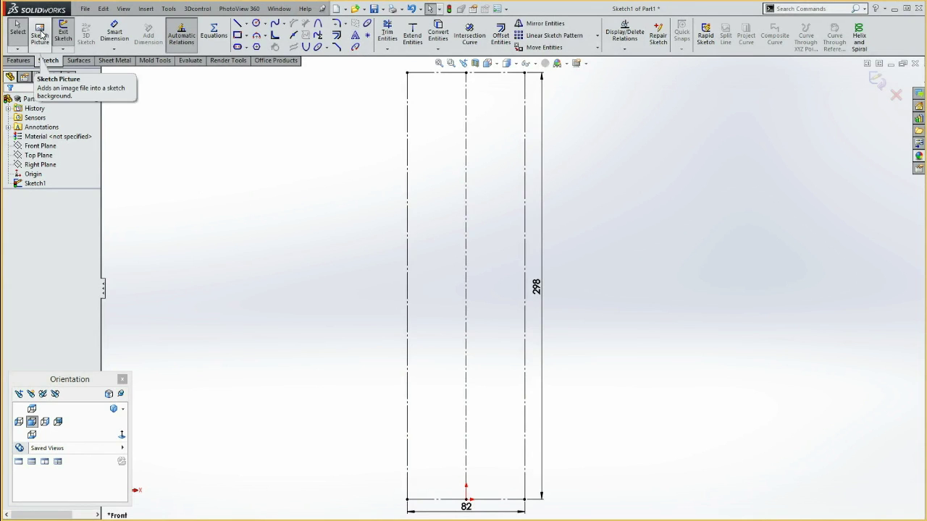
# Insert Foto_Wijnfles.JPG as a sketch picture behind the 82 × 298 rectangle.
pyautogui.click(42, 34)
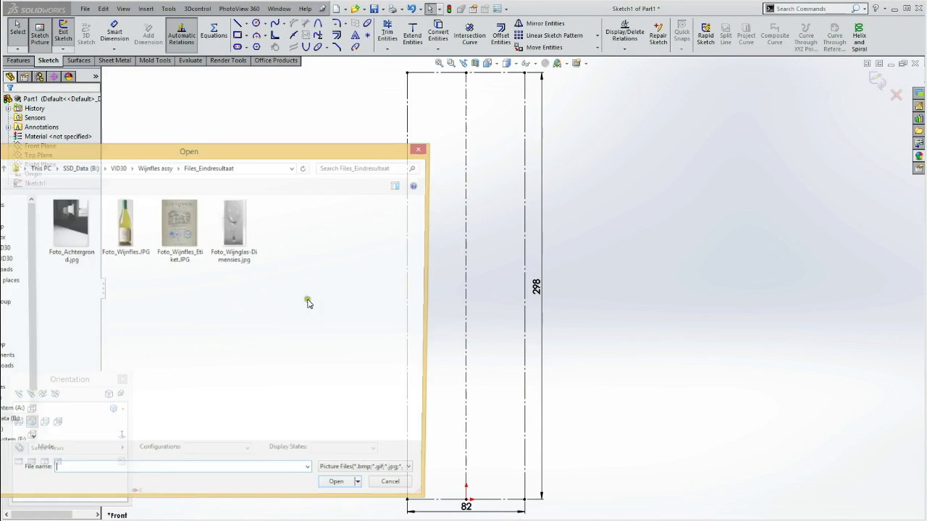
pyautogui.click(116, 223)
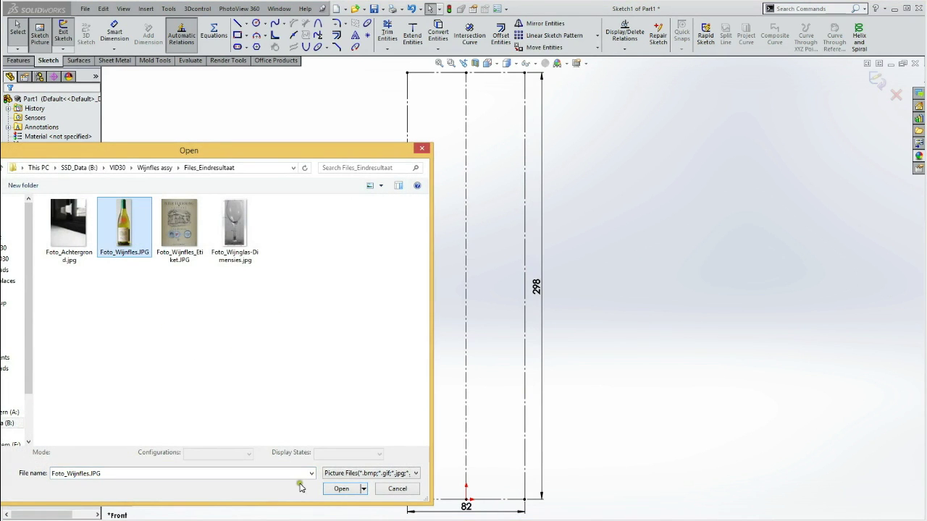
pyautogui.click(339, 490)
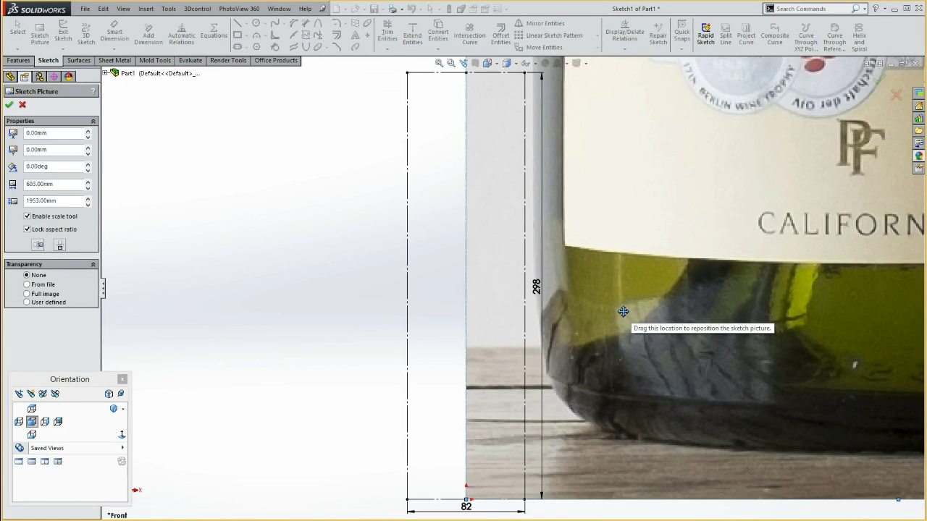
# Shrink the bottle photo roughly to the rectangle's size and move it over the rectangle.
pyautogui.press('f')
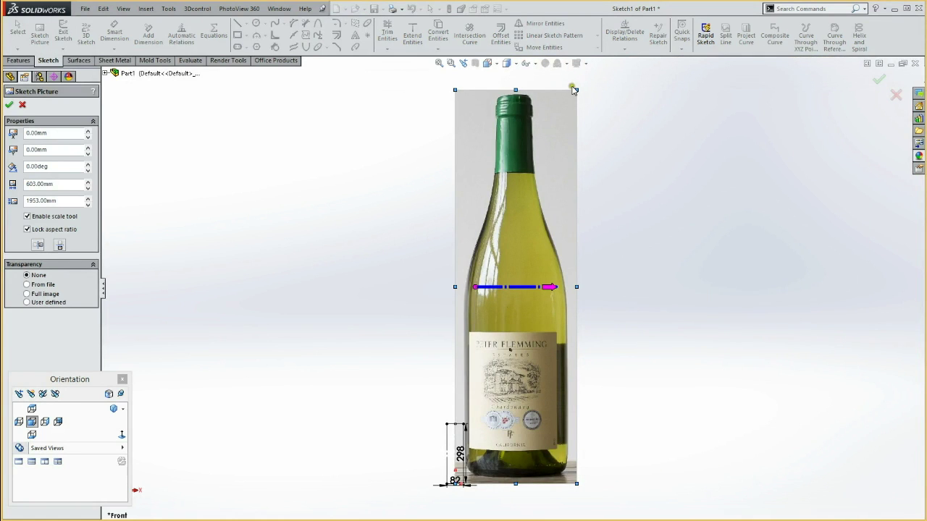
pyautogui.moveTo(577, 88); pyautogui.dragTo(478, 409)
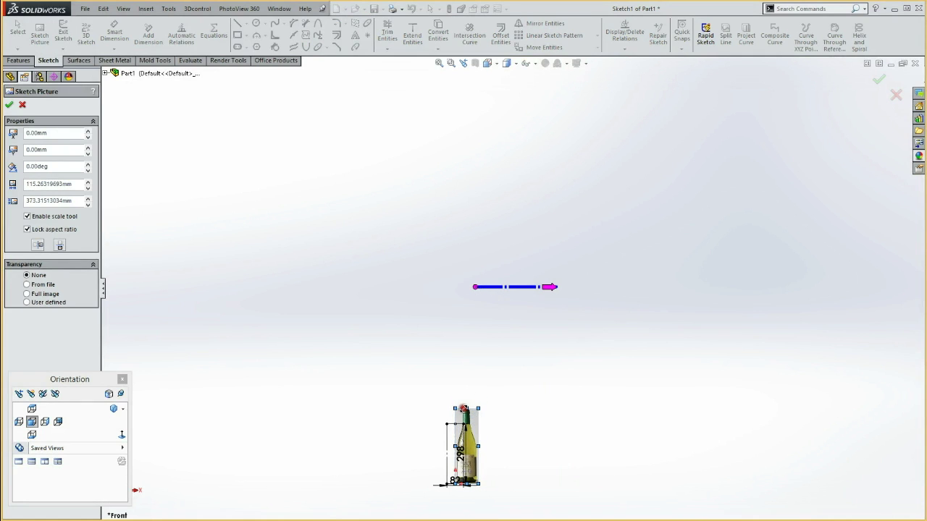
pyautogui.scroll(-2, 464, 367)
pyautogui.scroll(-3, 465, 367)
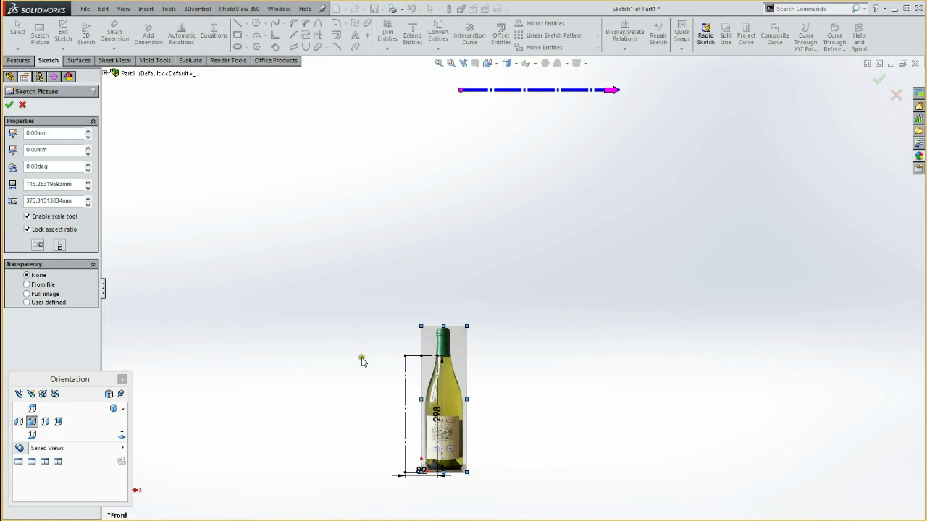
pyautogui.scroll(3, 335, 423)
pyautogui.moveTo(404, 391); pyautogui.dragTo(495, 491)
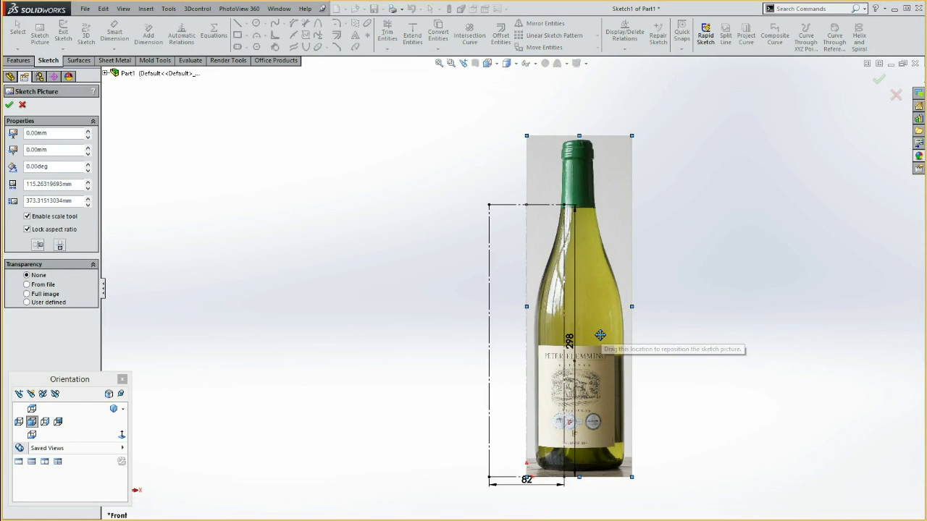
pyautogui.moveTo(631, 135); pyautogui.dragTo(591, 199)
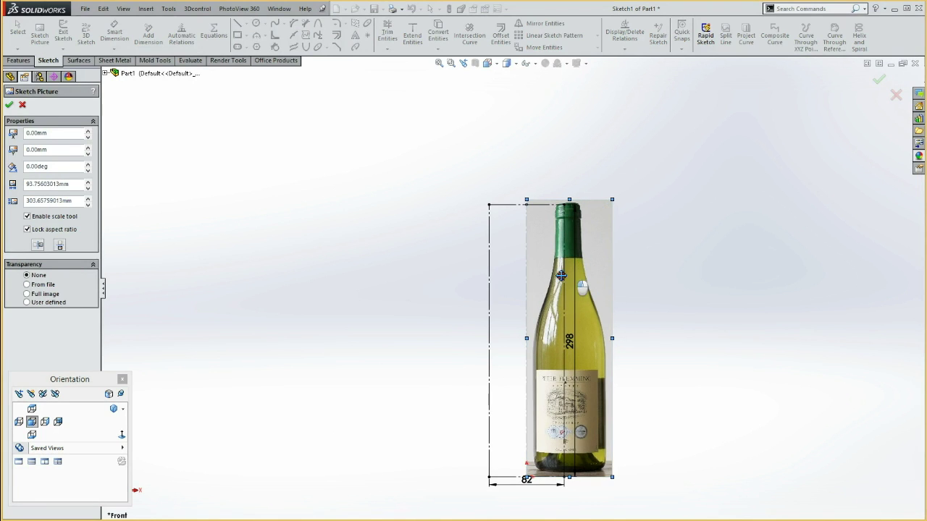
pyautogui.moveTo(549, 278); pyautogui.dragTo(505, 282)
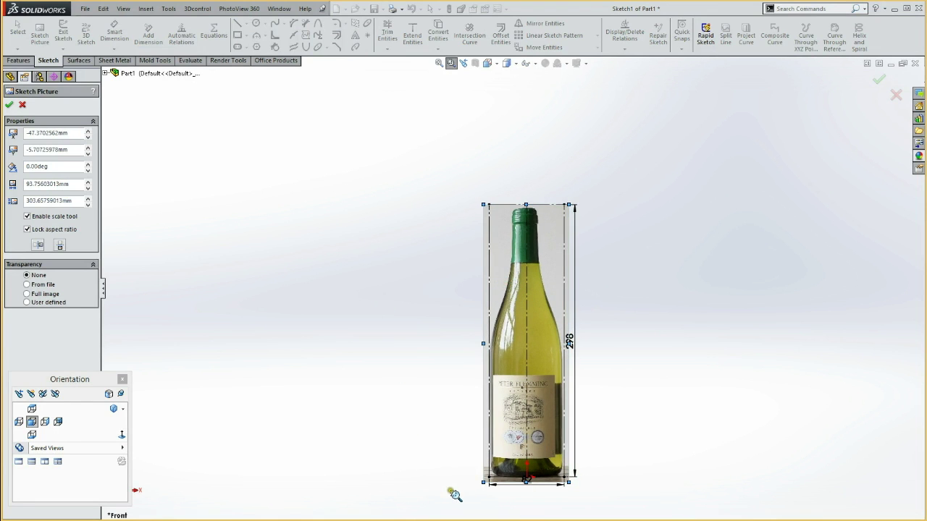
# Fine-tune the photo to 96 × 311 so the bottle matches the 298 height, and accept.
pyautogui.moveTo(453, 491); pyautogui.dragTo(598, 193)
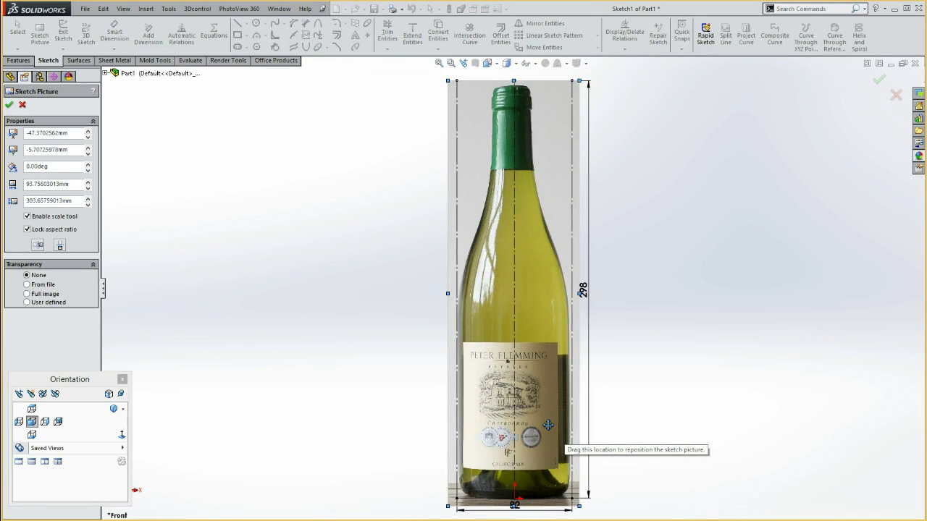
pyautogui.moveTo(548, 425); pyautogui.dragTo(546, 425)
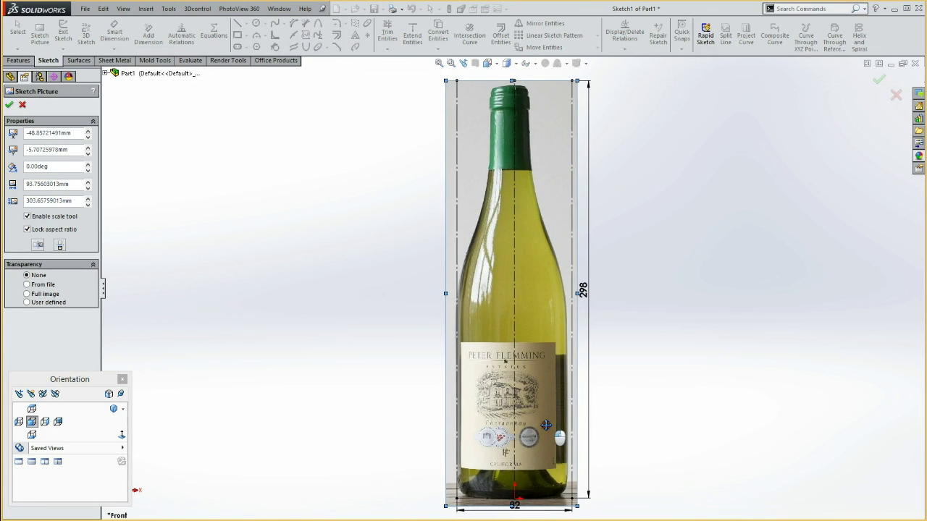
pyautogui.moveTo(546, 425); pyautogui.dragTo(546, 427)
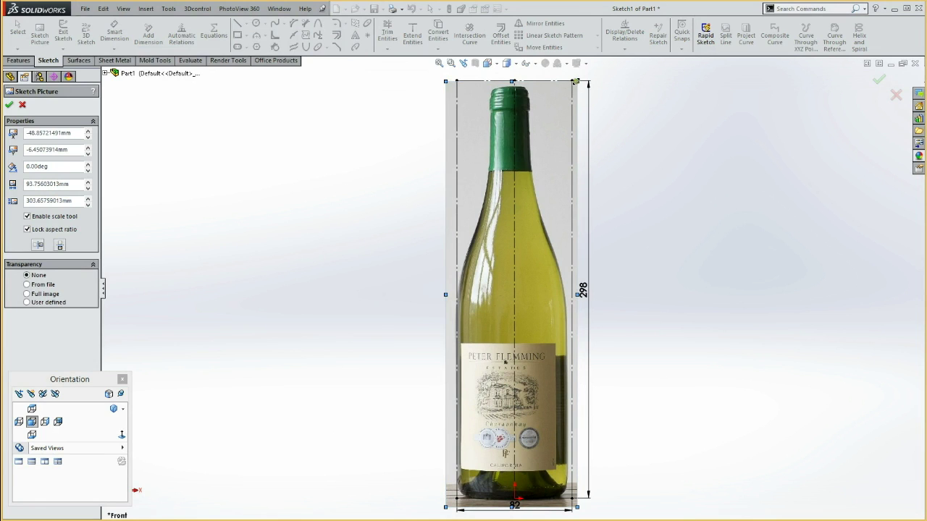
pyautogui.moveTo(576, 81); pyautogui.dragTo(580, 75)
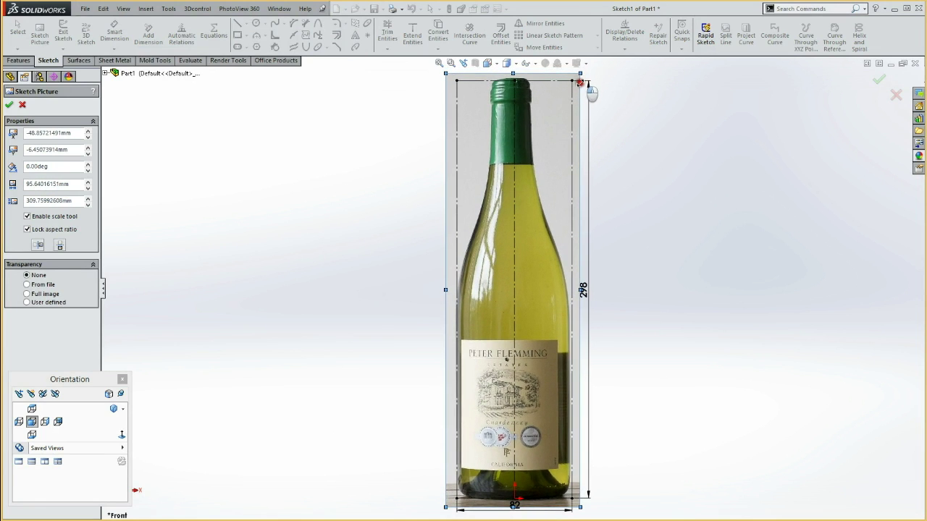
pyautogui.moveTo(580, 82); pyautogui.dragTo(580, 81)
pyautogui.moveTo(541, 228); pyautogui.dragTo(543, 227)
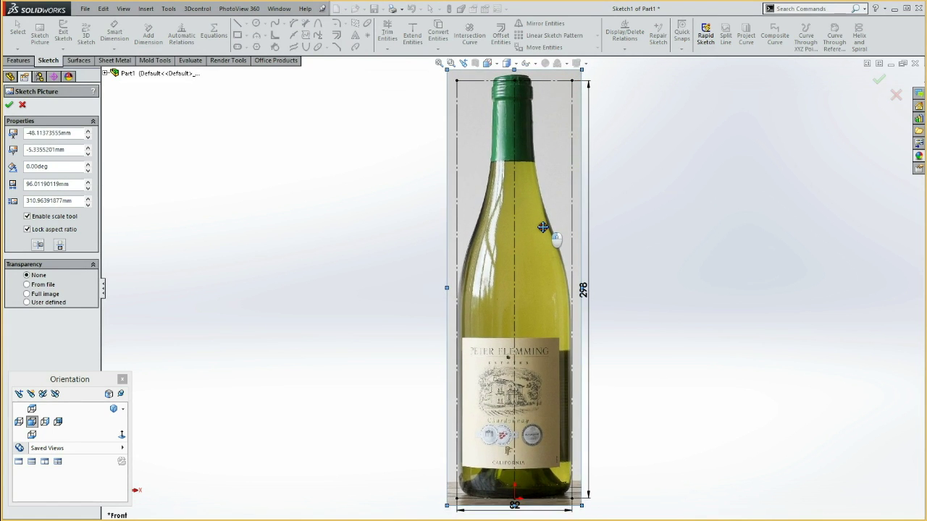
pyautogui.moveTo(543, 227); pyautogui.dragTo(542, 227)
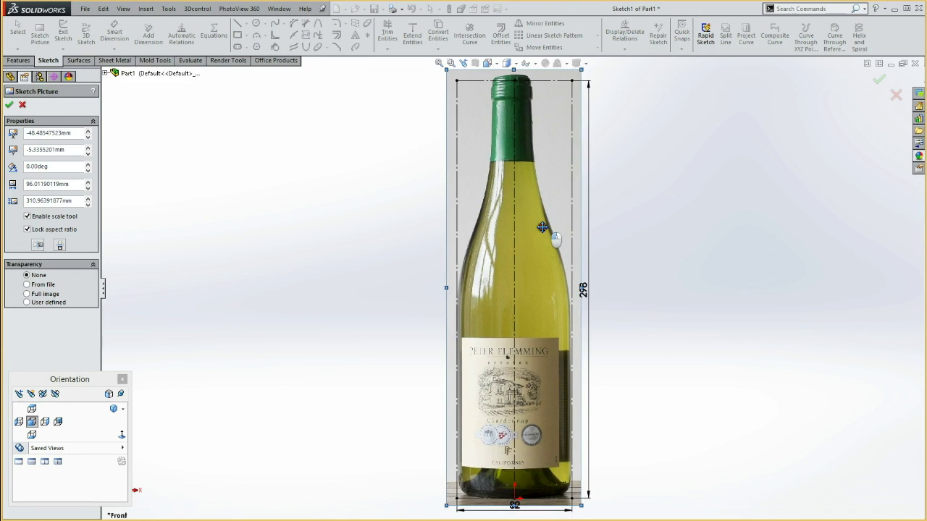
pyautogui.moveTo(543, 227); pyautogui.dragTo(543, 228)
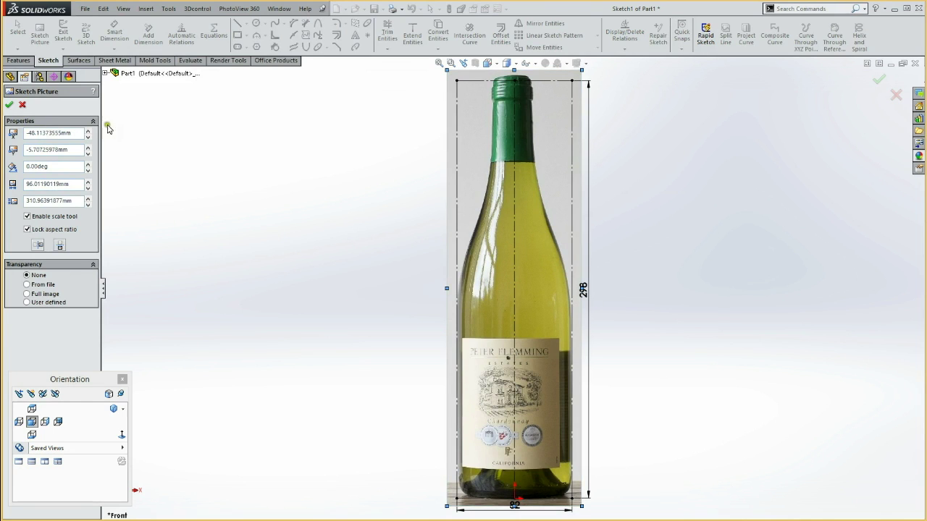
pyautogui.click(8, 104)
# Rename Sketch1 to 'Foto' in the FeatureManager tree.
pyautogui.click(37, 183)
pyautogui.click(36, 185)
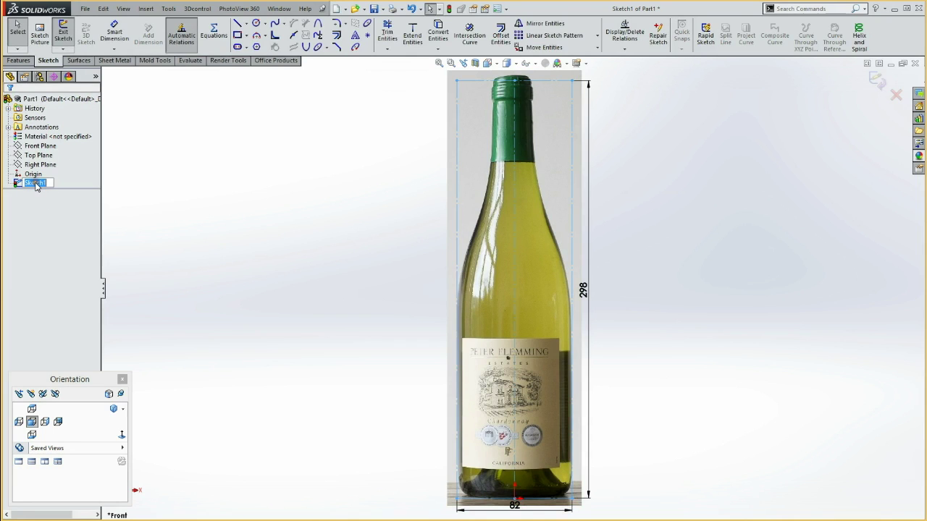
pyautogui.write('Foto')
pyautogui.press('Return')
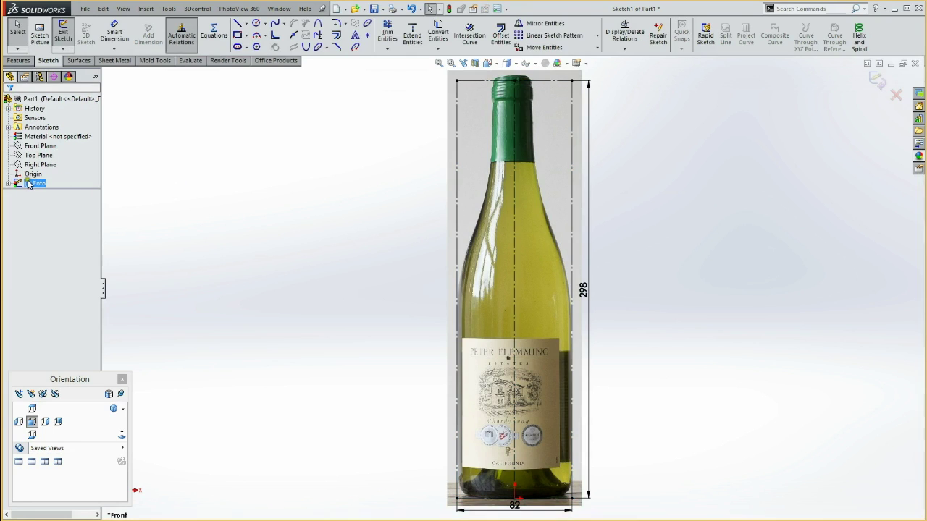
pyautogui.click(8, 183)
# Reopen the properties of Sketch Picture1 inside the Foto sketch.
pyautogui.click(36, 184)
pyautogui.click(49, 193)
pyautogui.doubleClick(50, 194)
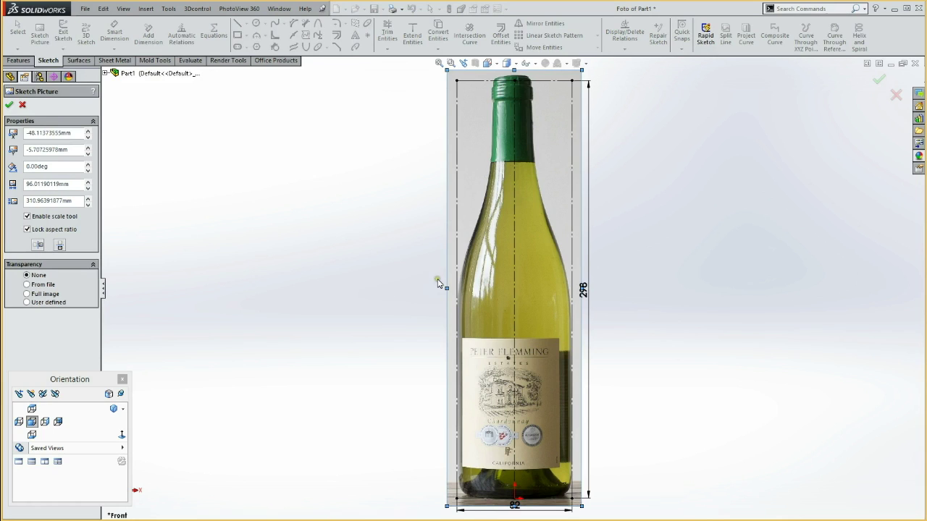
# Give the bottle photo full-image transparency of about 0.57 and accept the settings.
pyautogui.click(27, 295)
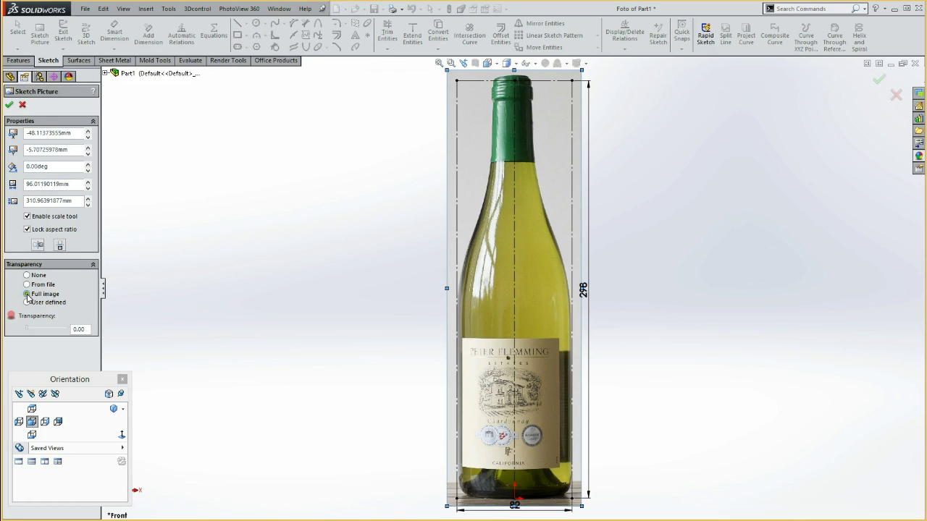
pyautogui.moveTo(29, 331); pyautogui.dragTo(50, 333)
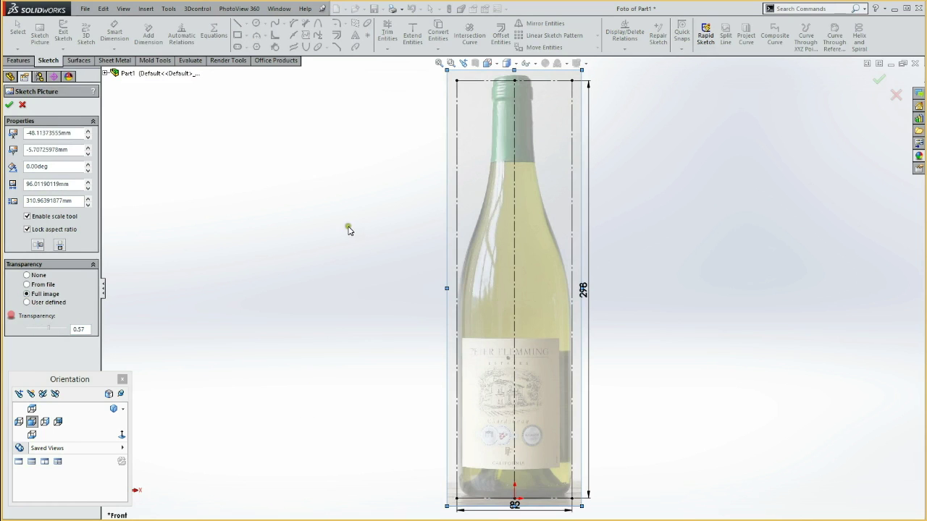
pyautogui.click(10, 106)
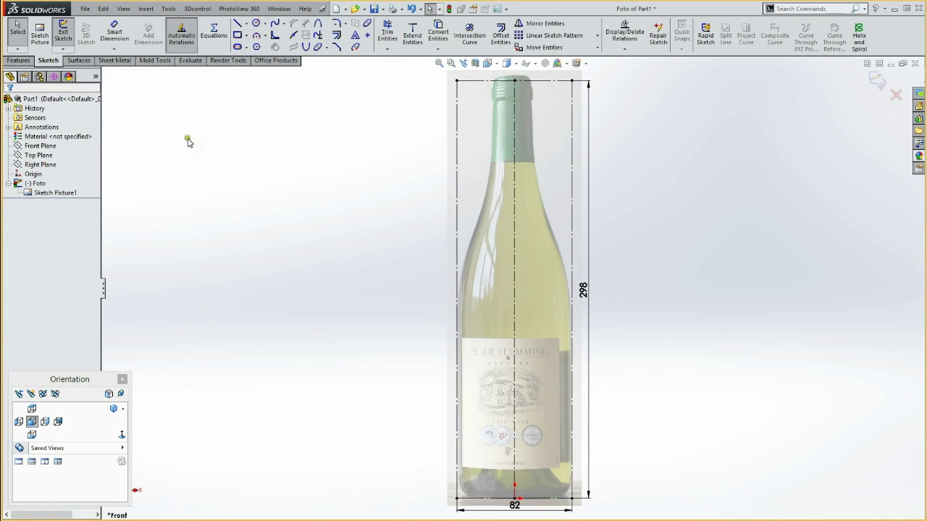
# Exit the Foto sketch and start a new sketch on the Front Plane.
pyautogui.click(449, 8)
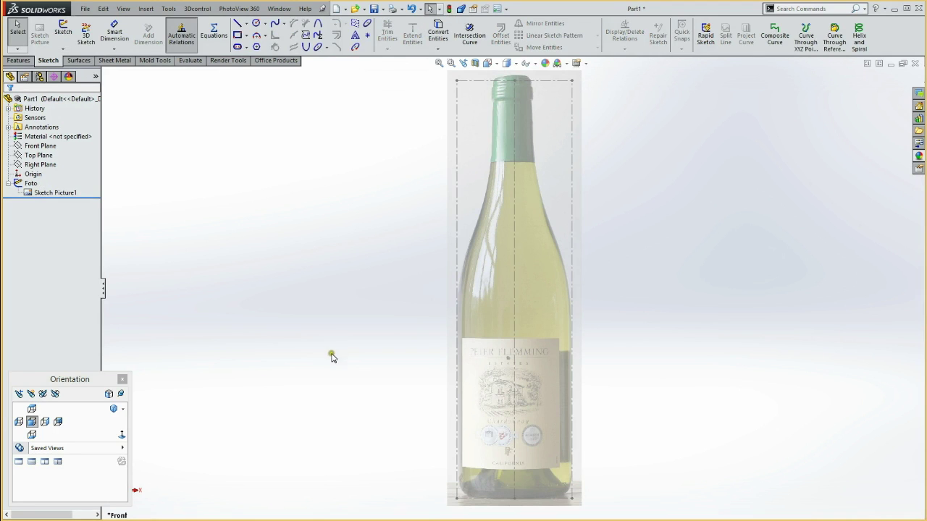
pyautogui.click(44, 146)
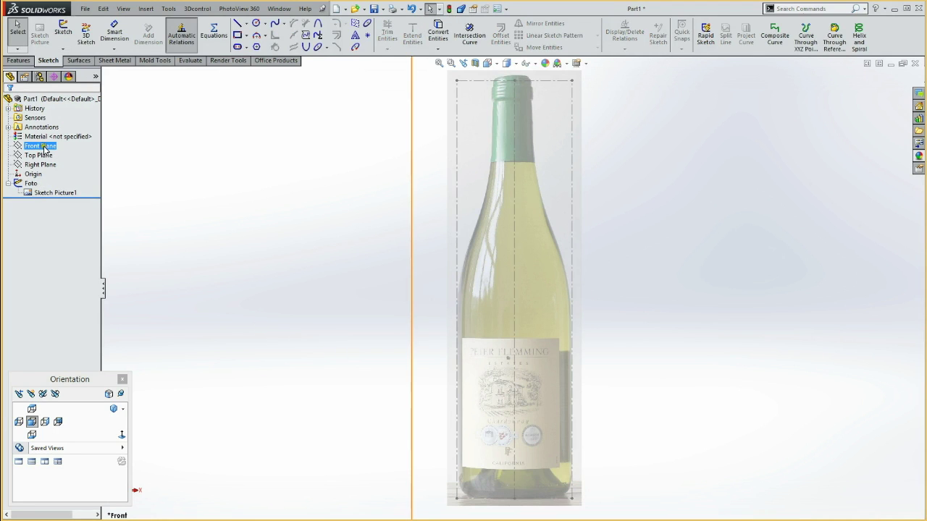
pyautogui.click(48, 131)
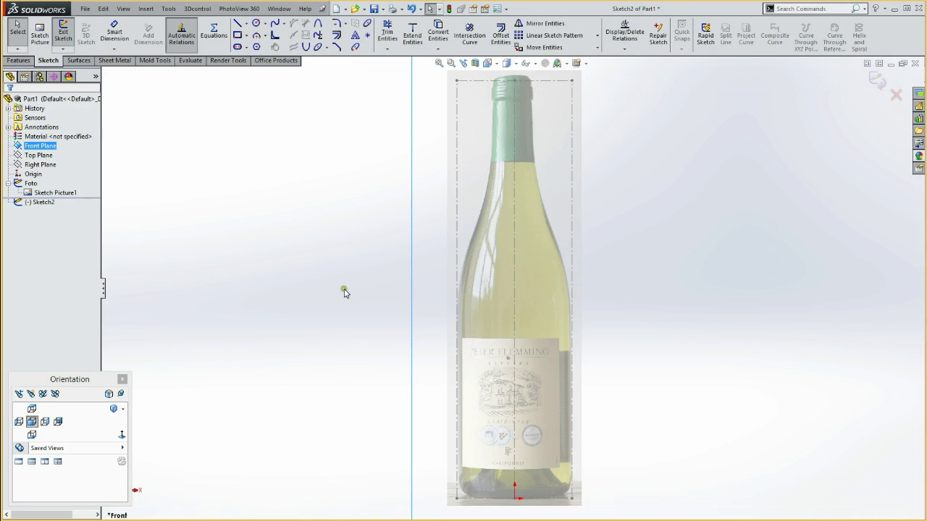
# Convert the Foto rectangle and centerline into the new sketch as construction lines.
pyautogui.click(482, 497)
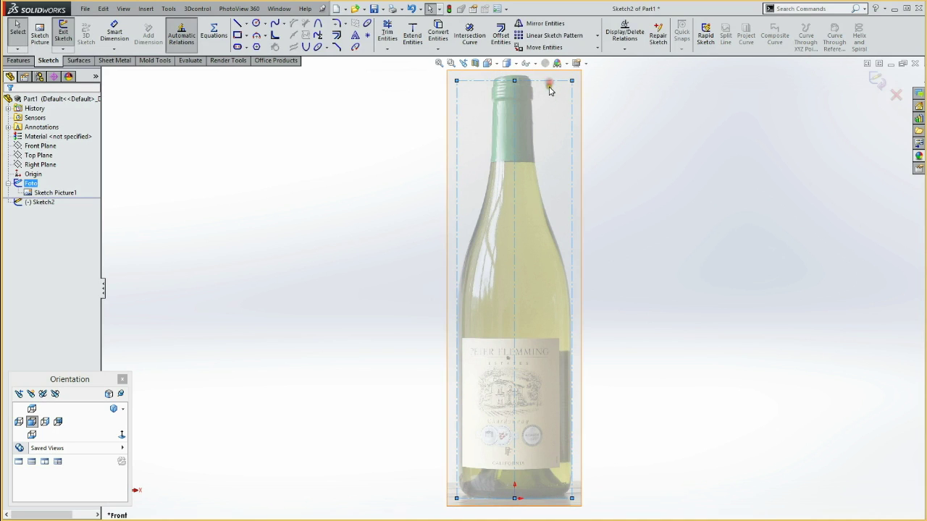
pyautogui.click(441, 32)
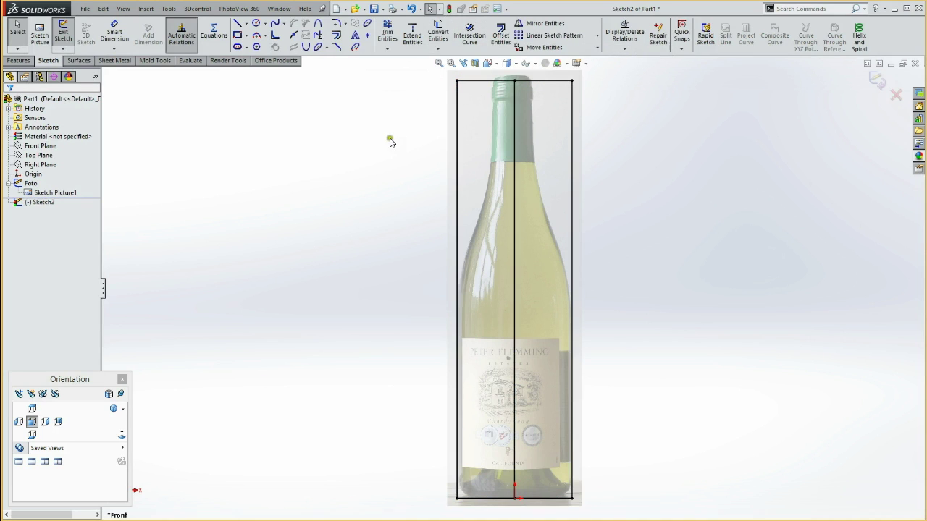
pyautogui.hotkey('ctrl', 'a')
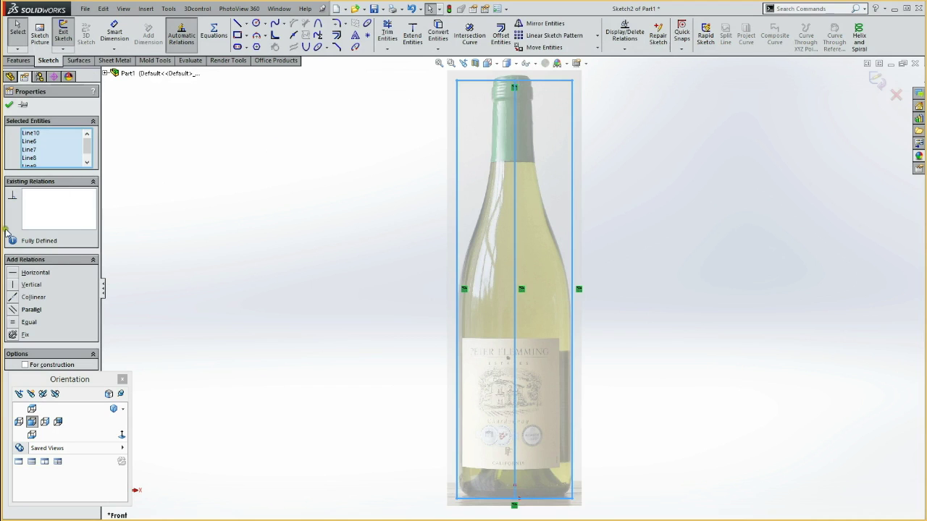
pyautogui.click(25, 365)
pyautogui.click(224, 364)
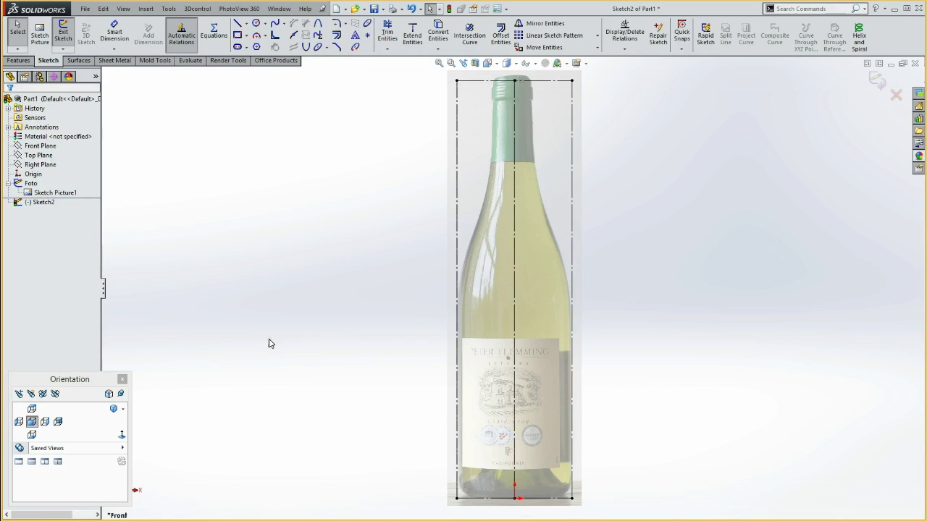
pyautogui.click(256, 358)
# Draw a horizontal guide line and dimension it 30 mm above the bottle's base.
pyautogui.press('Return')
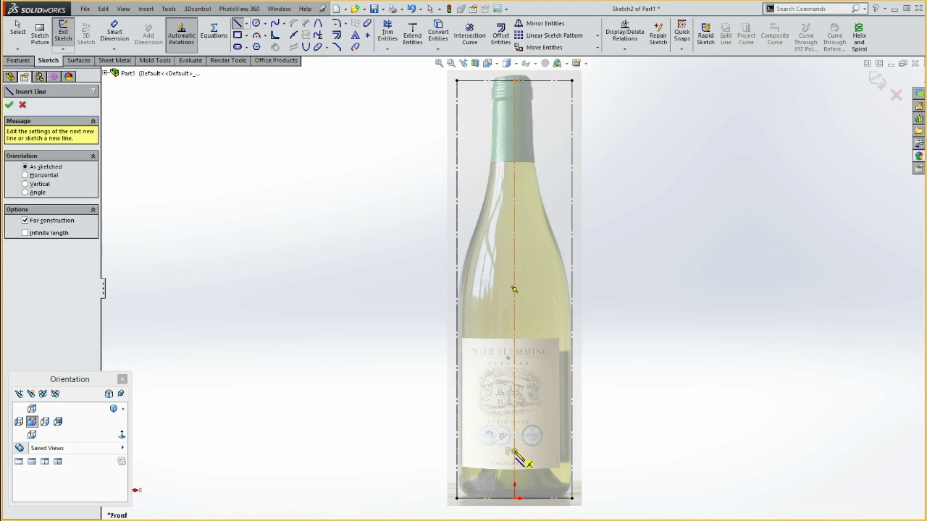
pyautogui.click(513, 451)
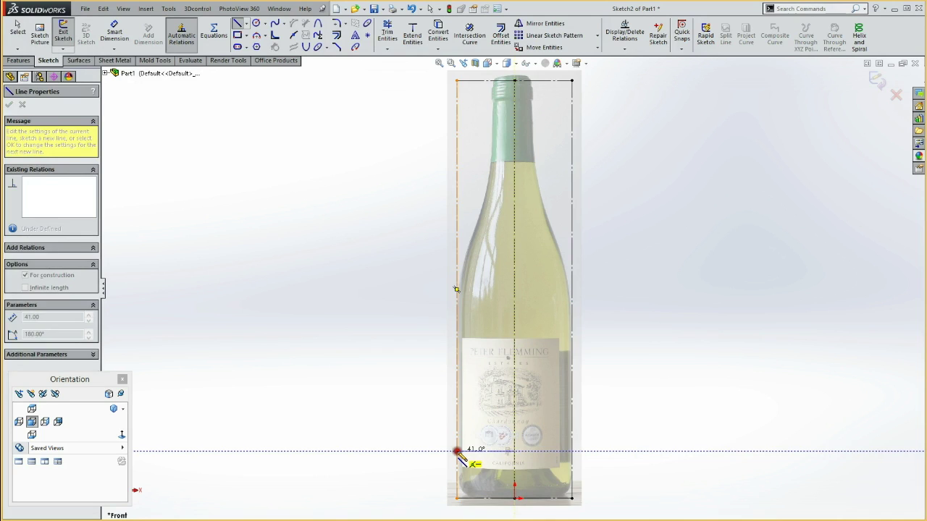
pyautogui.doubleClick(457, 451)
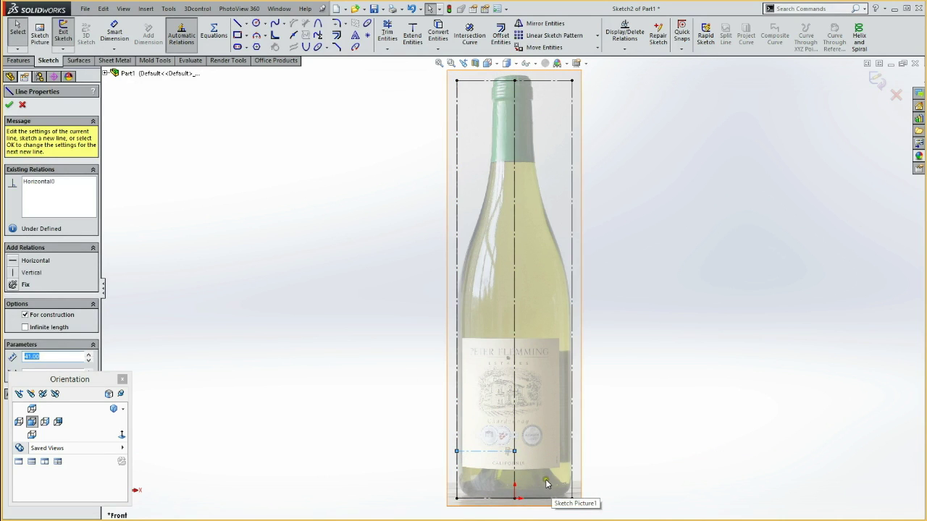
pyautogui.press('d')
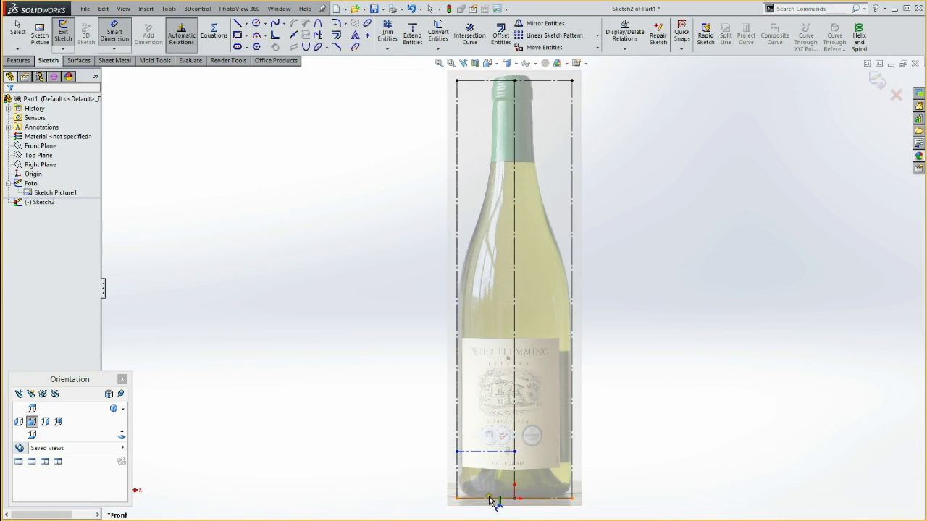
pyautogui.click(490, 498)
pyautogui.click(492, 451)
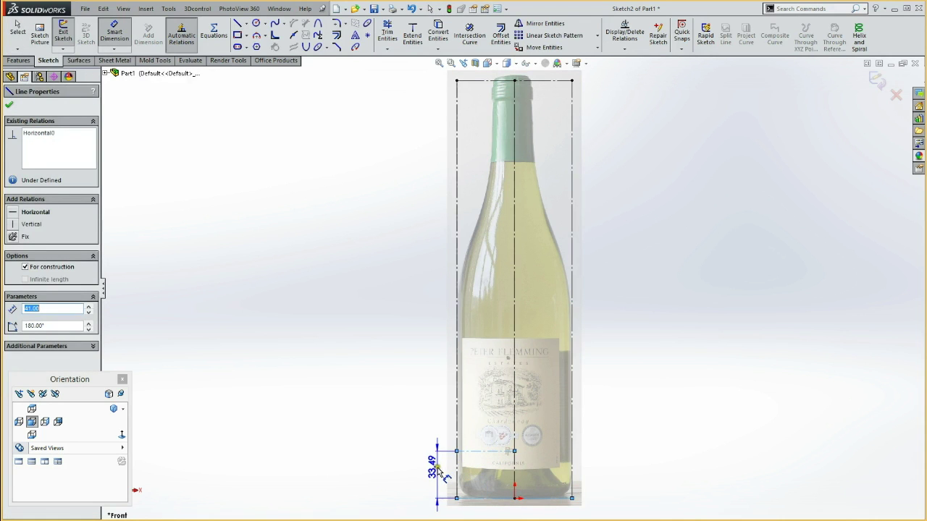
pyautogui.click(438, 471)
pyautogui.write('30')
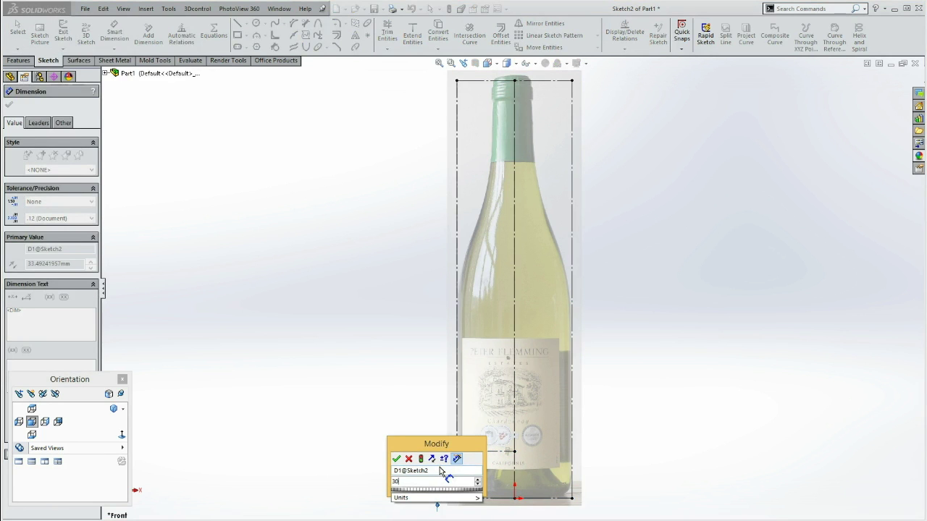
pyautogui.press('Return')
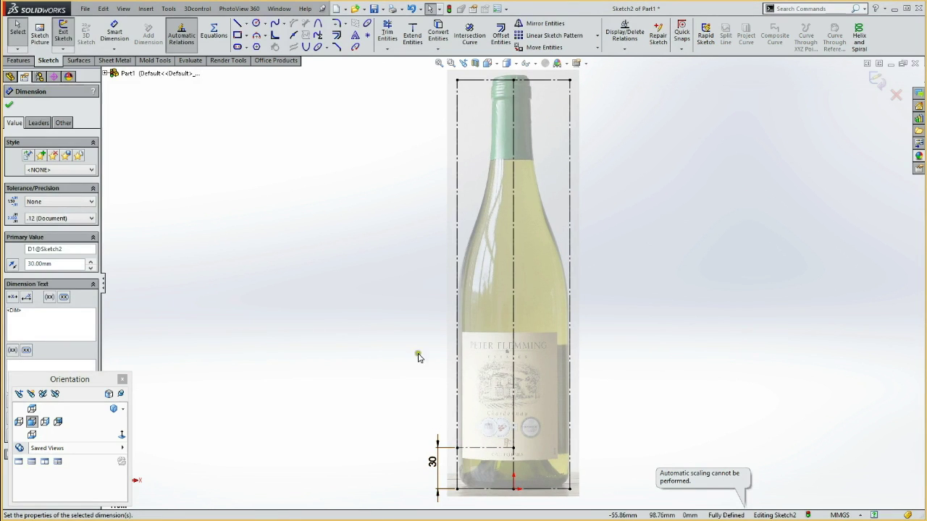
pyautogui.click(623, 342)
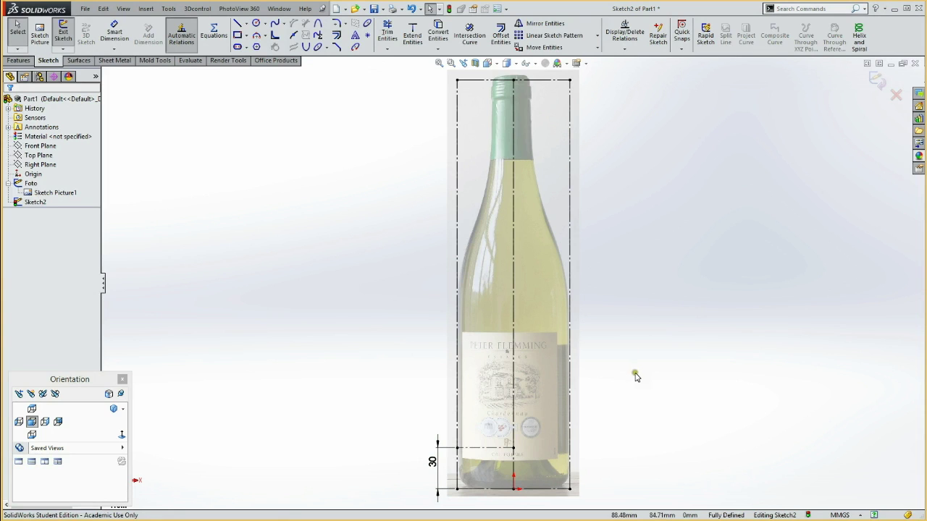
# Add a vertical guide line dimensioned 10 mm inside the bottle's right edge.
pyautogui.press('l')
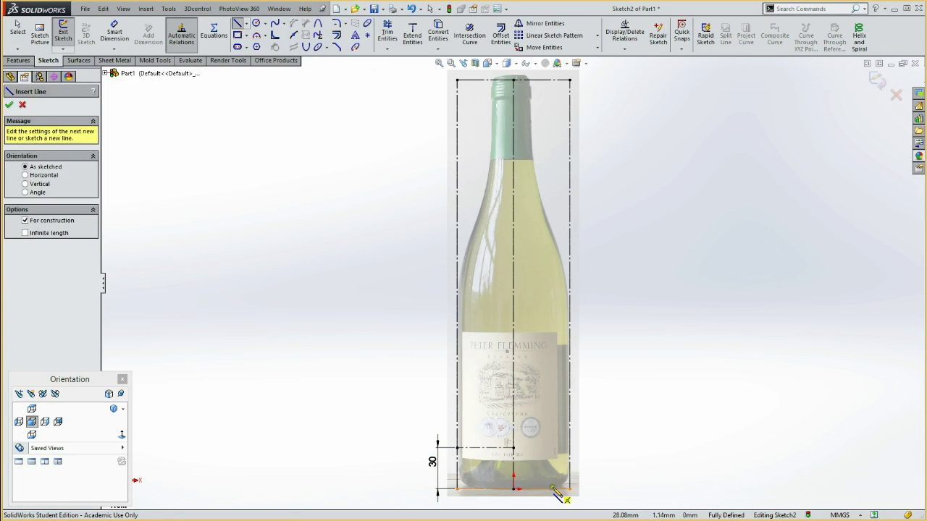
pyautogui.click(555, 490)
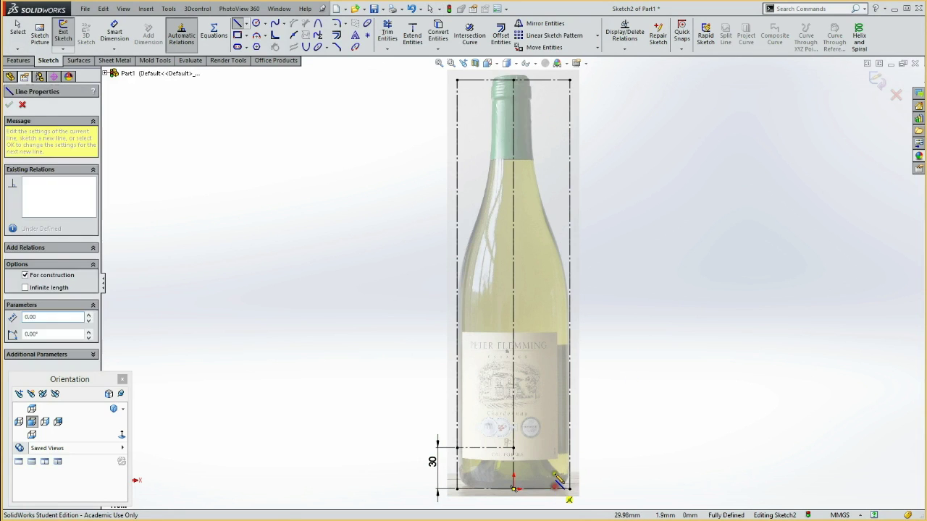
pyautogui.click(554, 434)
pyautogui.press('Escape')
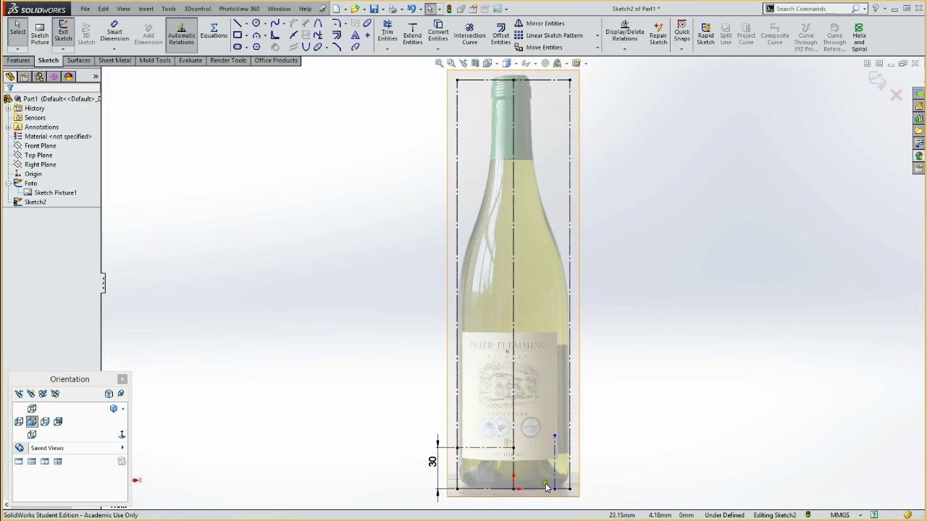
pyautogui.press('d')
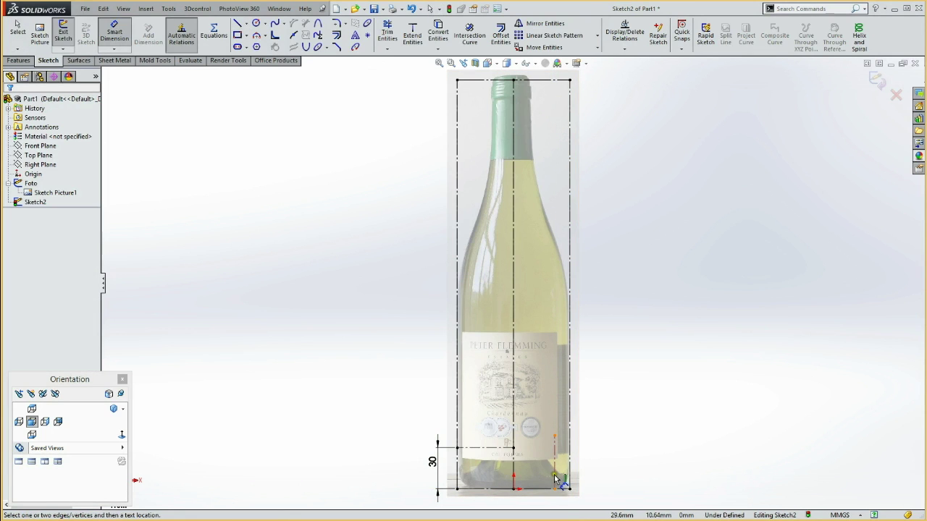
pyautogui.click(556, 478)
pyautogui.click(569, 471)
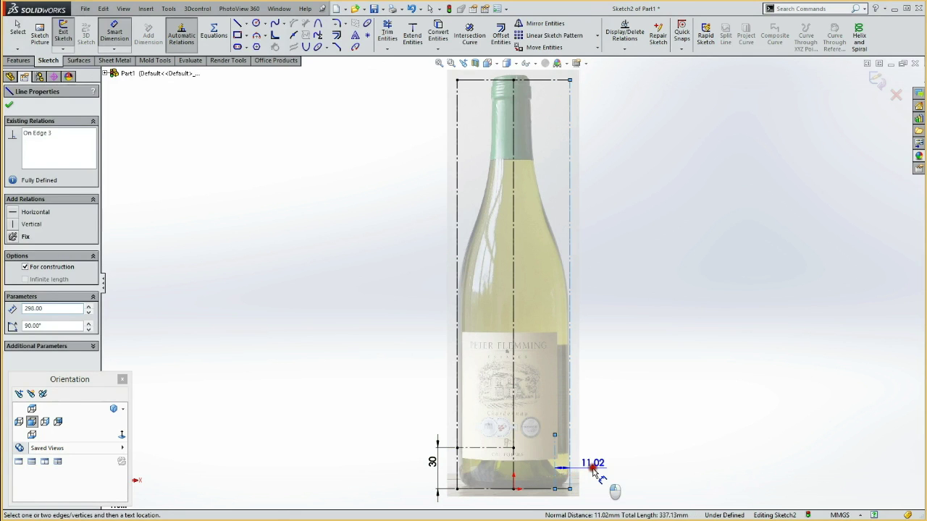
pyautogui.click(592, 469)
pyautogui.press('Return')
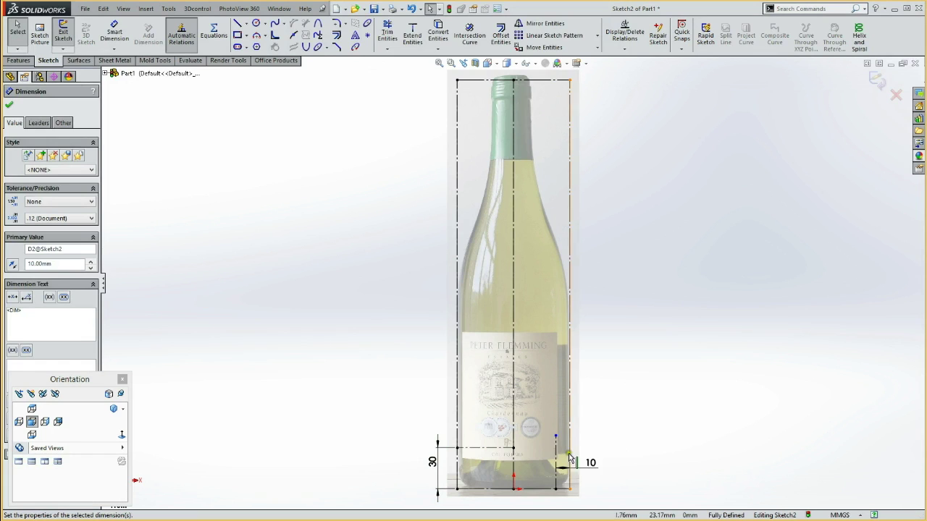
pyautogui.moveTo(588, 465); pyautogui.dragTo(591, 463)
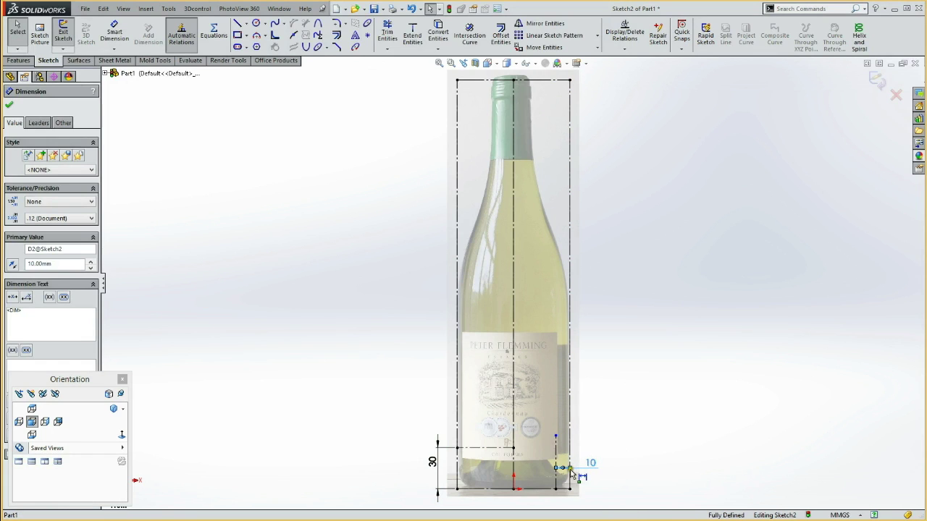
# Make the vertical guide's top endpoint coincident with the 30 mm line and reposition the 10 dimension.
pyautogui.click(554, 435)
pyautogui.keyDown('ctrl'); pyautogui.click(499, 449); pyautogui.keyUp('ctrl')
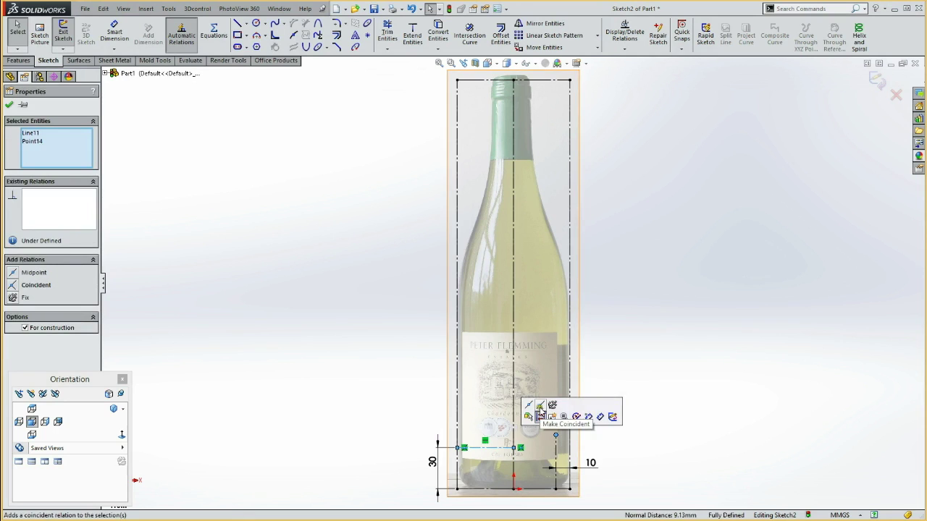
pyautogui.click(550, 420)
pyautogui.click(646, 441)
pyautogui.moveTo(595, 429); pyautogui.dragTo(613, 395)
pyautogui.click(679, 484)
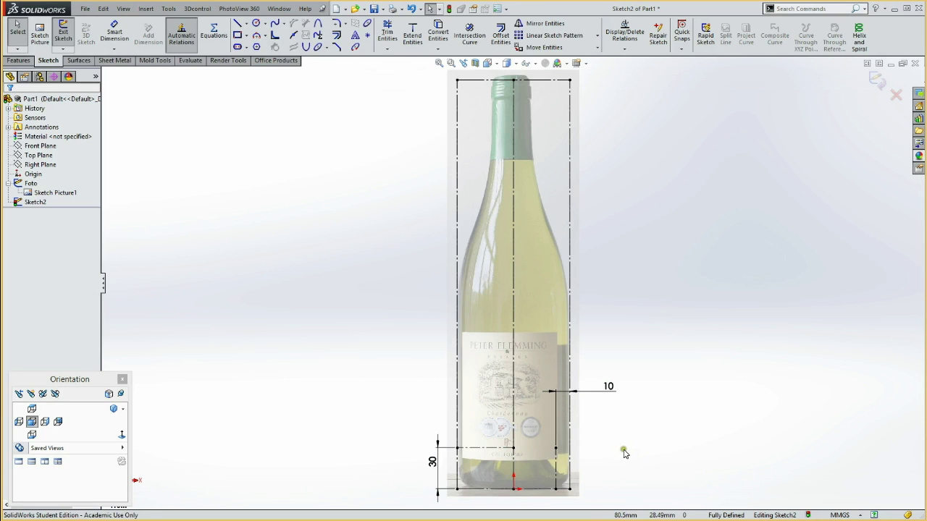
pyautogui.press('l')
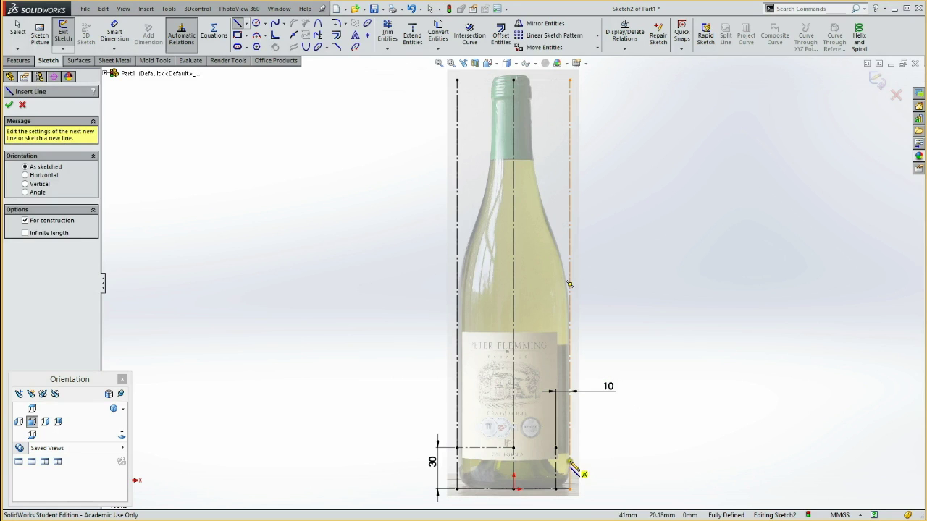
# Draw a horizontal guide near the base on the right side, dimensioned 20 mm.
pyautogui.click(570, 461)
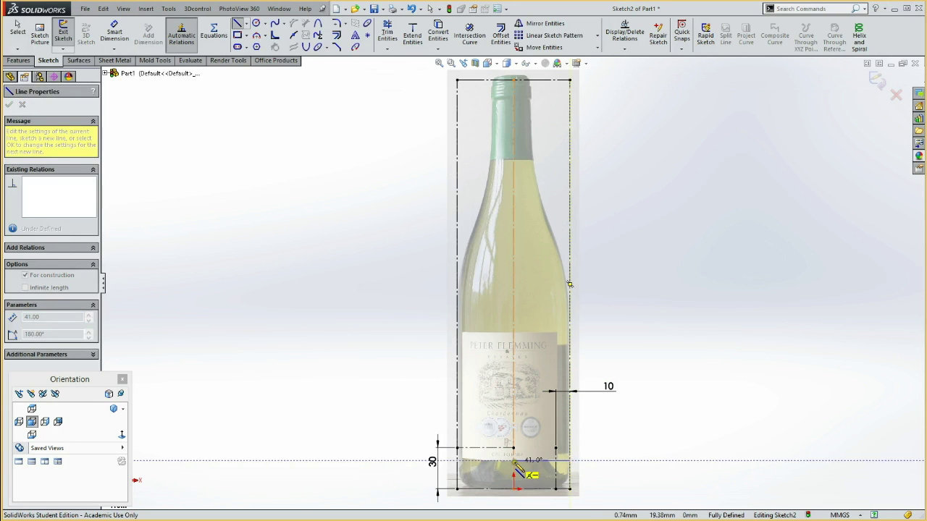
pyautogui.click(513, 462)
pyautogui.press('Escape')
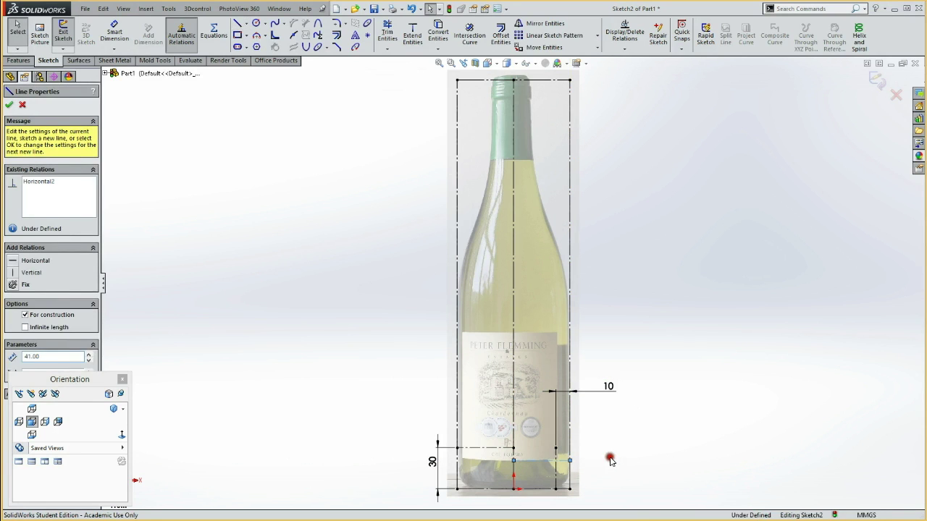
pyautogui.press('Escape')
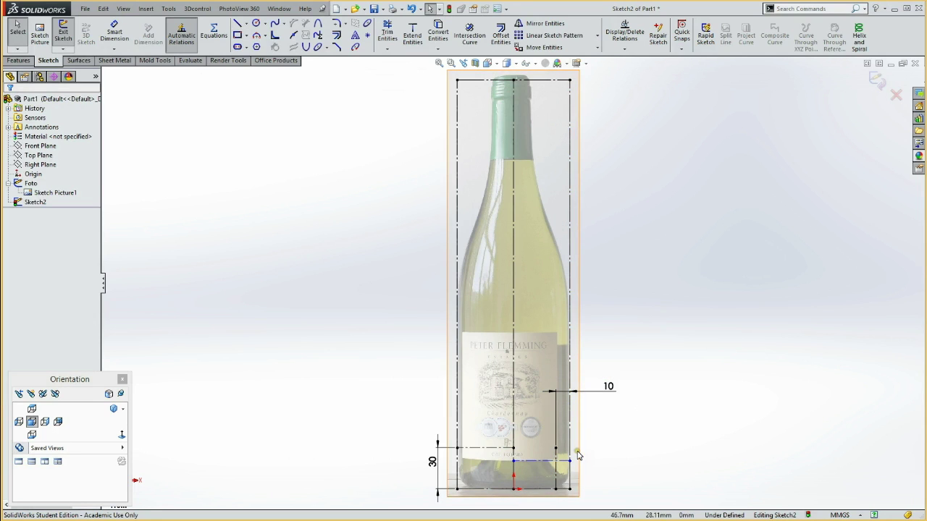
pyautogui.press('d')
pyautogui.click(562, 462)
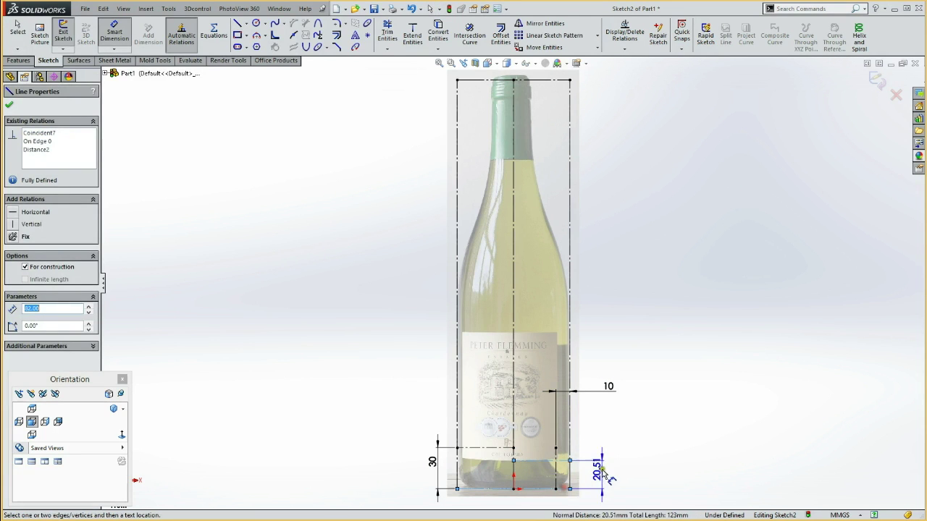
pyautogui.click(588, 476)
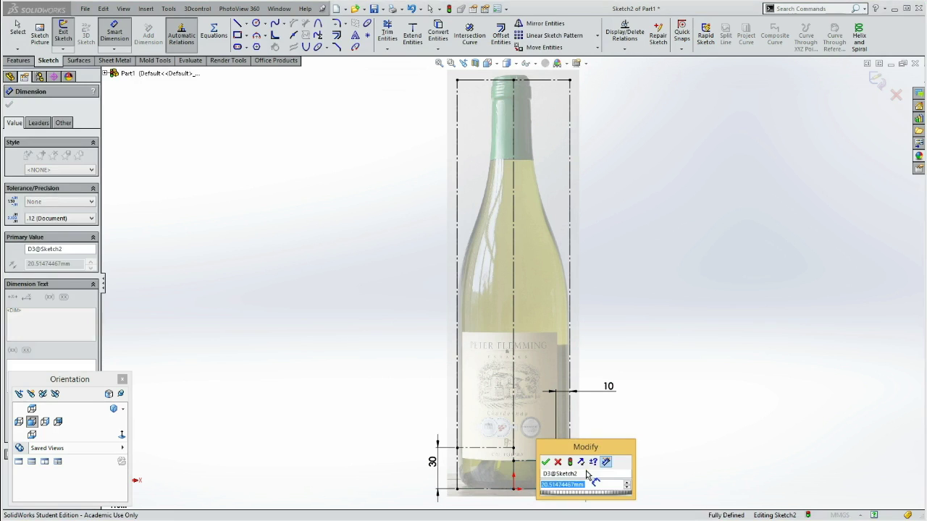
pyautogui.write('20')
pyautogui.press('Return')
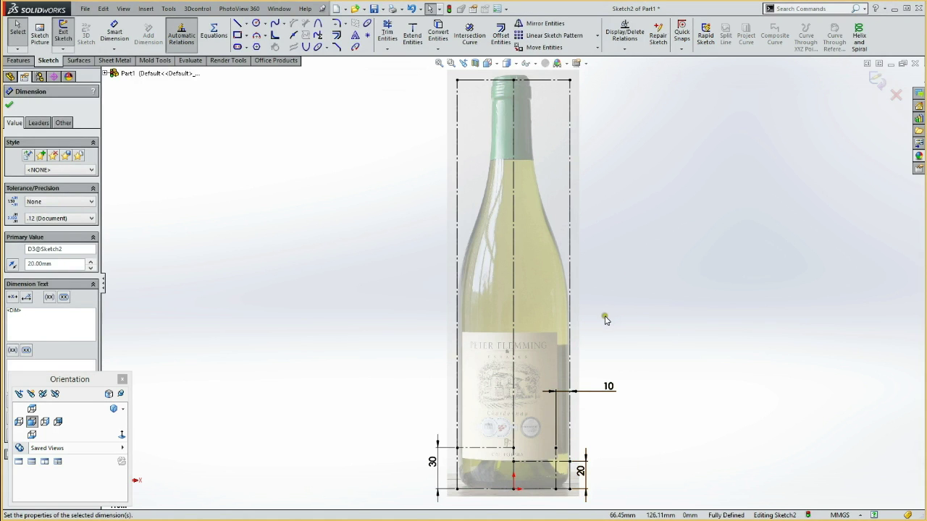
# Draw a higher horizontal guide dimensioned 100 mm above the bottom edge.
pyautogui.press('l')
pyautogui.click(567, 313)
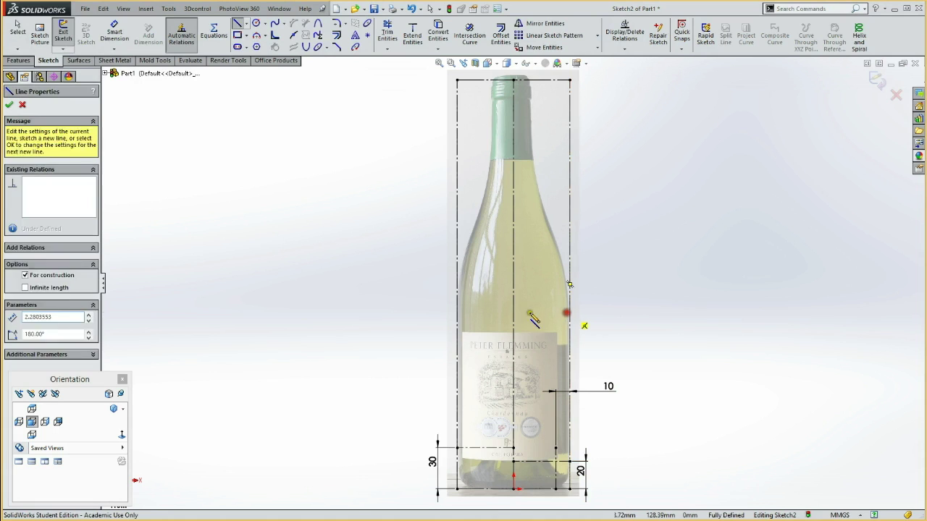
pyautogui.click(513, 313)
pyautogui.press('Escape')
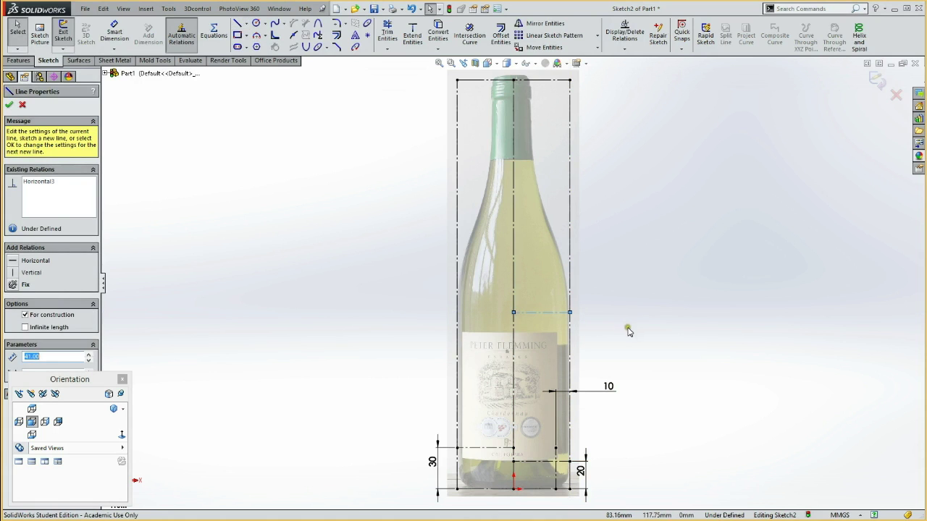
pyautogui.click(628, 330)
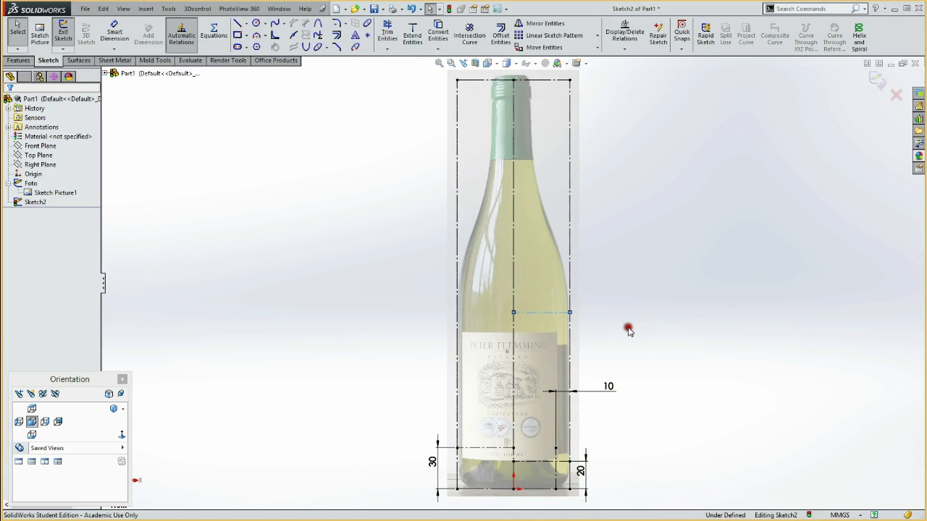
pyautogui.press('d')
pyautogui.click(563, 315)
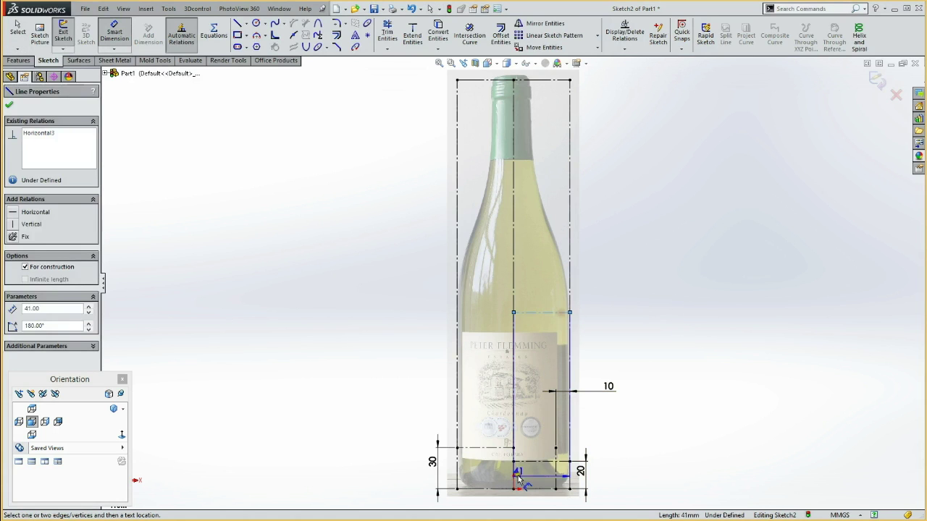
pyautogui.click(527, 489)
pyautogui.click(635, 420)
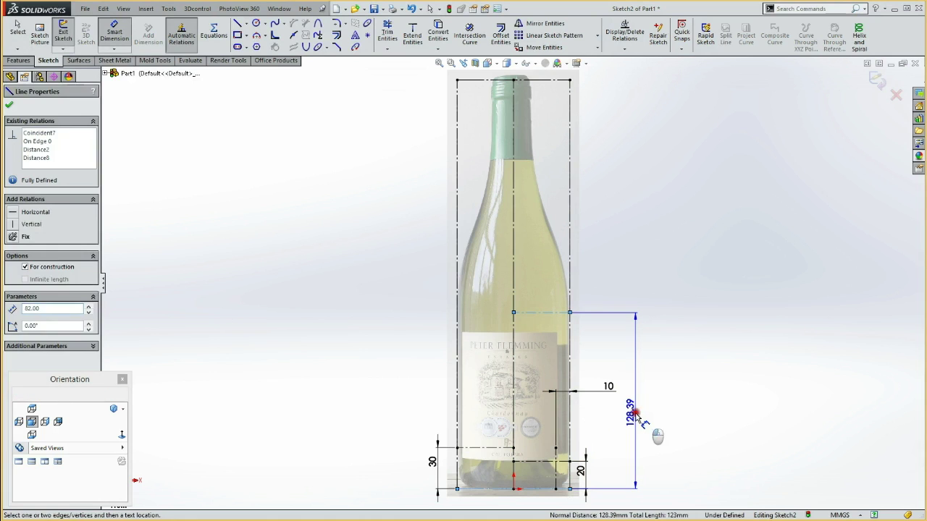
pyautogui.write('100')
pyautogui.click(595, 404)
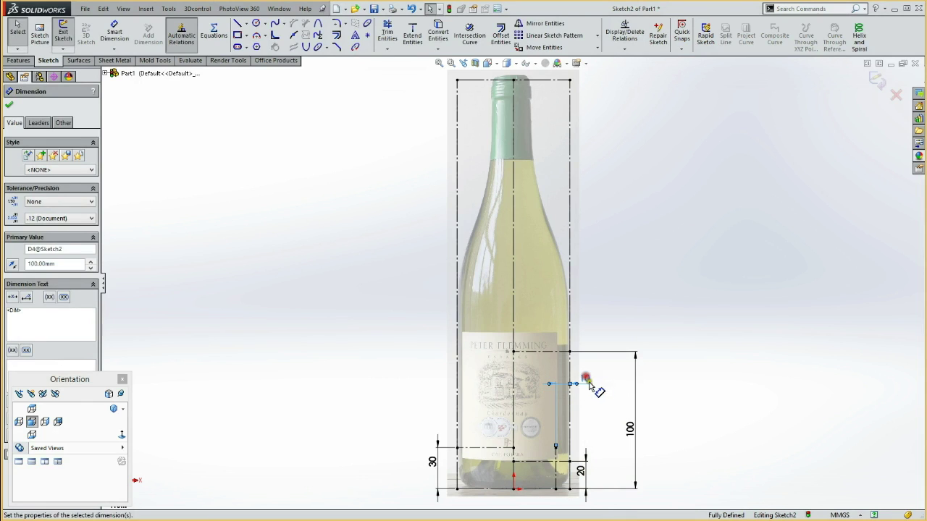
pyautogui.moveTo(637, 438); pyautogui.dragTo(610, 430)
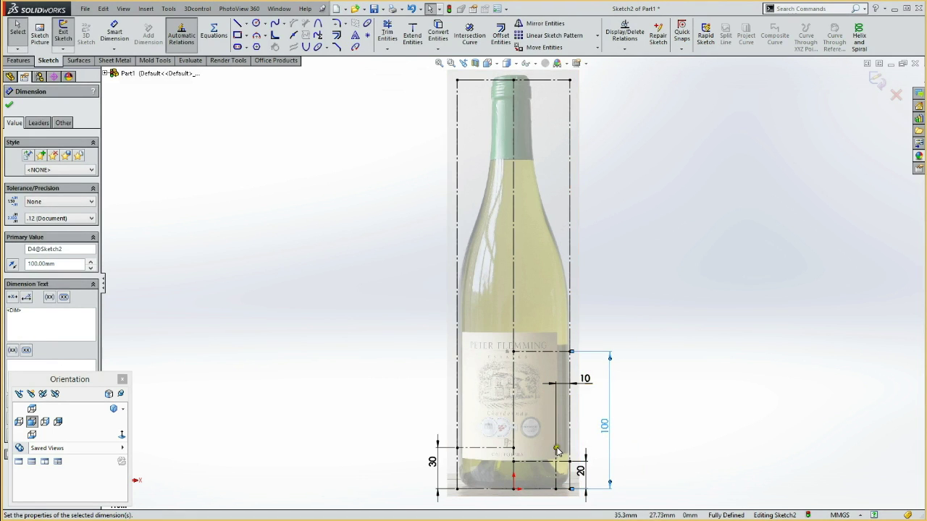
pyautogui.click(672, 292)
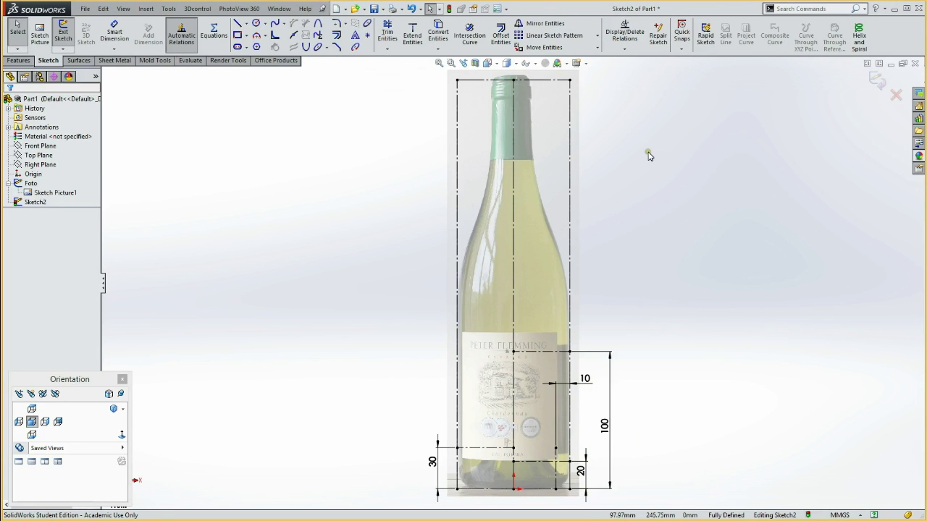
# Draw two horizontal construction lines across the bottle neck from the right edge to the centerline.
pyautogui.press('l')
pyautogui.click(570, 117)
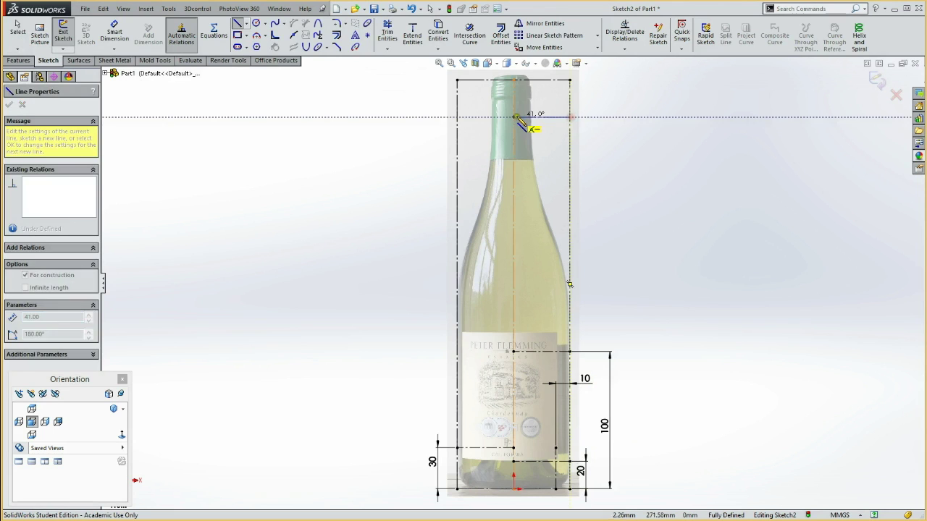
pyautogui.click(513, 116)
pyautogui.press('Escape')
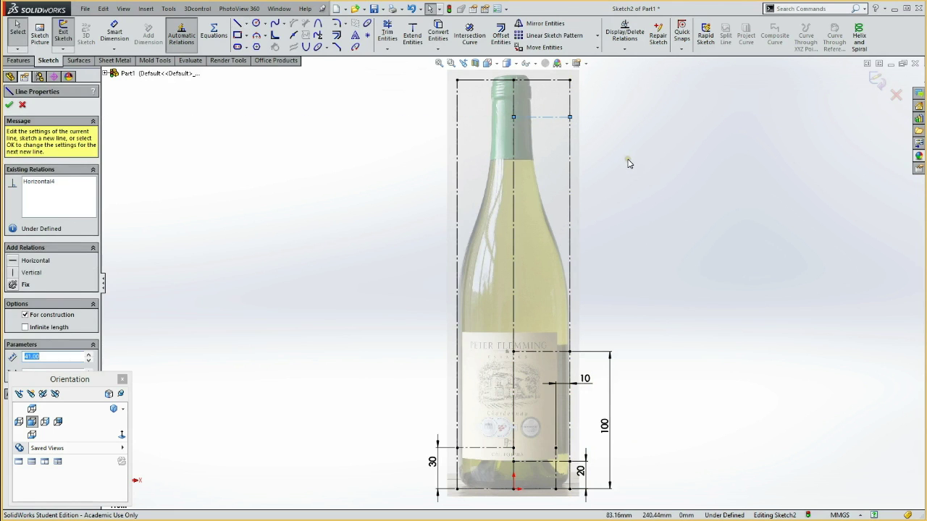
pyautogui.press('l')
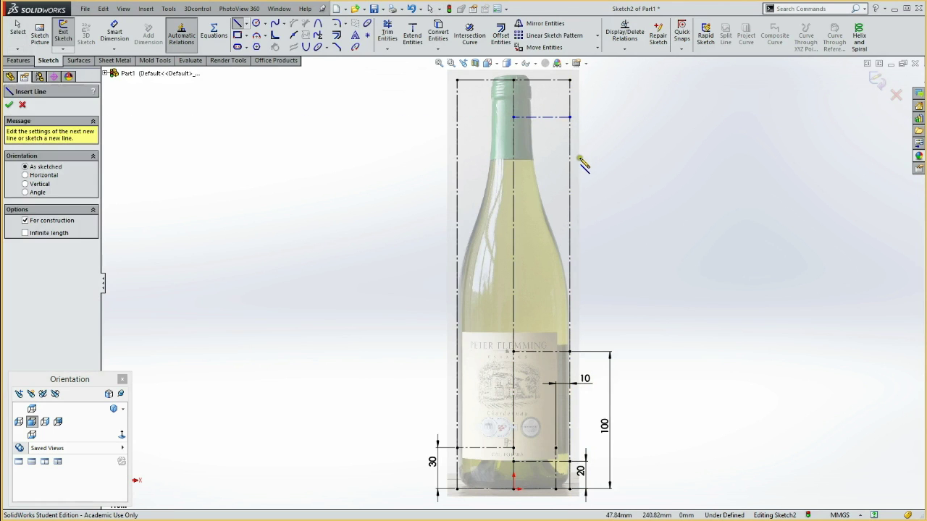
pyautogui.click(569, 163)
pyautogui.click(513, 163)
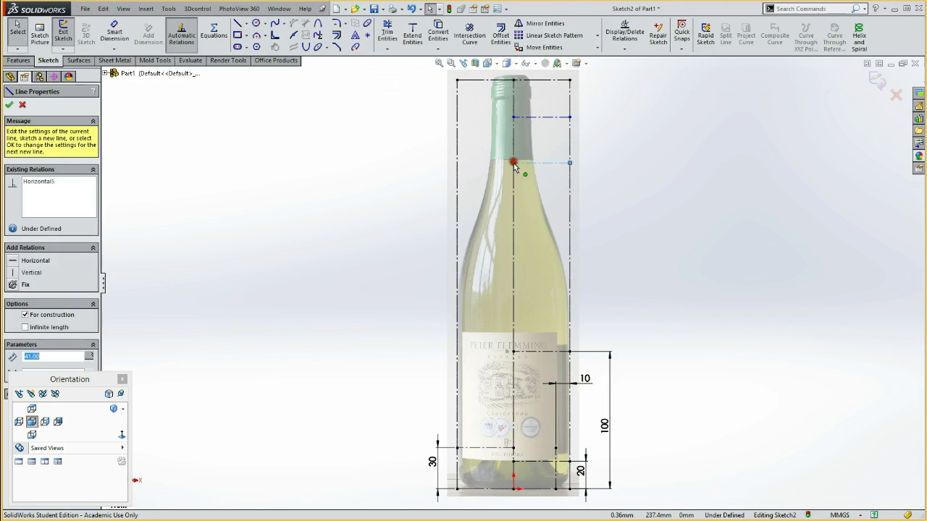
pyautogui.press('Escape')
# Dimension the lower neck line 60 mm below the bottle's top line.
pyautogui.press('d')
pyautogui.click(564, 163)
pyautogui.click(559, 81)
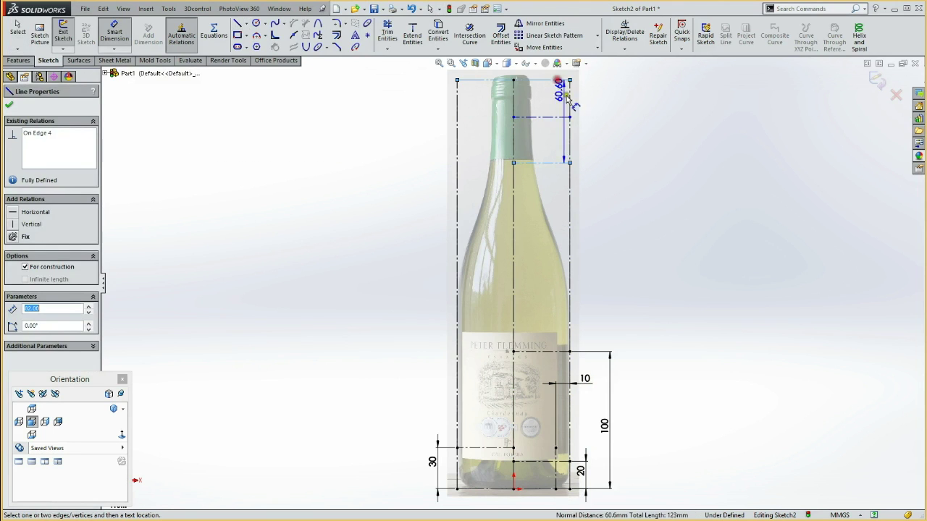
pyautogui.click(607, 126)
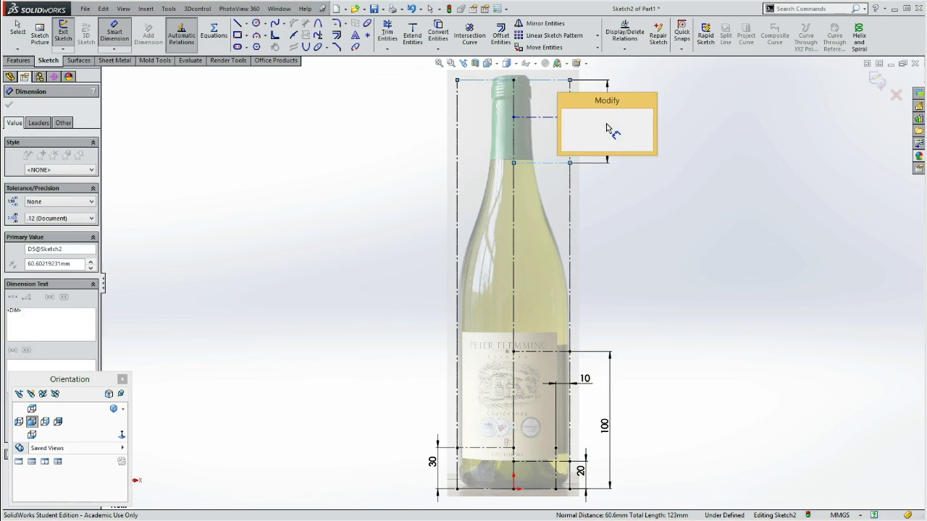
pyautogui.write('6')
pyautogui.press('Return')
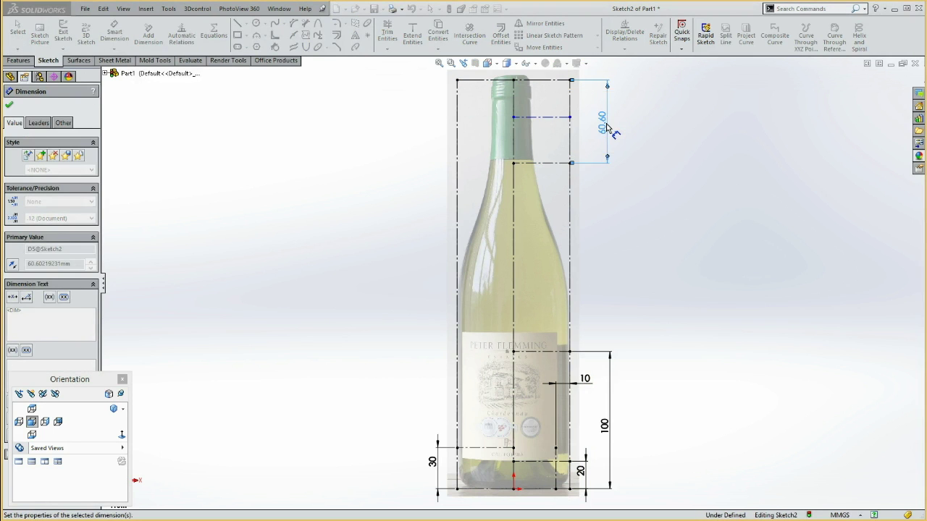
pyautogui.press('Escape')
pyautogui.click(657, 166)
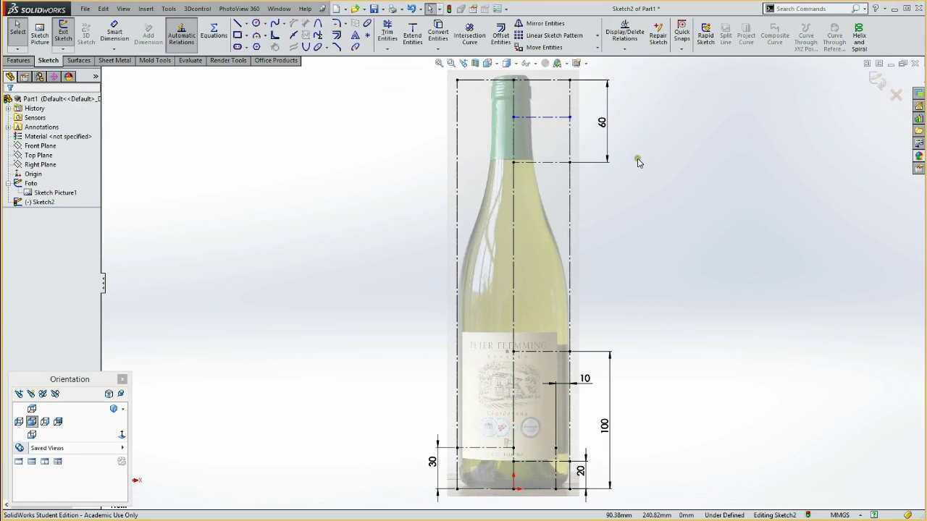
# Dimension the upper neck line 20 mm below the top and rearrange the 60 and 20 dimensions.
pyautogui.press('d')
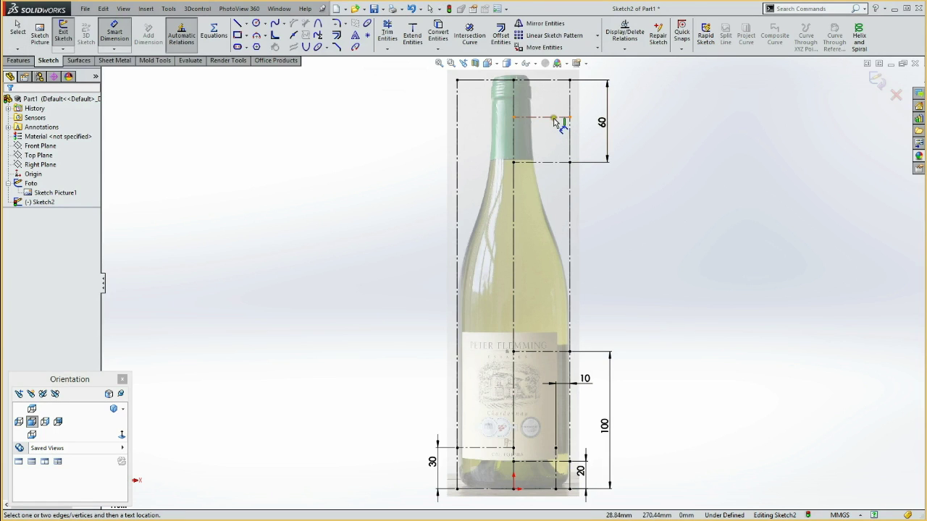
pyautogui.click(553, 118)
pyautogui.click(553, 80)
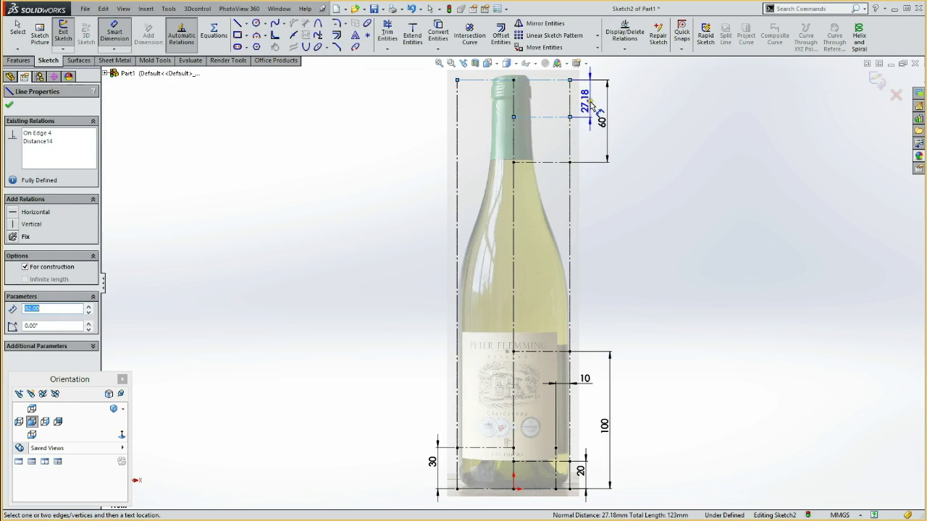
pyautogui.click(593, 106)
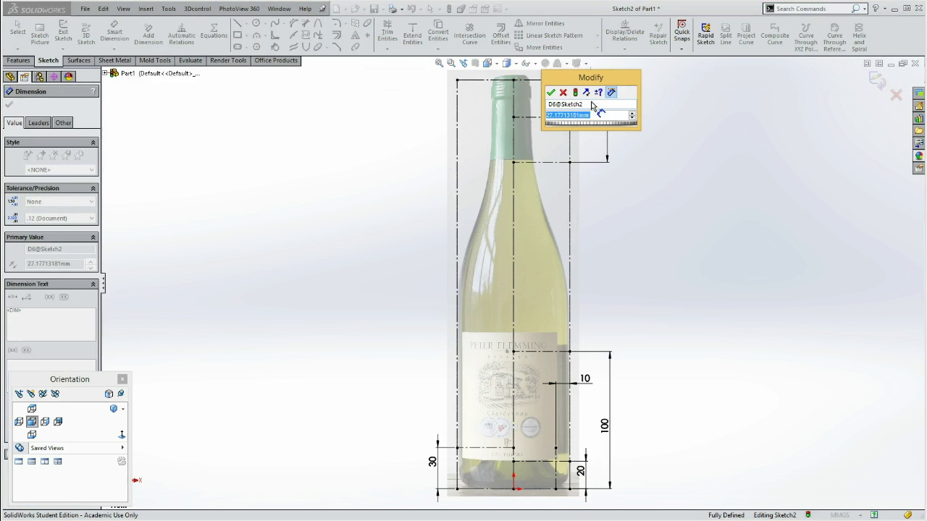
pyautogui.write('20')
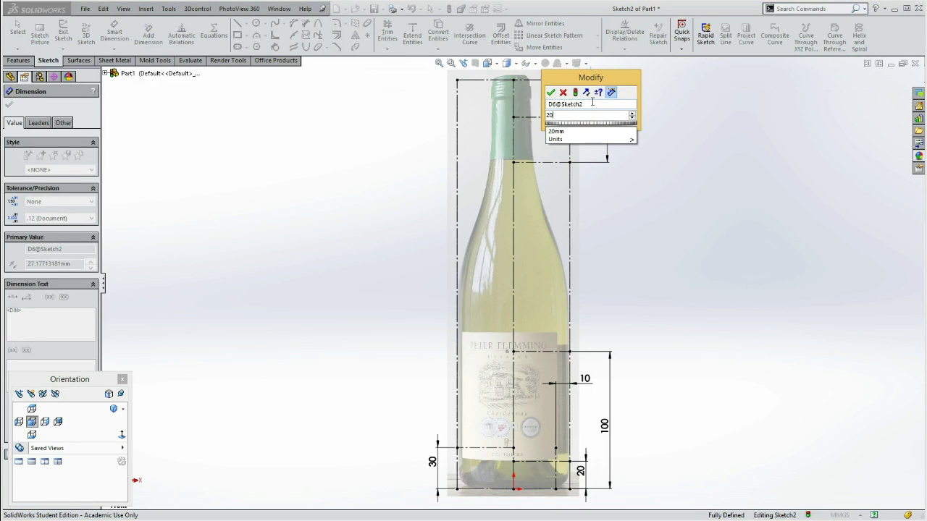
pyautogui.click(551, 93)
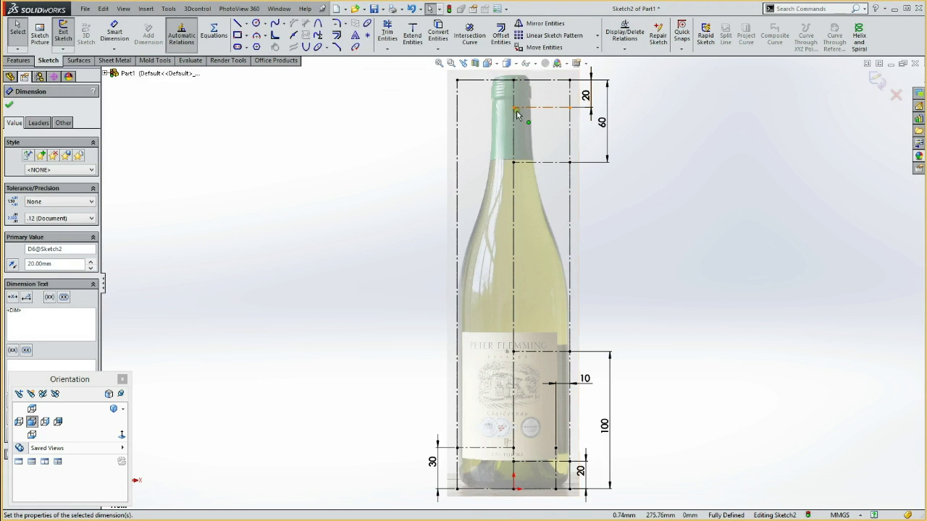
pyautogui.moveTo(601, 125); pyautogui.dragTo(632, 132)
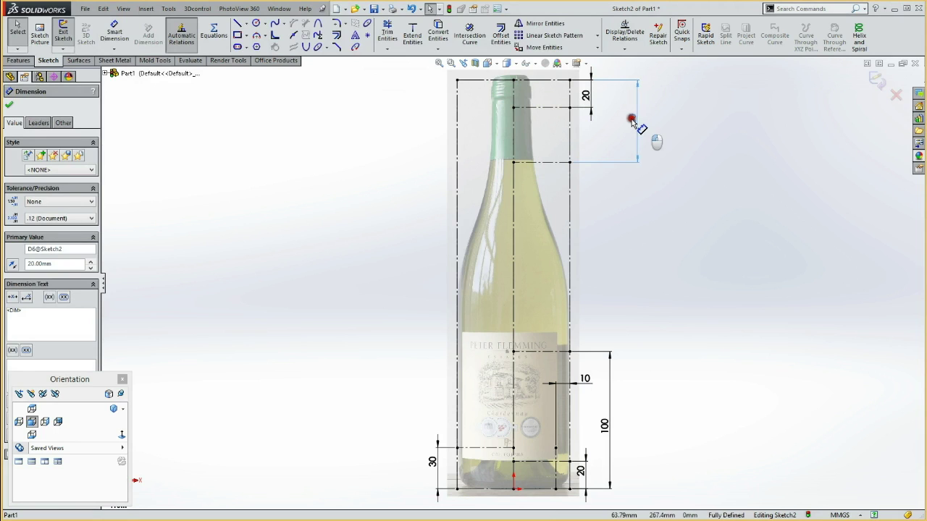
pyautogui.click(591, 97)
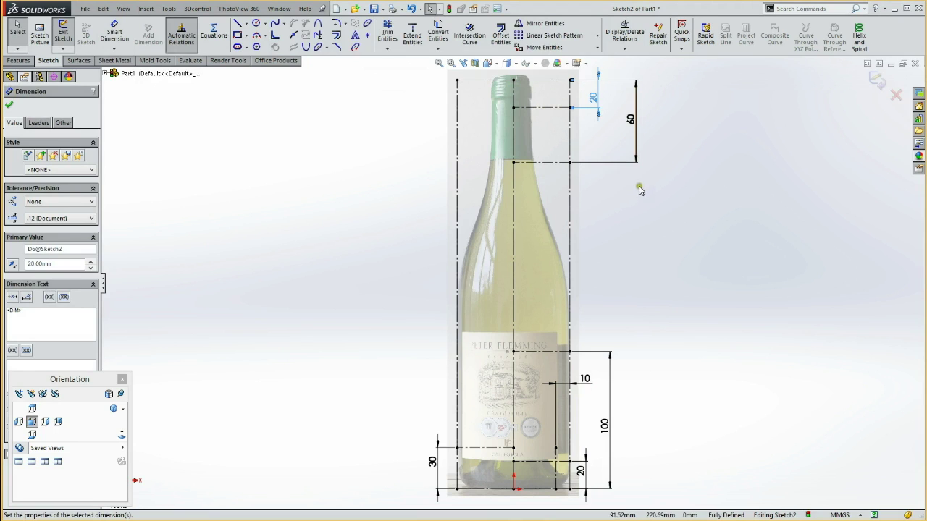
pyautogui.press('l')
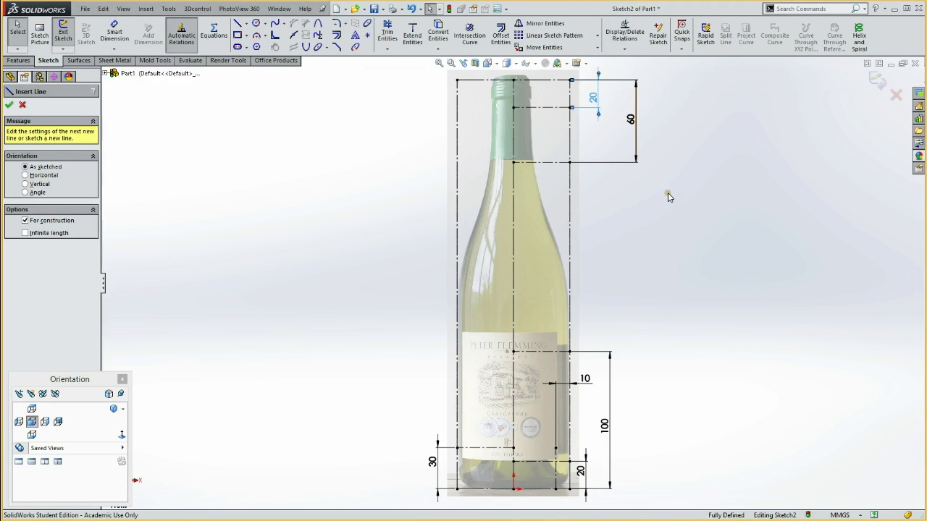
# Draw a vertical neck-wall line from the top to the neck line, 28 mm from the centerline.
pyautogui.click(544, 81)
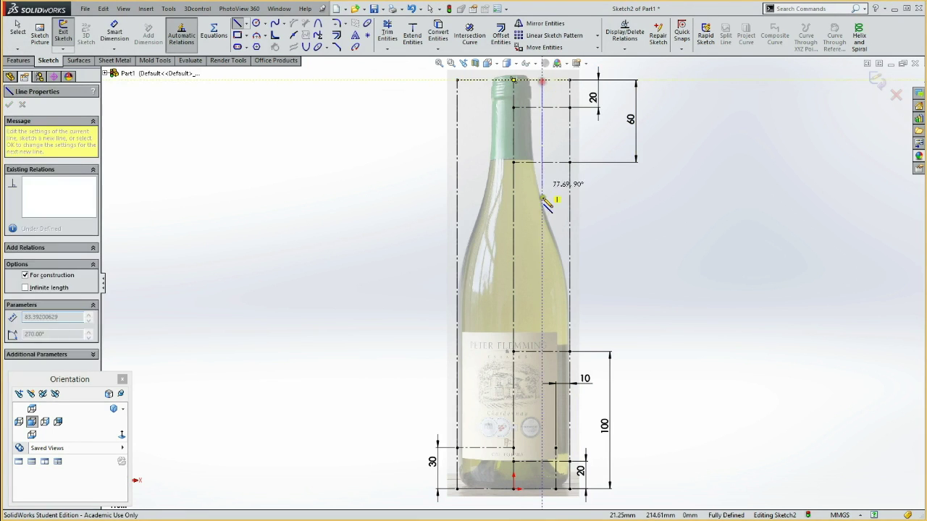
pyautogui.click(542, 205)
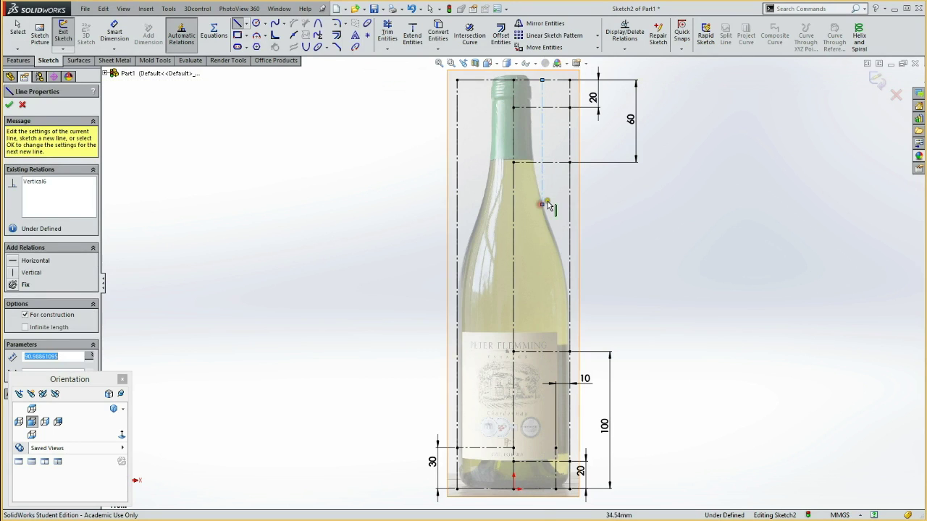
pyautogui.press('Escape')
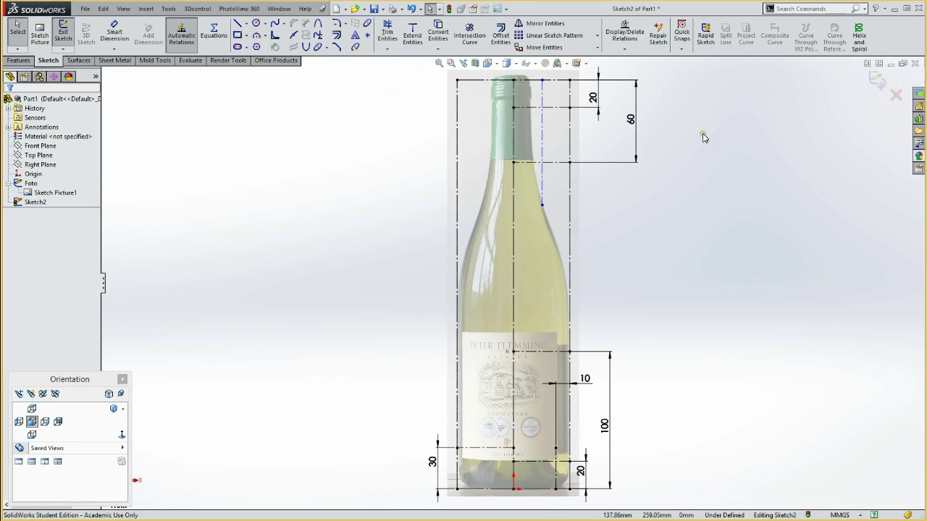
pyautogui.press('d')
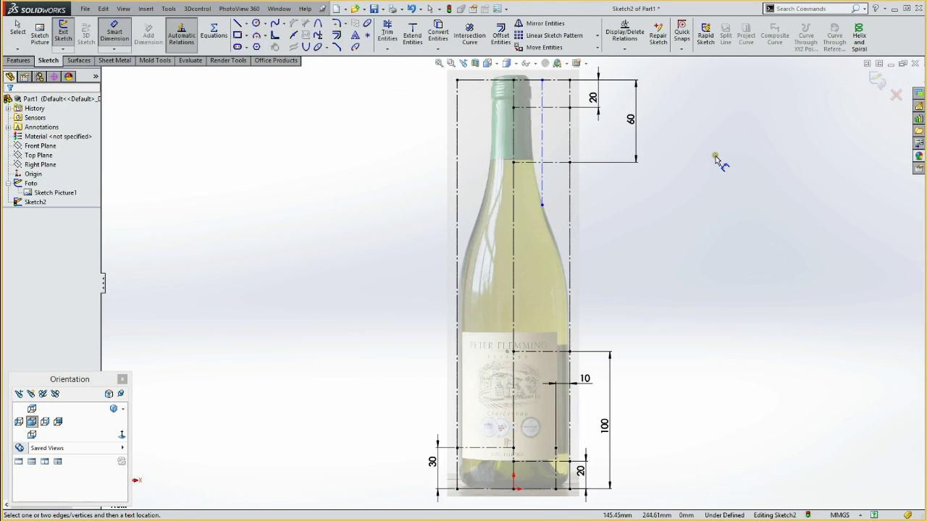
pyautogui.click(543, 81)
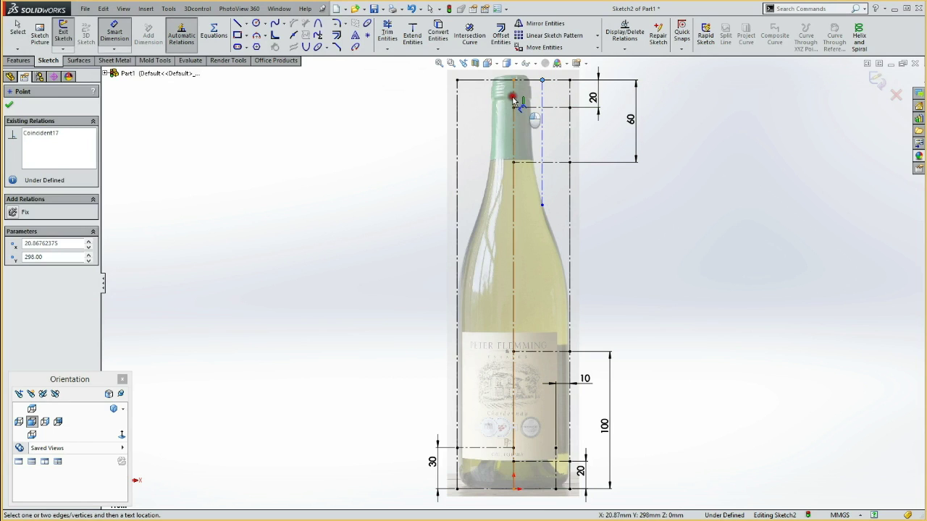
pyautogui.click(513, 100)
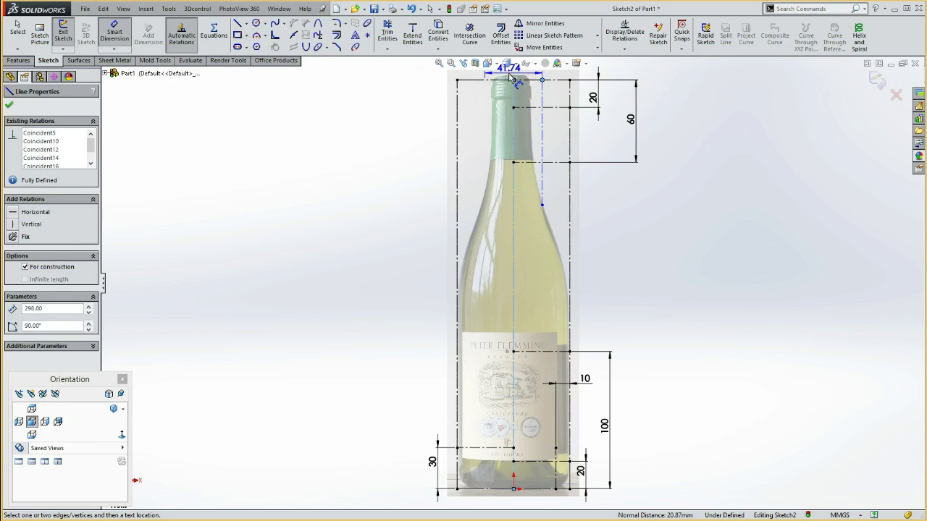
pyautogui.click(507, 102)
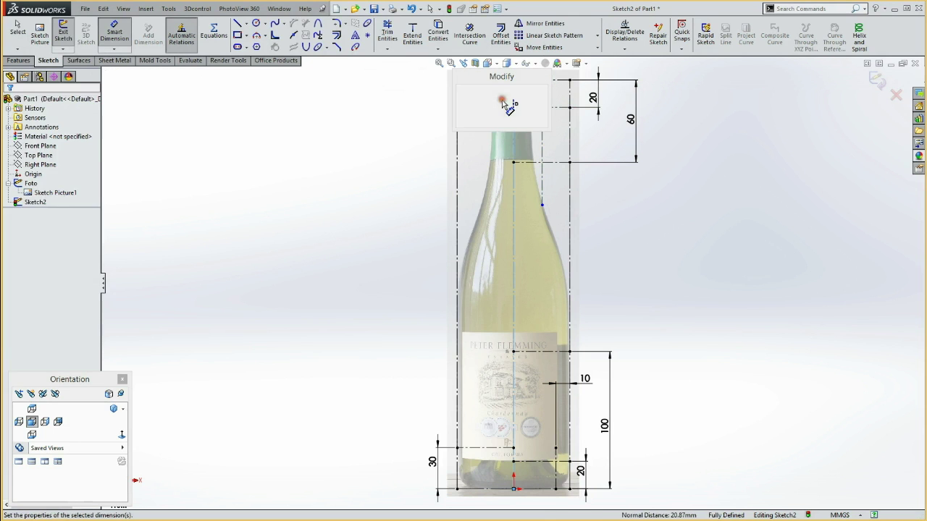
pyautogui.write('28')
pyautogui.press('Return')
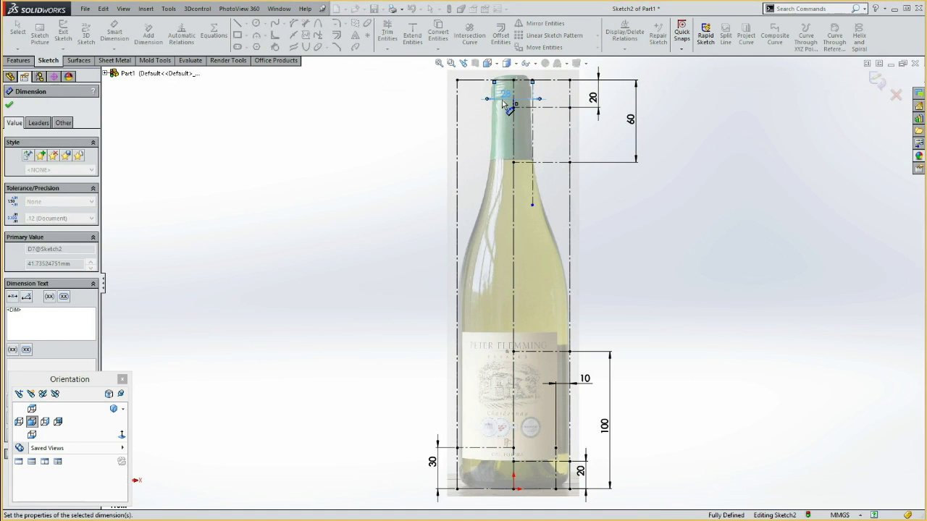
pyautogui.moveTo(507, 94); pyautogui.dragTo(514, 73)
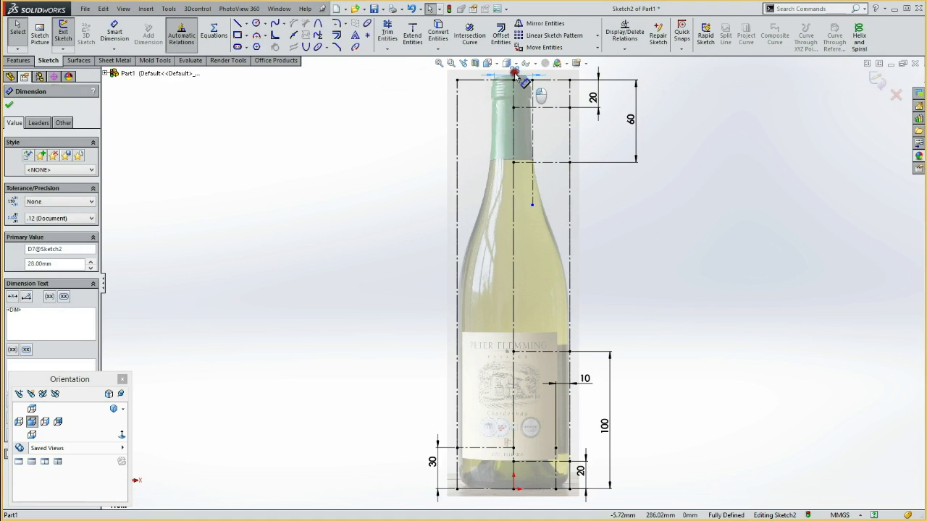
pyautogui.click(387, 200)
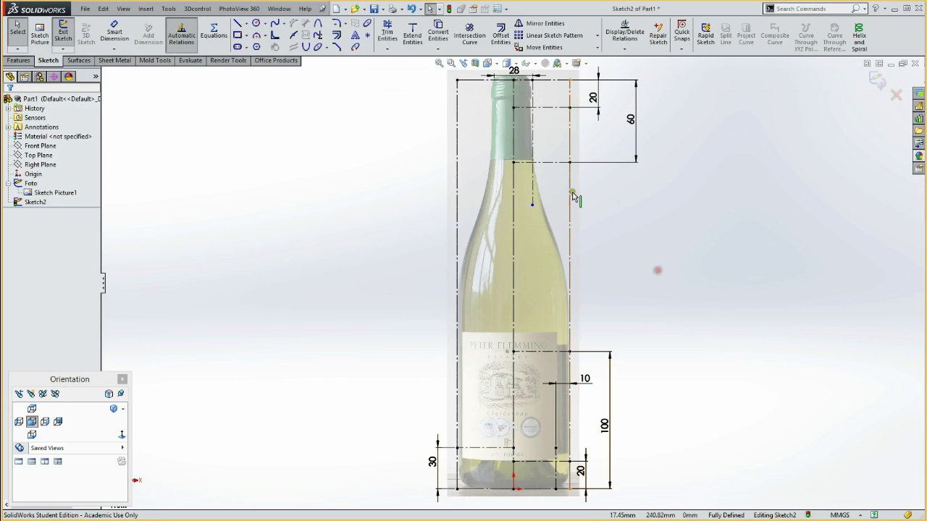
# Draw a spline from the 30 mm guide to the bottom corner, tangent to the horizontal guide.
pyautogui.click(276, 25)
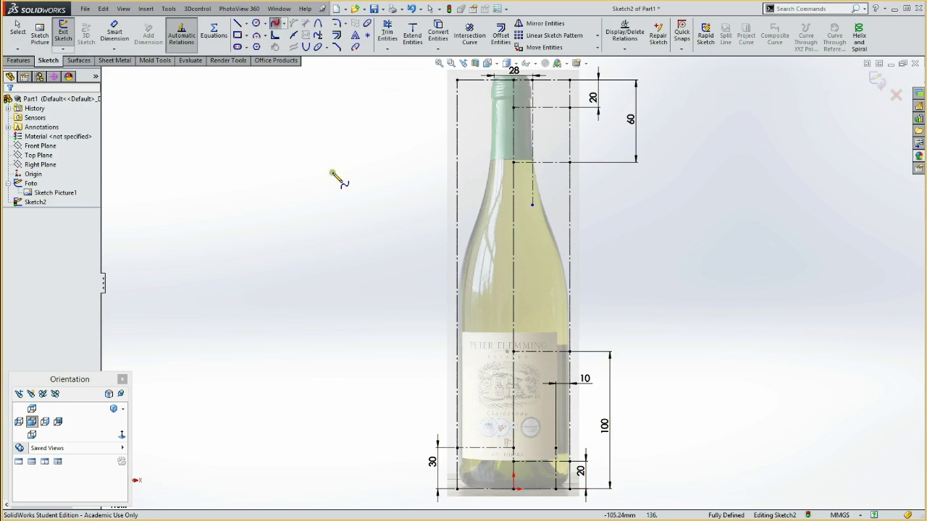
pyautogui.click(514, 449)
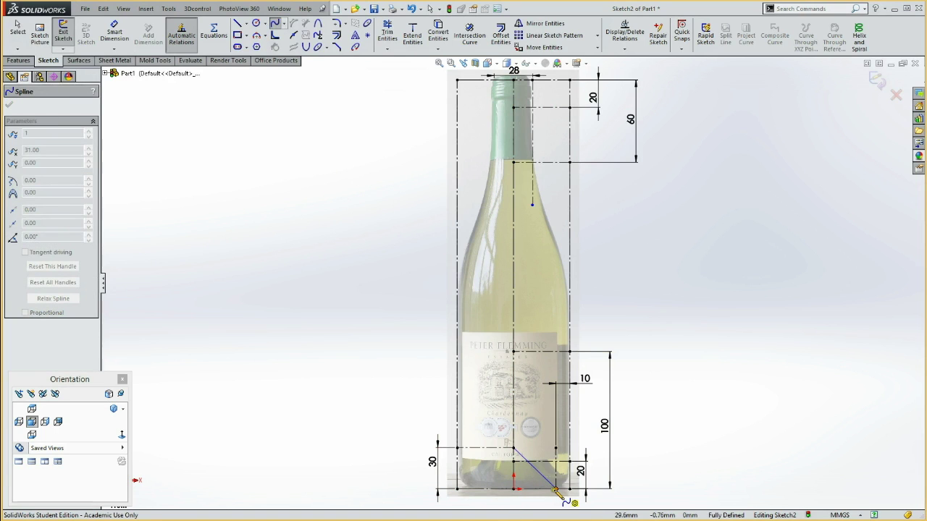
pyautogui.click(556, 491)
pyautogui.press('Escape')
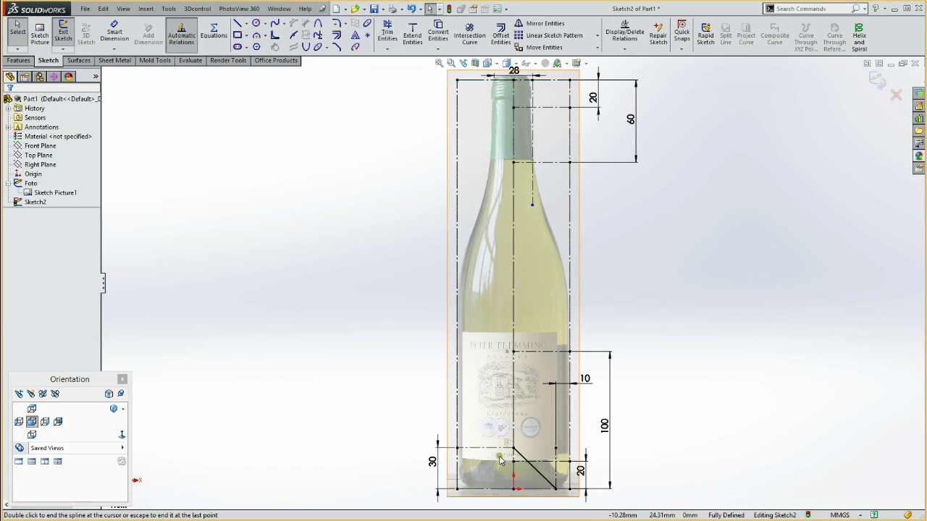
pyautogui.click(500, 449)
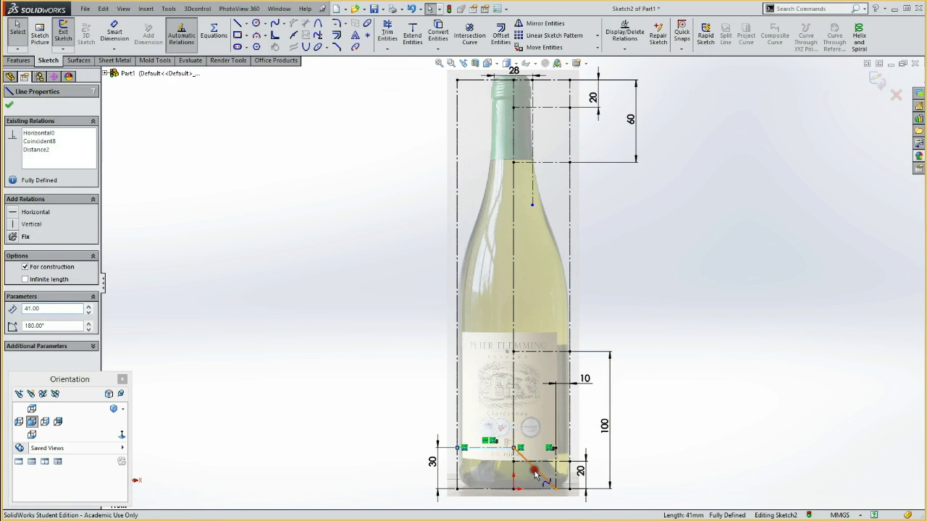
pyautogui.keyDown('ctrl'); pyautogui.click(536, 474); pyautogui.keyUp('ctrl')
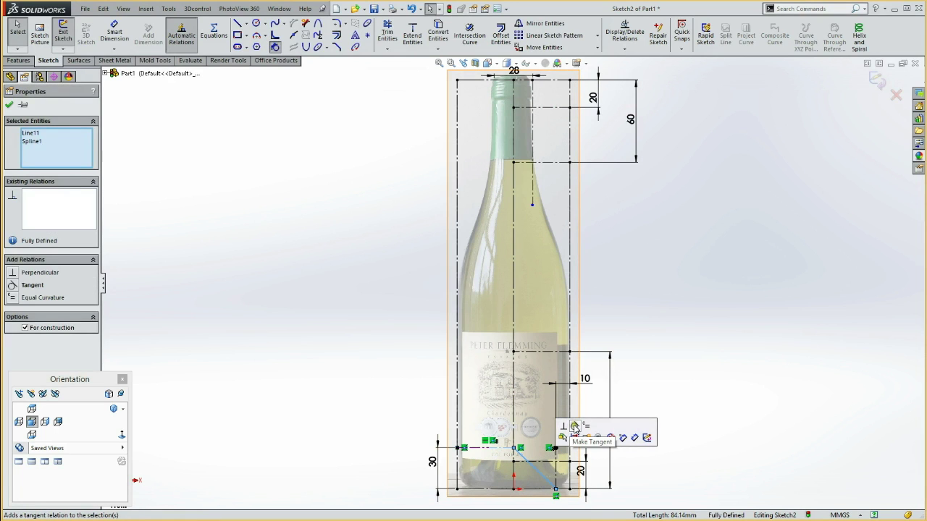
pyautogui.click(574, 426)
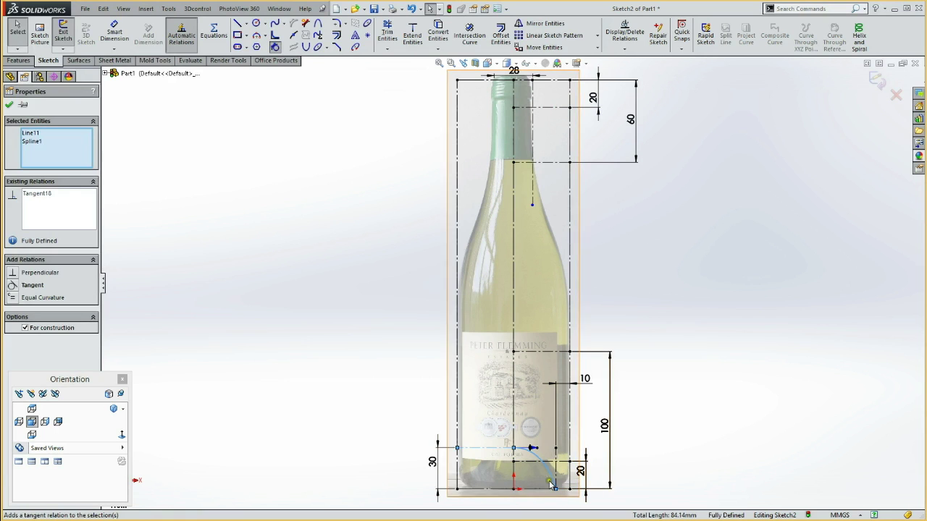
pyautogui.click(533, 449)
pyautogui.keyDown('ctrl'); pyautogui.click(548, 471); pyautogui.keyUp('ctrl')
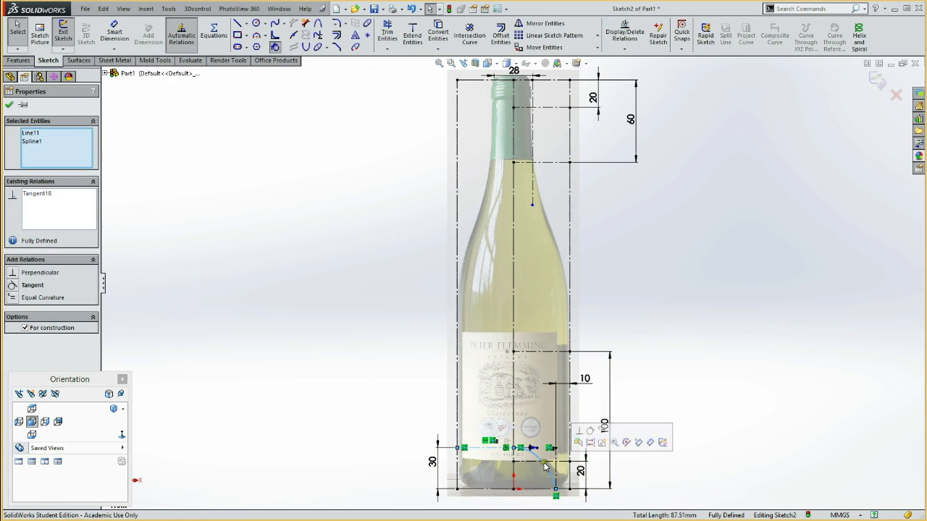
pyautogui.click(621, 474)
# Make the spline's end tangent at the bottom horizontal.
pyautogui.click(546, 470)
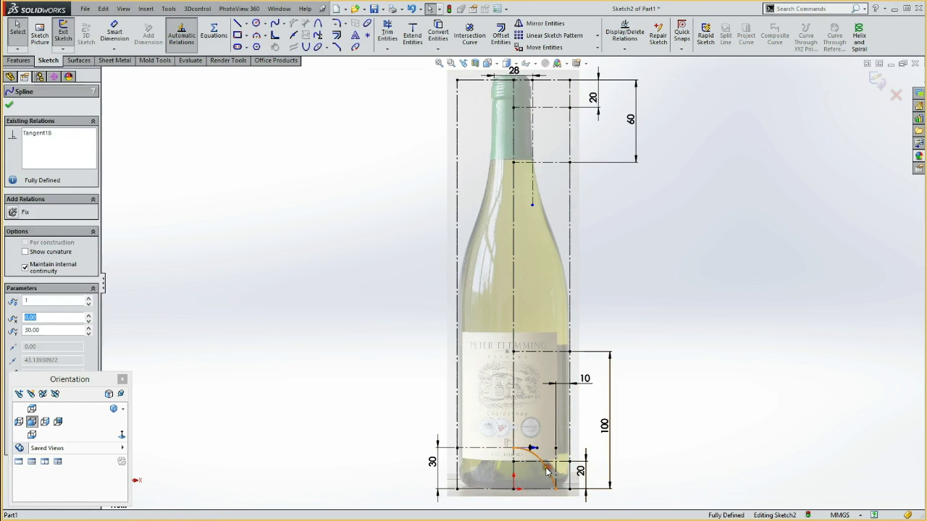
pyautogui.click(538, 479)
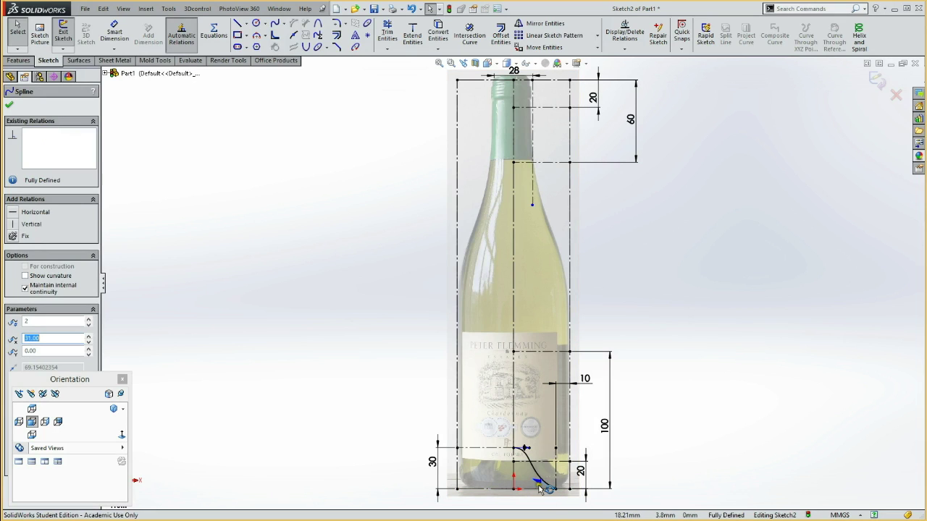
pyautogui.moveTo(534, 484); pyautogui.dragTo(536, 485)
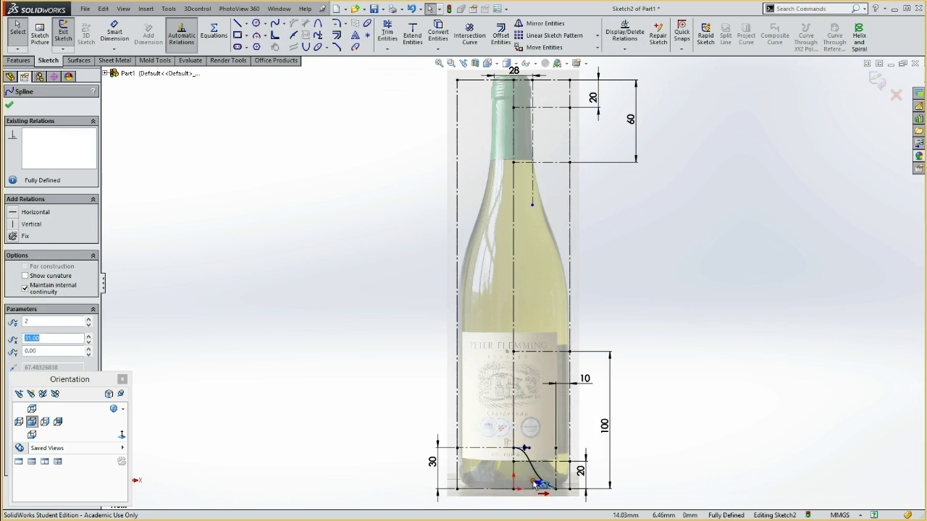
pyautogui.click(22, 214)
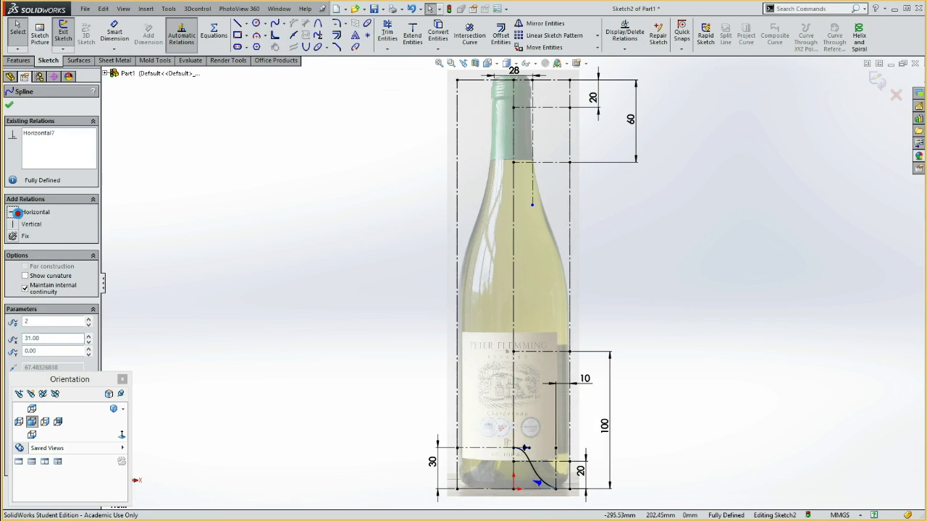
# Draw a second spline from the base curve's end up to the outer wall line.
pyautogui.click(648, 425)
pyautogui.press('Return')
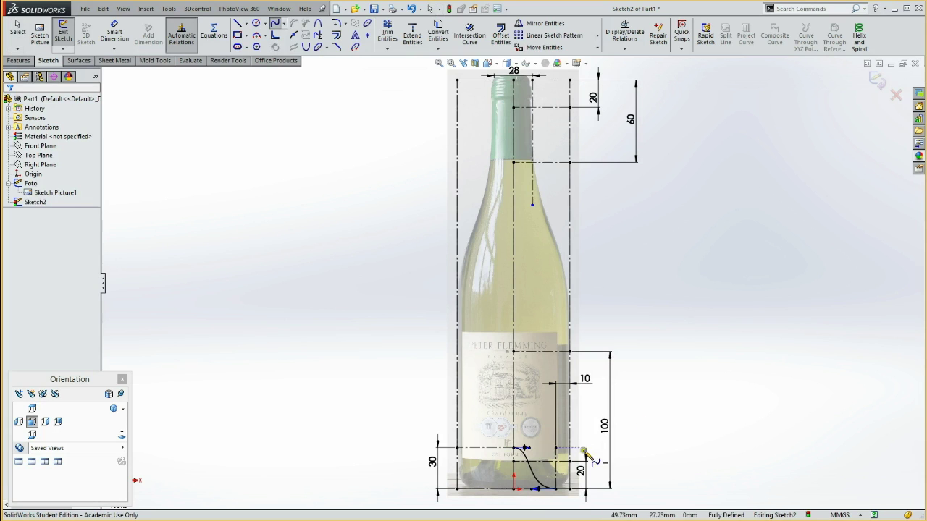
pyautogui.click(555, 489)
pyautogui.doubleClick(570, 461)
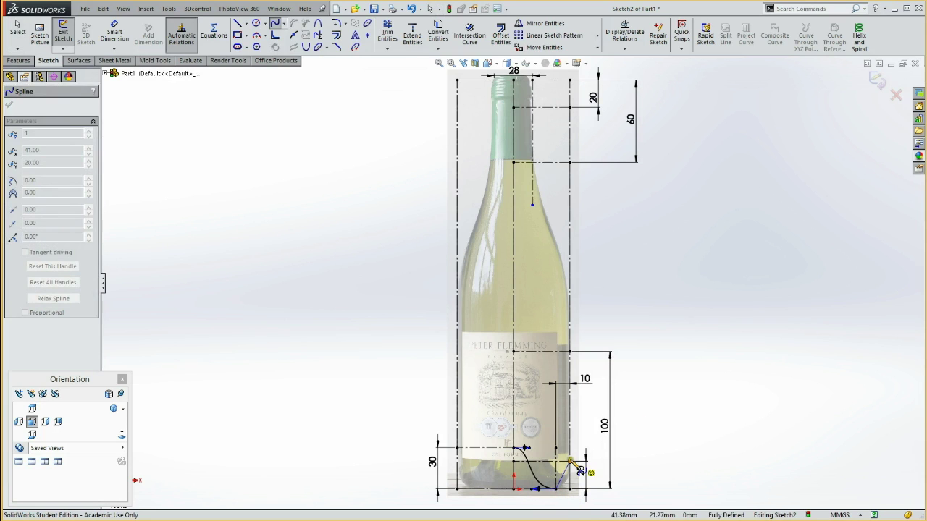
pyautogui.press('Escape')
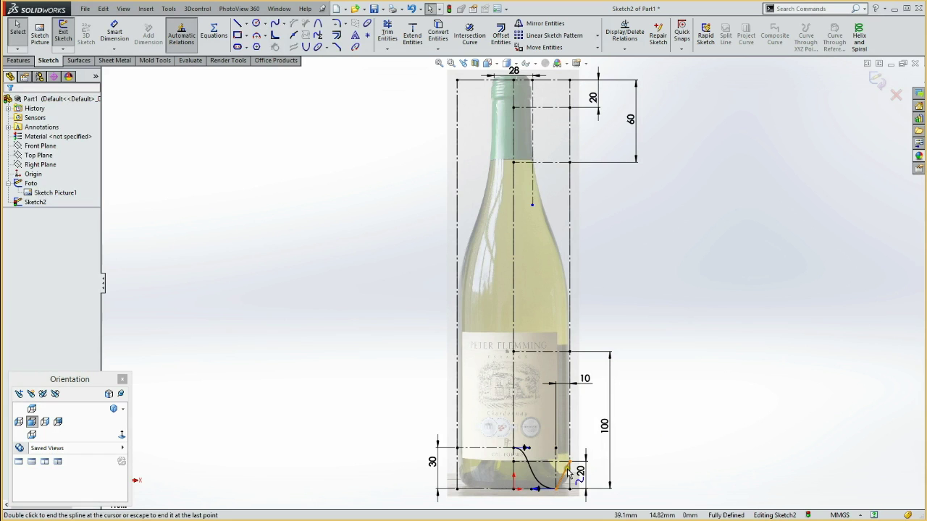
# Check the new spline against the wall line, then zoom in on the bottle base.
pyautogui.click(565, 478)
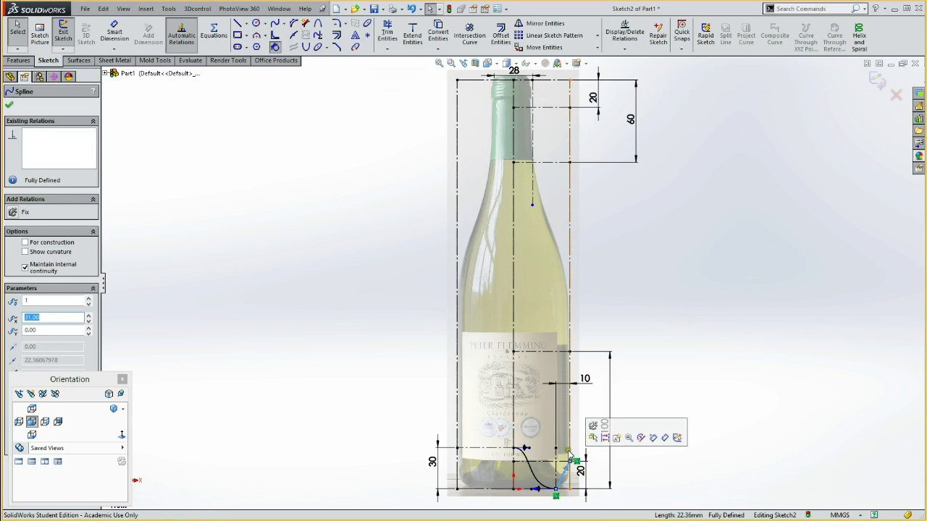
pyautogui.keyDown('ctrl'); pyautogui.click(570, 444); pyautogui.keyUp('ctrl')
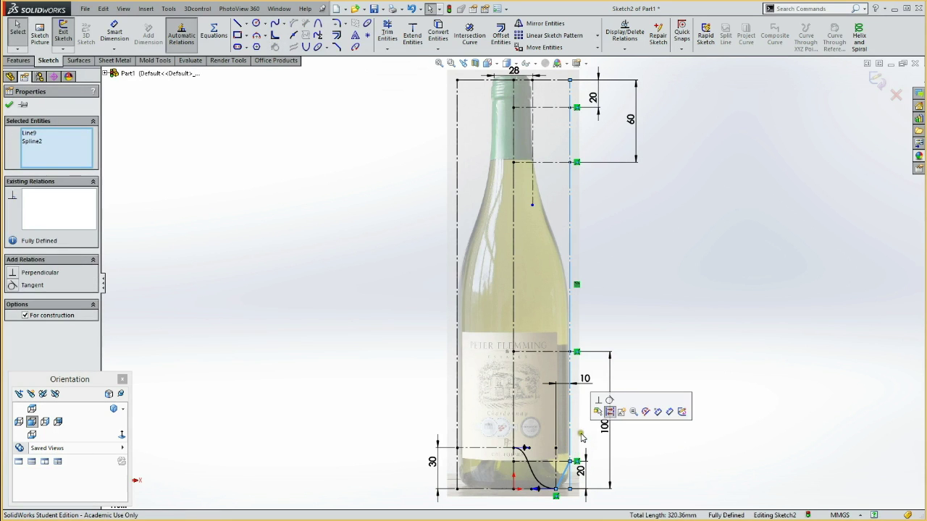
pyautogui.click(581, 441)
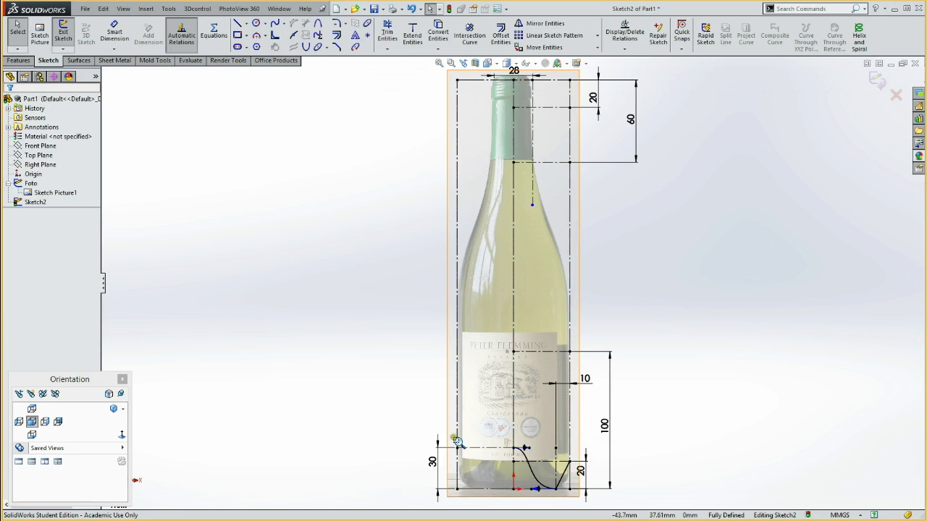
pyautogui.press('z')
pyautogui.moveTo(476, 420); pyautogui.dragTo(607, 498)
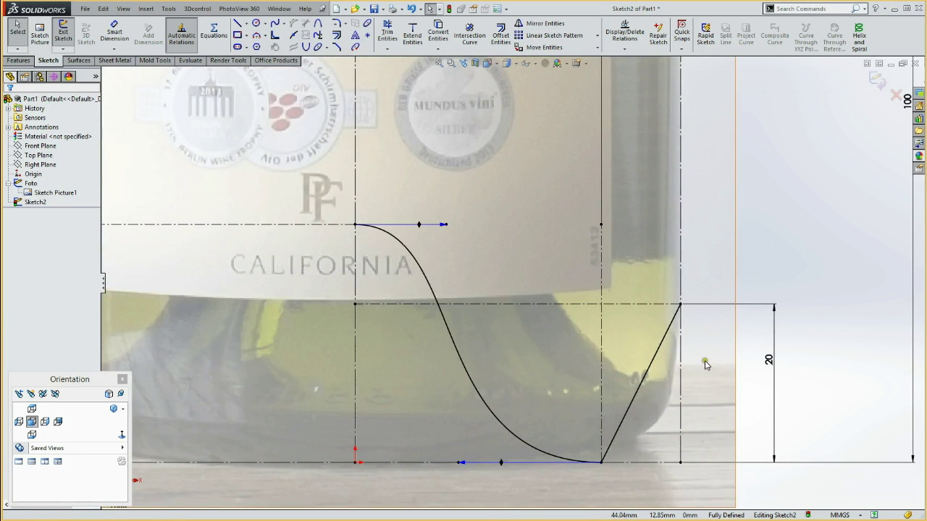
# Bend the new spline into a heel with a vertical top tangent and horizontal bottom tangent.
pyautogui.click(705, 360)
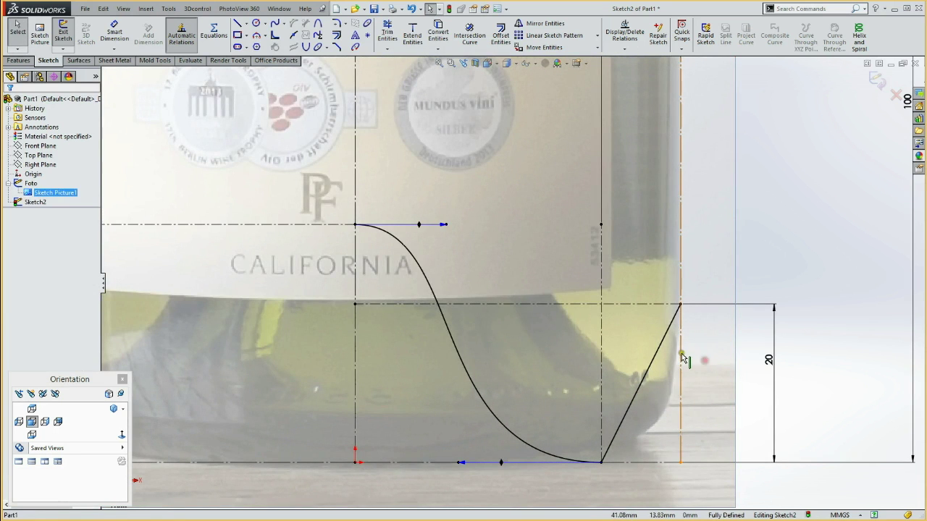
pyautogui.click(668, 330)
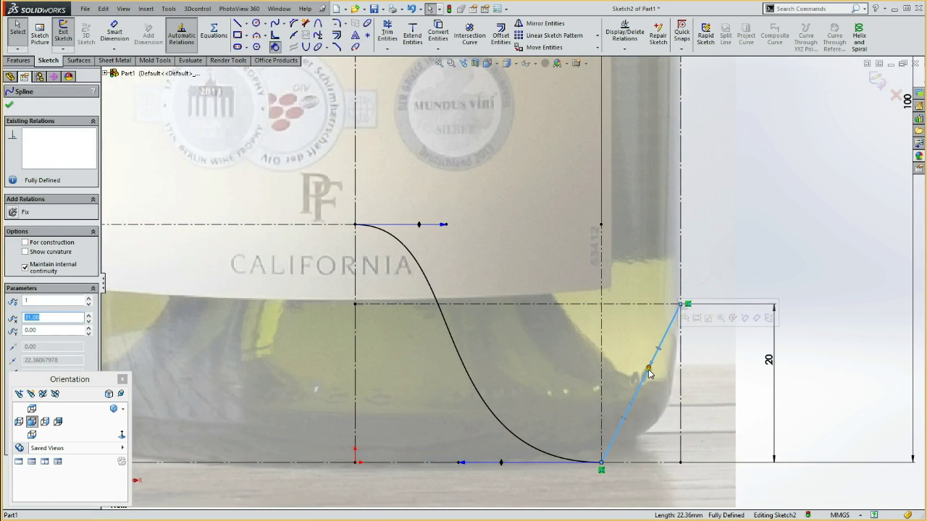
pyautogui.moveTo(649, 373); pyautogui.dragTo(662, 379)
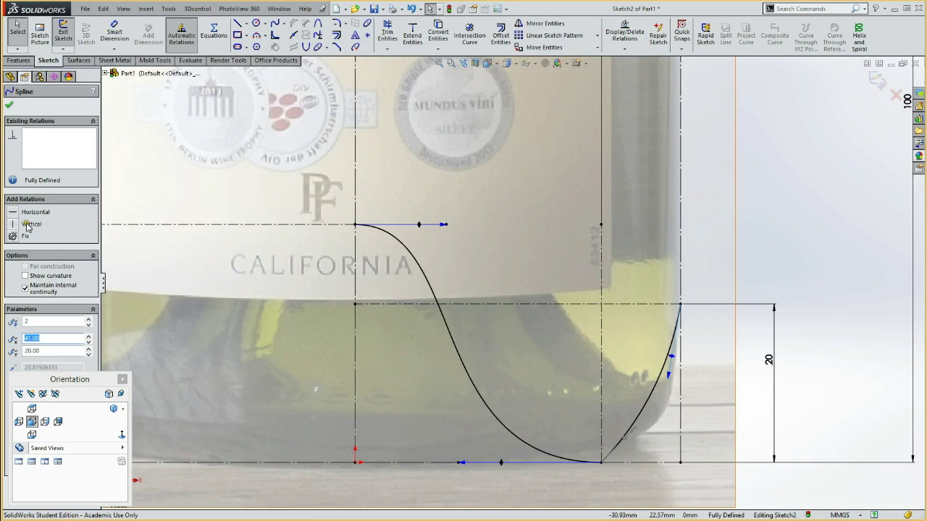
pyautogui.click(29, 224)
pyautogui.click(642, 439)
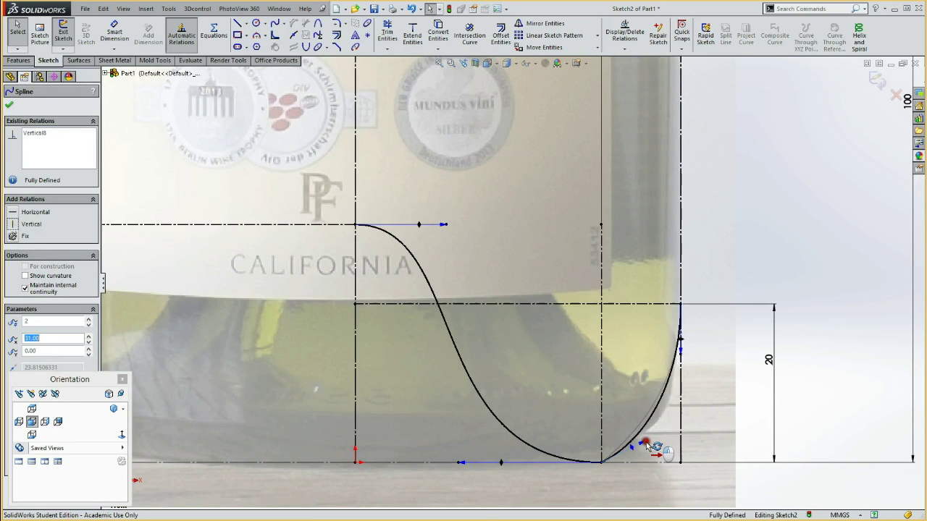
pyautogui.click(16, 215)
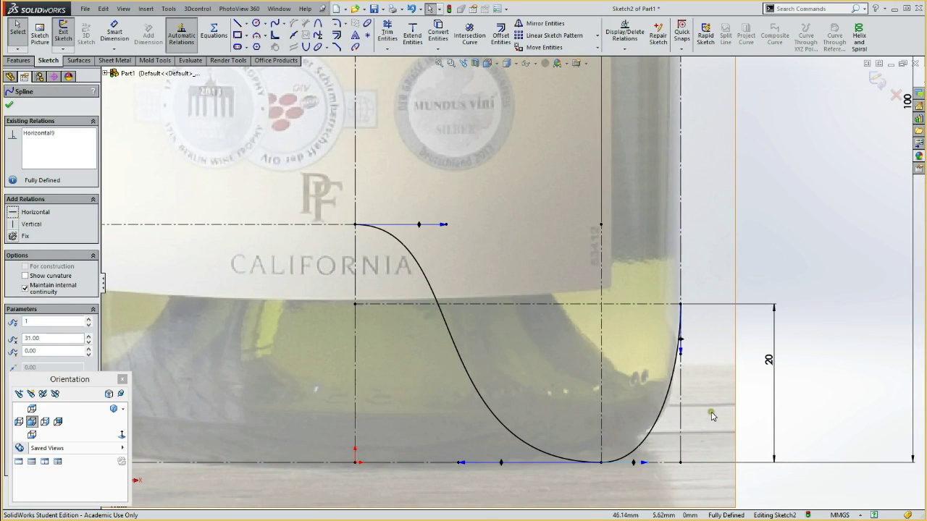
pyautogui.click(758, 444)
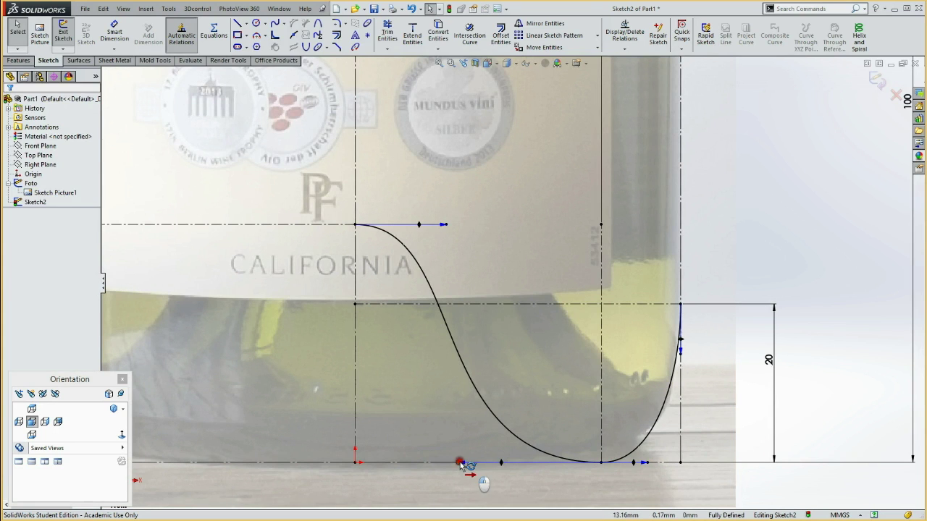
# Lengthen the S-curve's top and bottom tangent handles to smooth its shape.
pyautogui.moveTo(460, 462); pyautogui.dragTo(498, 464)
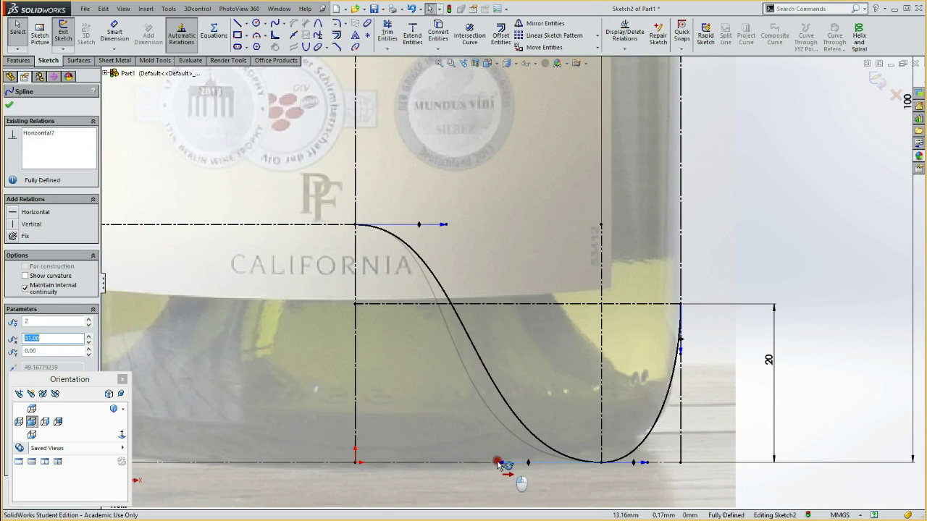
pyautogui.moveTo(444, 224); pyautogui.dragTo(490, 225)
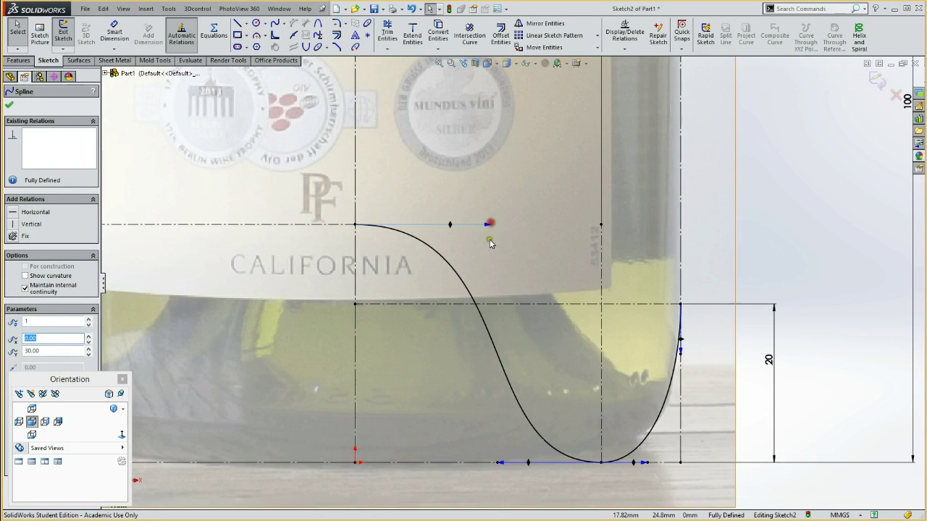
pyautogui.moveTo(507, 462); pyautogui.dragTo(516, 463)
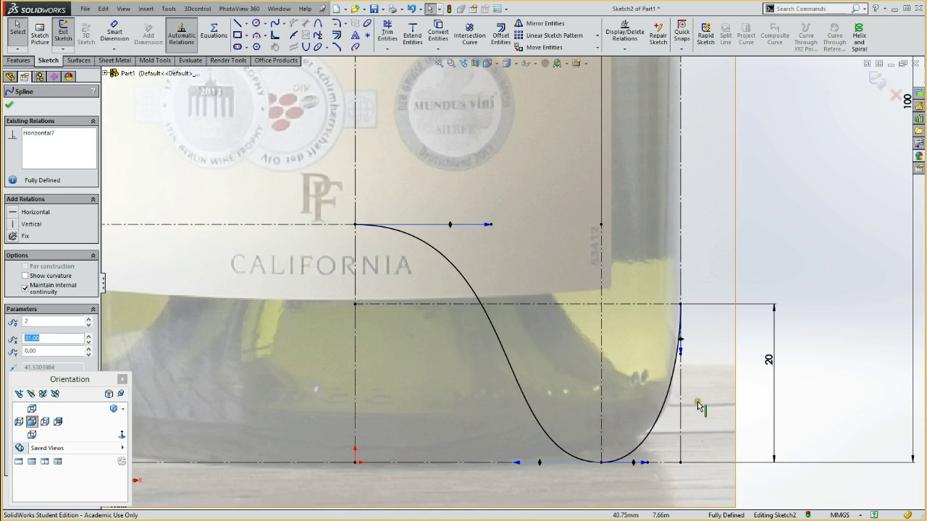
pyautogui.press('f')
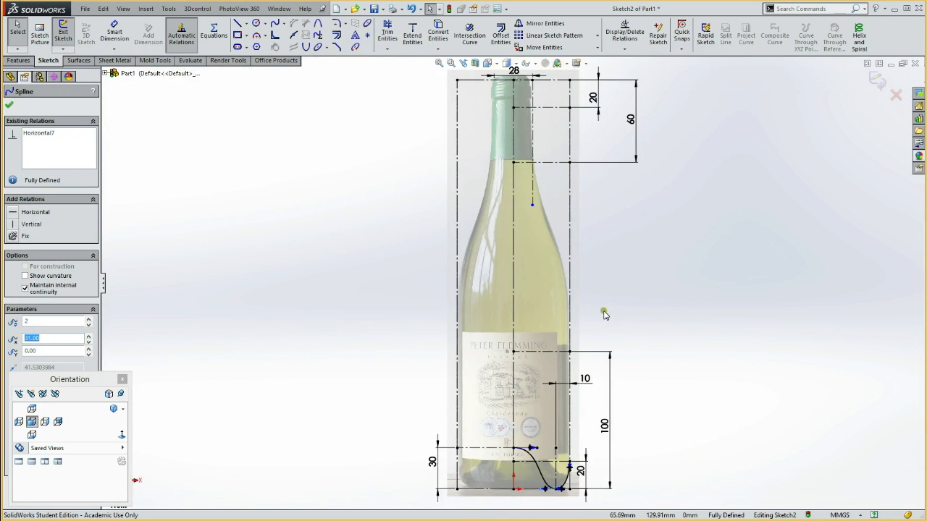
# Draw a spline from the body wall's top to the shoulder line, deleting its endpoint's coincident relation.
pyautogui.press('Return')
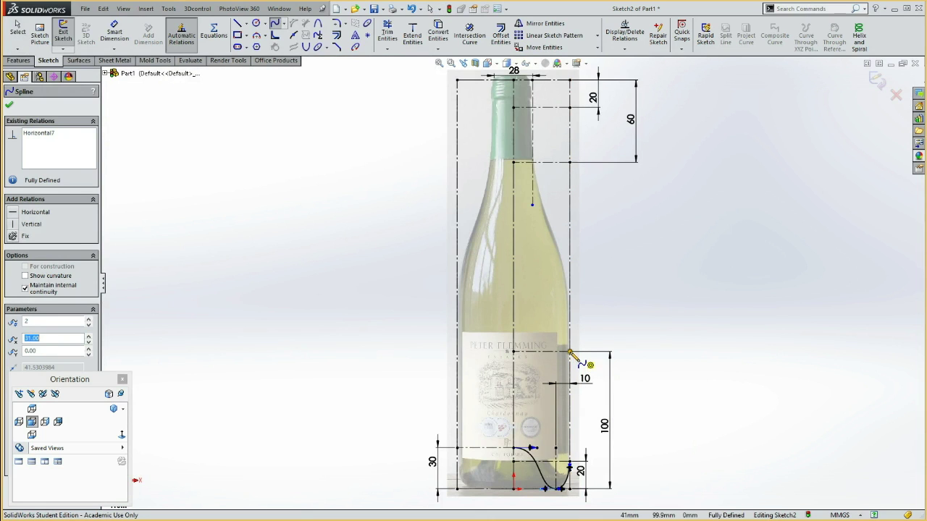
pyautogui.click(570, 352)
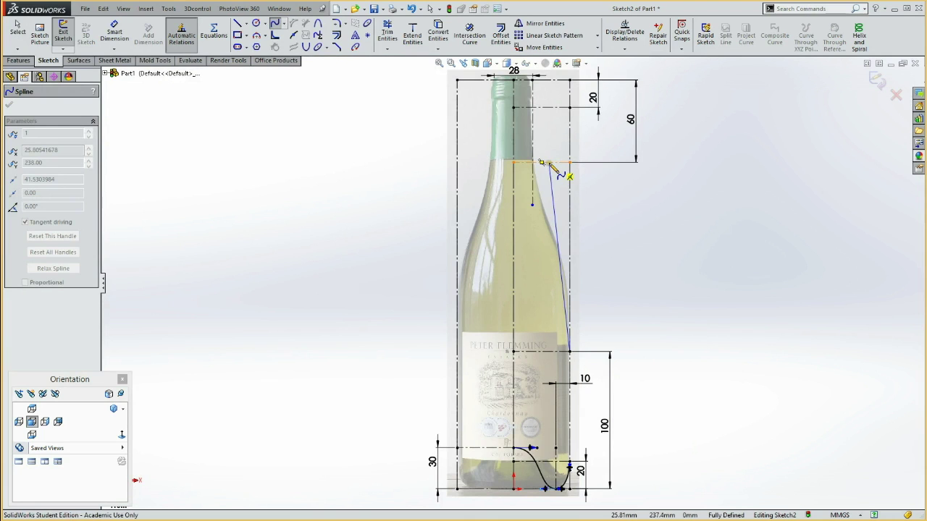
pyautogui.click(548, 162)
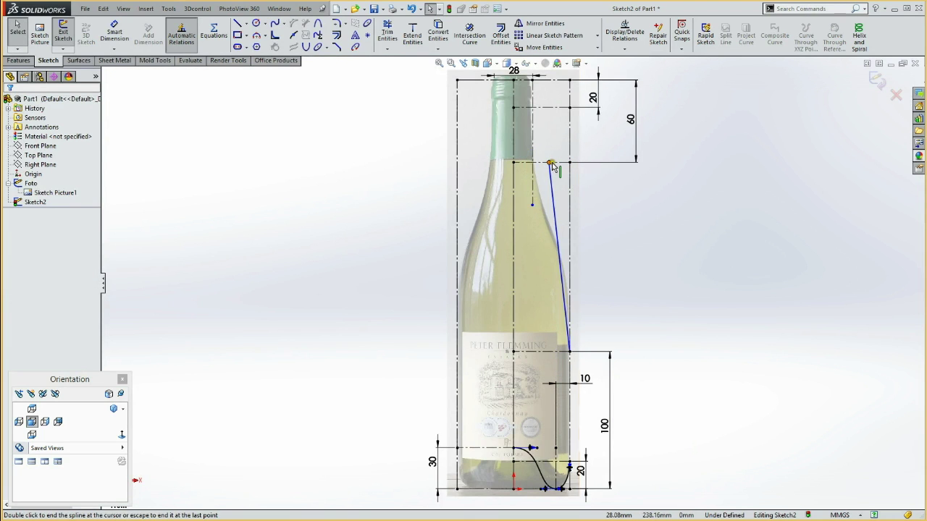
pyautogui.doubleClick(549, 162)
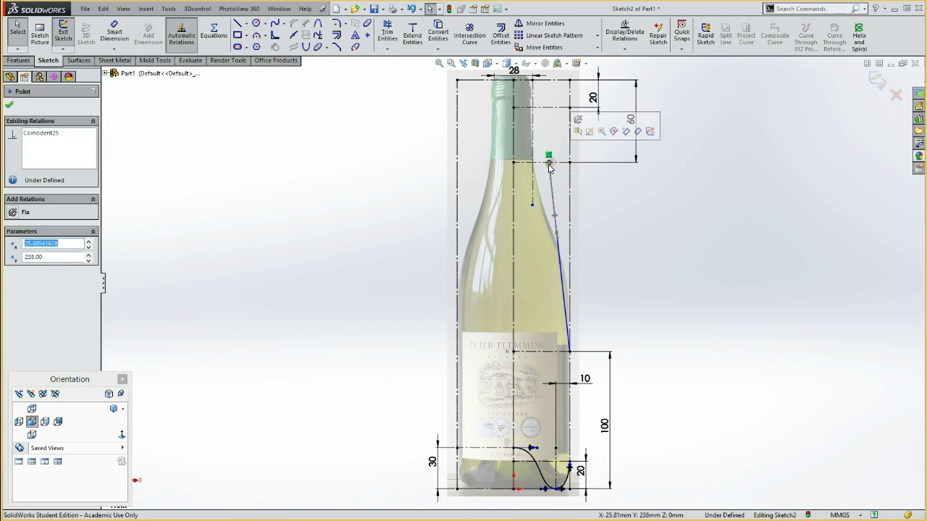
pyautogui.click(30, 133)
pyautogui.press('Delete')
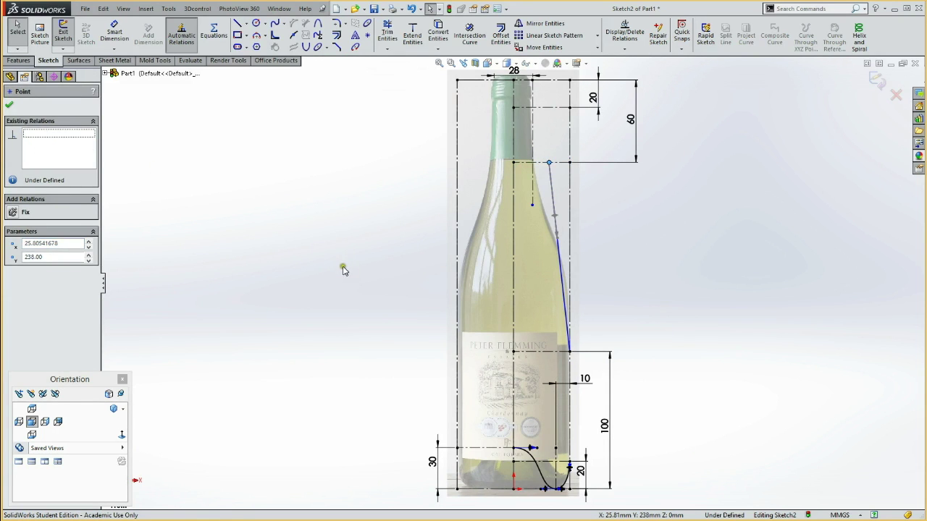
# Move the spline's top endpoint up and attach it to the neck line.
pyautogui.click(342, 252)
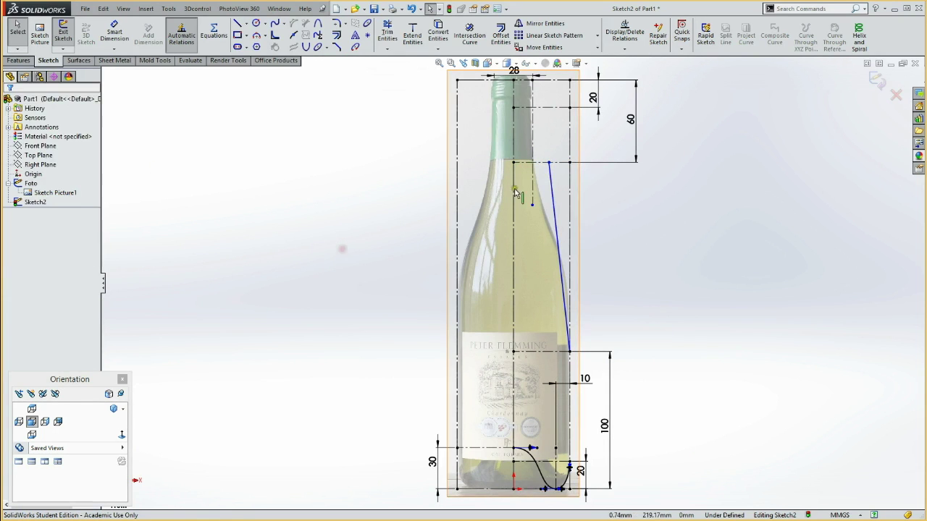
pyautogui.moveTo(550, 162); pyautogui.dragTo(546, 113)
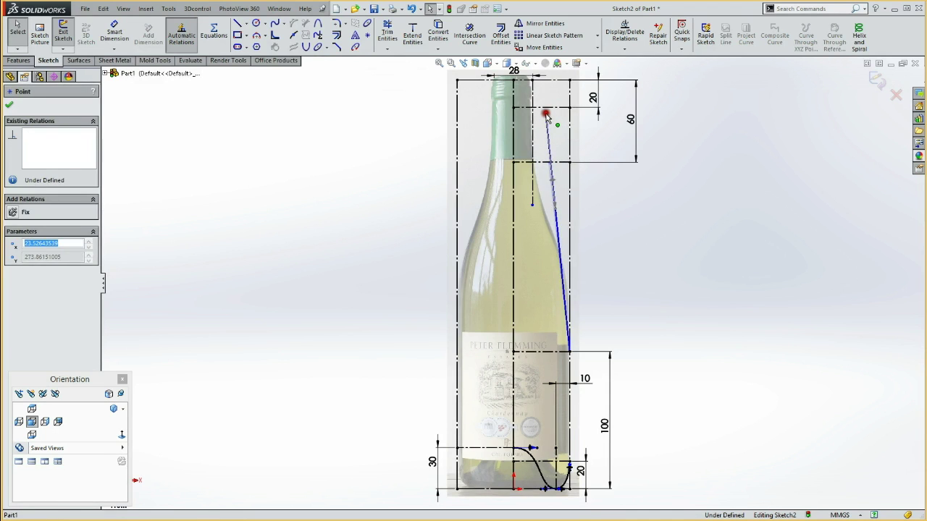
pyautogui.keyDown('ctrl'); pyautogui.click(560, 107); pyautogui.keyUp('ctrl')
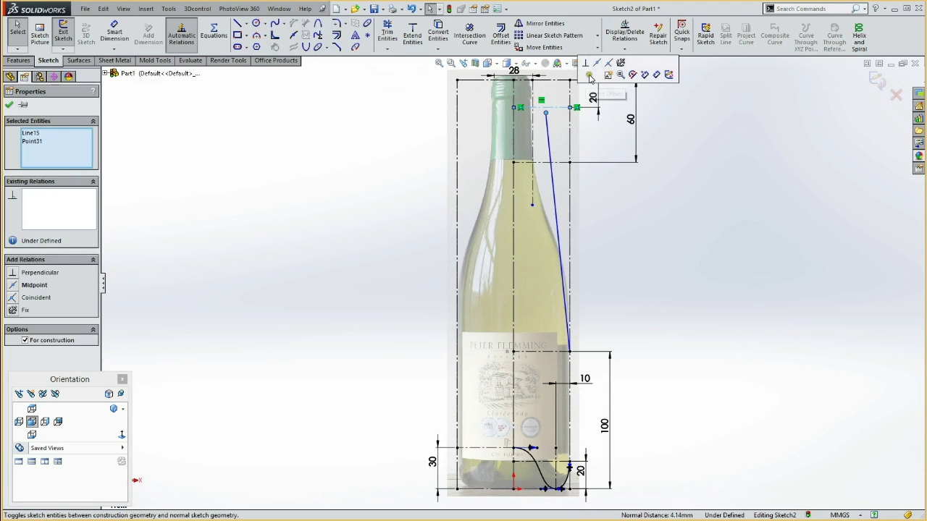
pyautogui.click(608, 63)
pyautogui.click(644, 229)
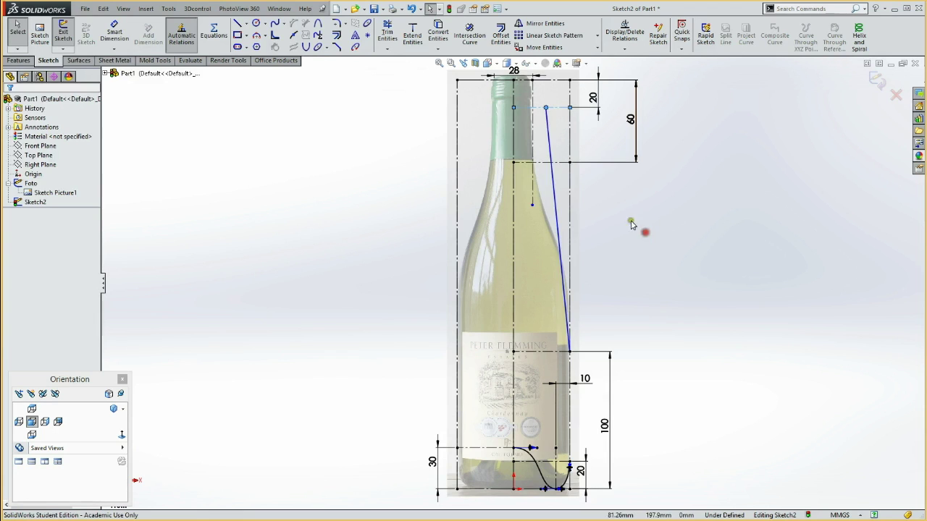
# Join the vertical construction line's end to the spline's top endpoint.
pyautogui.click(533, 145)
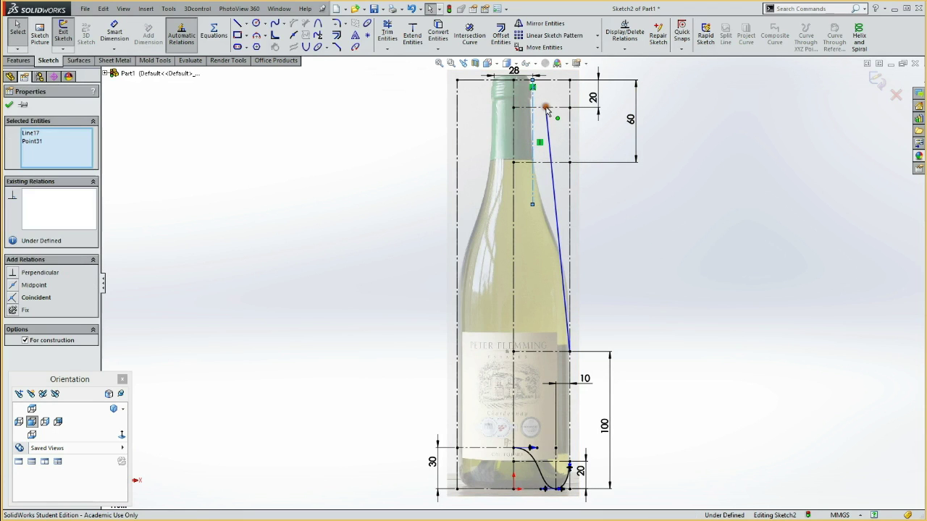
pyautogui.keyDown('ctrl'); pyautogui.click(545, 108); pyautogui.keyUp('ctrl')
pyautogui.click(598, 65)
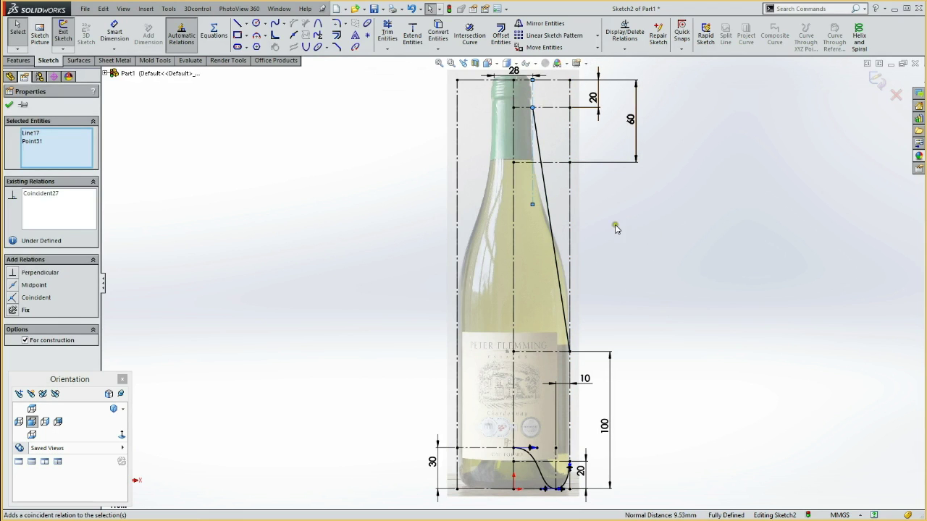
pyautogui.press('Escape')
# Raise the neck point and make the shoulder point coincident with the 60 mm horizontal line.
pyautogui.moveTo(533, 204); pyautogui.dragTo(532, 178)
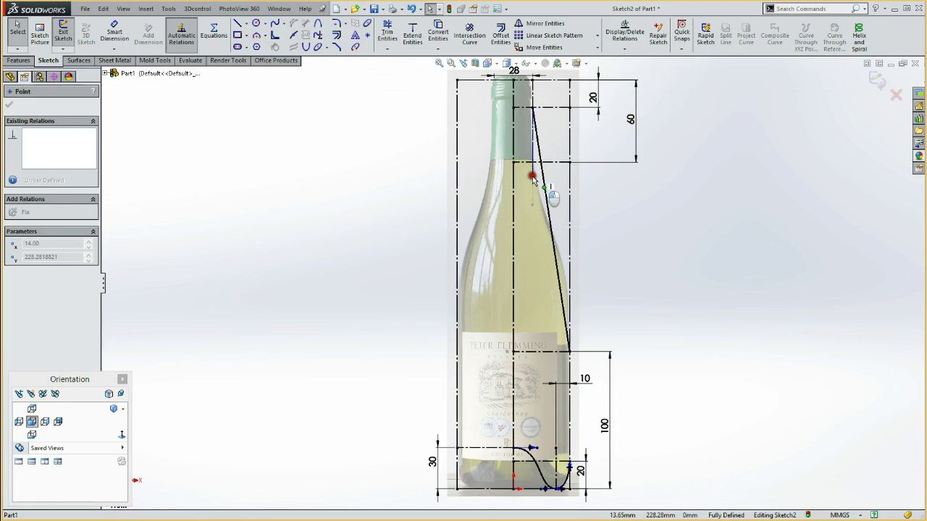
pyautogui.keyDown('ctrl'); pyautogui.click(562, 161); pyautogui.keyUp('ctrl')
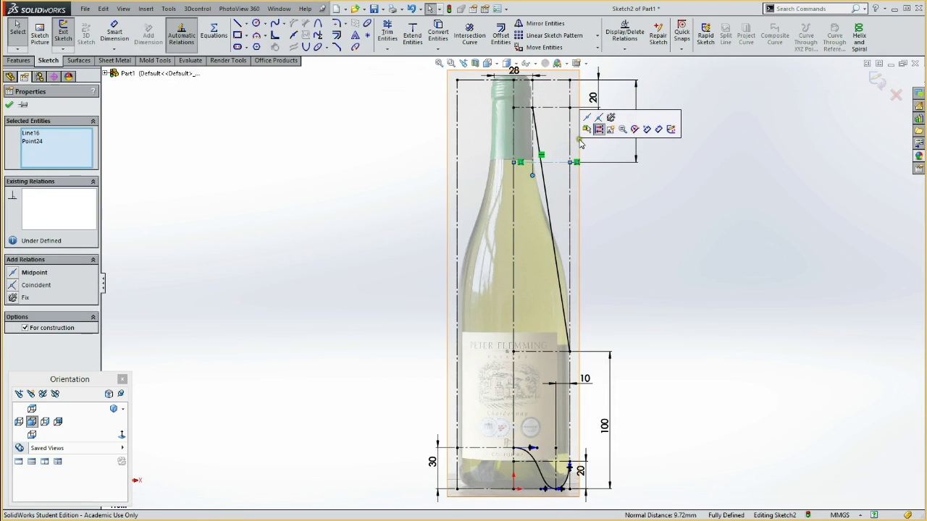
pyautogui.click(597, 118)
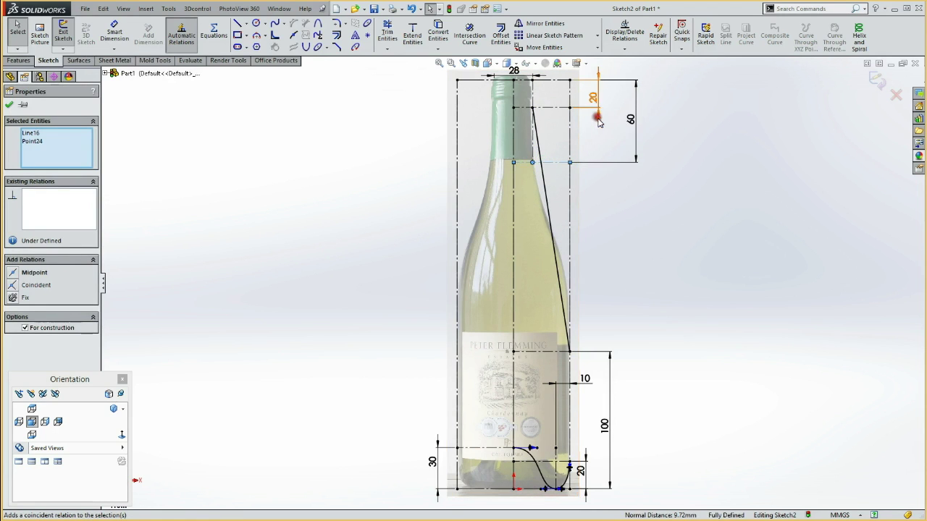
pyautogui.click(636, 220)
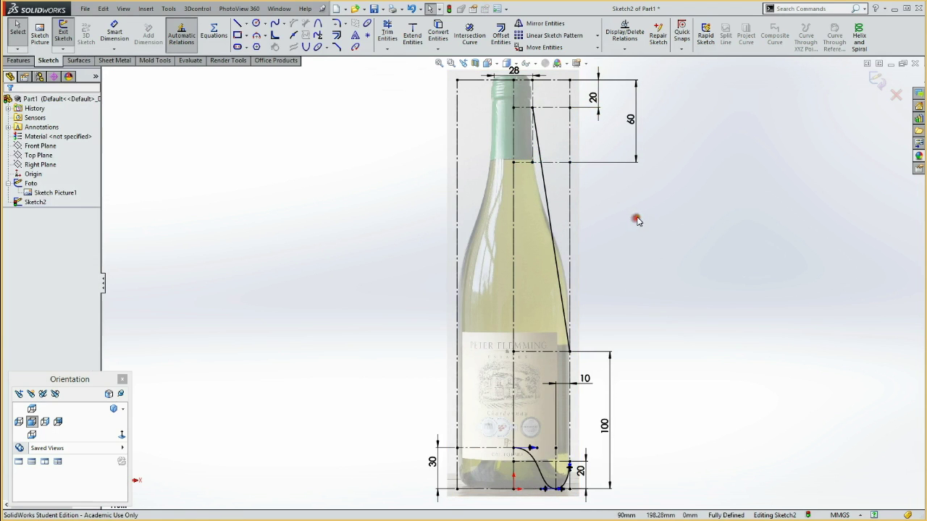
pyautogui.click(547, 210)
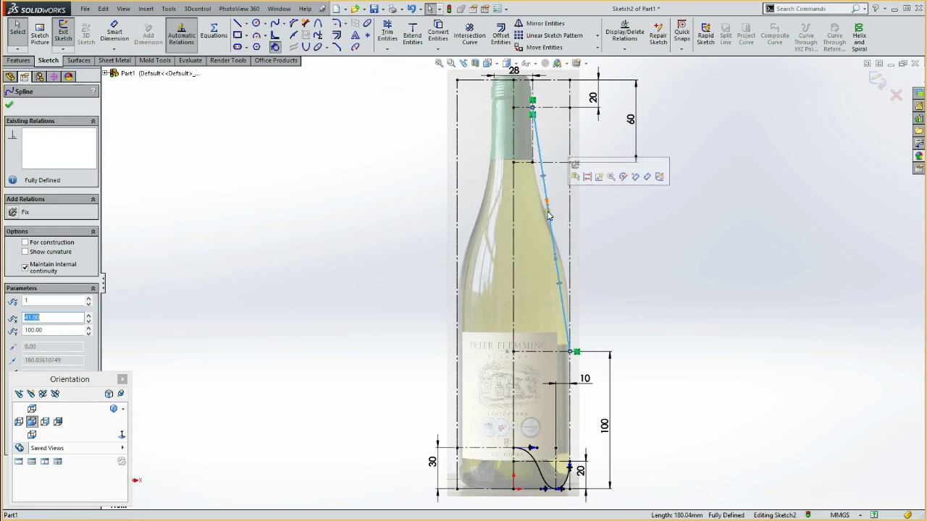
# Drag two shoulder spline points onto the outline and give each a vertical tangent.
pyautogui.moveTo(548, 209); pyautogui.dragTo(533, 176)
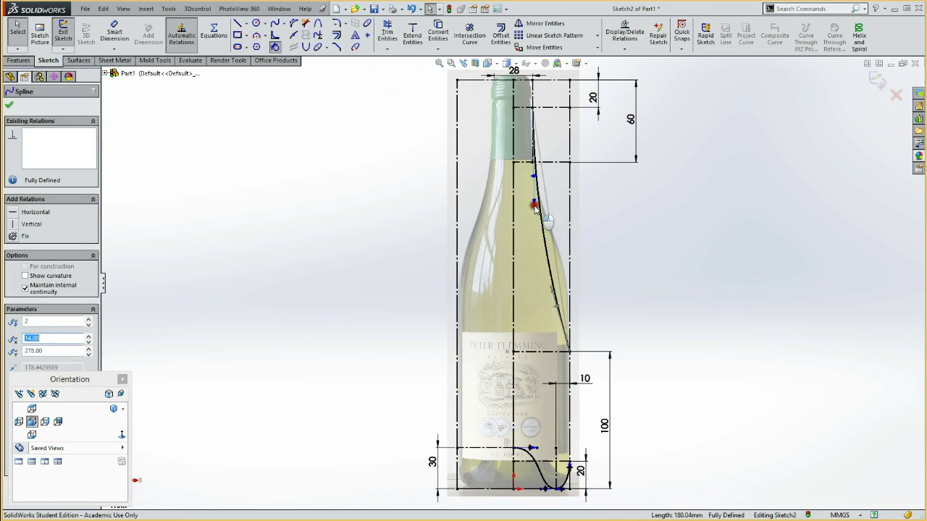
pyautogui.click(11, 224)
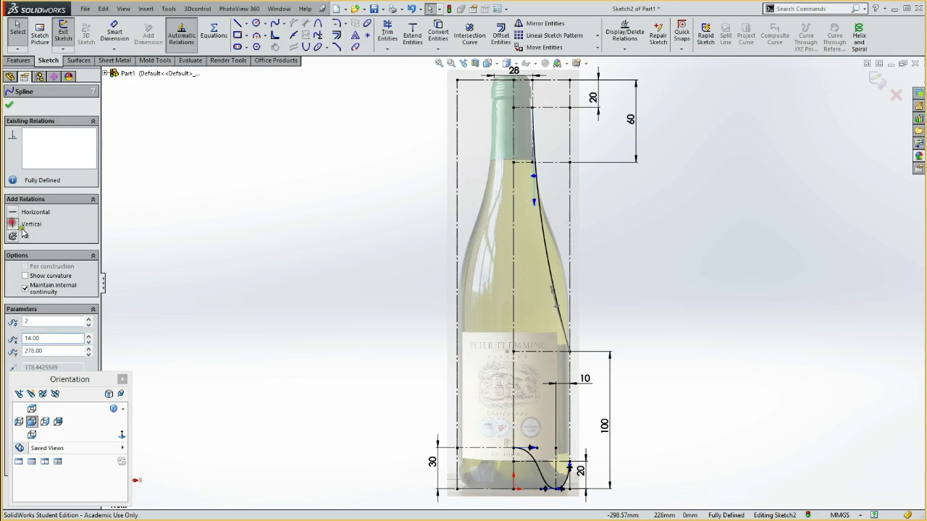
pyautogui.click(699, 306)
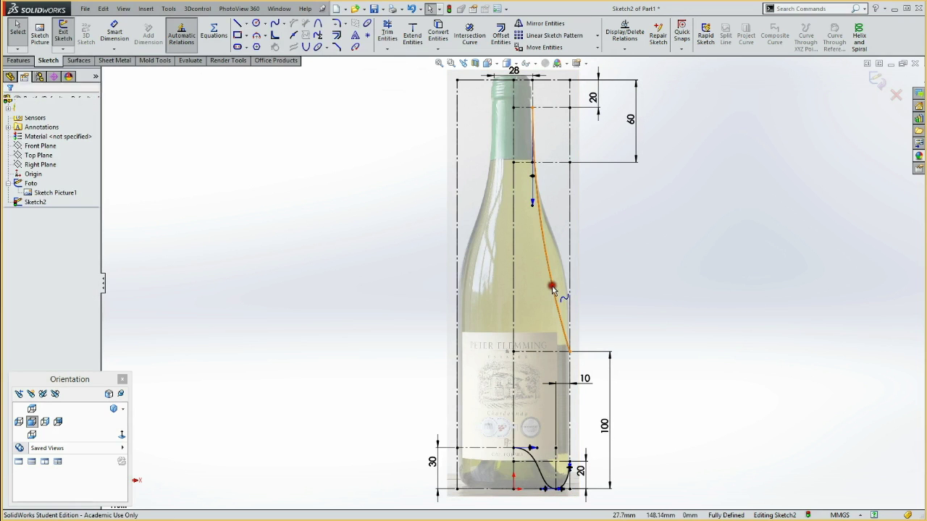
pyautogui.click(549, 290)
pyautogui.moveTo(549, 290)
pyautogui.mouseDown()
pyautogui.moveTo(564, 292)
pyautogui.moveTo(563, 266)
pyautogui.mouseUp()
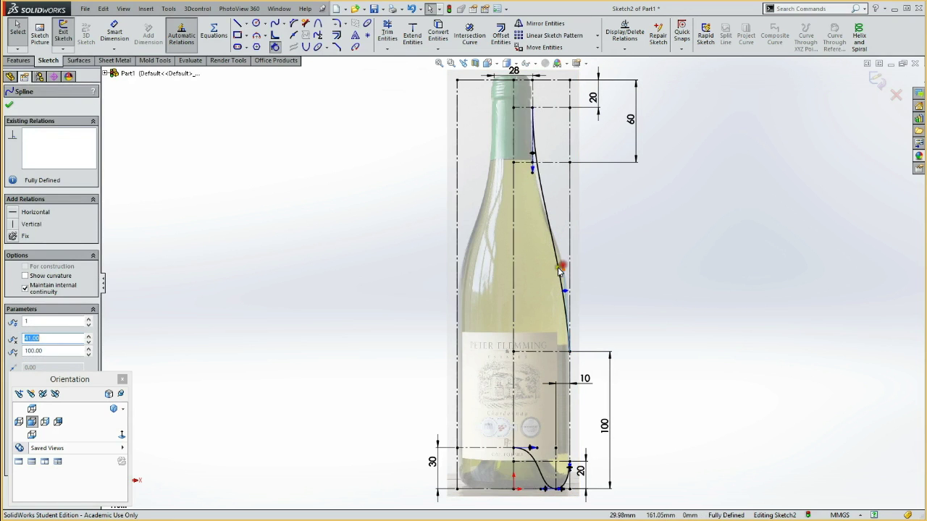
pyautogui.click(15, 226)
pyautogui.click(735, 247)
pyautogui.hotkey('ctrl', 'shift', 'z')
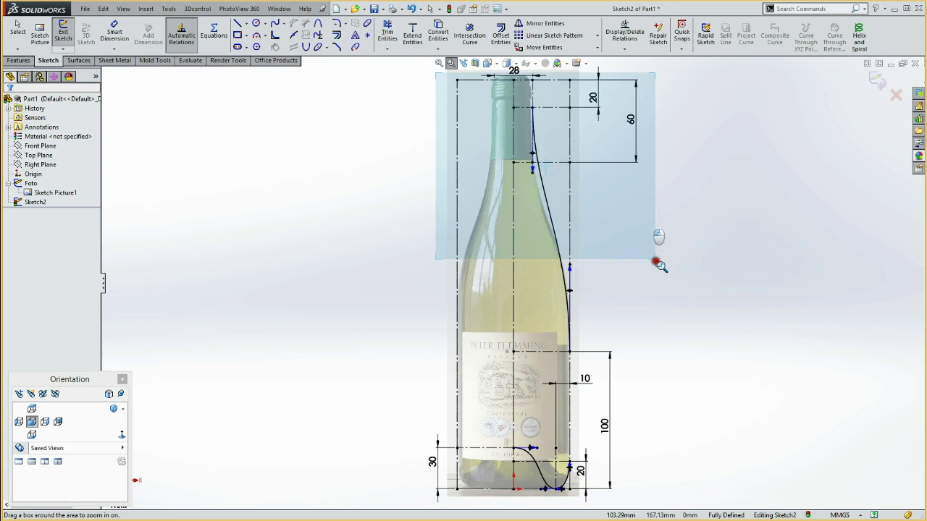
# Move the neck spline point and adjust the shoulder tangent handles for a smooth curve, then exit Sketch2.
pyautogui.moveTo(440, 77); pyautogui.dragTo(660, 318)
pyautogui.press('Escape')
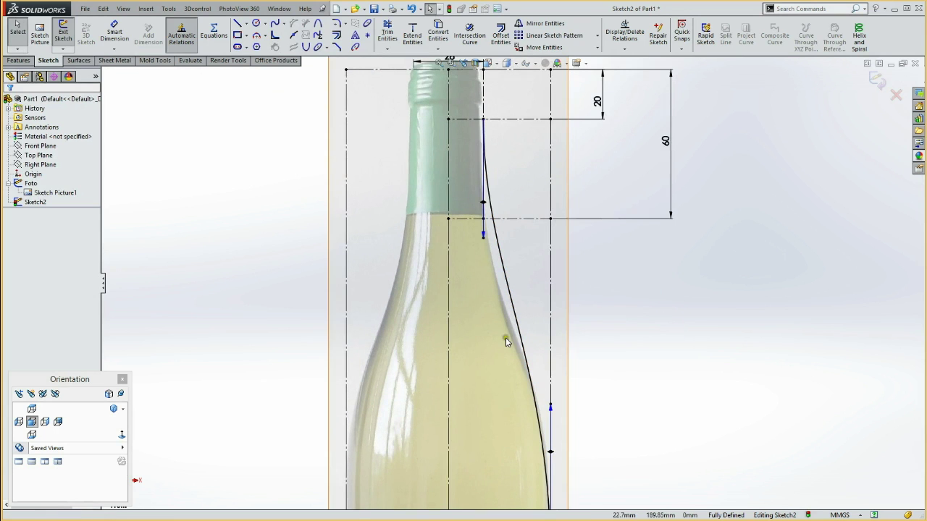
pyautogui.moveTo(550, 407); pyautogui.dragTo(550, 389)
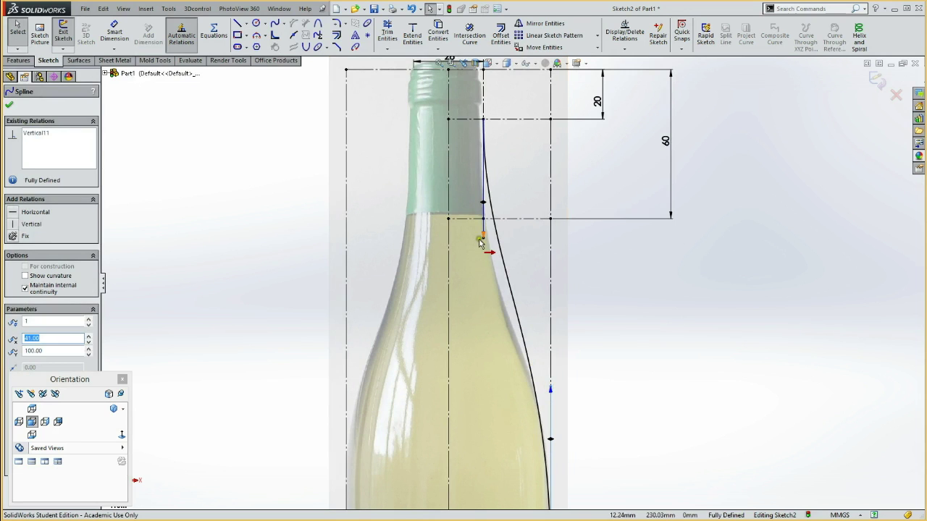
pyautogui.moveTo(483, 236); pyautogui.dragTo(477, 315)
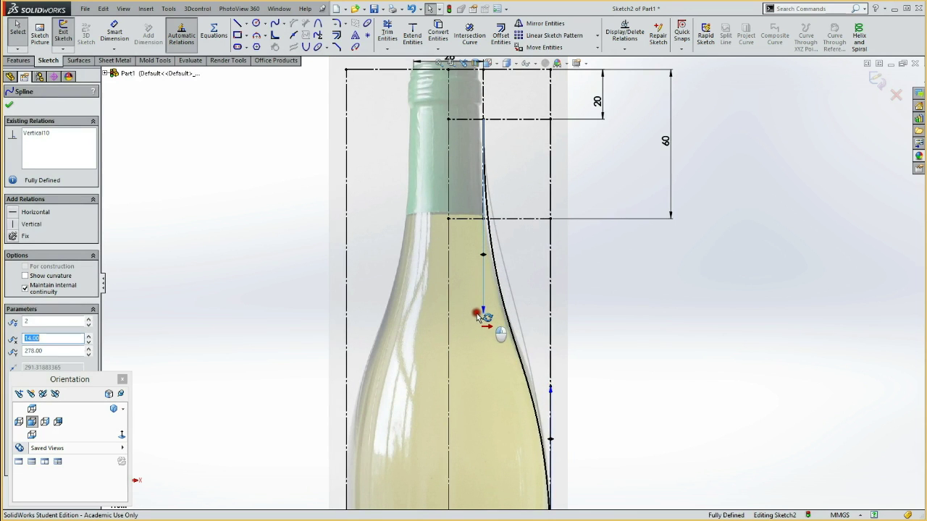
pyautogui.moveTo(554, 383); pyautogui.dragTo(554, 360)
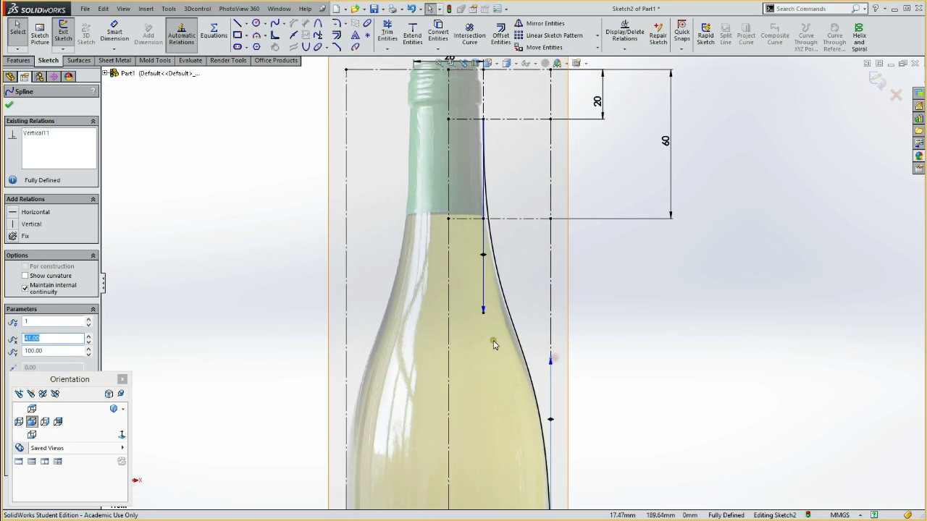
pyautogui.moveTo(483, 317); pyautogui.dragTo(483, 325)
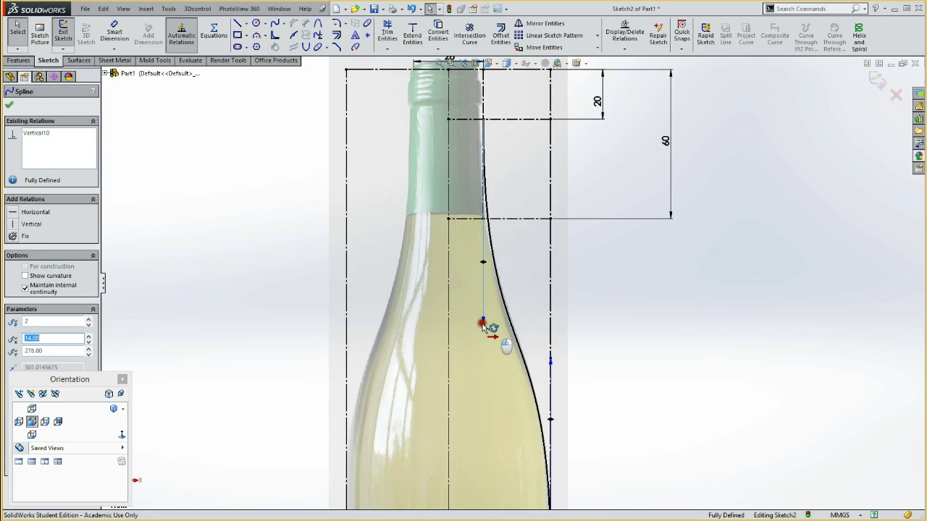
pyautogui.moveTo(548, 359); pyautogui.dragTo(552, 353)
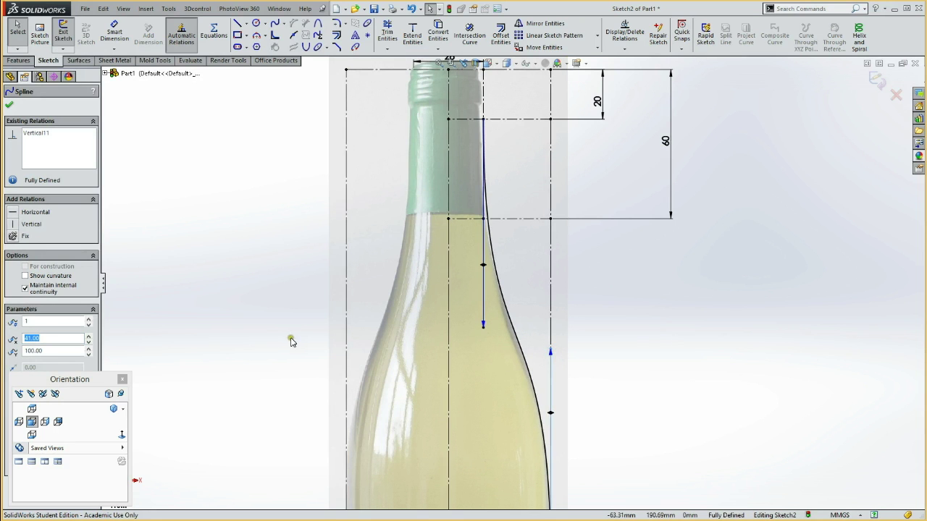
pyautogui.press('f')
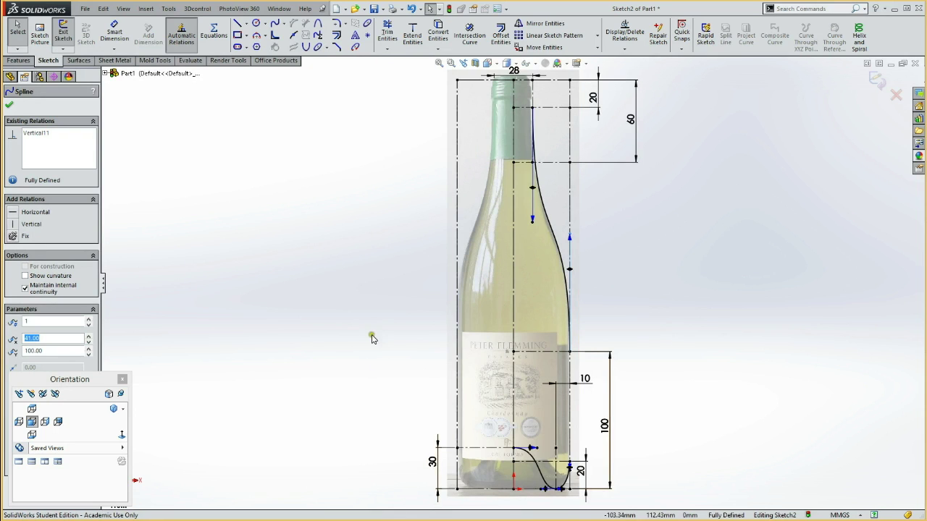
pyautogui.click(64, 34)
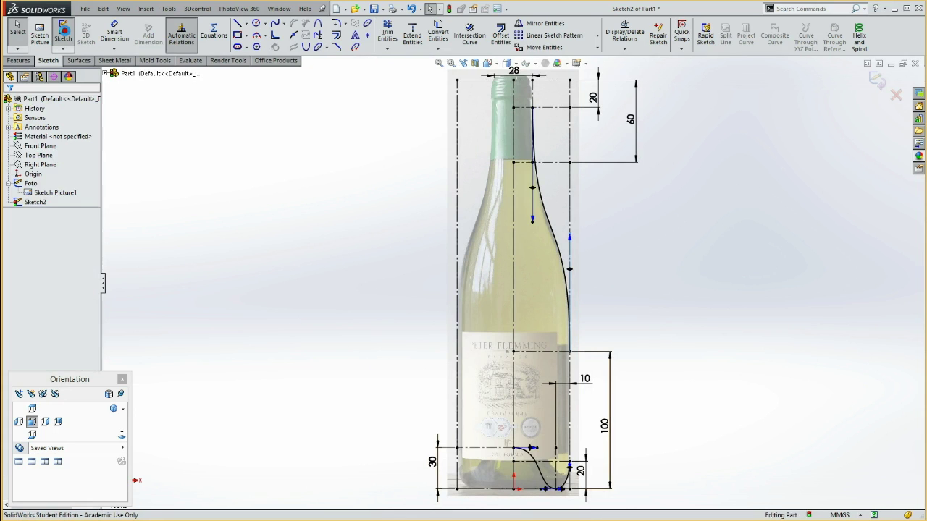
# Rename Sketch2 in the feature tree to 'Ref front', then begin Sketch3 on Front Plane.
pyautogui.click(41, 205)
pyautogui.doubleClick(39, 202)
pyautogui.write('Ref front')
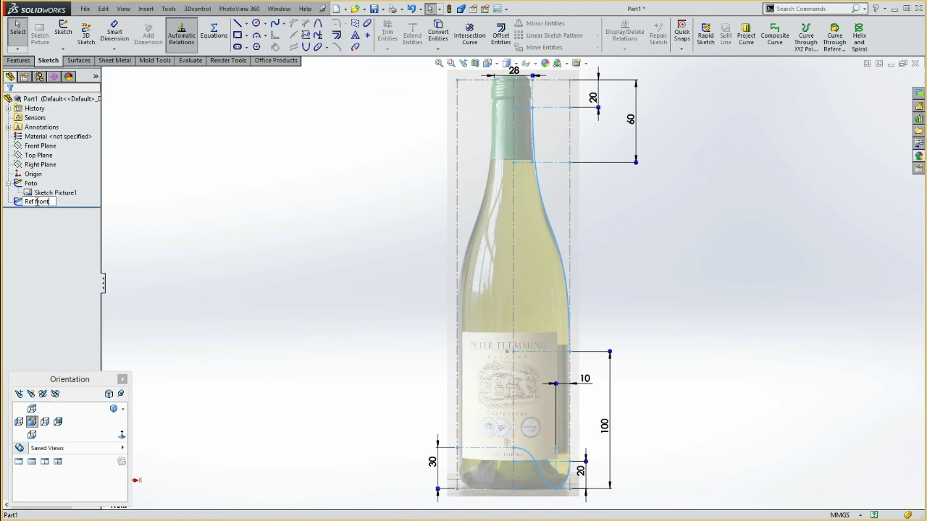
pyautogui.click(283, 233)
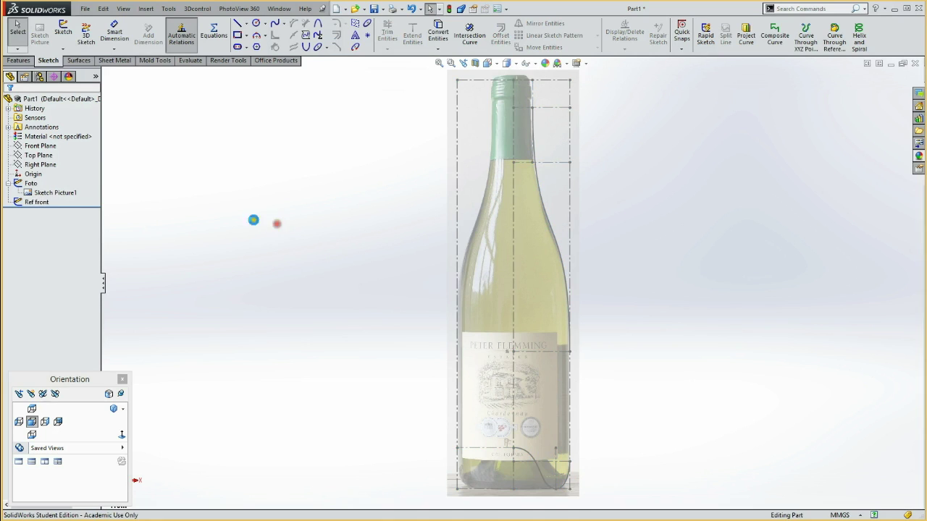
pyautogui.click(41, 147)
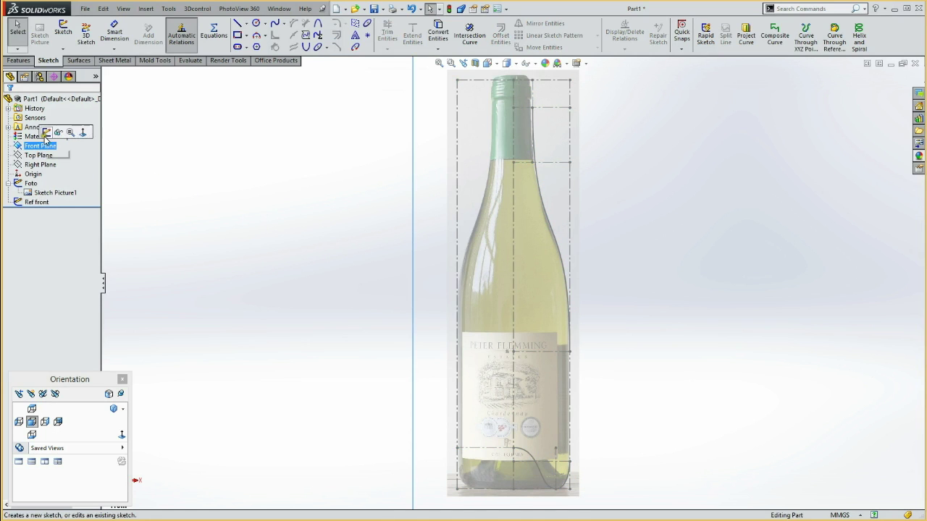
pyautogui.click(46, 132)
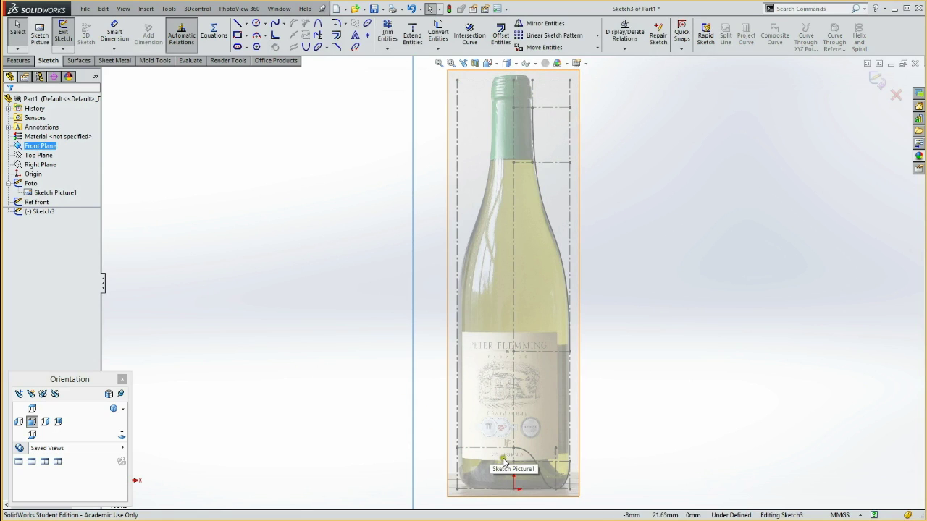
# Convert the base curves and centerline from Ref front, making the centerline construction geometry.
pyautogui.click(525, 453)
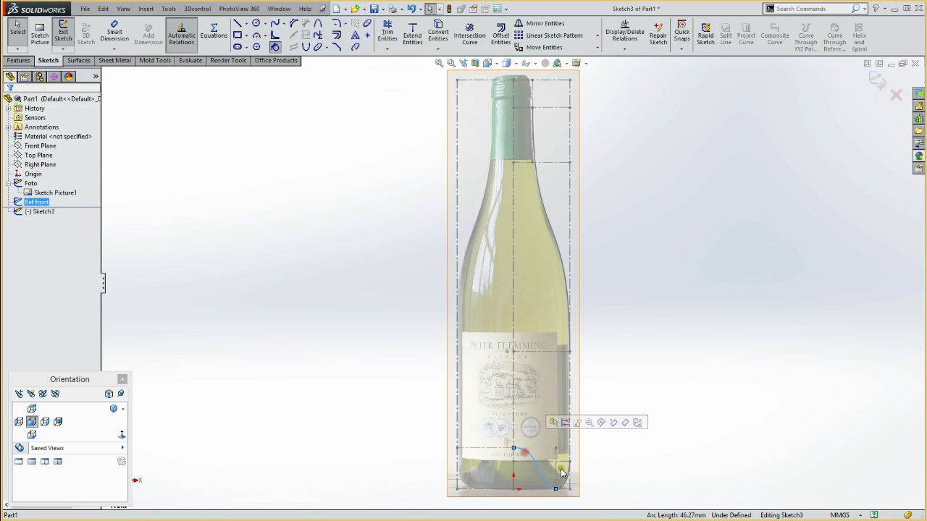
pyautogui.keyDown('ctrl'); pyautogui.click(566, 482); pyautogui.keyUp('ctrl')
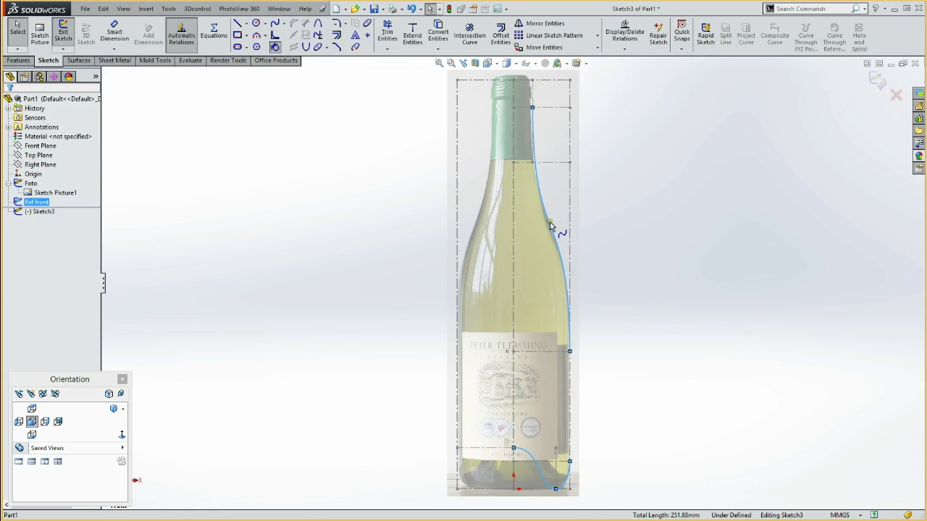
pyautogui.keyDown('ctrl'); pyautogui.click(514, 289); pyautogui.keyUp('ctrl')
pyautogui.press('Escape')
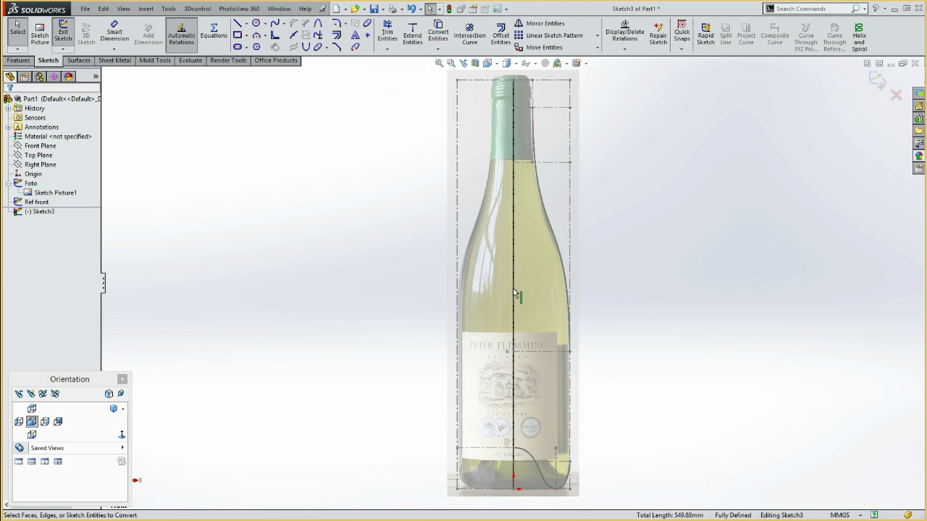
pyautogui.click(514, 290)
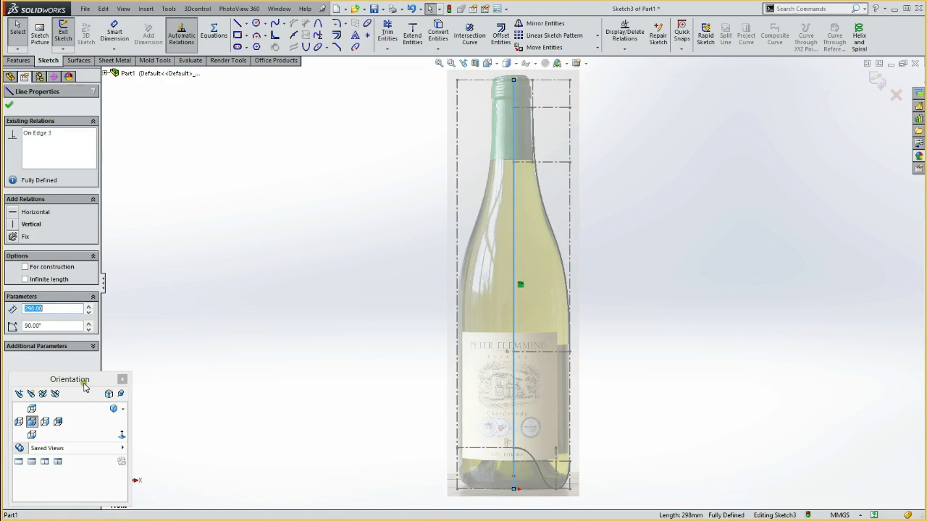
pyautogui.click(26, 267)
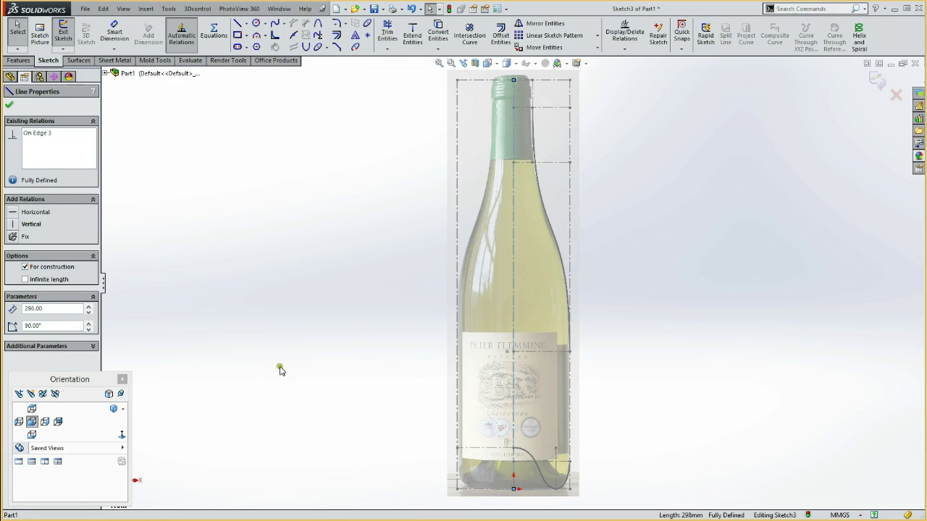
pyautogui.click(292, 361)
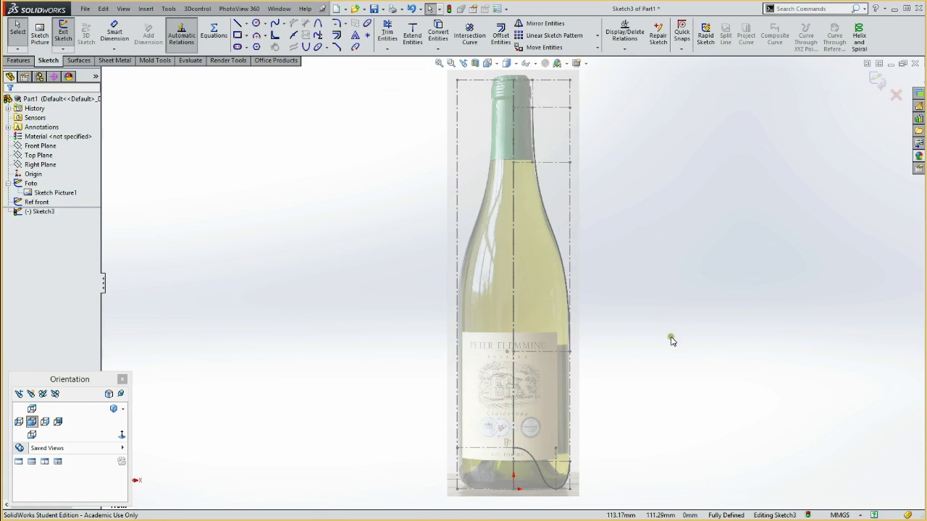
# Convert a horizontal line and the shoulder spline, then set both horizontal lines to construction.
pyautogui.click(556, 353)
pyautogui.keyDown('ctrl'); pyautogui.click(544, 463); pyautogui.keyUp('ctrl')
pyautogui.click(438, 30)
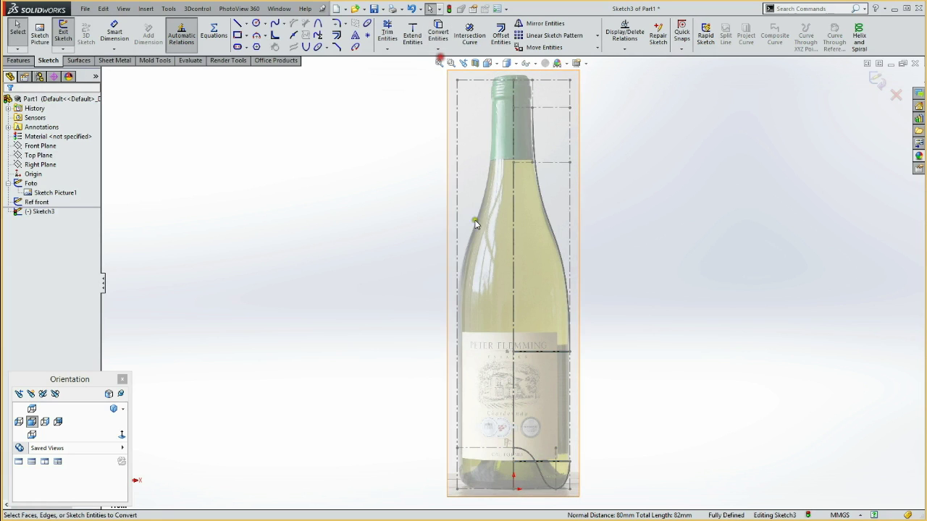
pyautogui.click(547, 462)
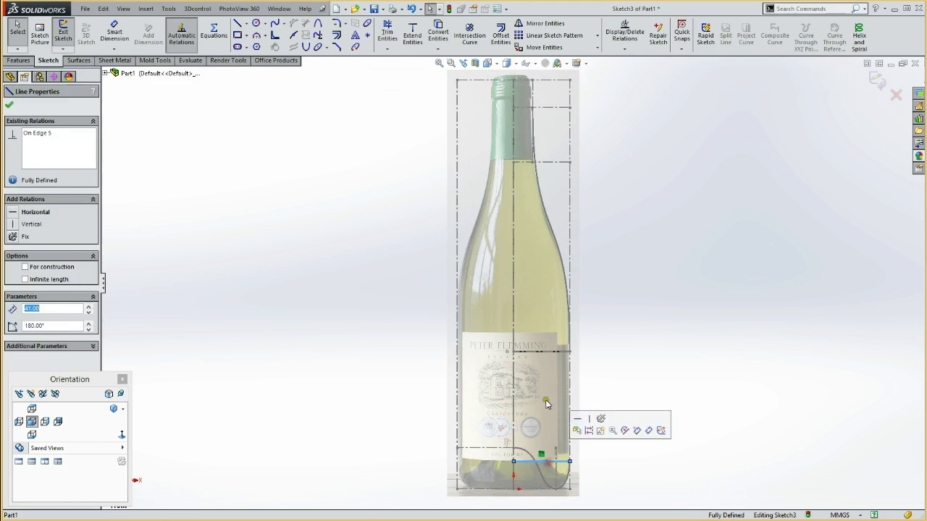
pyautogui.keyDown('ctrl'); pyautogui.click(548, 352); pyautogui.keyUp('ctrl')
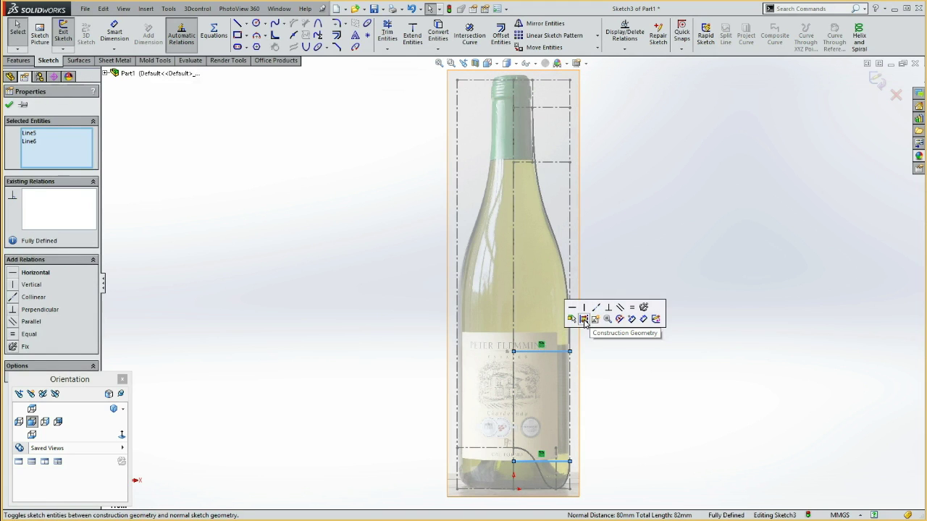
pyautogui.click(584, 319)
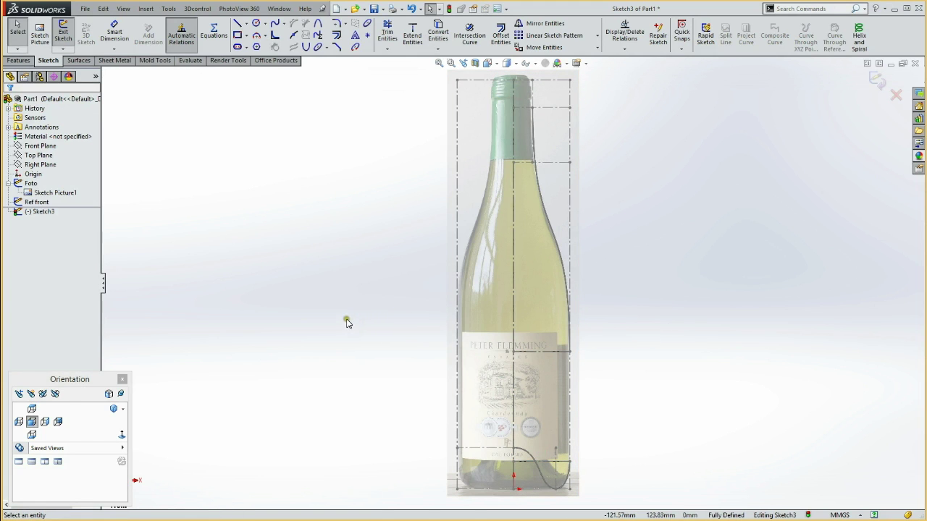
# Draw a vertical line up the outer wall linking the heel curve to the shoulder.
pyautogui.press('g')
pyautogui.moveTo(432, 497)
pyautogui.mouseDown()
pyautogui.moveTo(583, 322)
pyautogui.moveTo(612, 306)
pyautogui.mouseUp()
pyautogui.press('Escape')
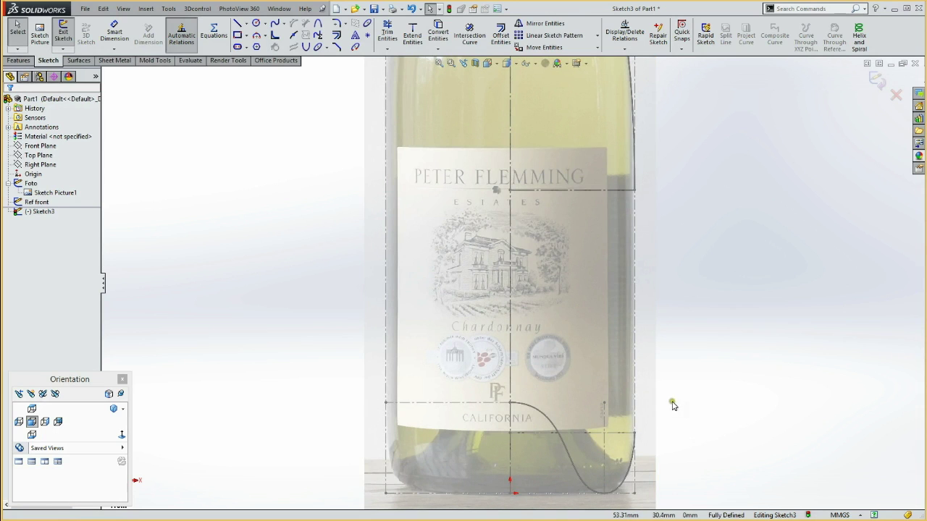
pyautogui.press('l')
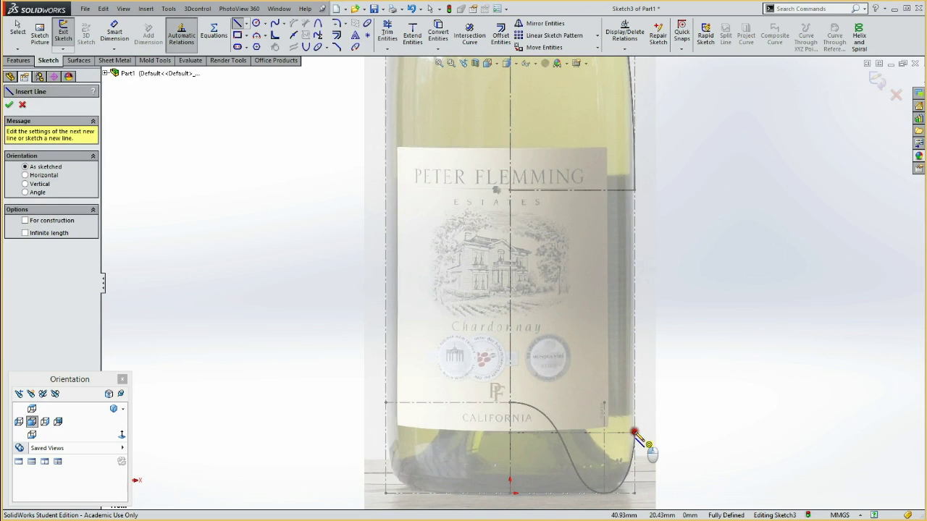
pyautogui.moveTo(635, 433); pyautogui.dragTo(635, 190)
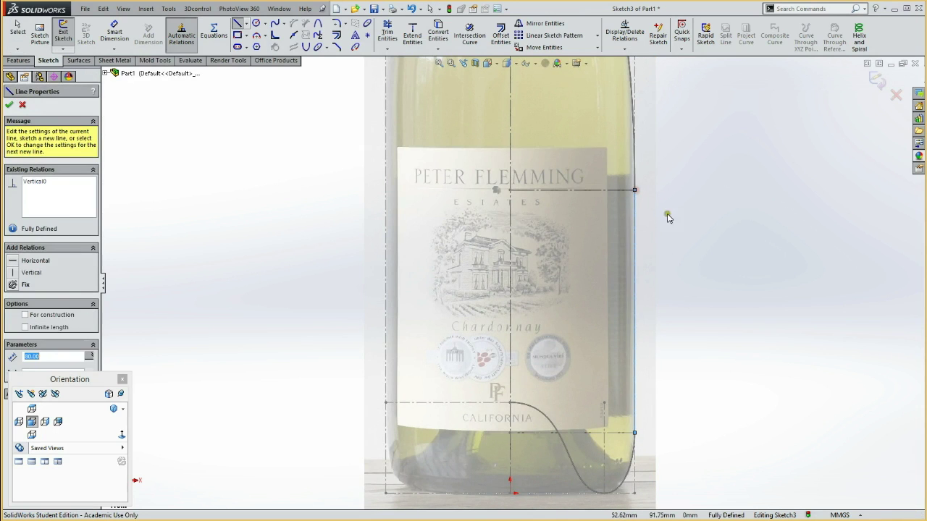
pyautogui.press('Escape')
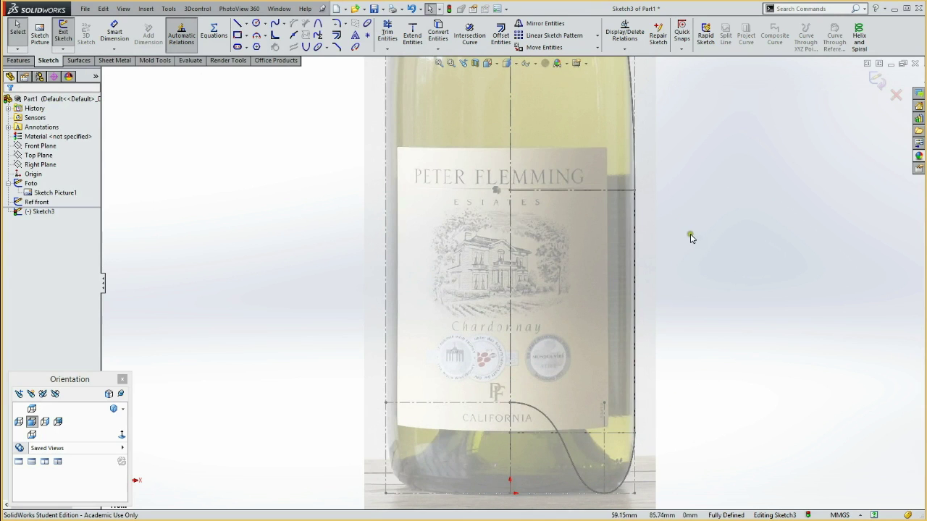
pyautogui.press('f')
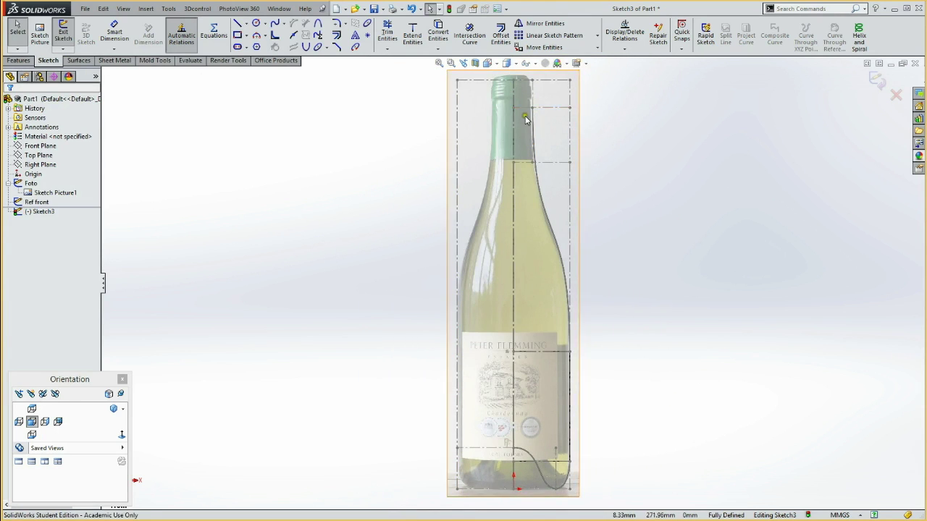
# Hide the Ref front sketch and the Foto bottle picture.
pyautogui.click(36, 202)
pyautogui.keyDown('ctrl'); pyautogui.click(44, 192); pyautogui.keyUp('ctrl')
pyautogui.click(42, 187)
pyautogui.click(31, 183)
pyautogui.click(38, 169)
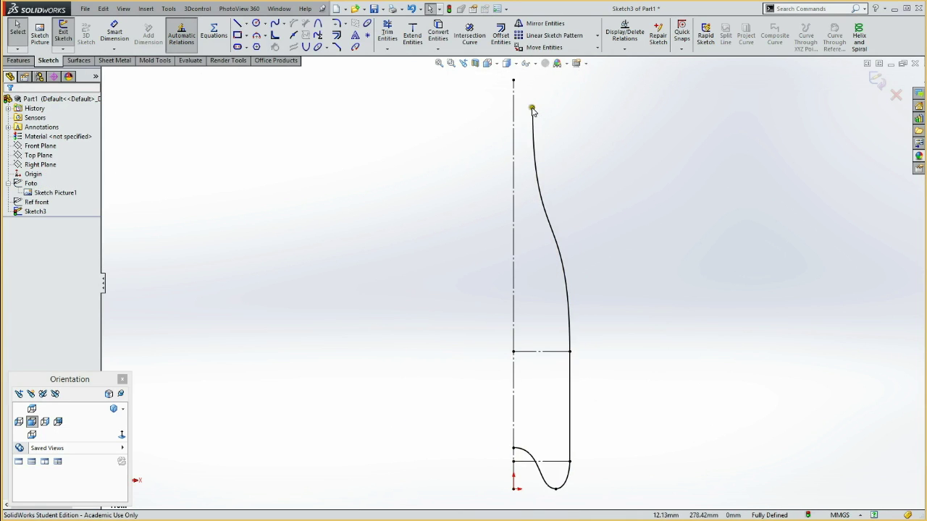
# Draw a vertical construction line just inside the outer wall at the bottle base.
pyautogui.press('z')
pyautogui.moveTo(488, 416); pyautogui.dragTo(601, 498)
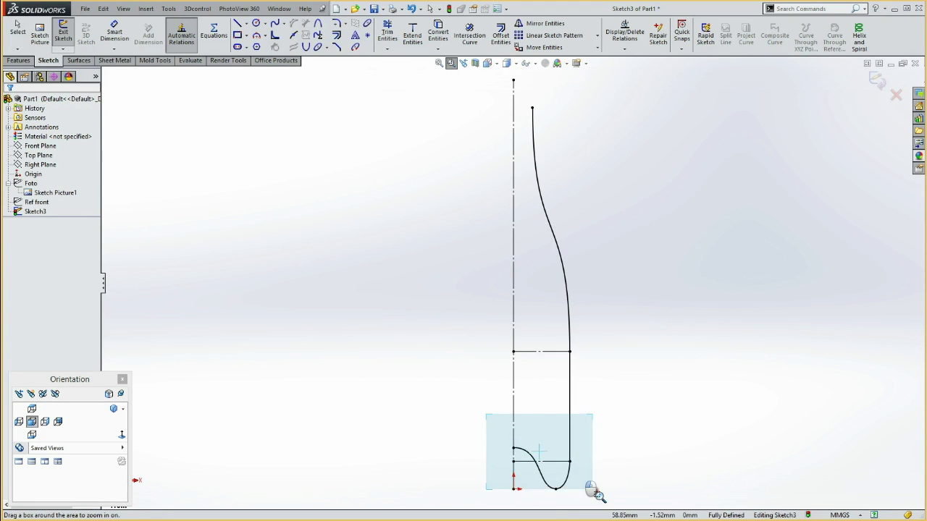
pyautogui.press('Escape')
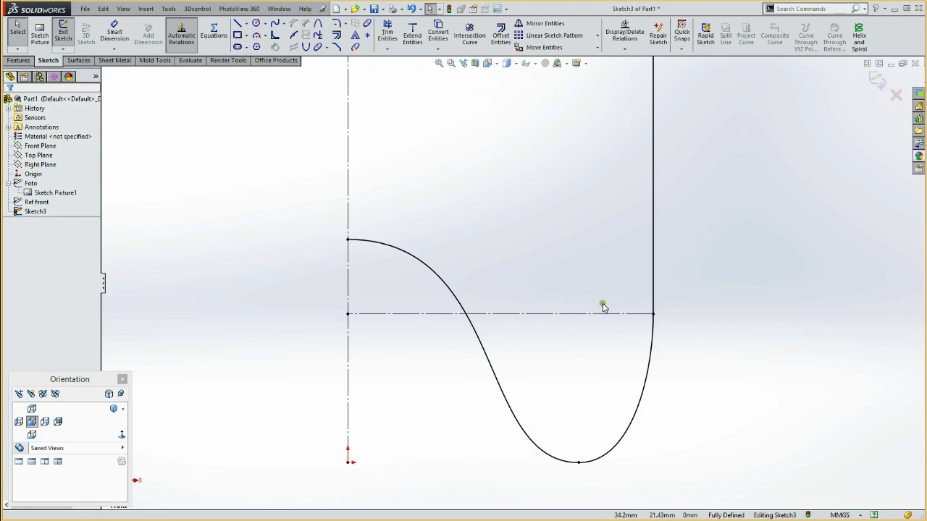
pyautogui.press('l')
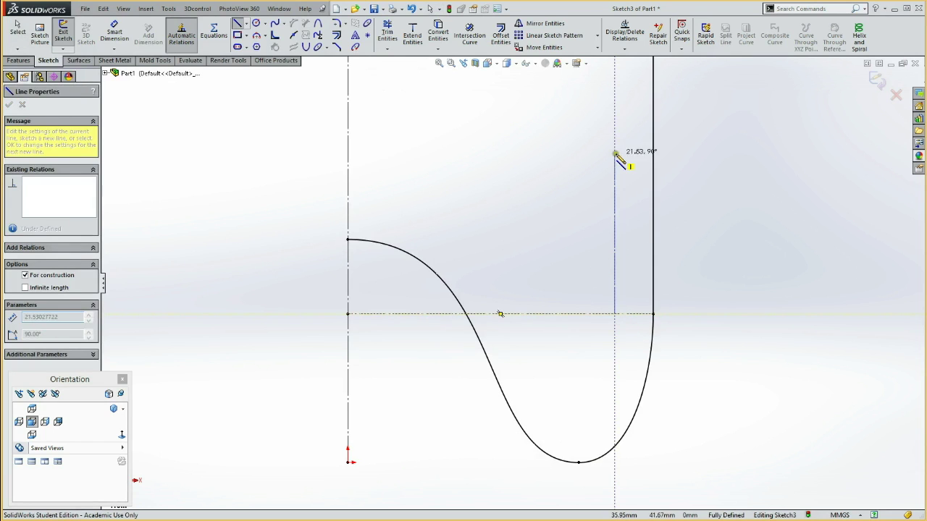
pyautogui.click(614, 123)
pyautogui.press('Escape')
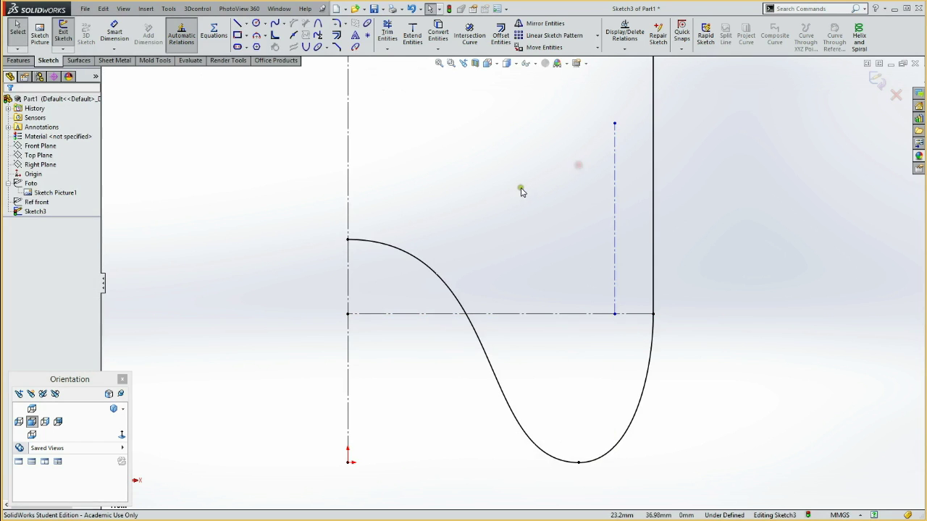
# Turn the inner vertical line into solid geometry and dimension it 4 mm from the outer wall.
pyautogui.click(614, 253)
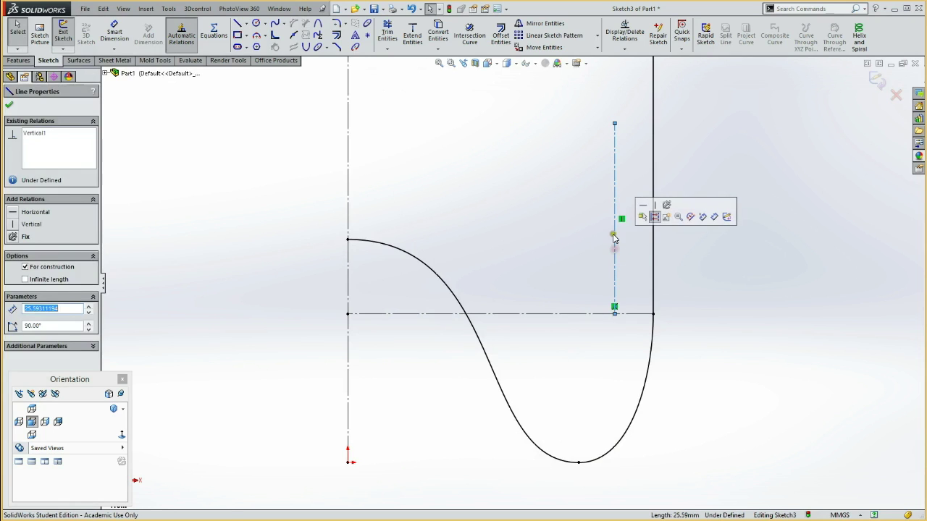
pyautogui.click(654, 217)
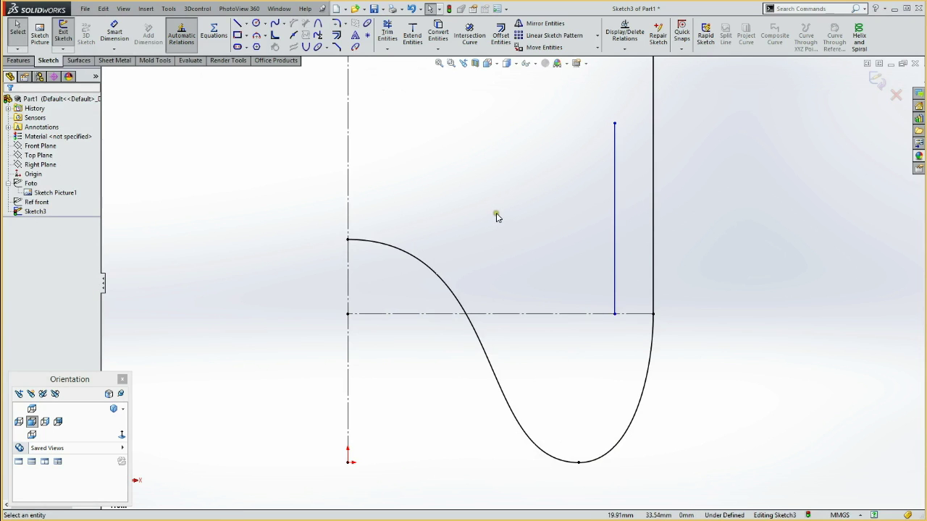
pyautogui.press('d')
pyautogui.click(615, 271)
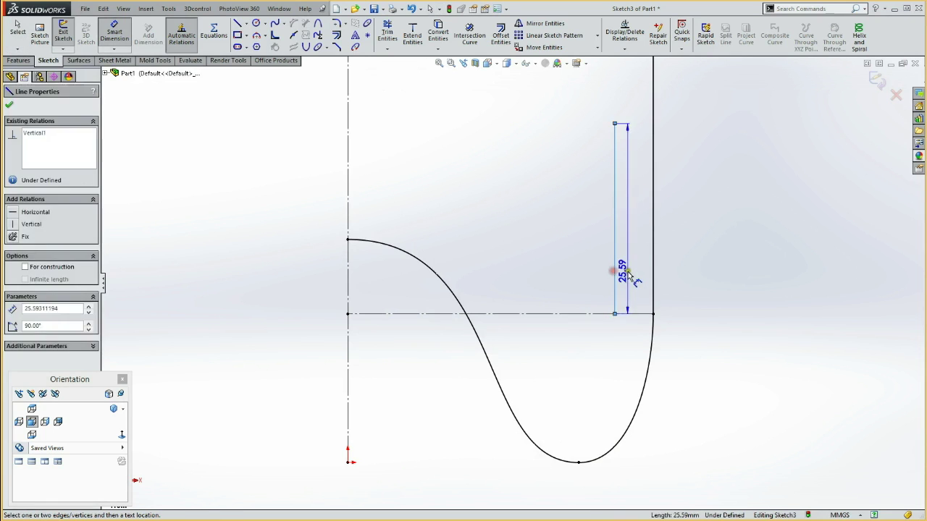
pyautogui.click(653, 270)
pyautogui.click(723, 249)
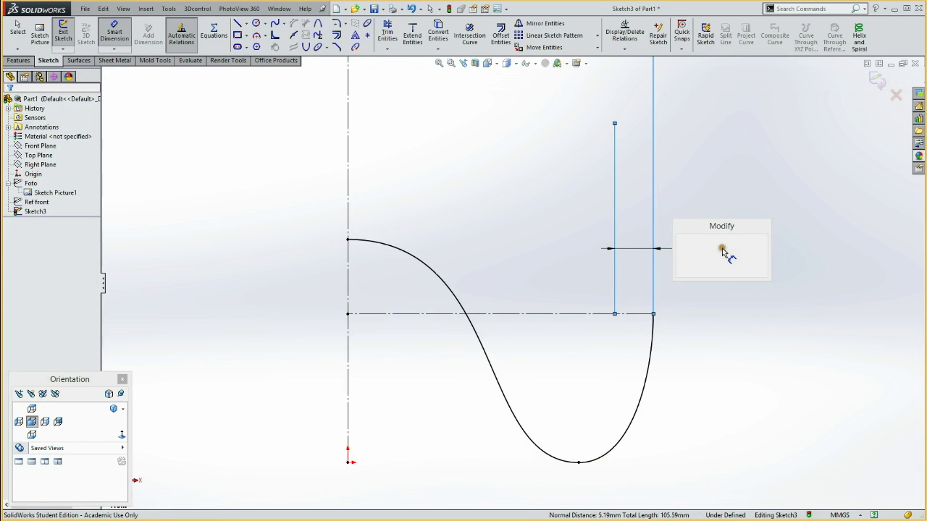
pyautogui.write('4')
pyautogui.click(680, 241)
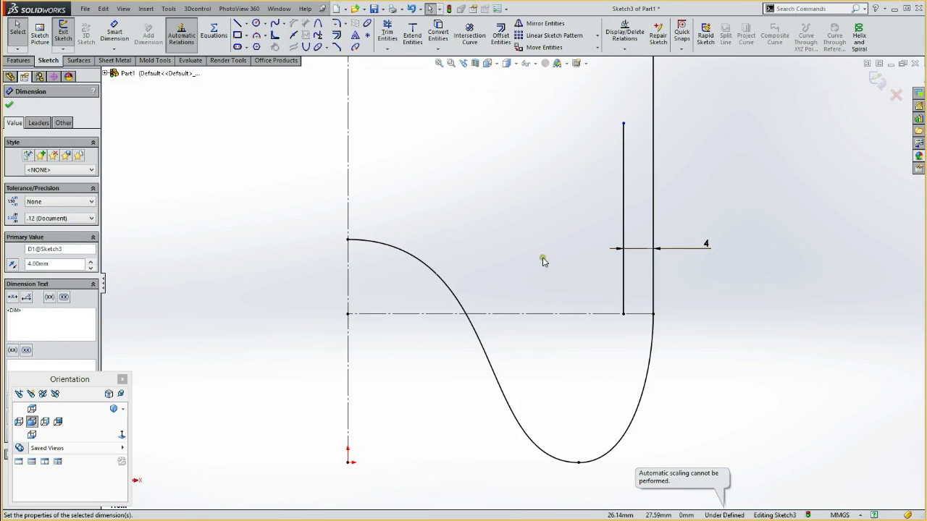
pyautogui.click(545, 257)
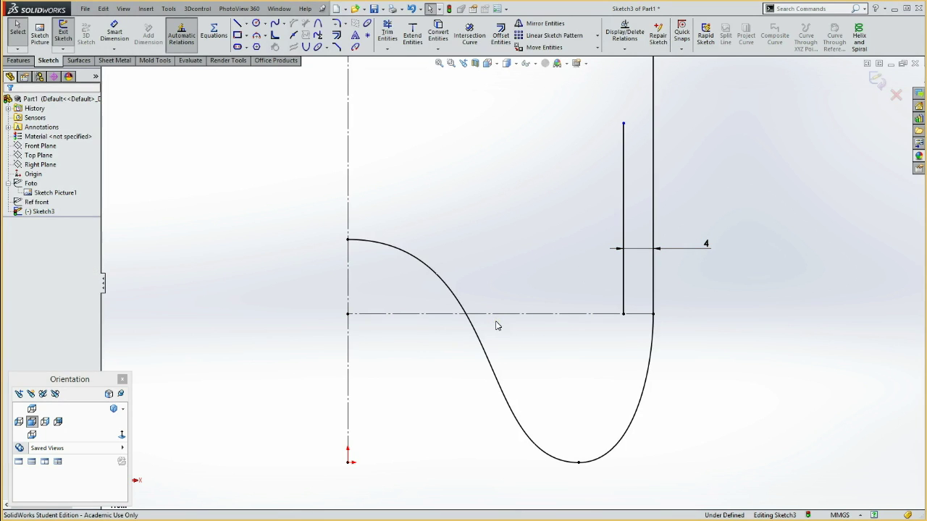
# Draw a short vertical construction line up from the base curve's bottom point, dimensioned 6 mm high.
pyautogui.press('l')
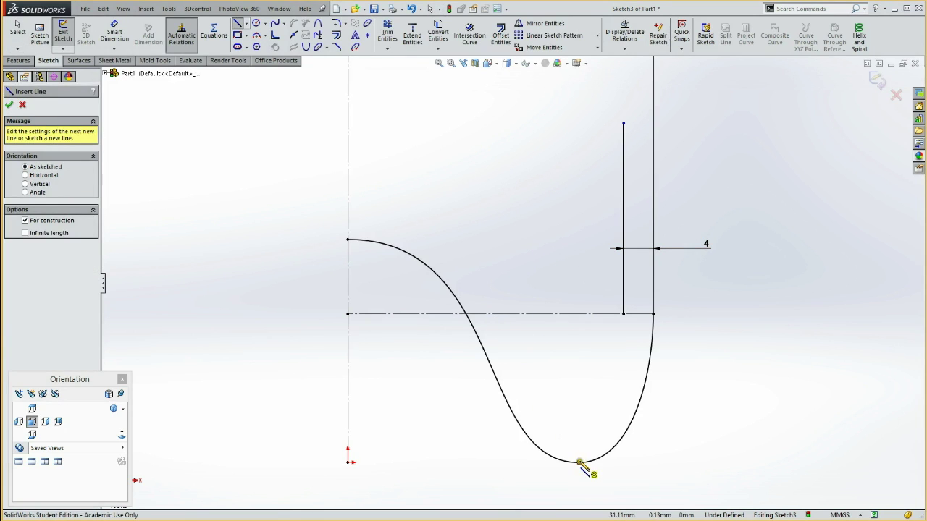
pyautogui.click(580, 462)
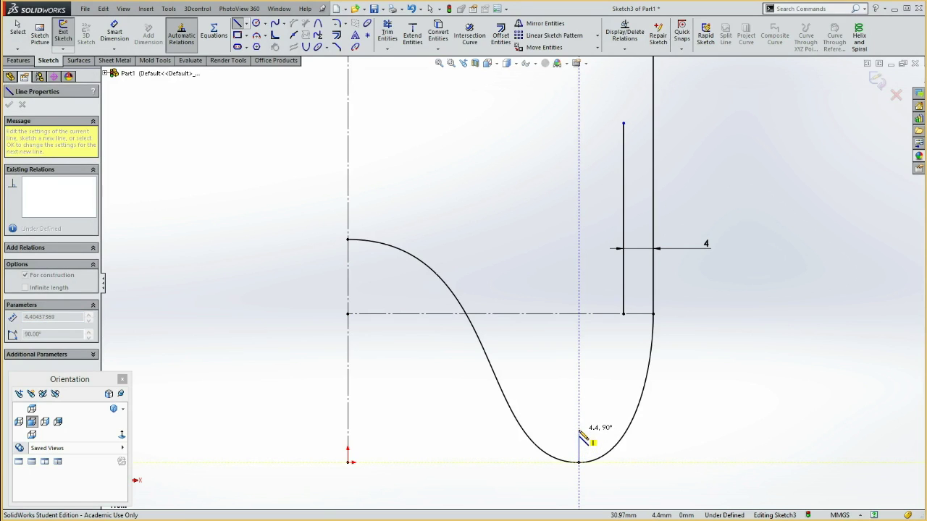
pyautogui.click(578, 424)
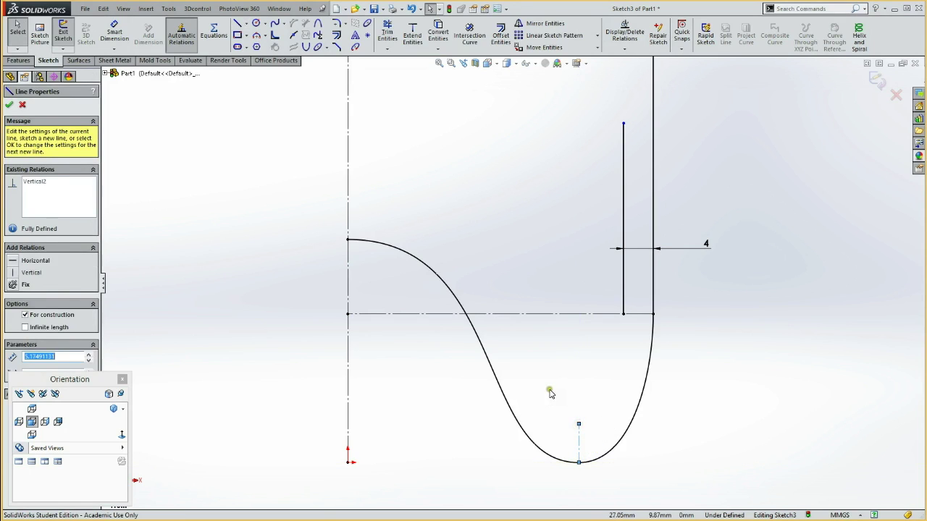
pyautogui.press('Escape')
pyautogui.press('d')
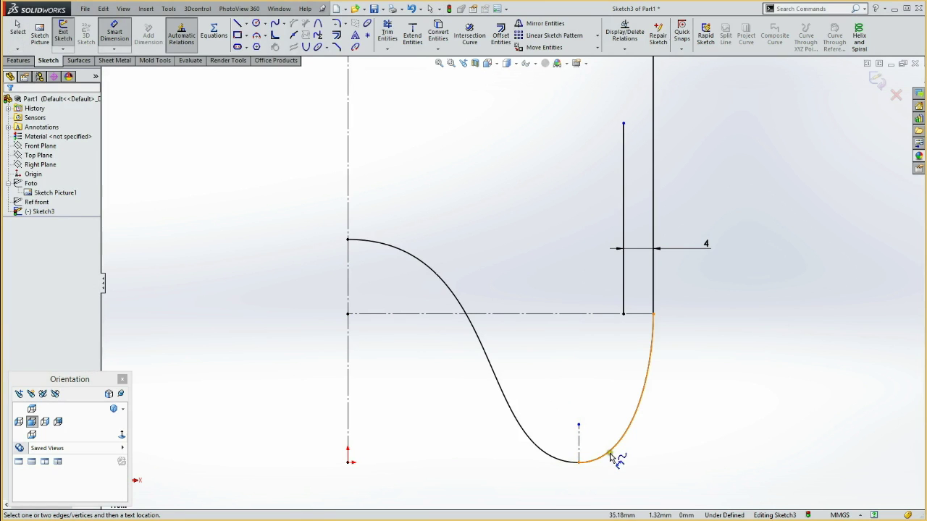
pyautogui.click(580, 440)
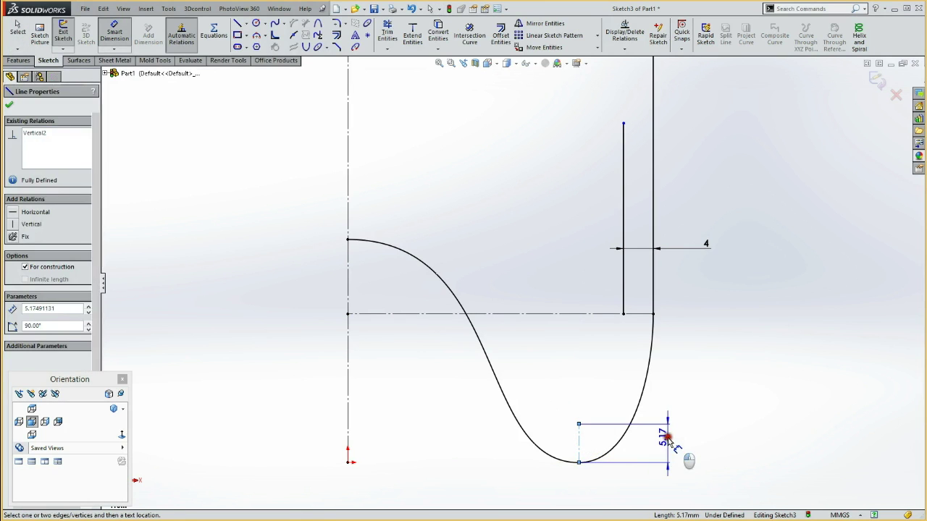
pyautogui.click(669, 438)
pyautogui.write('6')
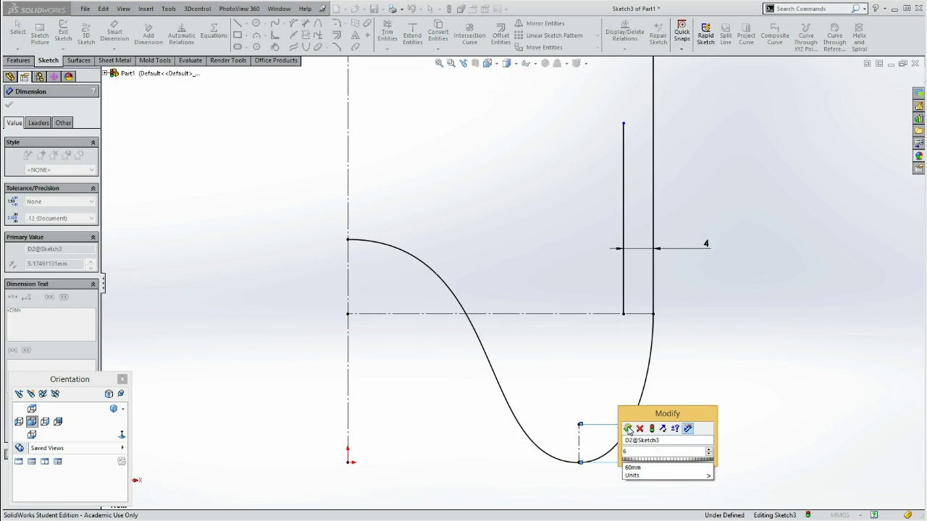
pyautogui.click(628, 432)
pyautogui.press('Escape')
pyautogui.press('Escape')
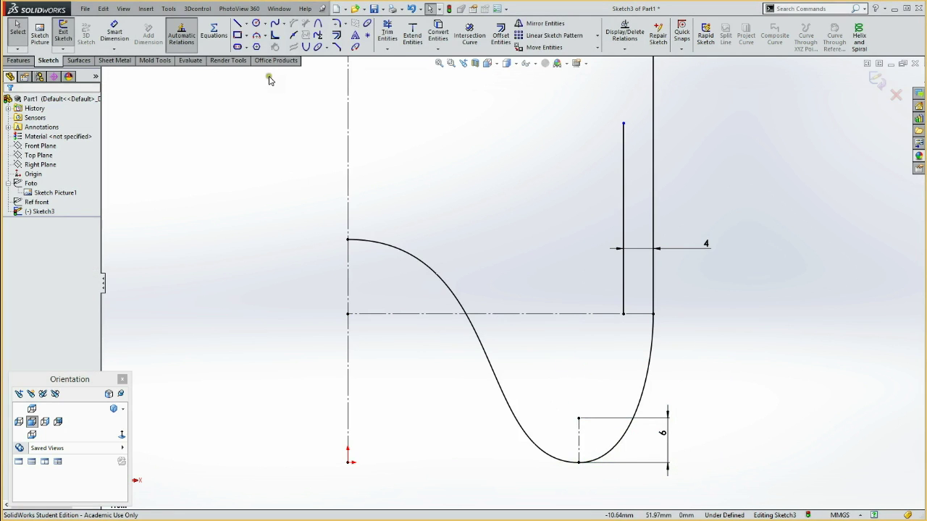
pyautogui.click(275, 23)
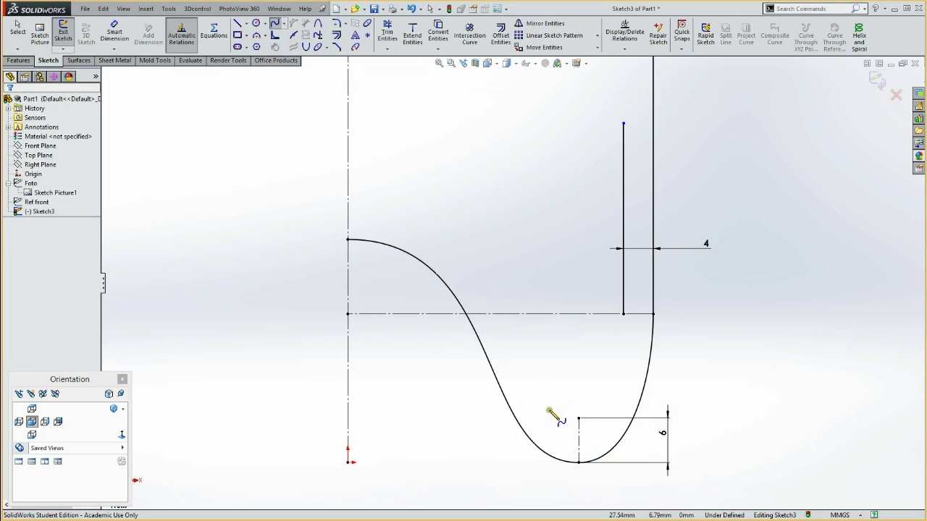
# Draw an inner heel spline from the 6 mm line's top to the inner wall, tangent to the wall.
pyautogui.click(579, 419)
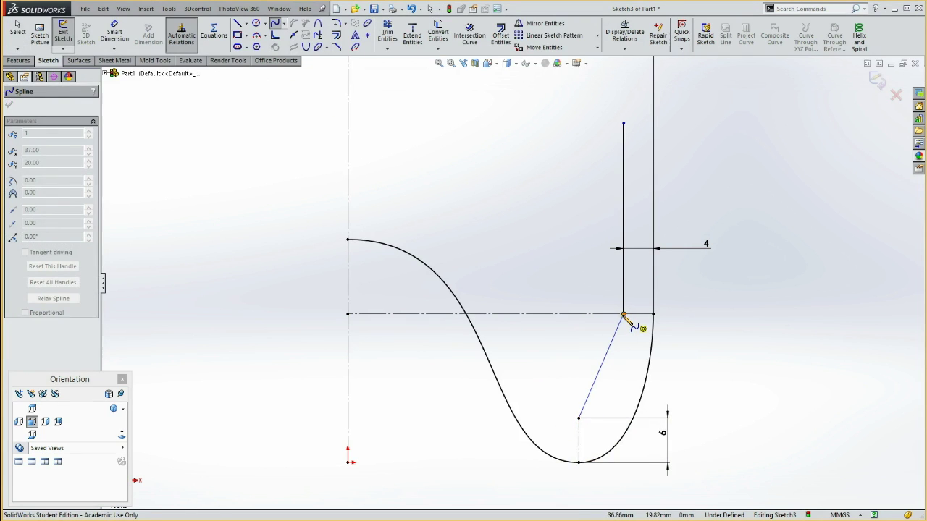
pyautogui.doubleClick(624, 316)
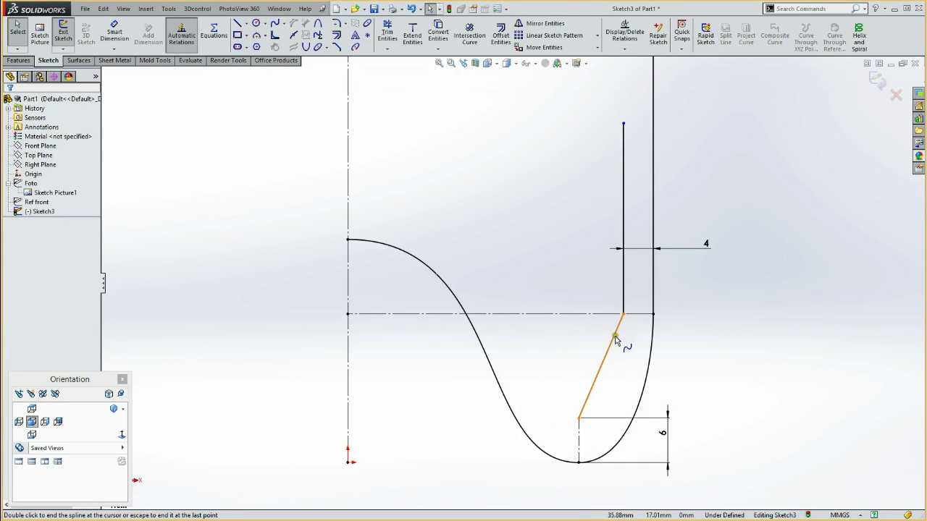
pyautogui.click(614, 341)
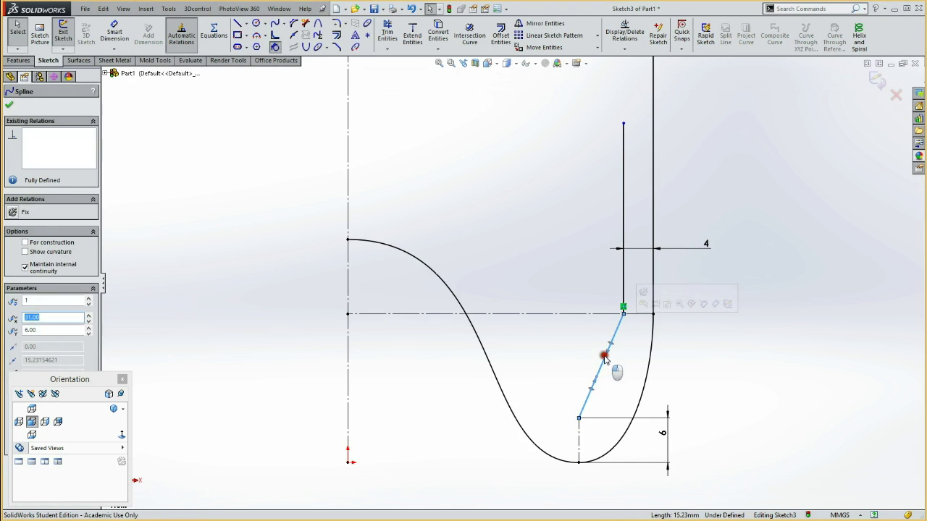
pyautogui.moveTo(605, 359); pyautogui.dragTo(616, 305)
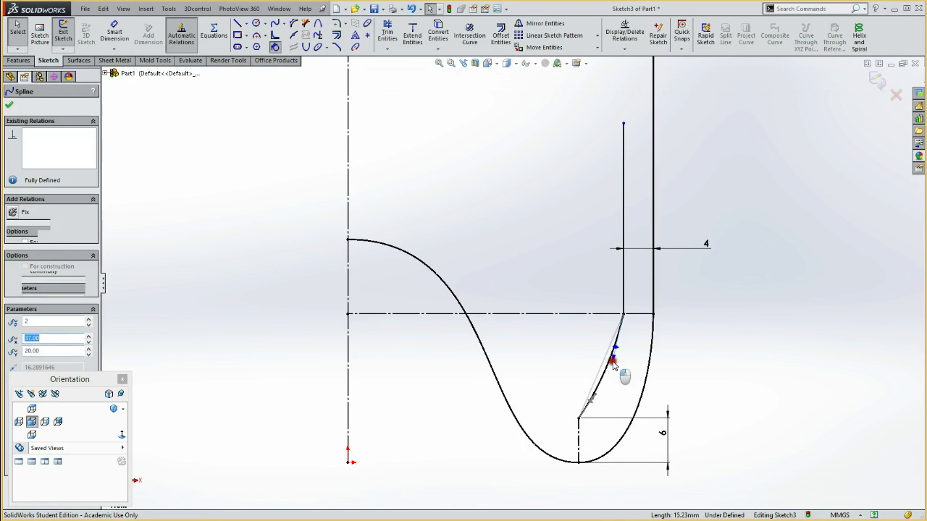
pyautogui.keyDown('ctrl'); pyautogui.click(624, 281); pyautogui.keyUp('ctrl')
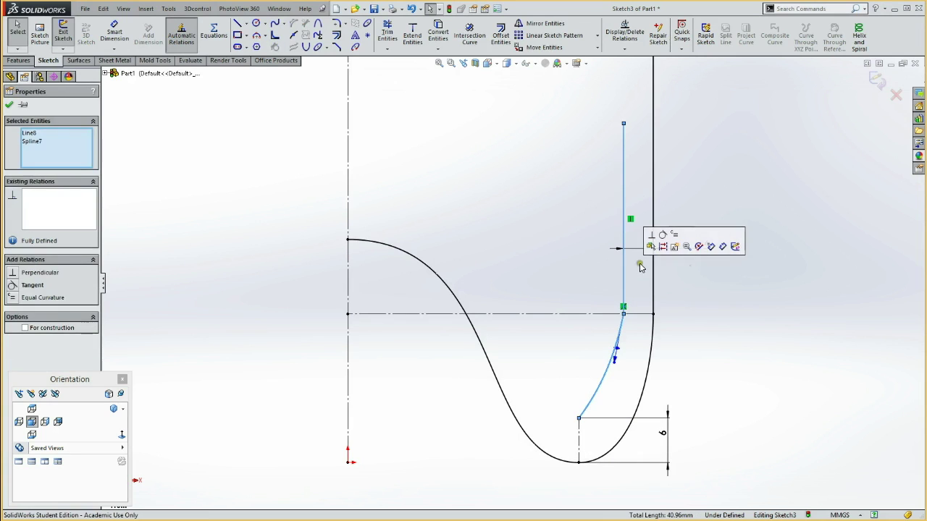
pyautogui.click(663, 237)
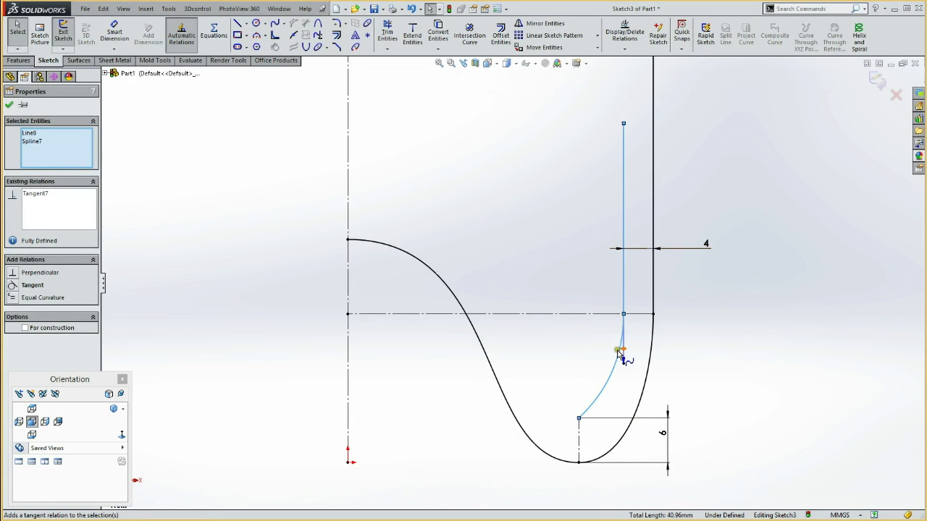
pyautogui.click(601, 366)
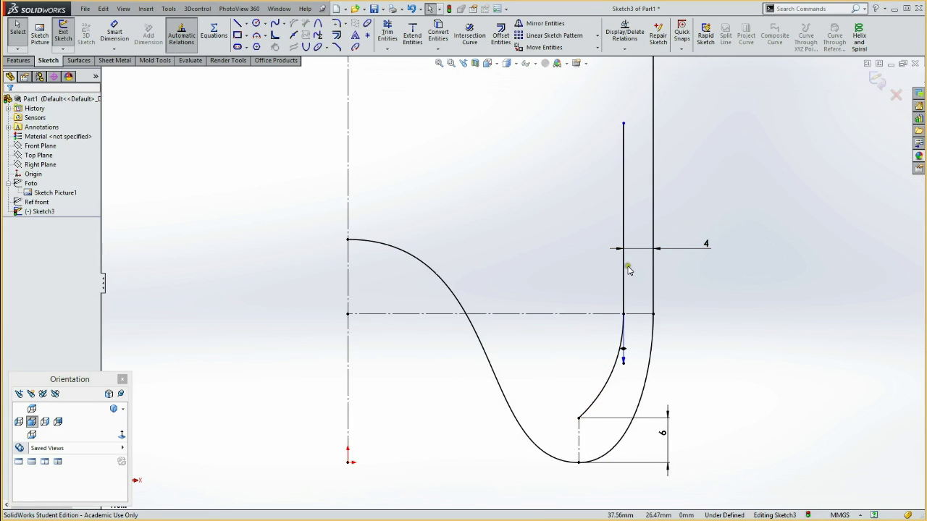
# Make the heel spline's lower end horizontal and pull its upper point up to reshape it.
pyautogui.click(609, 386)
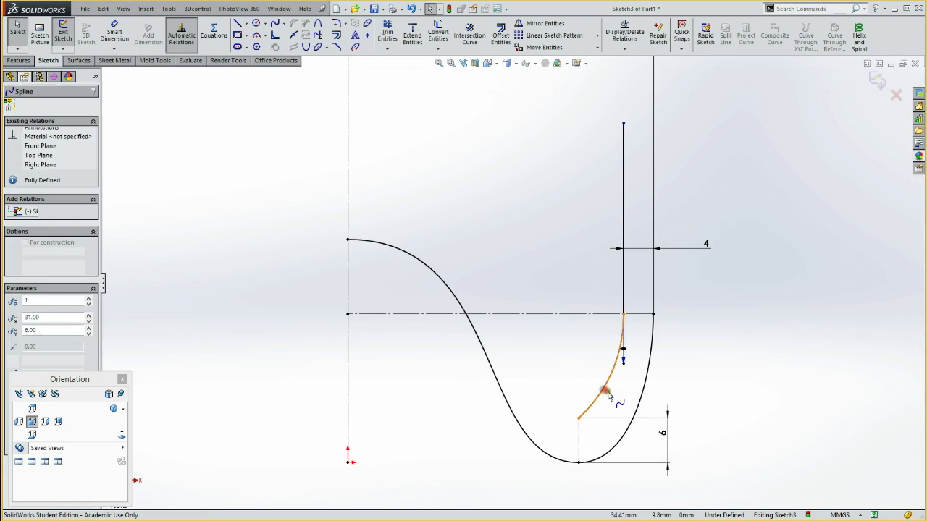
pyautogui.moveTo(604, 398); pyautogui.dragTo(621, 410)
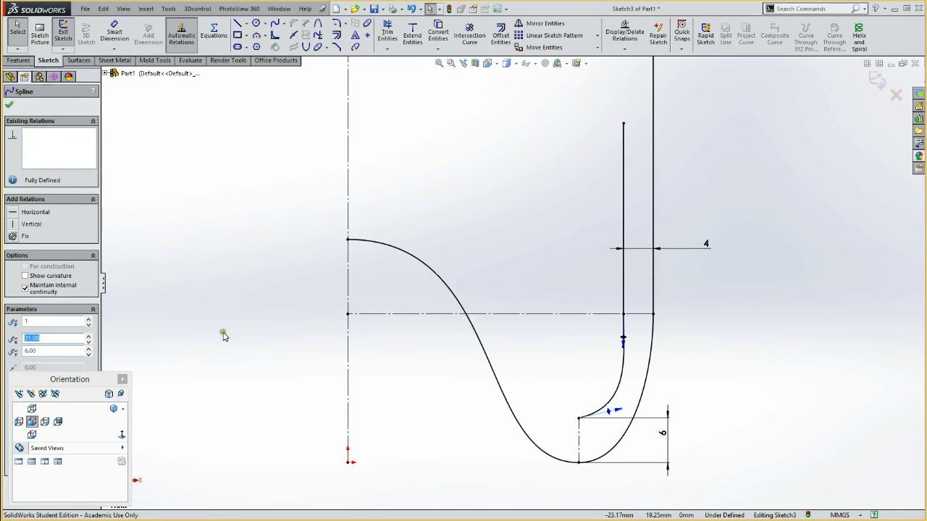
pyautogui.click(19, 213)
pyautogui.click(669, 368)
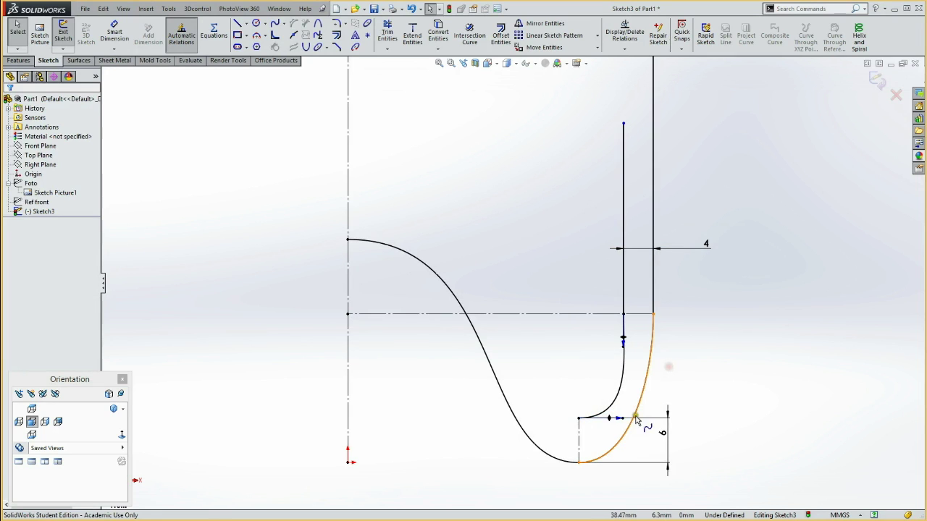
pyautogui.click(627, 420)
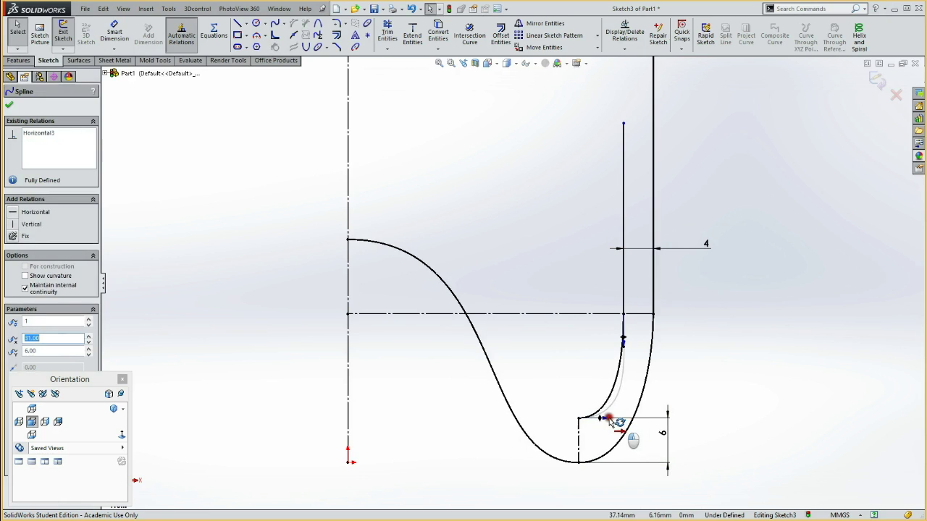
pyautogui.click(622, 342)
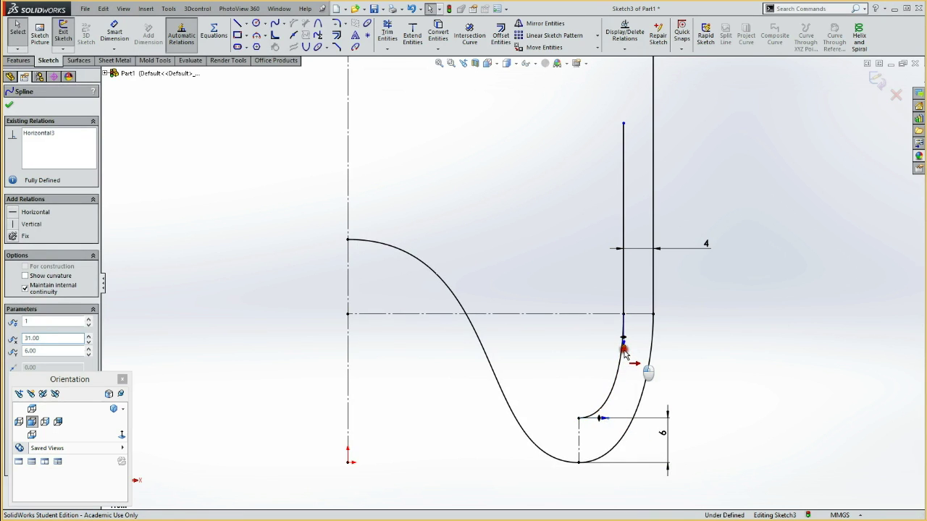
pyautogui.moveTo(624, 360); pyautogui.dragTo(624, 337)
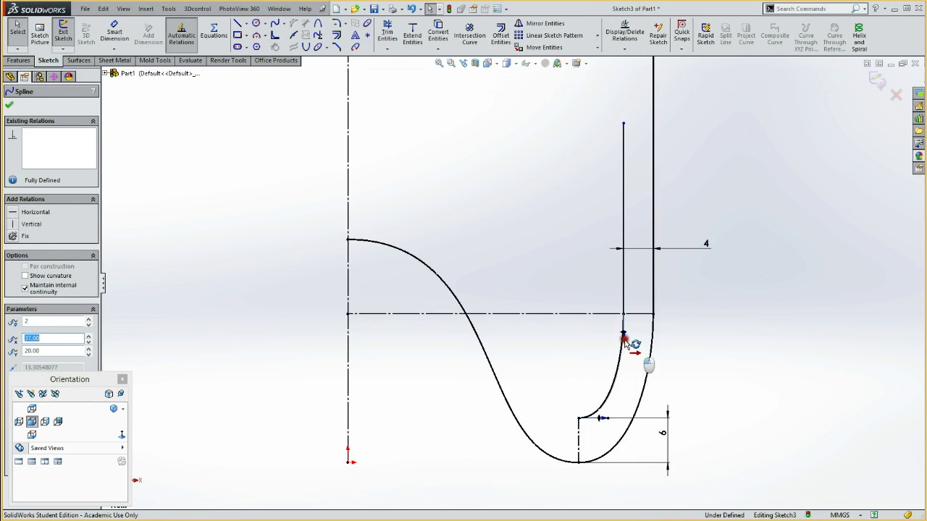
pyautogui.click(606, 419)
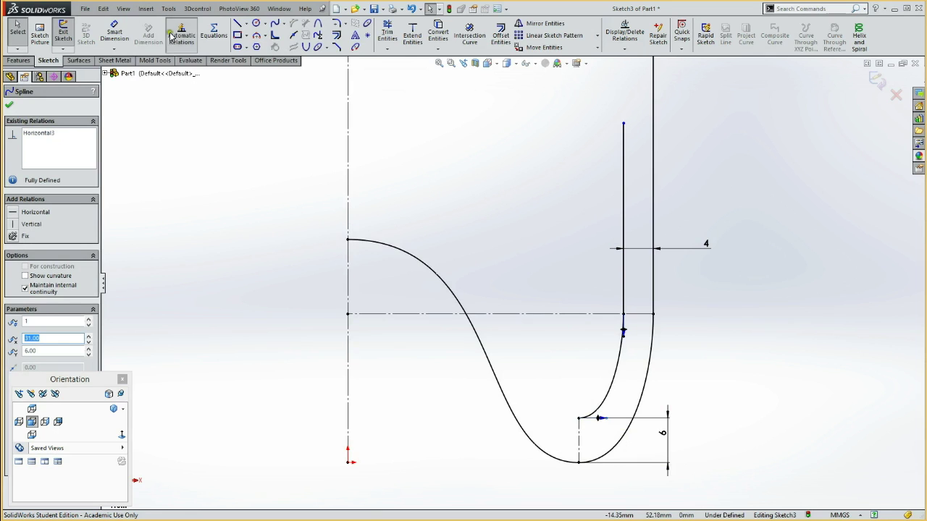
pyautogui.press('Return')
# Draw a curved spline from the centerline to the inner bottom point, horizontal at both ends.
pyautogui.click(349, 207)
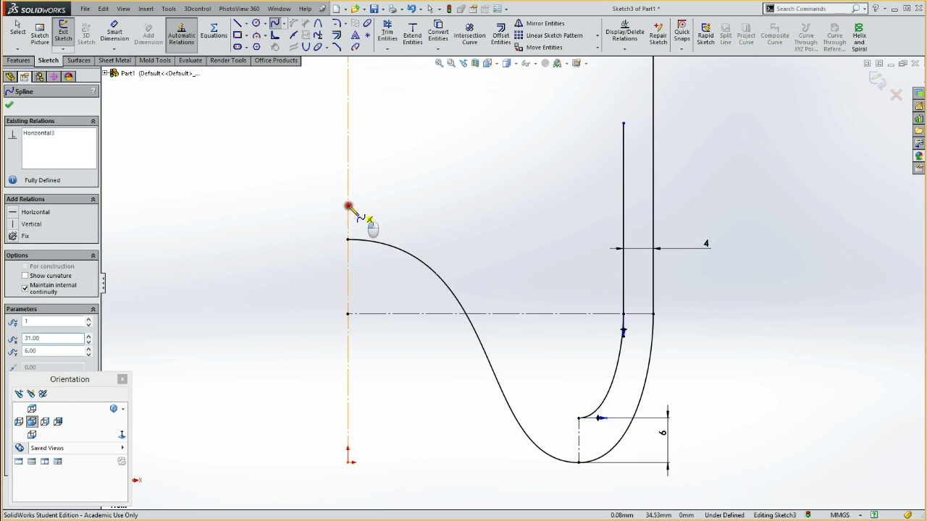
pyautogui.click(578, 418)
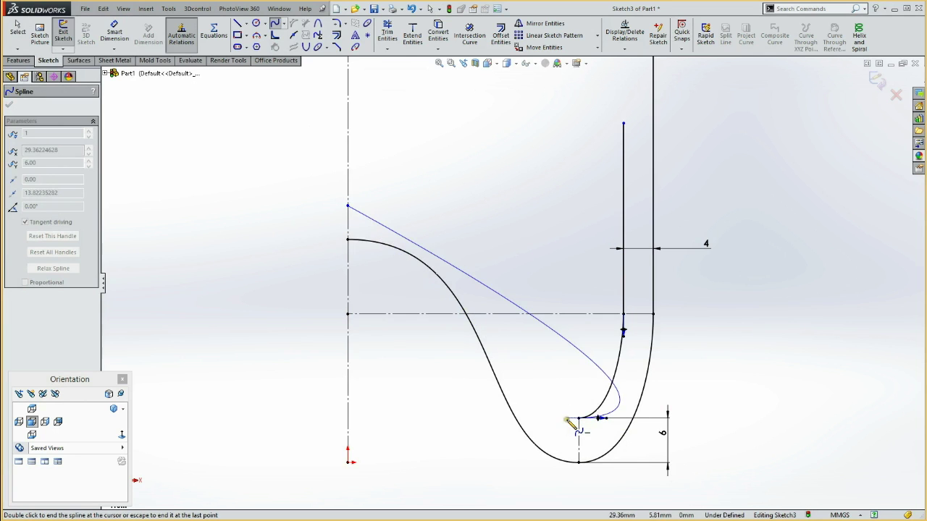
pyautogui.press('Escape')
pyautogui.click(574, 420)
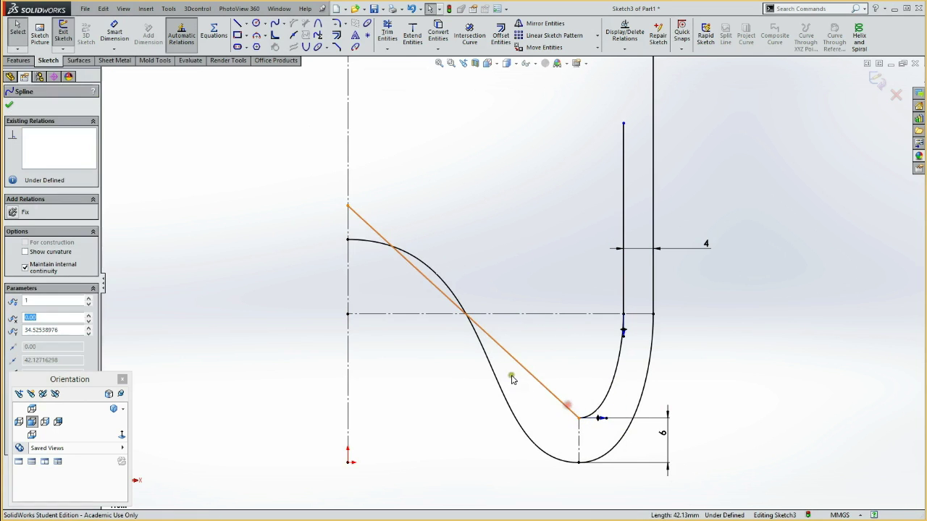
pyautogui.moveTo(491, 339)
pyautogui.mouseDown()
pyautogui.moveTo(538, 417)
pyautogui.moveTo(528, 414)
pyautogui.mouseUp()
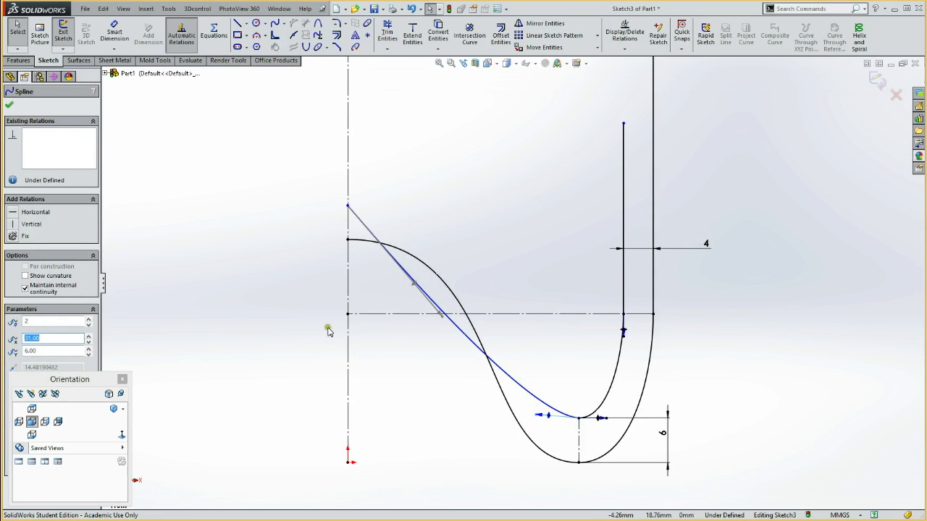
pyautogui.click(12, 213)
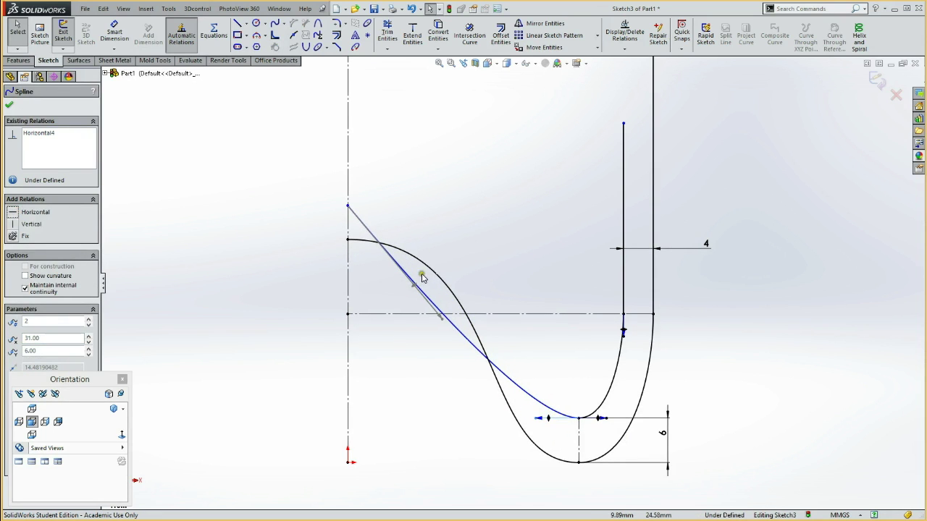
pyautogui.moveTo(440, 321); pyautogui.dragTo(439, 204)
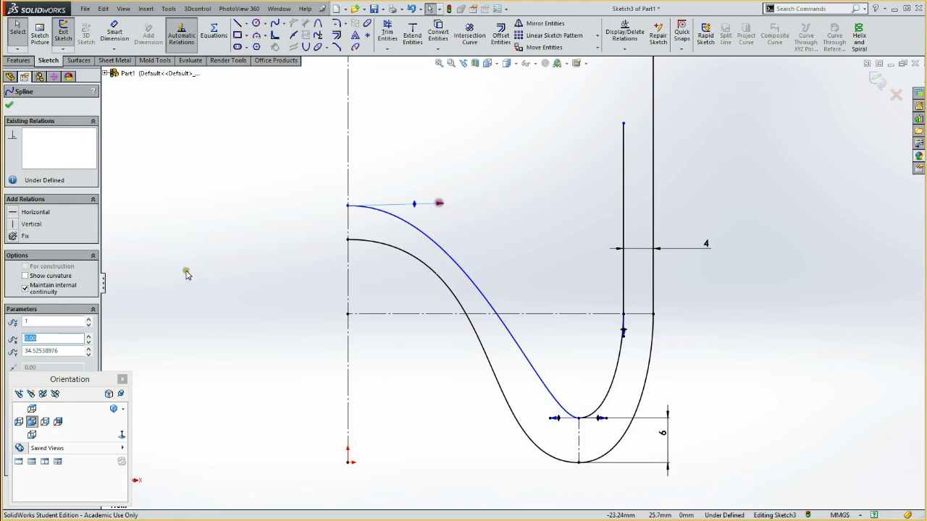
pyautogui.click(16, 216)
pyautogui.click(399, 150)
# Dimension the gap between the new curve's top endpoint and the outer curve's top endpoint to 5 mm.
pyautogui.press('d')
pyautogui.click(348, 207)
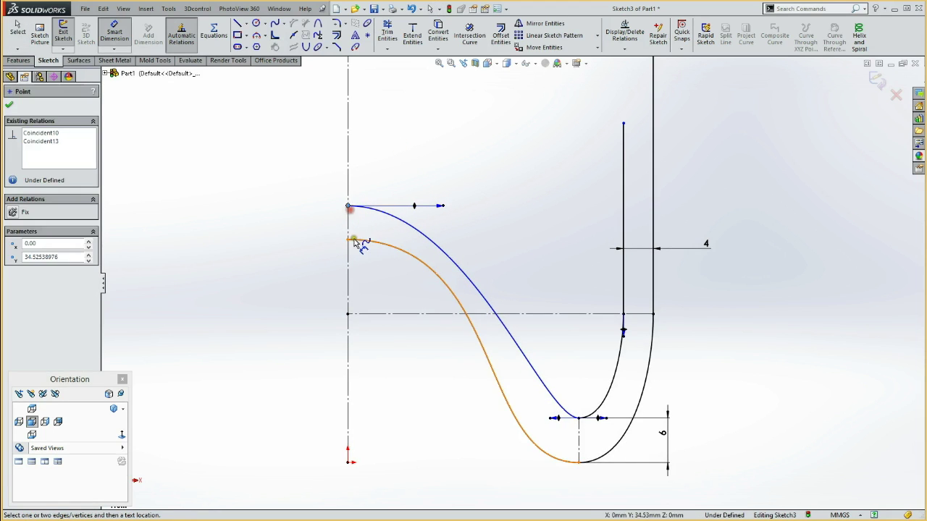
pyautogui.click(347, 239)
pyautogui.click(323, 177)
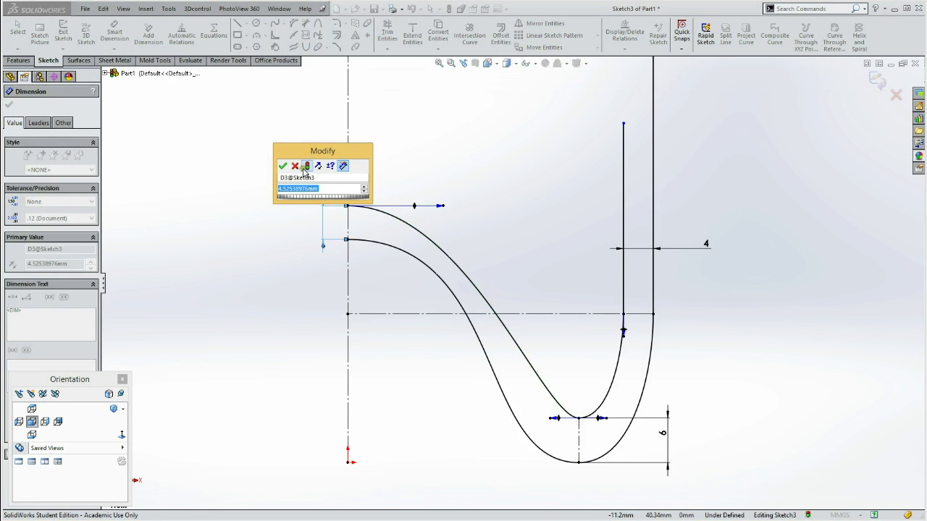
pyautogui.write('5')
pyautogui.press('Return')
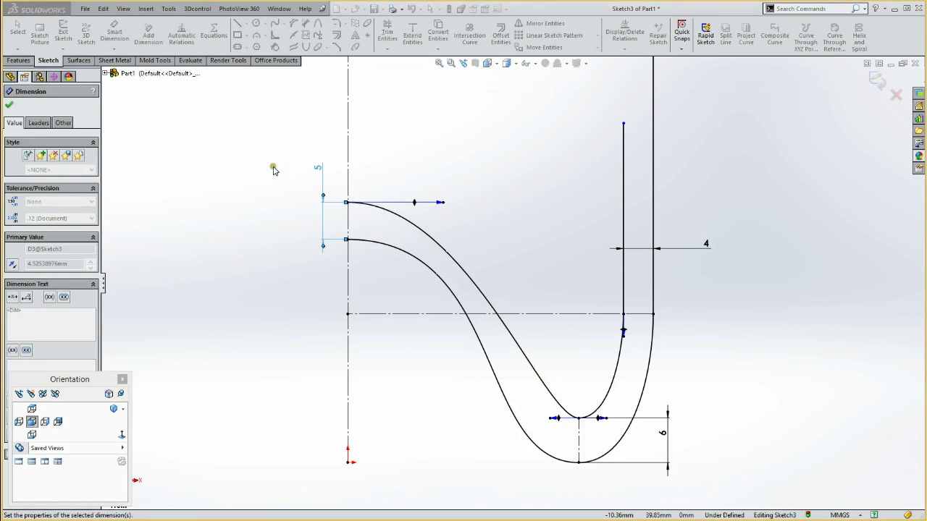
pyautogui.click(271, 168)
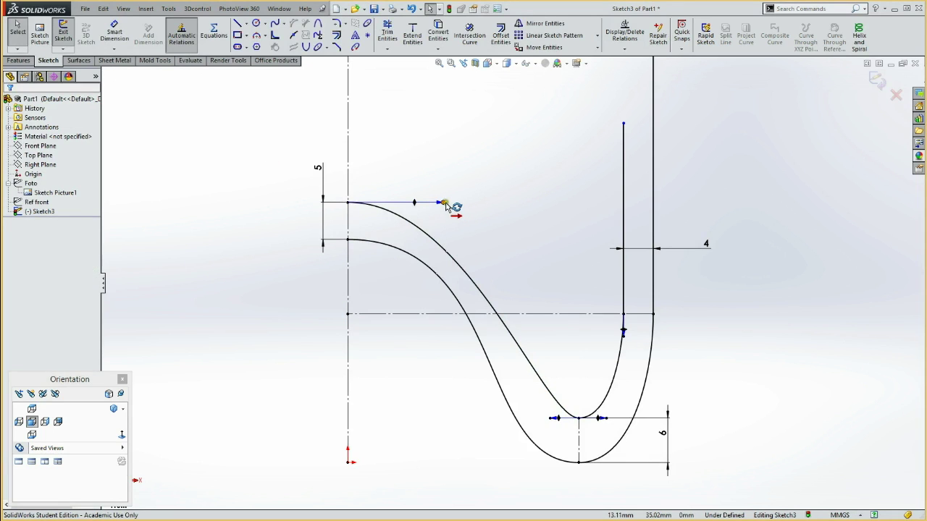
# Fine-tune the inner punt curve's top and bottom tangent handles and fit the profile in view.
pyautogui.moveTo(444, 202); pyautogui.dragTo(479, 203)
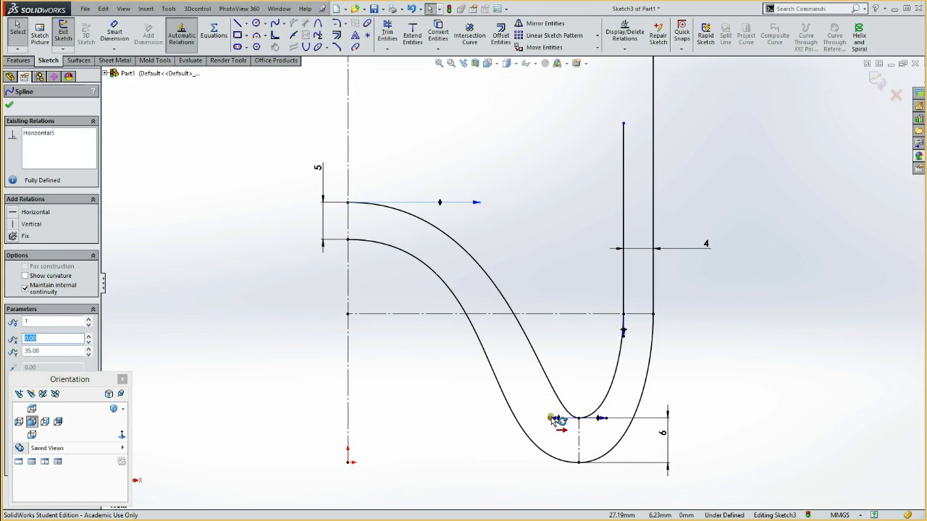
pyautogui.moveTo(552, 419); pyautogui.dragTo(532, 418)
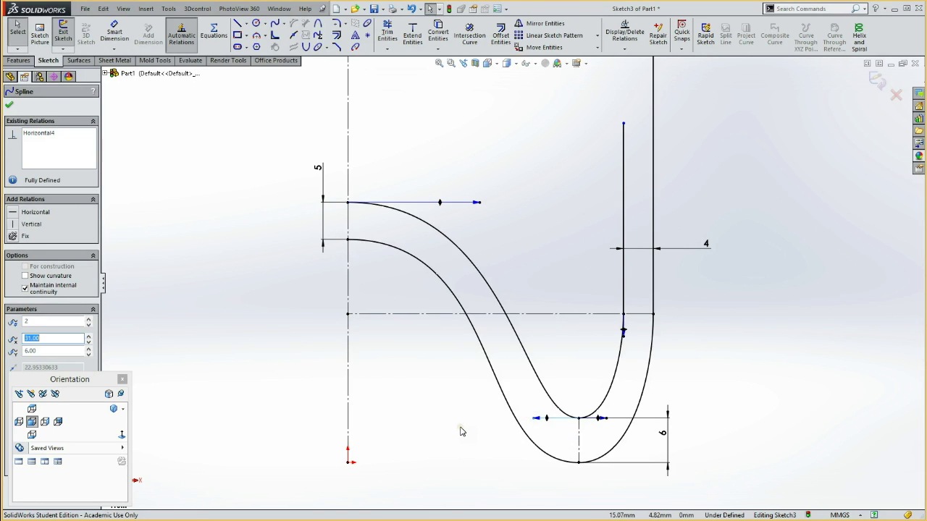
pyautogui.click(460, 431)
pyautogui.press('f')
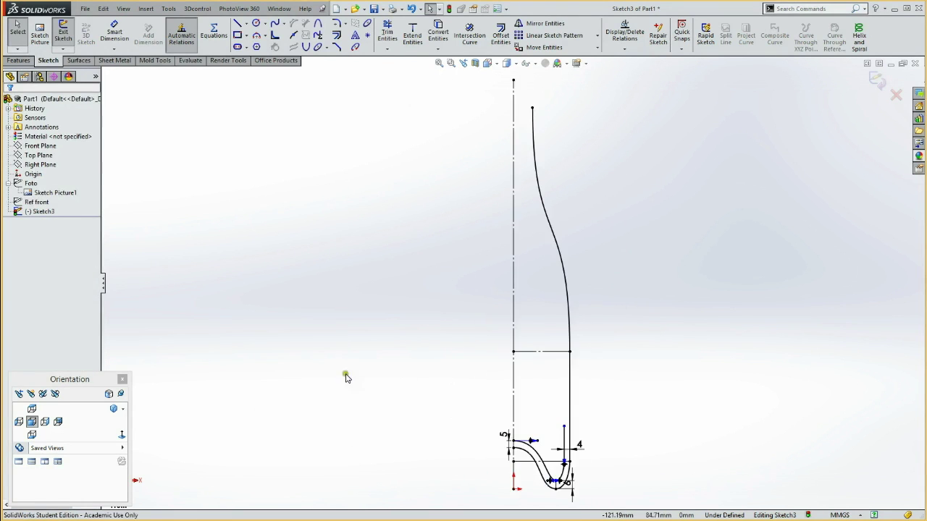
pyautogui.click(565, 427)
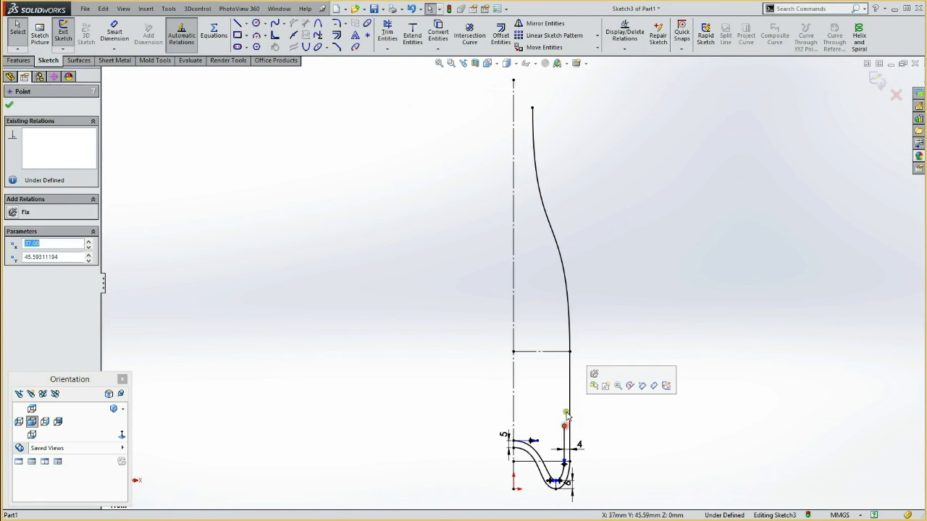
# Attach the inner wall's end to the horizontal construction line and draw a short lip line at the neck top.
pyautogui.keyDown('ctrl'); pyautogui.click(561, 353); pyautogui.keyUp('ctrl')
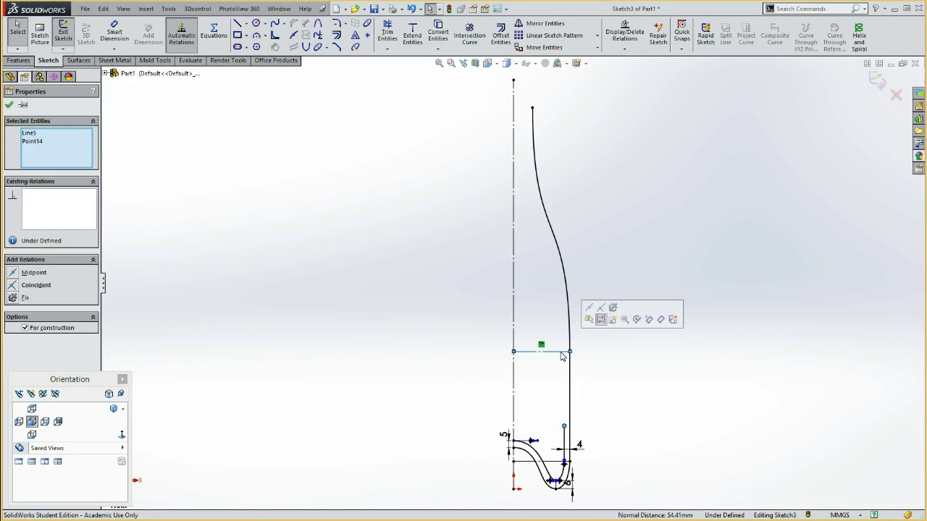
pyautogui.click(600, 310)
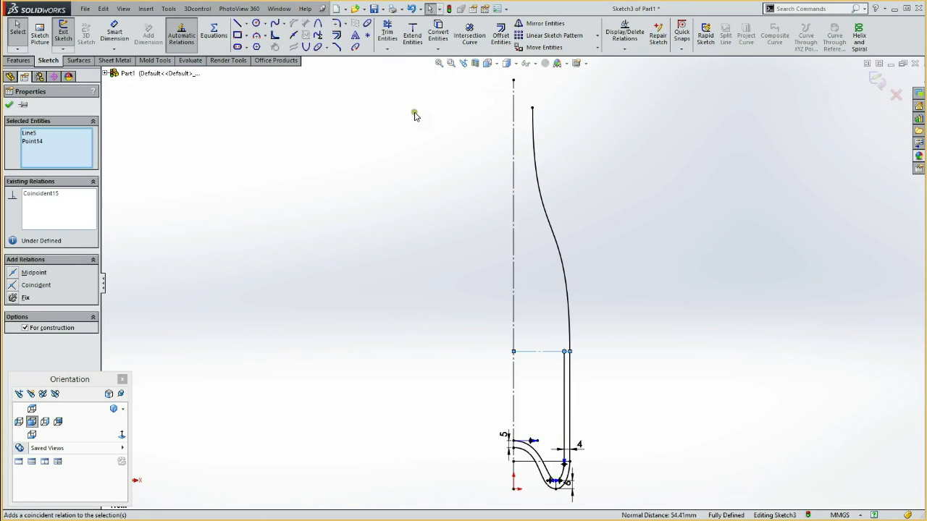
pyautogui.press('l')
pyautogui.click(532, 109)
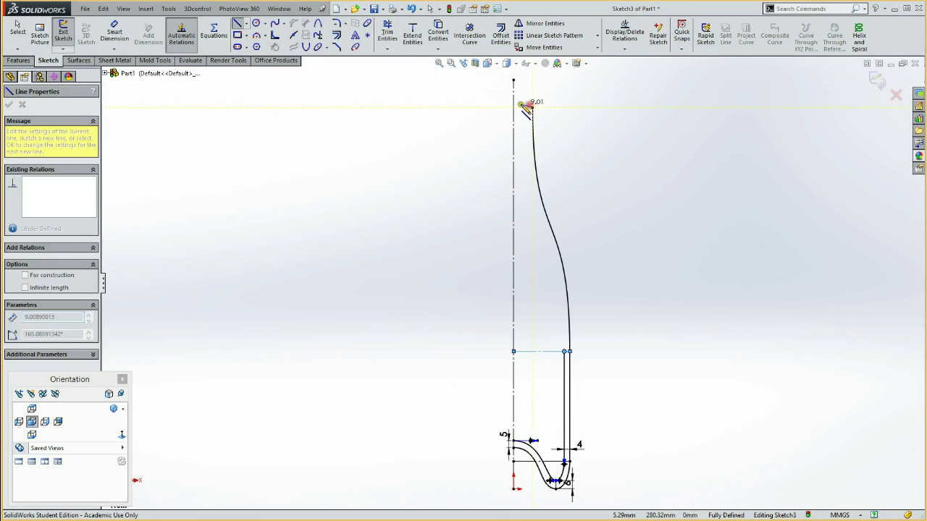
pyautogui.click(521, 108)
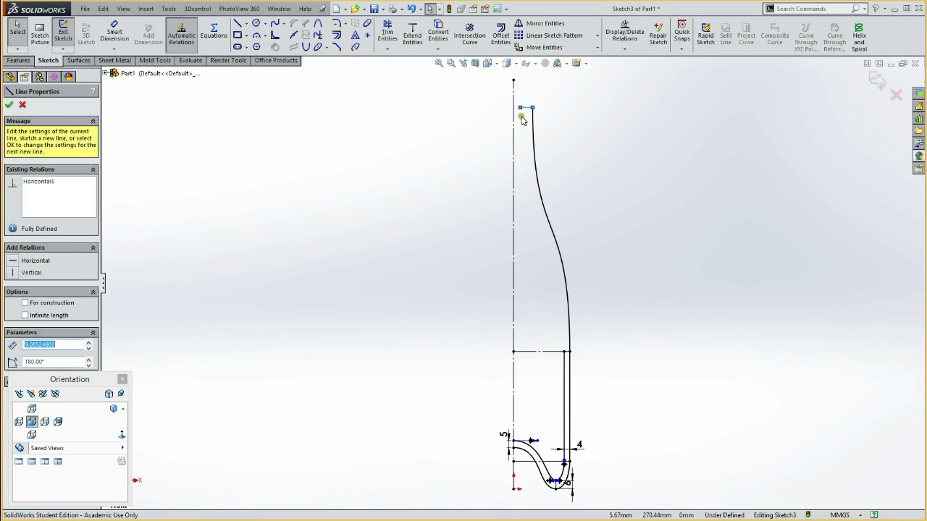
pyautogui.press('Escape')
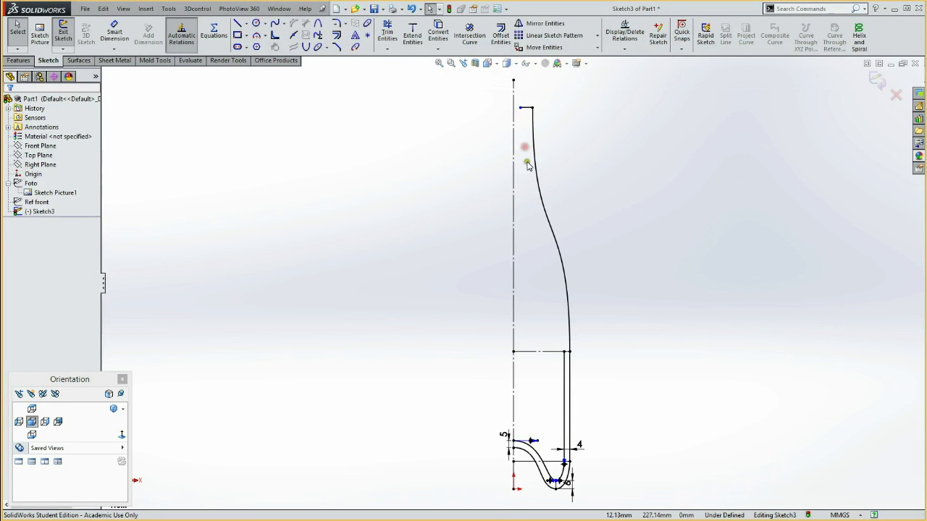
# Add a construction line ending below the shoulder, zooming in on the neck and lower lines.
pyautogui.press('g')
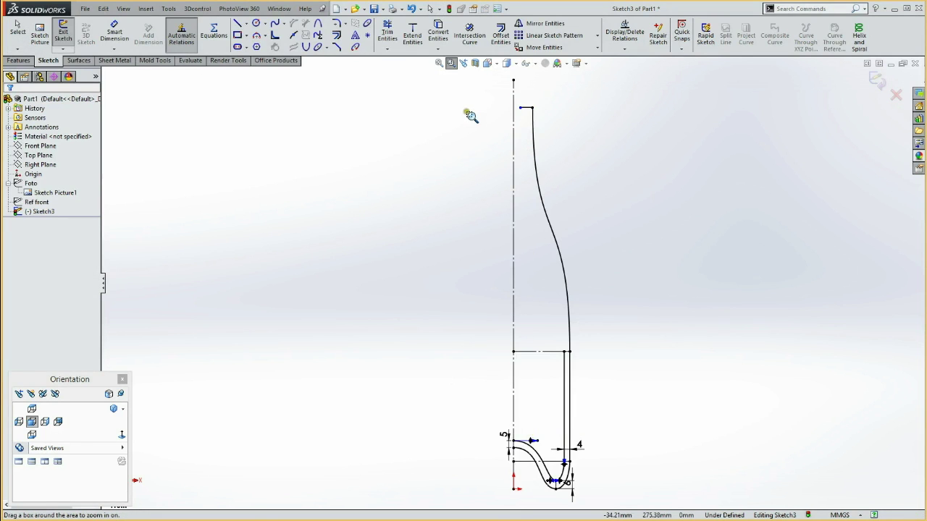
pyautogui.moveTo(467, 95); pyautogui.dragTo(622, 392)
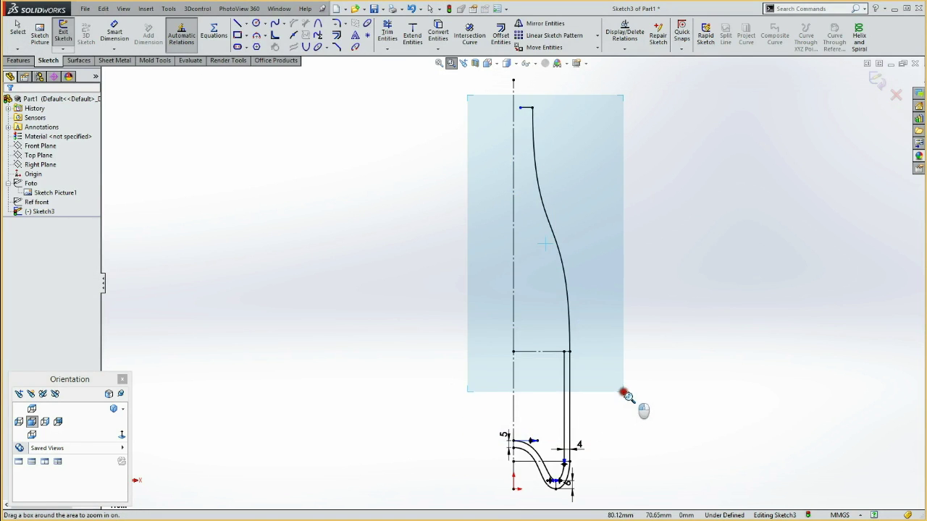
pyautogui.press('Escape')
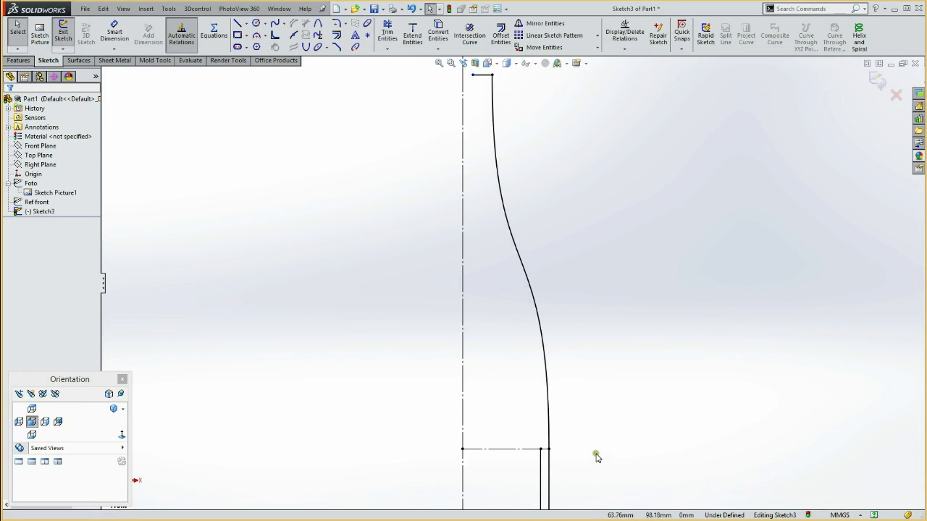
pyautogui.keyDown('shift'); pyautogui.moveTo(589, 413); pyautogui.dragTo(593, 438, button='middle'); pyautogui.keyUp('shift')
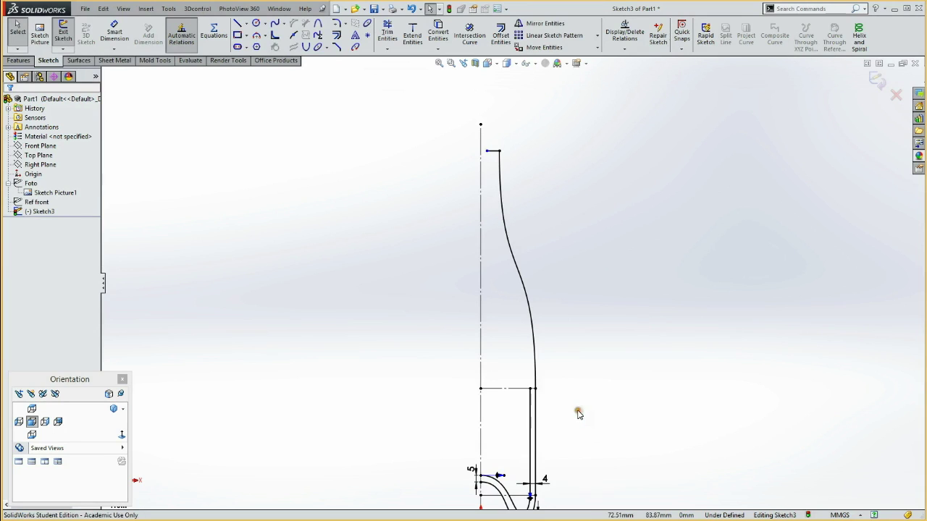
pyautogui.press('l')
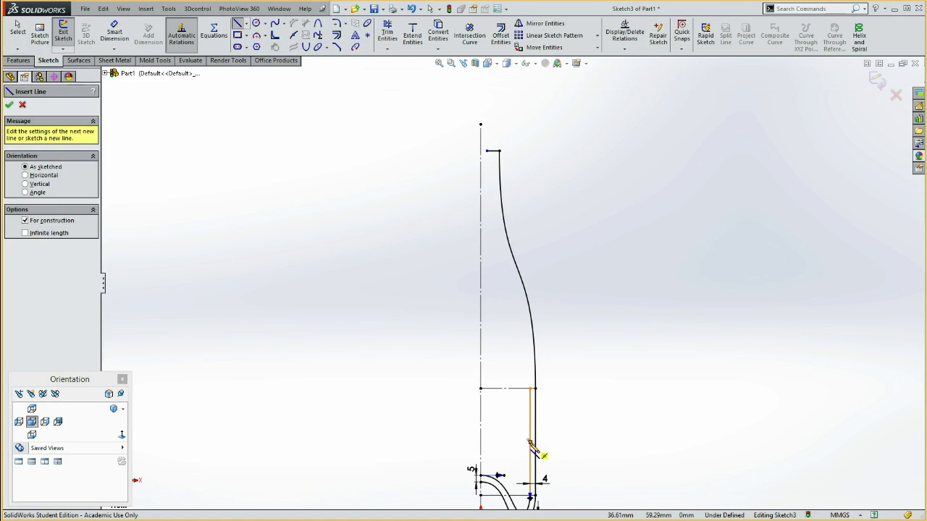
pyautogui.click(532, 444)
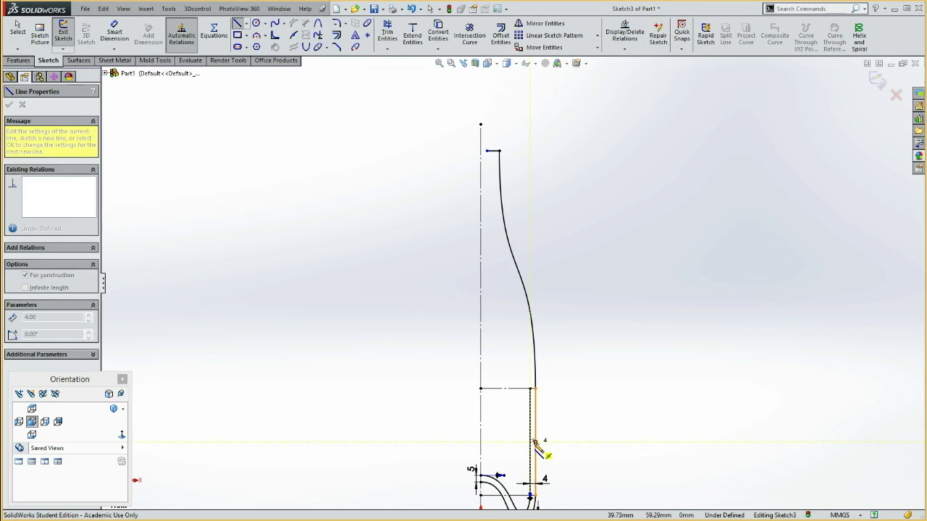
pyautogui.press('Escape')
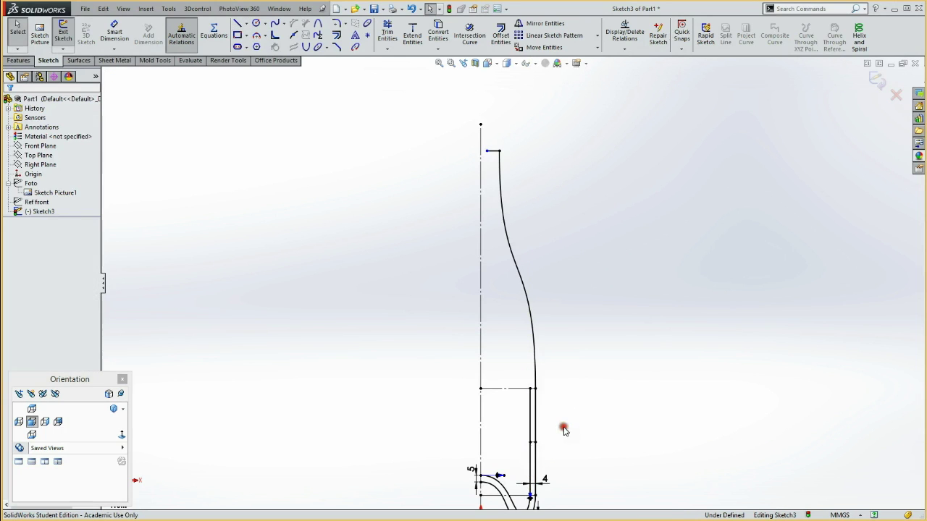
pyautogui.hotkey('ctrl', 'shift', 'z')
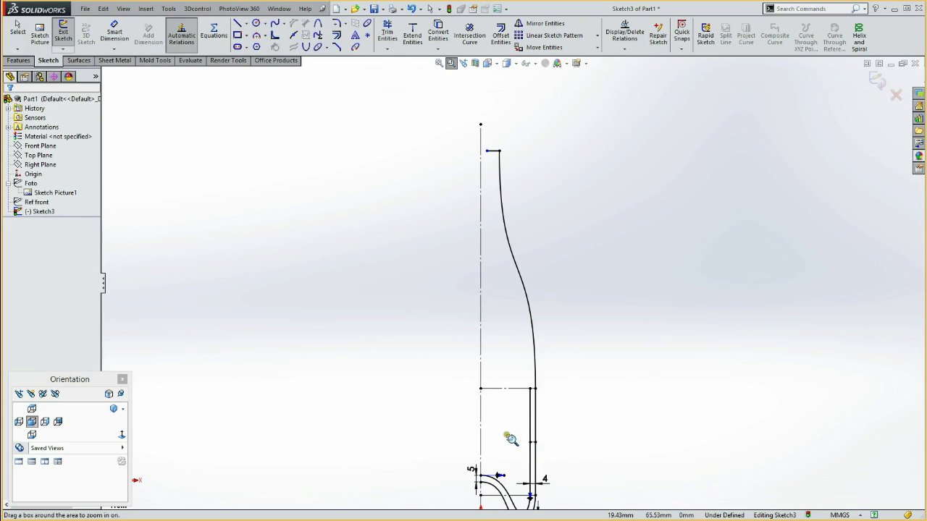
pyautogui.moveTo(518, 433); pyautogui.dragTo(551, 452)
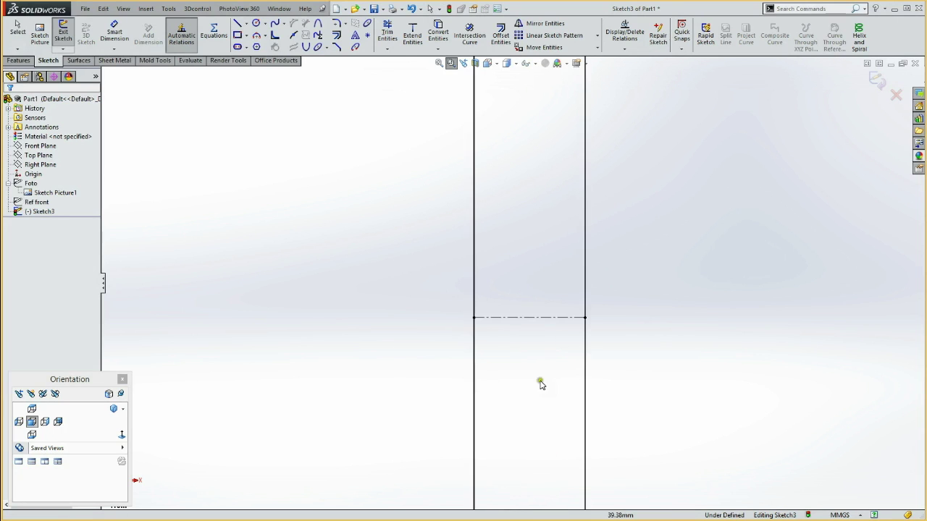
pyautogui.press('Escape')
# Make the short top line equal to the 4 mm construction line.
pyautogui.click(541, 318)
pyautogui.hotkey('ctrl', 'shift', 'z')
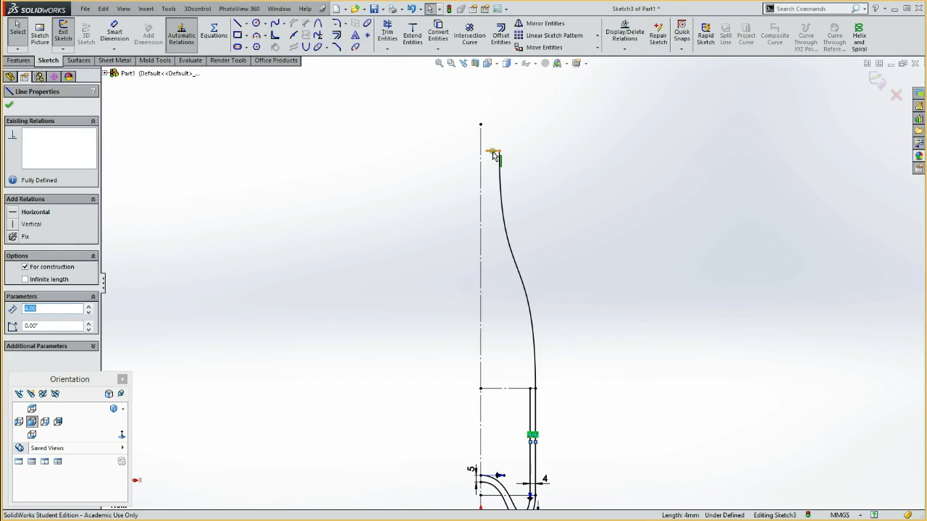
pyautogui.keyDown('ctrl'); pyautogui.click(493, 152); pyautogui.keyUp('ctrl')
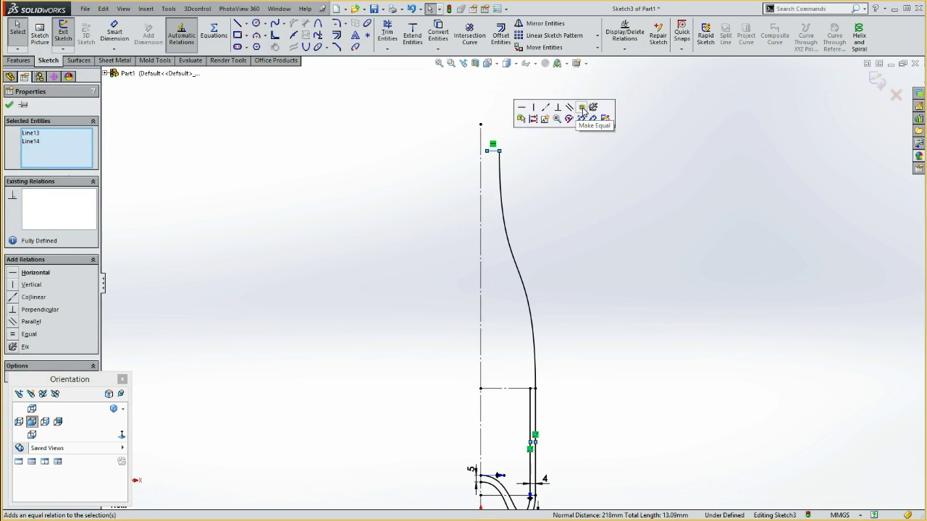
pyautogui.click(583, 110)
pyautogui.click(595, 178)
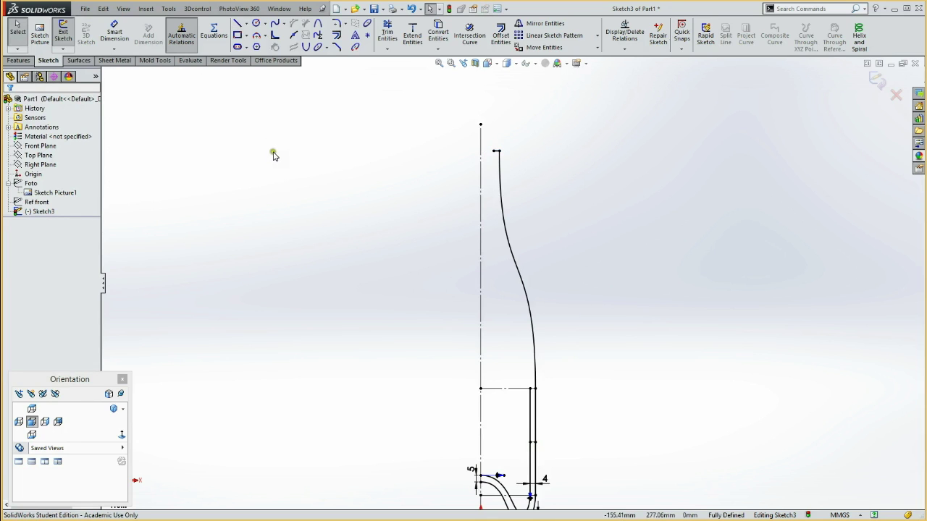
pyautogui.click(275, 23)
# Draw an inner spline from the neck top to the shoulder line with a vertical tangent at its bend point.
pyautogui.click(495, 151)
pyautogui.click(531, 389)
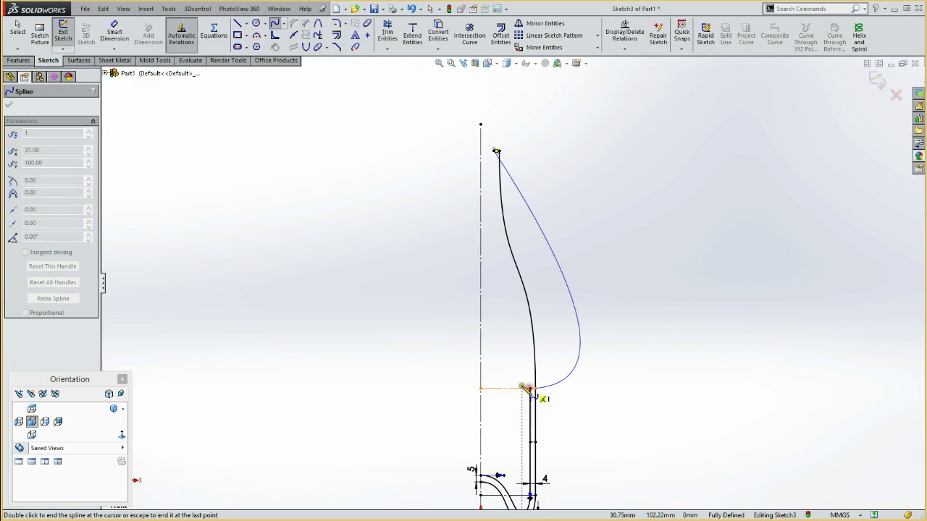
pyautogui.press('Escape')
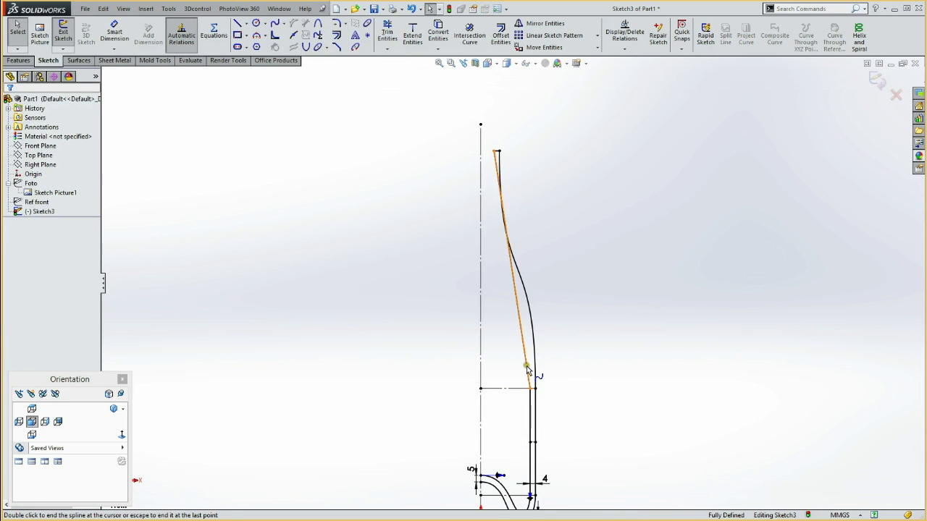
pyautogui.click(520, 341)
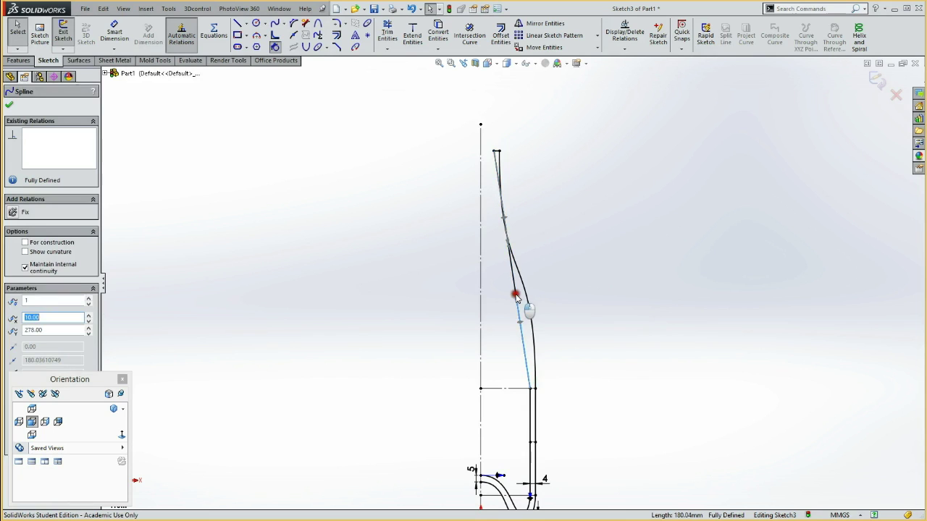
pyautogui.moveTo(521, 306); pyautogui.dragTo(527, 313)
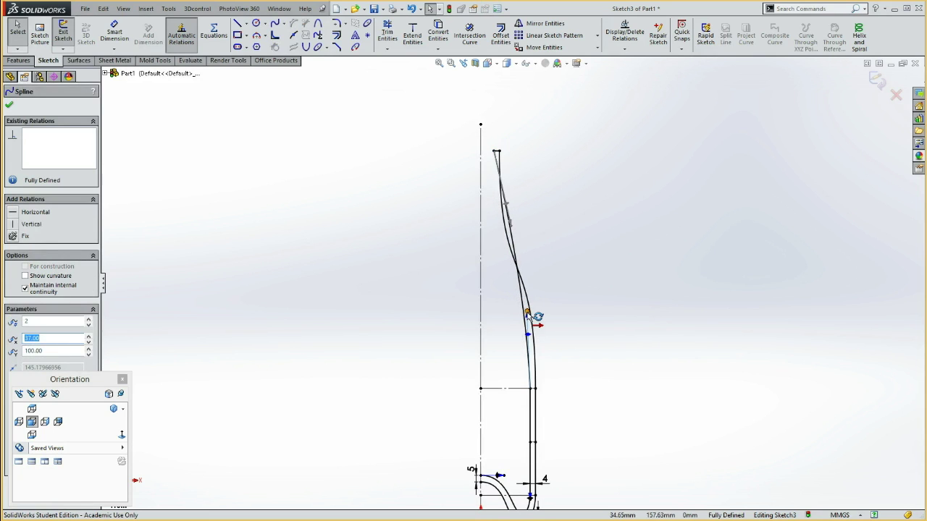
pyautogui.click(13, 224)
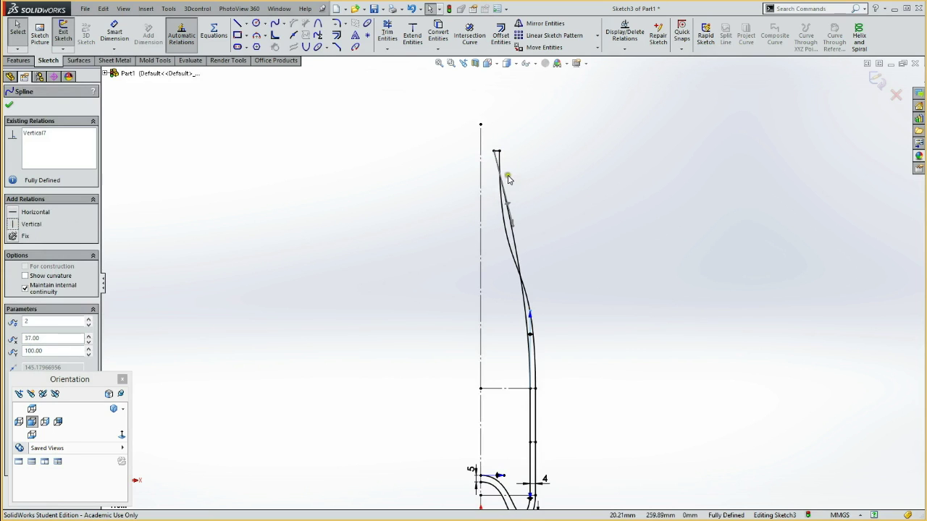
pyautogui.moveTo(512, 230); pyautogui.dragTo(517, 249)
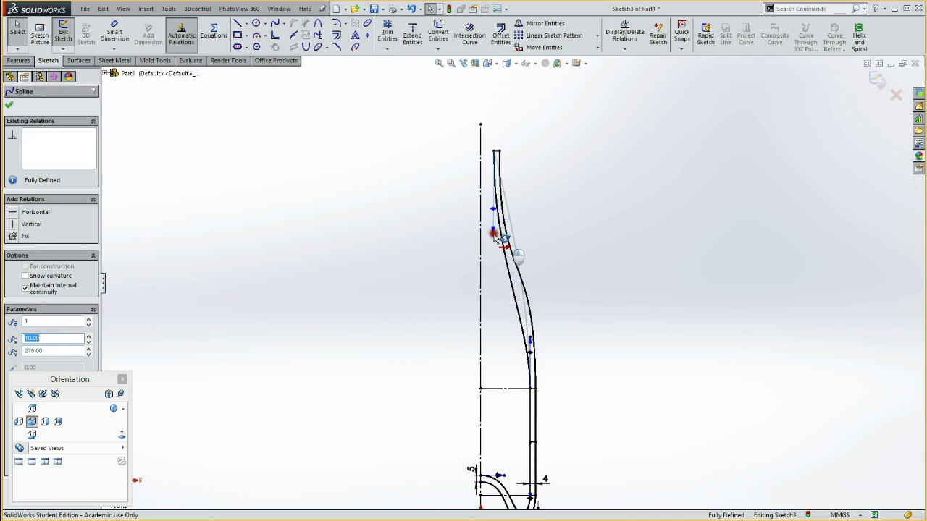
pyautogui.click(47, 235)
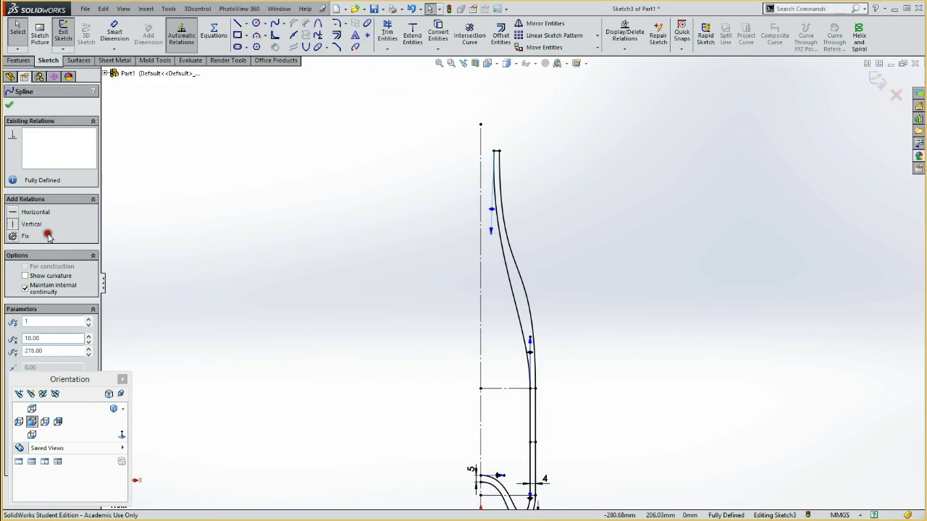
# Make the spline's top tangent vertical and reshape it to run parallel to the outer wall.
pyautogui.moveTo(376, 256); pyautogui.dragTo(389, 151, button='right')
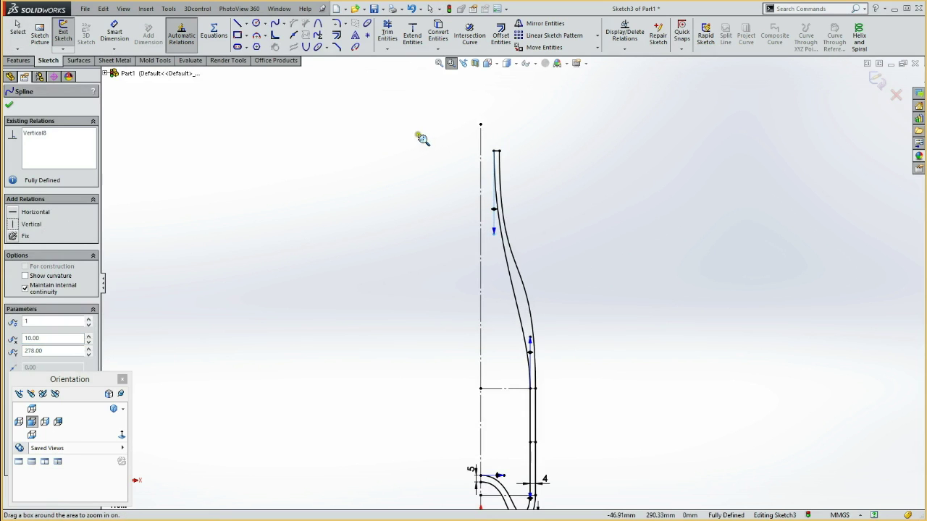
pyautogui.moveTo(423, 139); pyautogui.dragTo(624, 420)
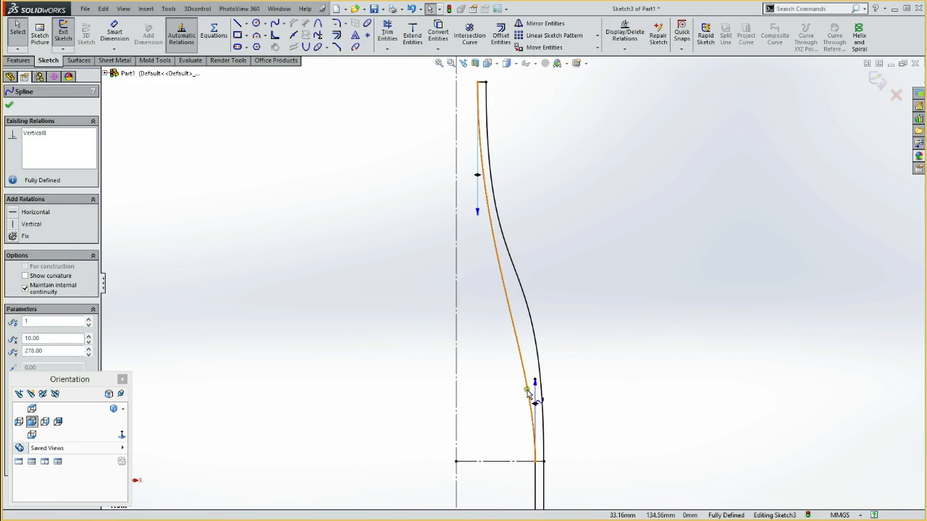
pyautogui.moveTo(535, 382); pyautogui.dragTo(535, 302)
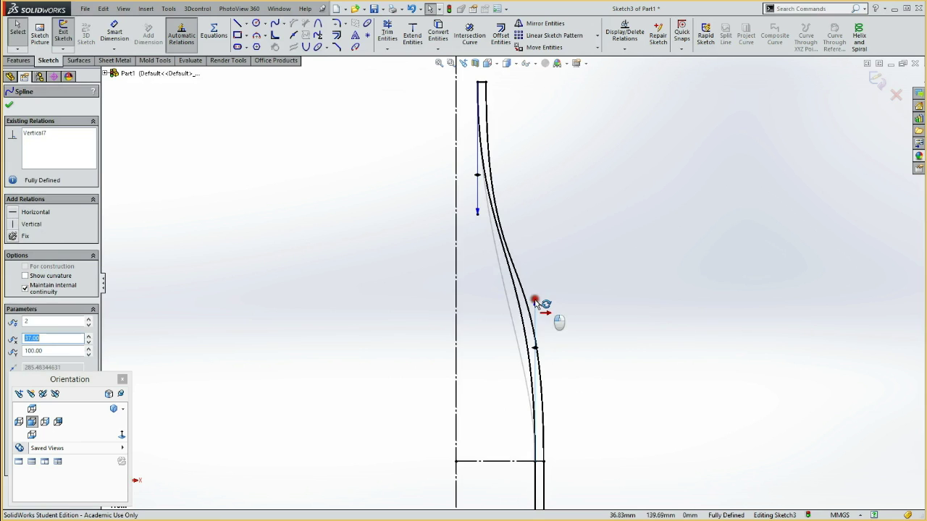
pyautogui.moveTo(477, 213); pyautogui.dragTo(471, 267)
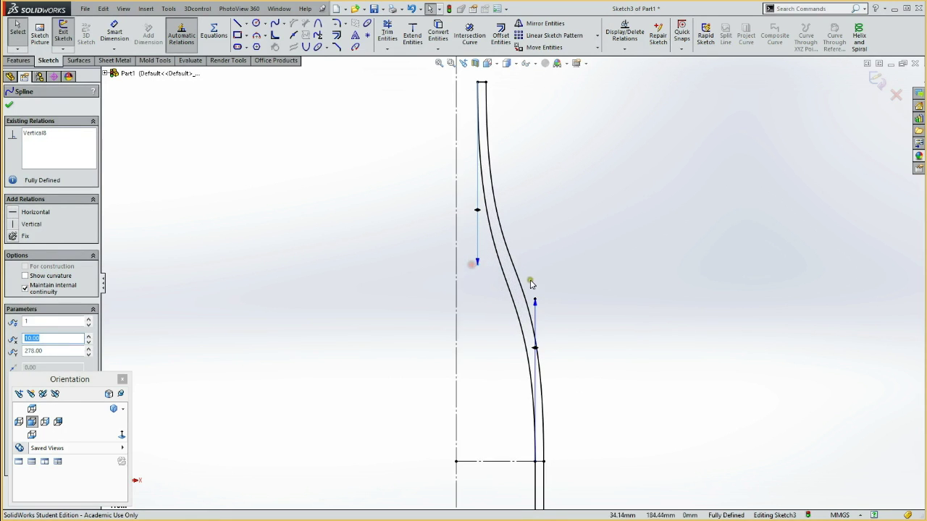
pyautogui.moveTo(533, 300); pyautogui.dragTo(533, 283)
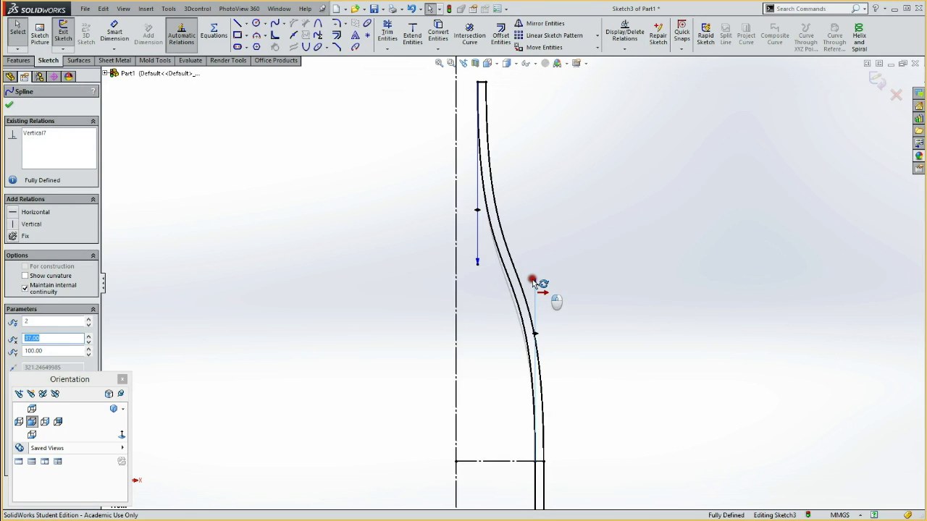
pyautogui.click(420, 282)
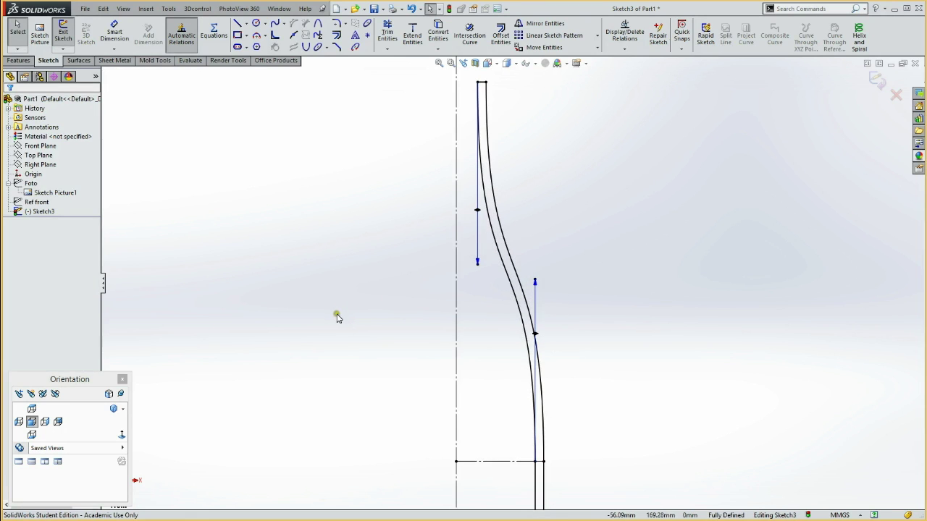
pyautogui.press('z')
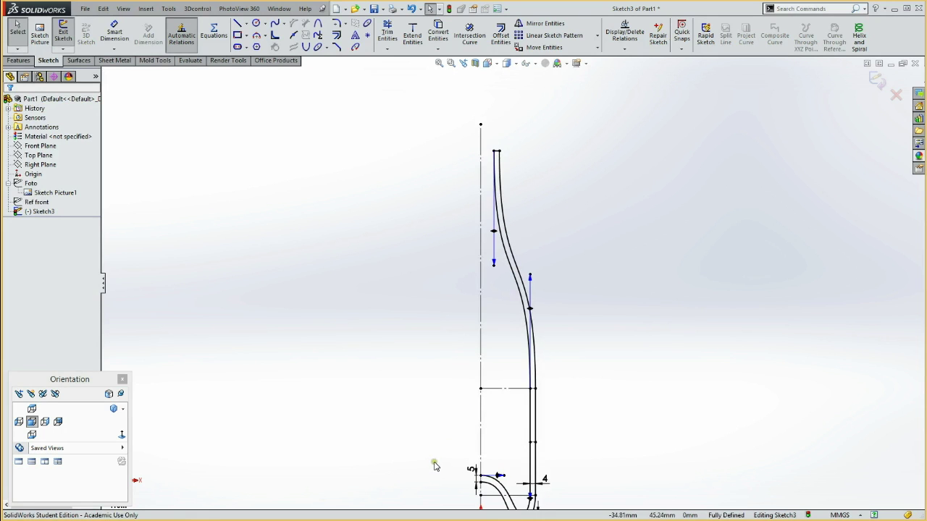
# Draw a vertical line joining the upper and lower bottom arc ends along the centreline.
pyautogui.moveTo(448, 464); pyautogui.dragTo(509, 508)
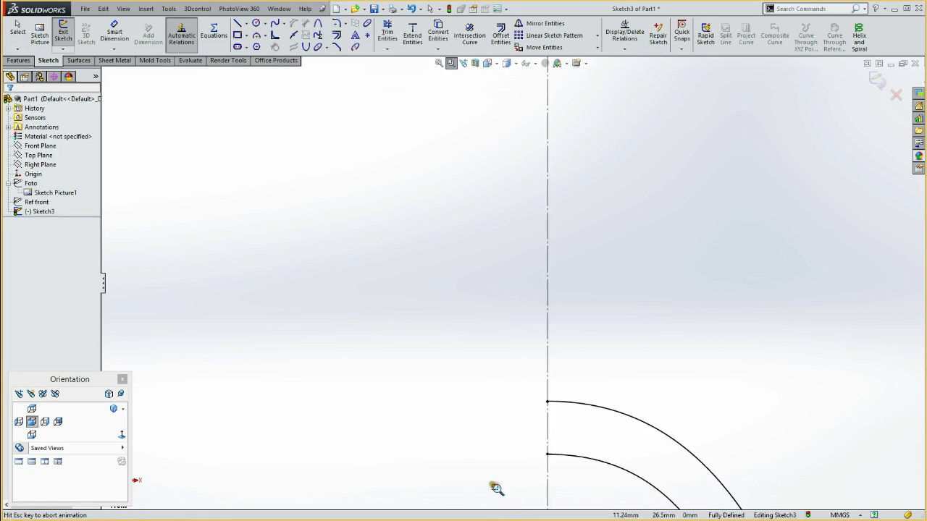
pyautogui.press('Escape')
pyautogui.press('l')
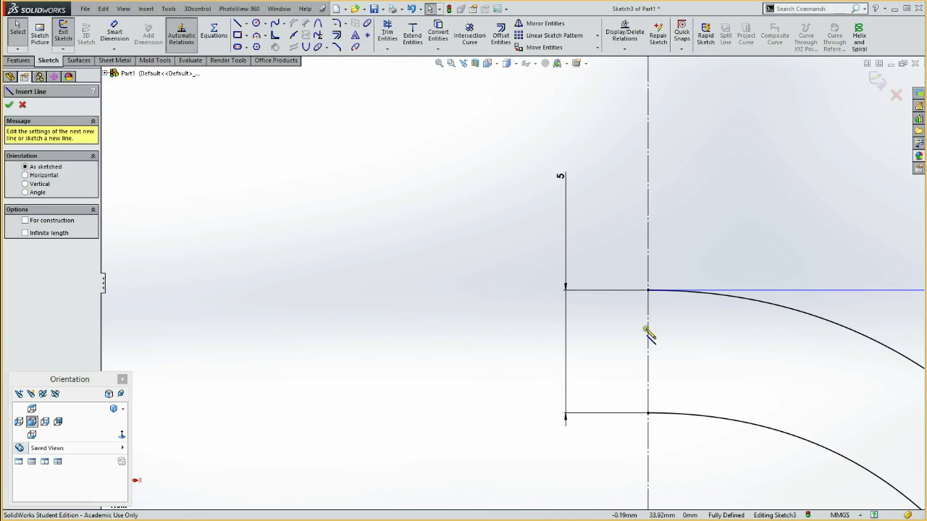
pyautogui.click(649, 292)
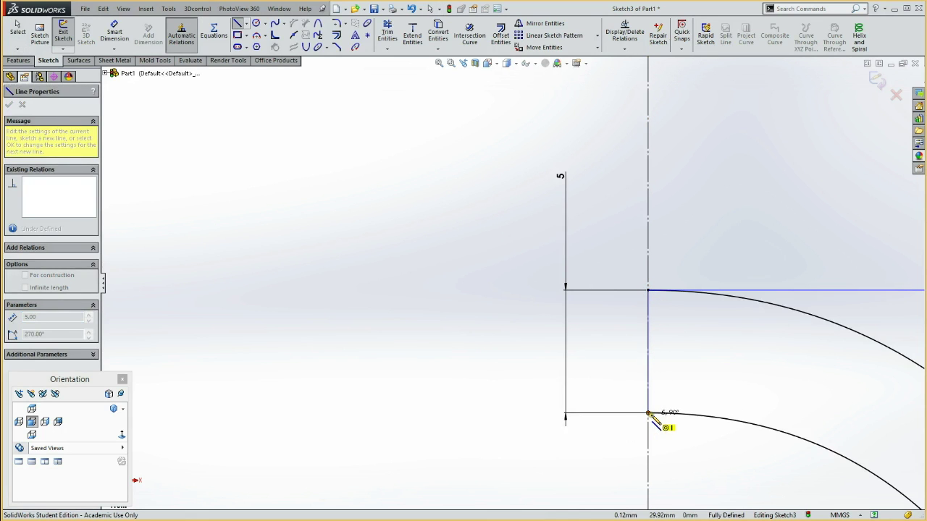
pyautogui.click(648, 414)
pyautogui.press('Escape')
# Select the centreline as the axis and start a Revolved Boss/Base.
pyautogui.press('f')
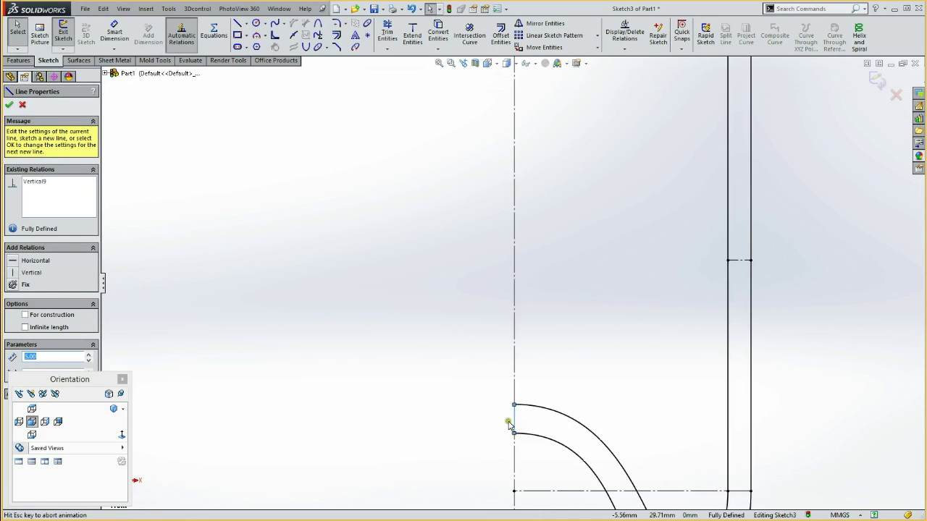
pyautogui.click(483, 304)
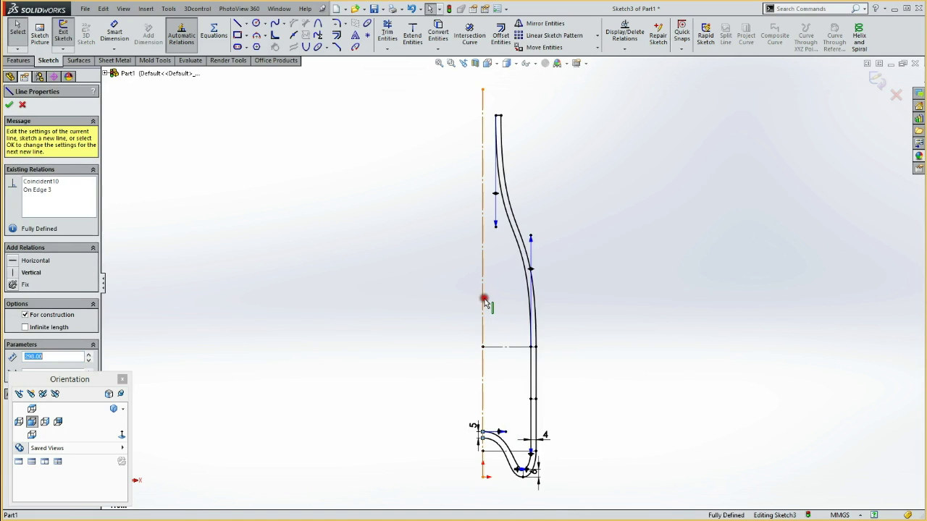
pyautogui.click(19, 62)
pyautogui.click(81, 40)
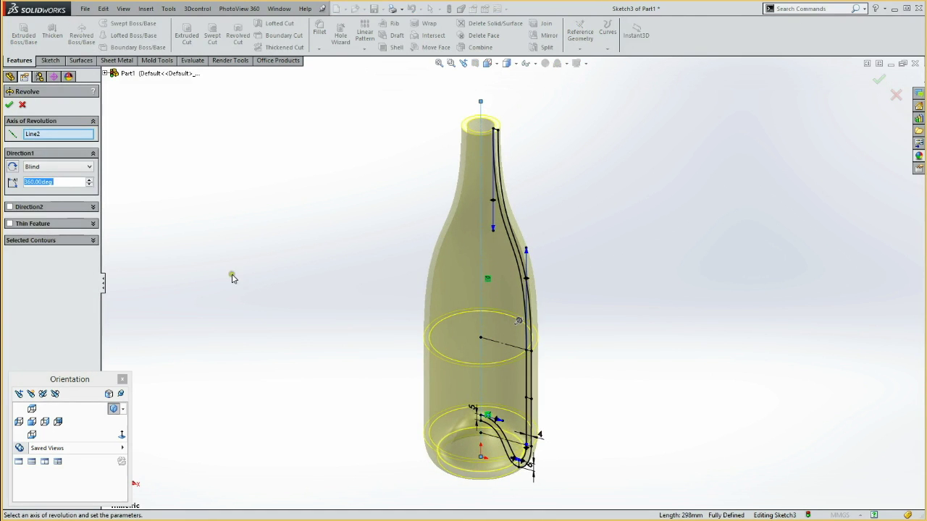
# Accept the 360° Blind revolve around Line2 to create Revolve1.
pyautogui.click(12, 105)
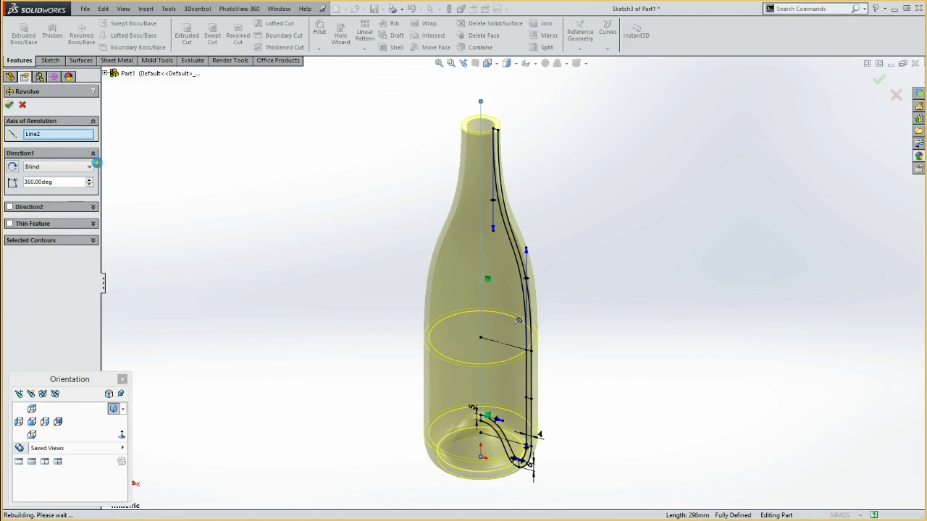
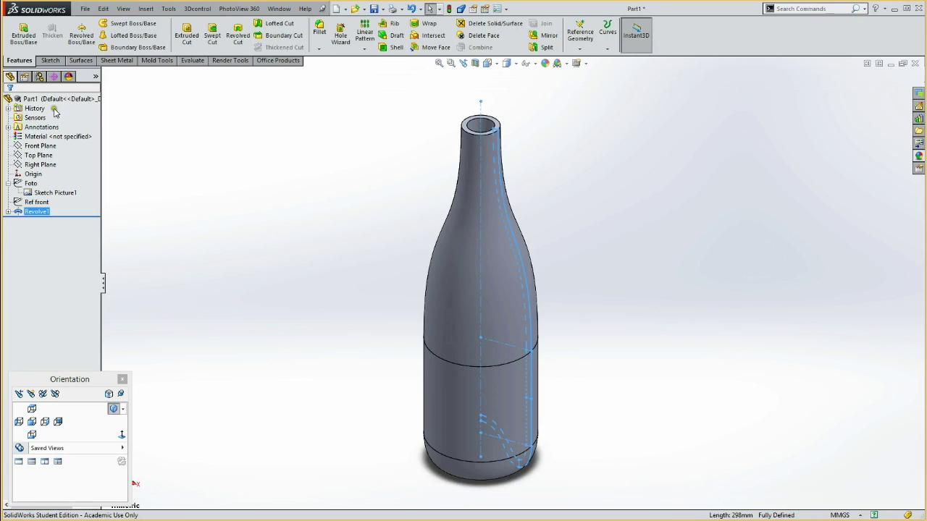
# Set the Front view orientation and show the Ref front sketch as dashed lines over the bottle.
pyautogui.click(68, 77)
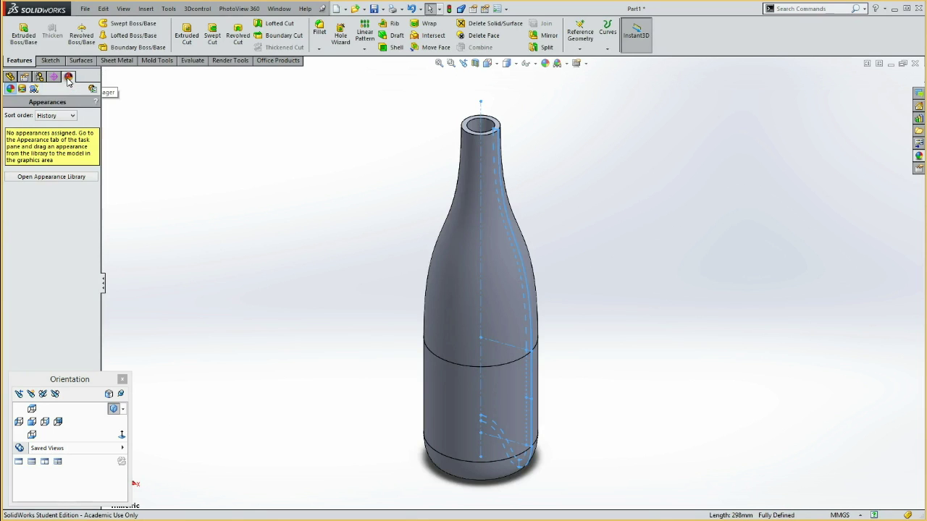
pyautogui.click(132, 165)
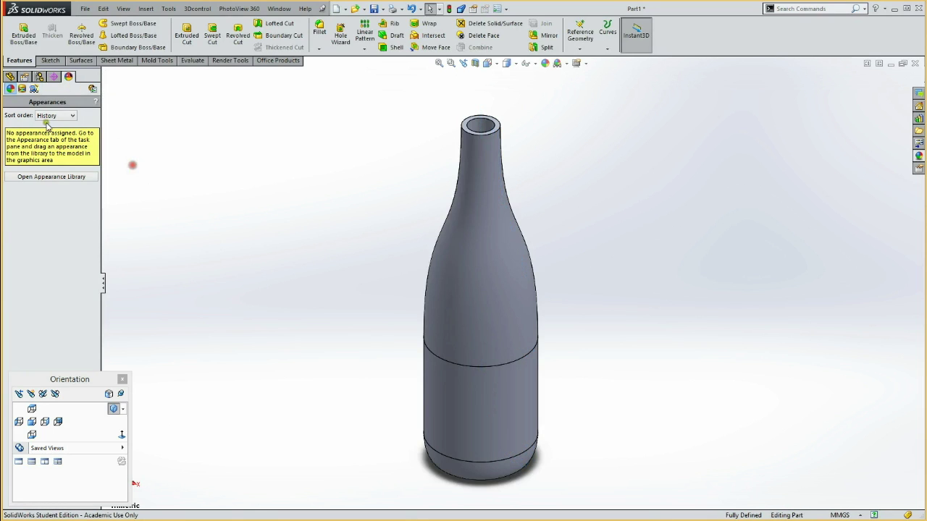
pyautogui.click(10, 78)
pyautogui.click(270, 244)
pyautogui.click(32, 422)
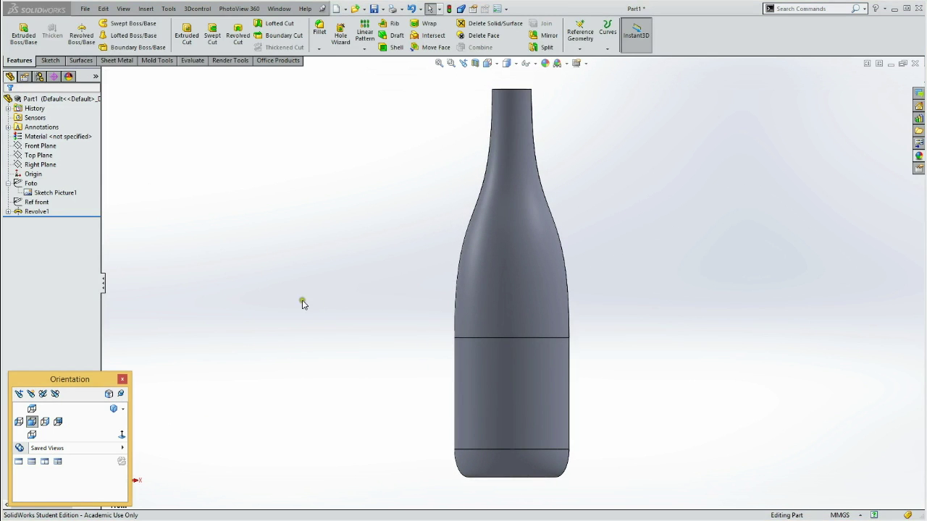
pyautogui.click(36, 202)
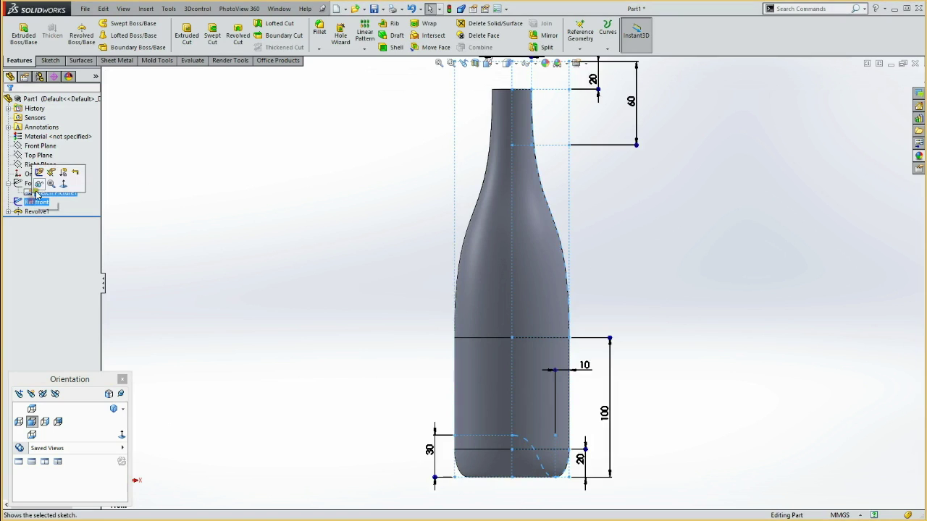
pyautogui.click(36, 182)
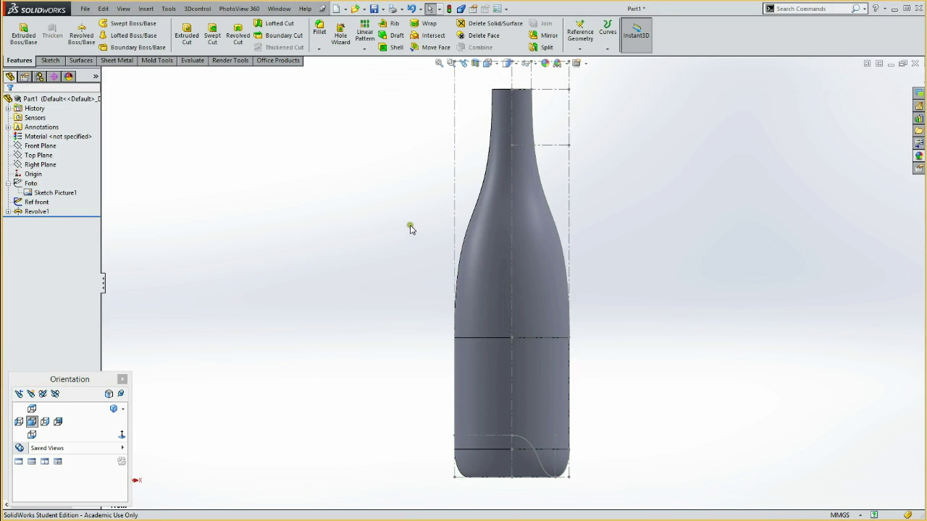
# Zoom to area on the top of the bottle neck, centre it, and bring up the Sketch tools.
pyautogui.press('g')
pyautogui.moveTo(430, 178)
pyautogui.mouseDown()
pyautogui.moveTo(588, 58)
pyautogui.moveTo(598, 74)
pyautogui.mouseUp()
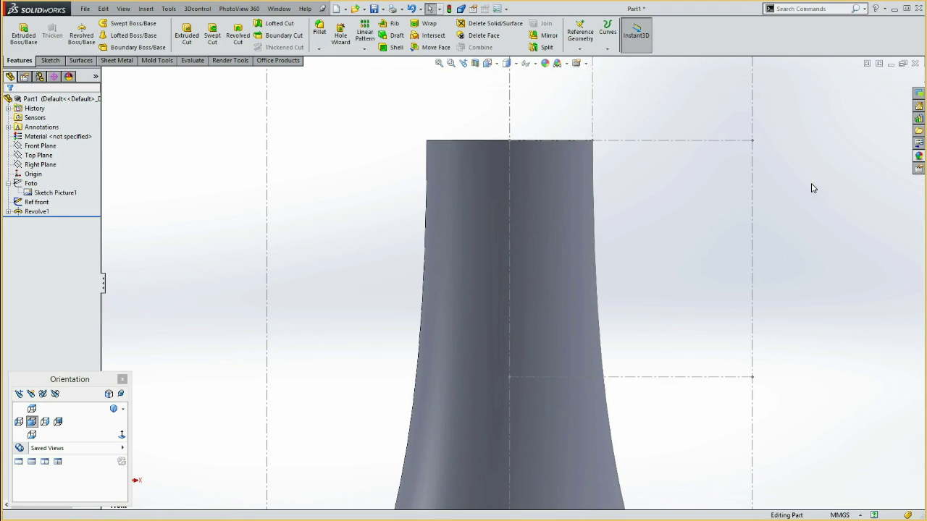
pyautogui.keyDown('ctrl'); pyautogui.moveTo(811, 189); pyautogui.dragTo(779, 272, button='middle'); pyautogui.keyUp('ctrl')
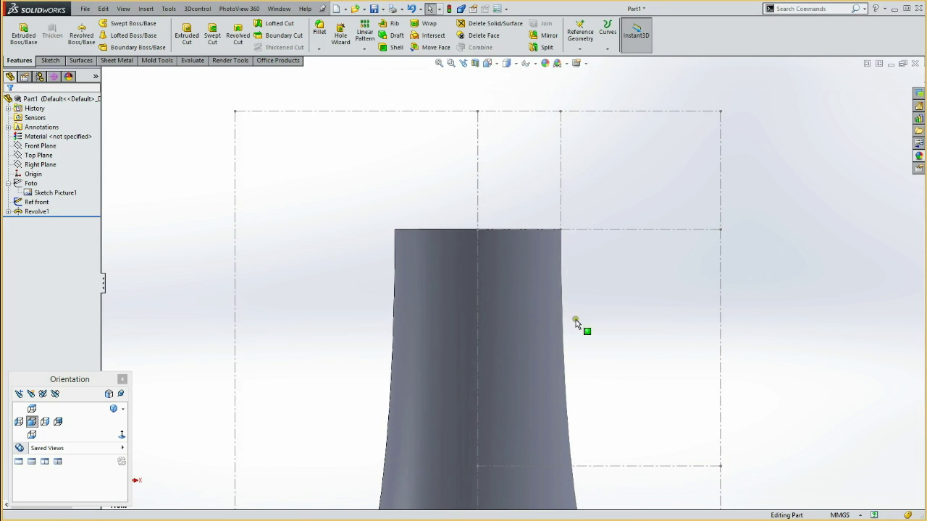
pyautogui.press('s')
pyautogui.click(283, 270)
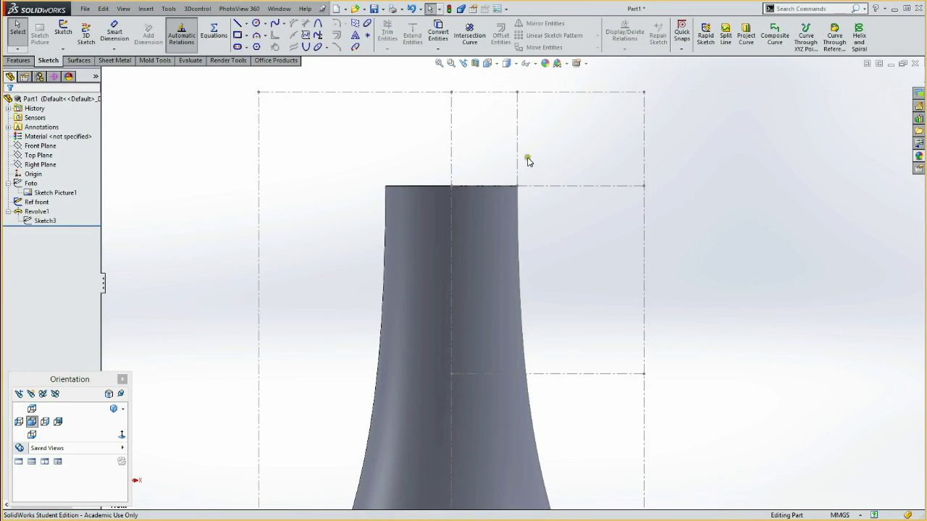
# Sketch on the Front Plane a 0.10 mm offset of the bottle's right outer edge.
pyautogui.click(40, 146)
pyautogui.click(48, 128)
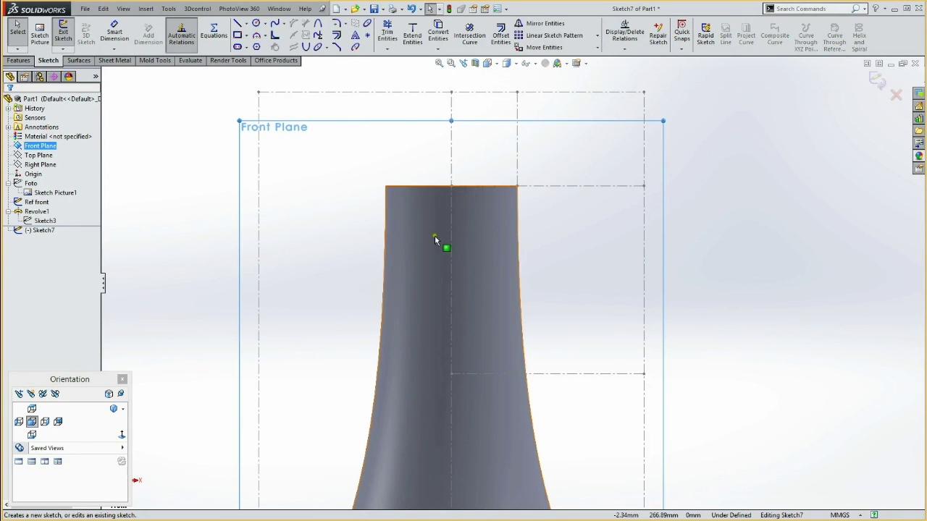
pyautogui.click(519, 281)
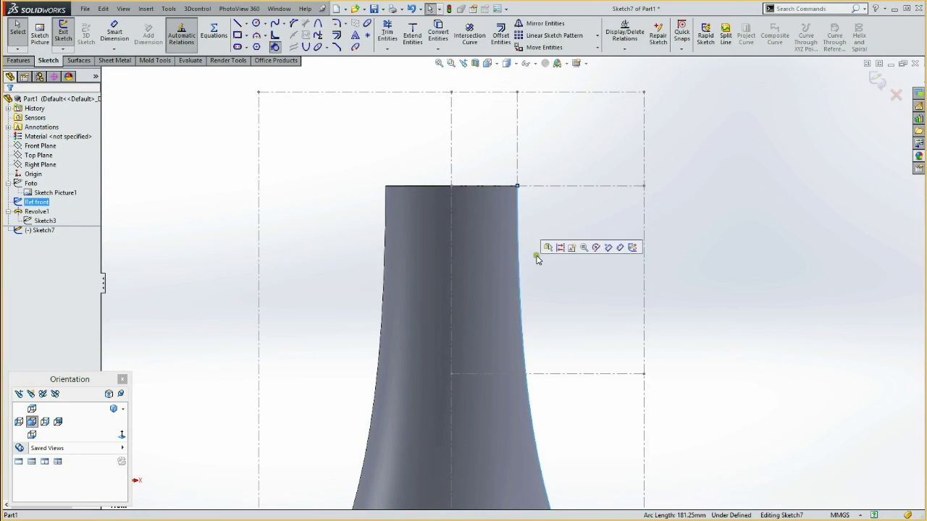
pyautogui.click(500, 32)
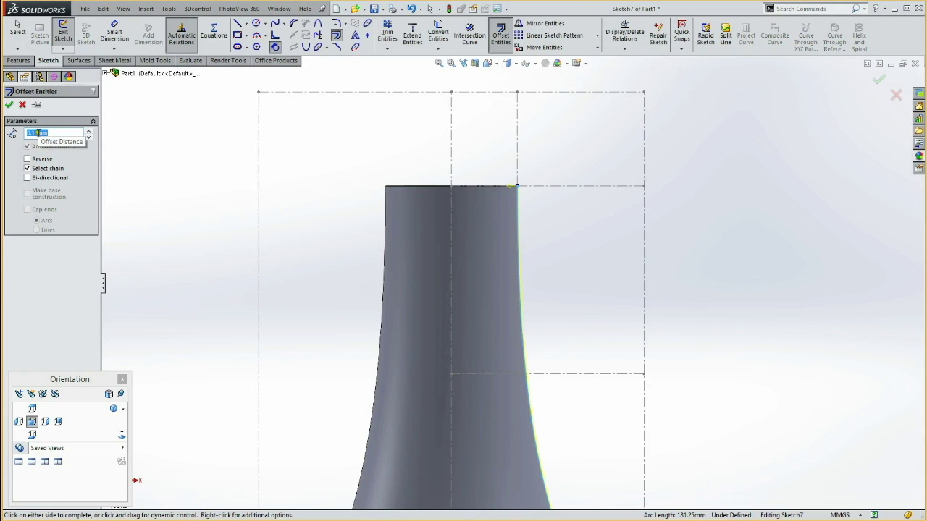
pyautogui.click(11, 105)
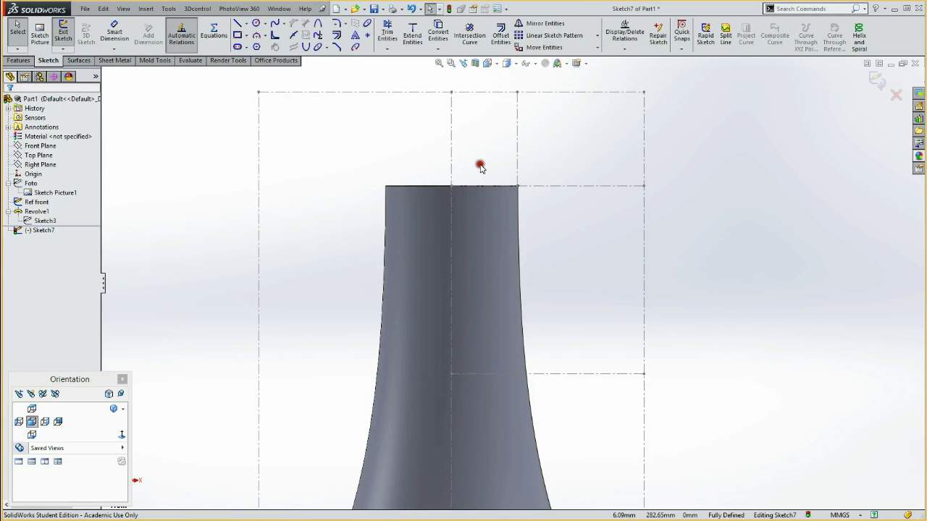
pyautogui.moveTo(482, 171); pyautogui.dragTo(555, 244)
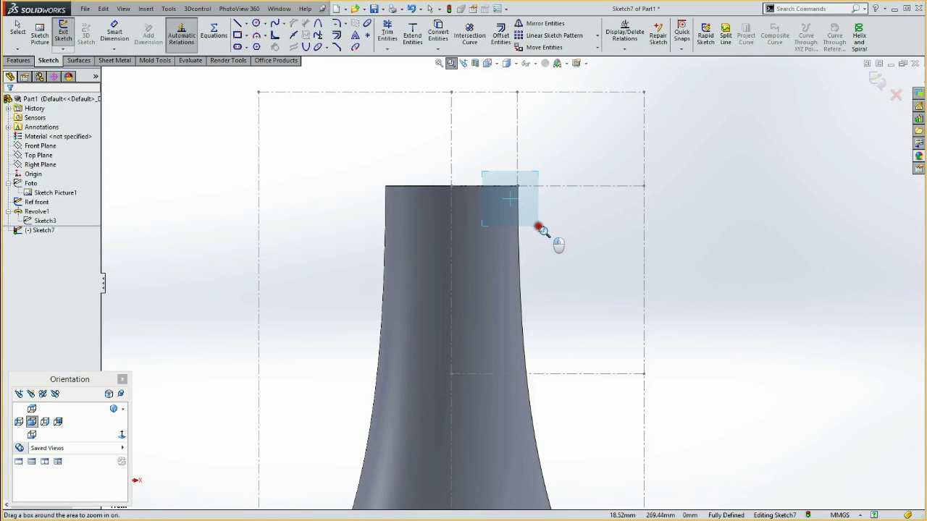
pyautogui.press('Escape')
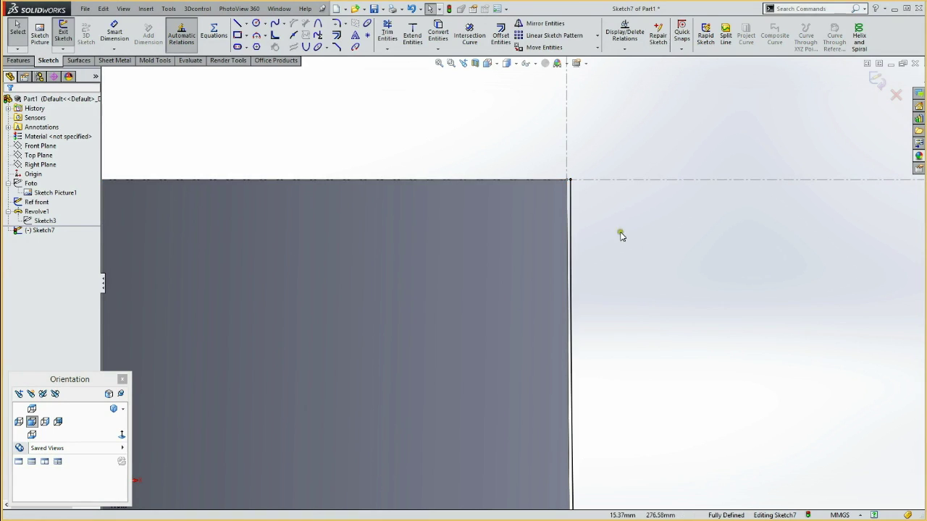
pyautogui.press('f')
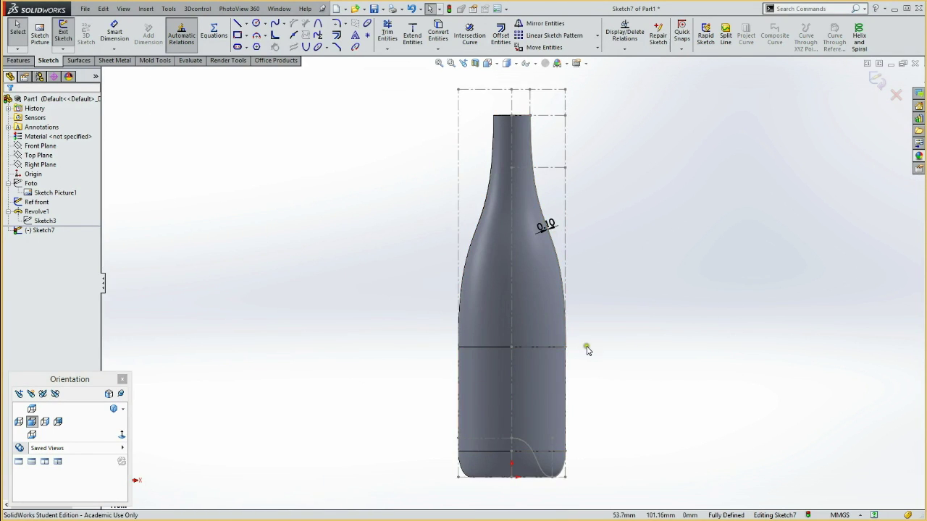
# Make the offset curve's end point coincident with the horizontal neck reference line.
pyautogui.moveTo(565, 348); pyautogui.dragTo(556, 264)
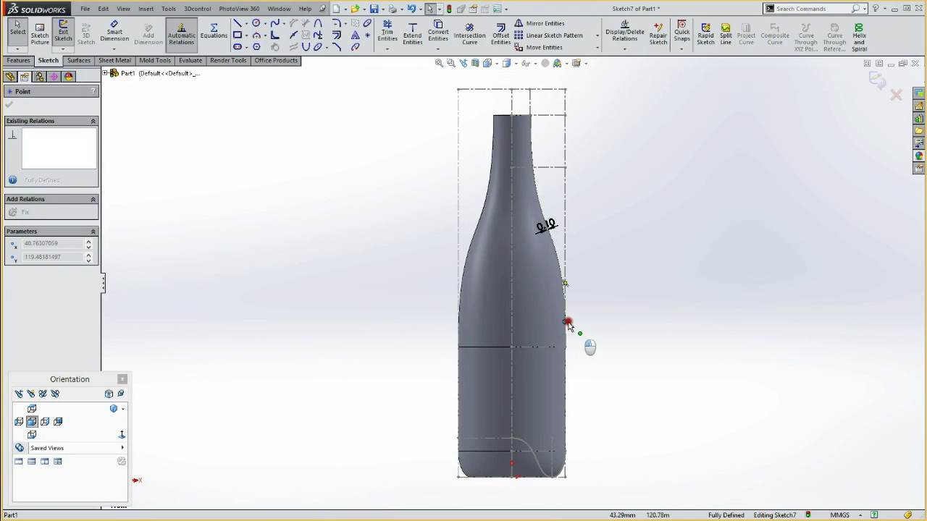
pyautogui.moveTo(557, 264); pyautogui.dragTo(556, 259)
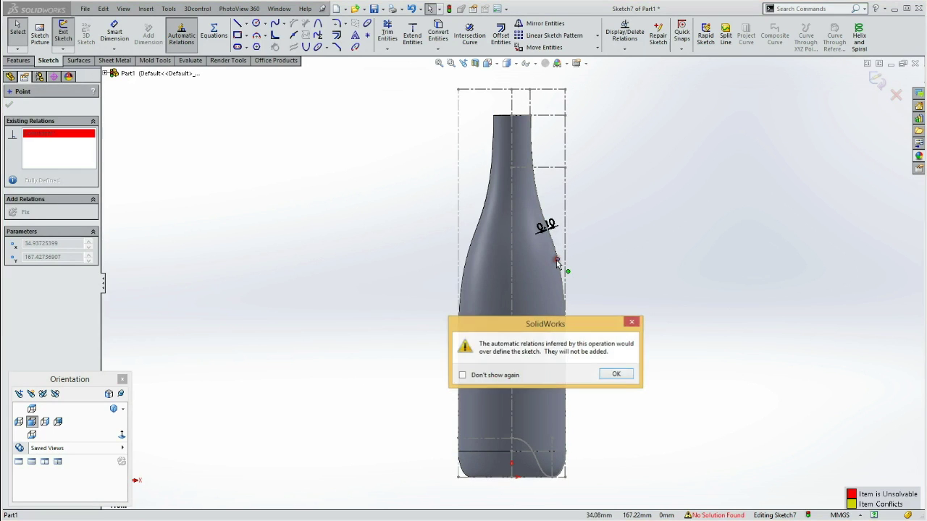
pyautogui.click(617, 374)
pyautogui.click(657, 292)
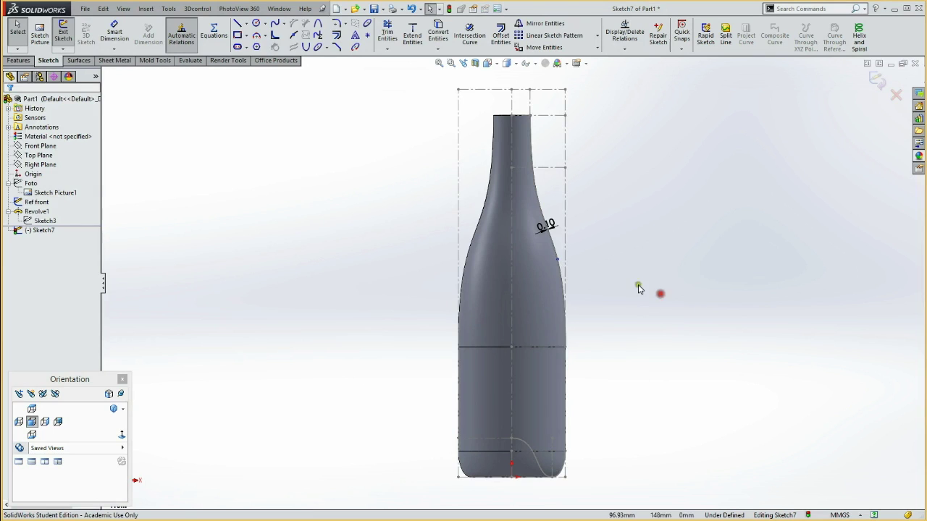
pyautogui.click(558, 259)
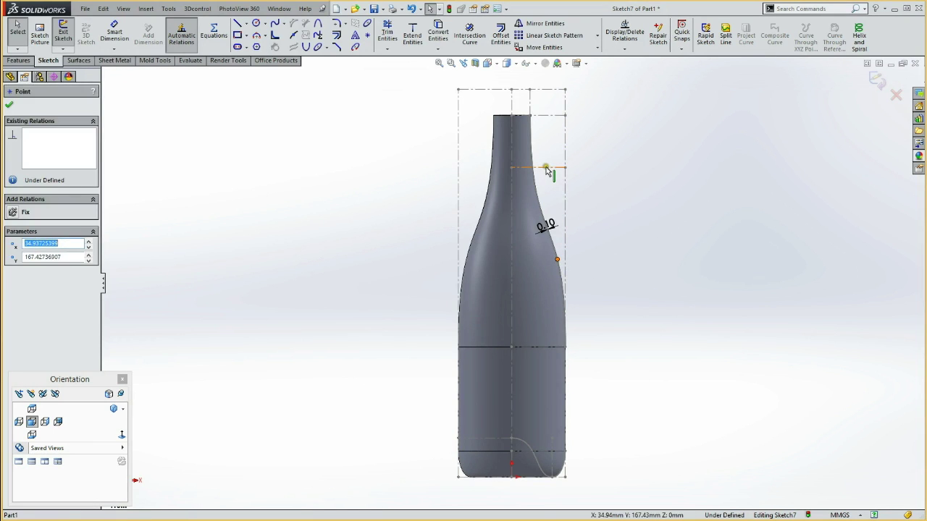
pyautogui.keyDown('ctrl'); pyautogui.click(546, 169); pyautogui.keyUp('ctrl')
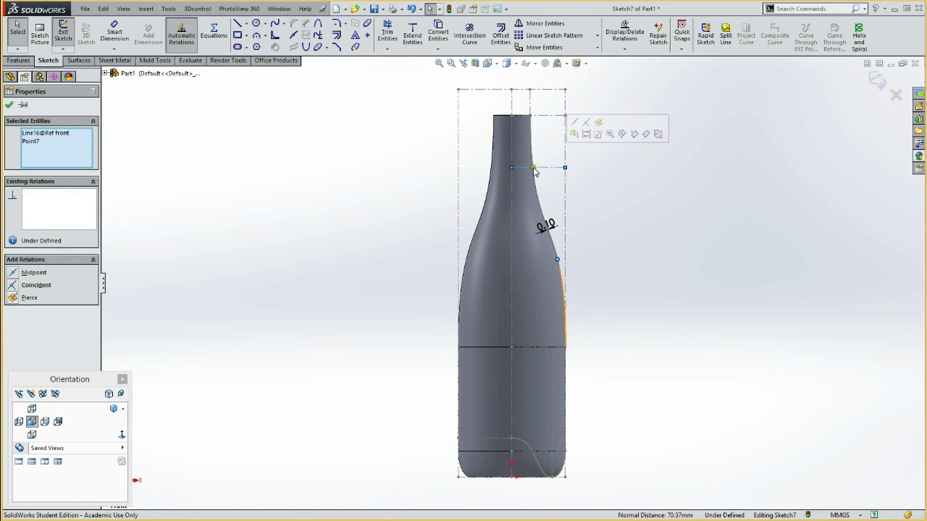
pyautogui.click(587, 122)
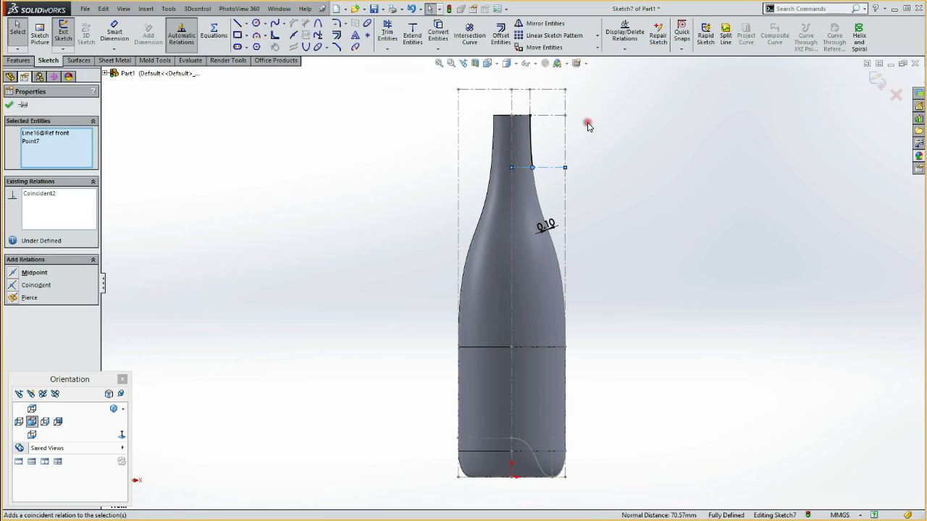
pyautogui.click(609, 181)
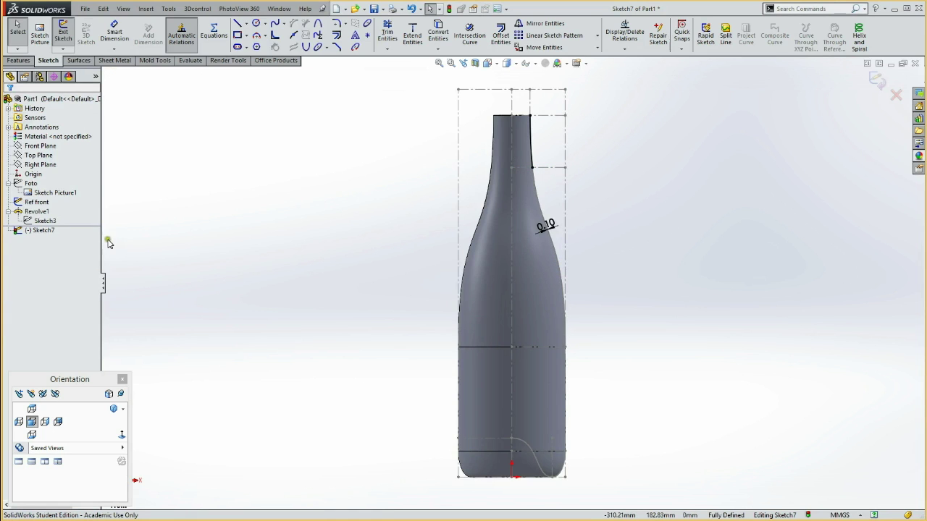
# Hide the Revolve1 bottle body and zoom in on the neck area.
pyautogui.click(38, 212)
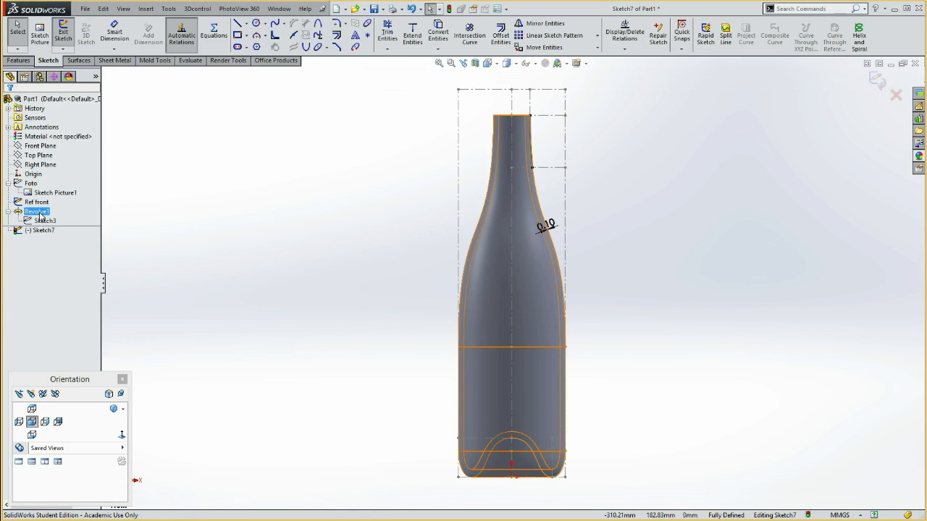
pyautogui.click(38, 212)
pyautogui.click(47, 198)
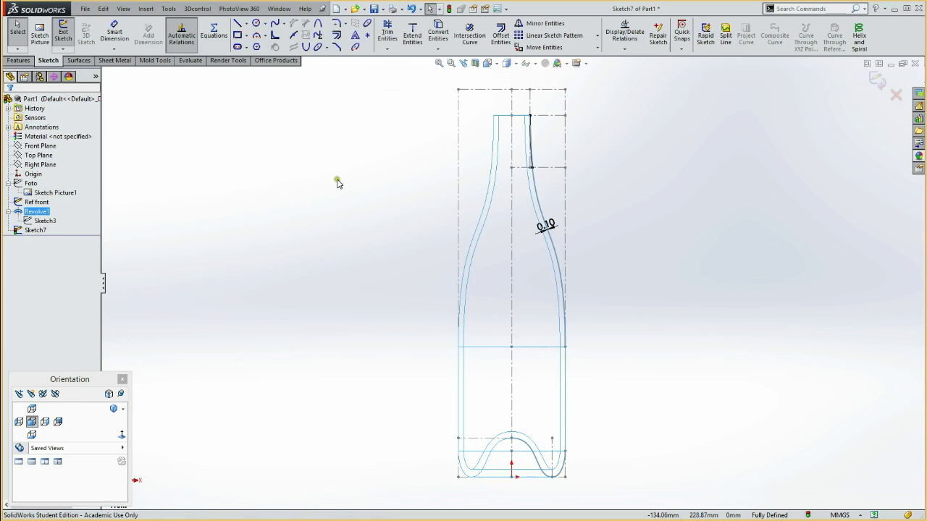
pyautogui.moveTo(482, 81)
pyautogui.mouseDown()
pyautogui.moveTo(566, 167)
pyautogui.moveTo(556, 138)
pyautogui.mouseUp()
pyautogui.click(530, 269)
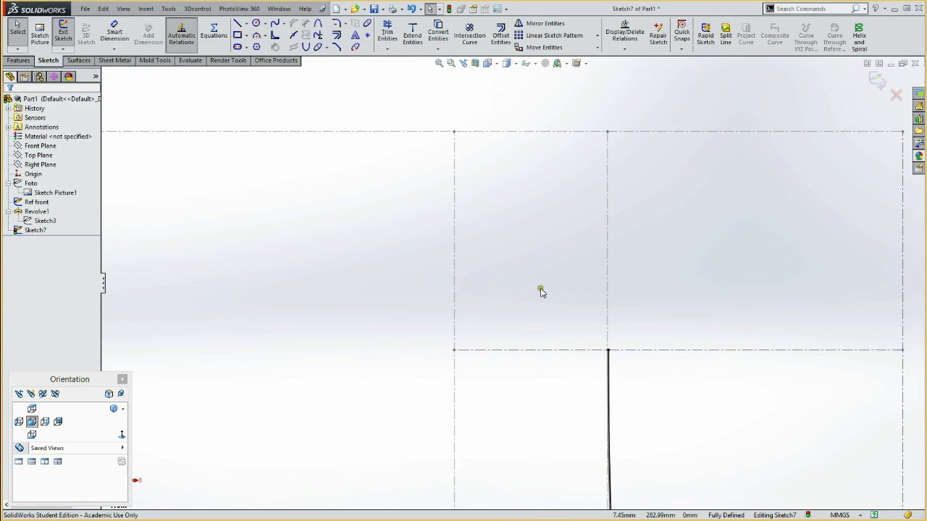
# Hide Ref front and draw the step outline: short horizontal line, vertical line up, line back left.
pyautogui.click(37, 203)
pyautogui.click(41, 189)
pyautogui.press('l')
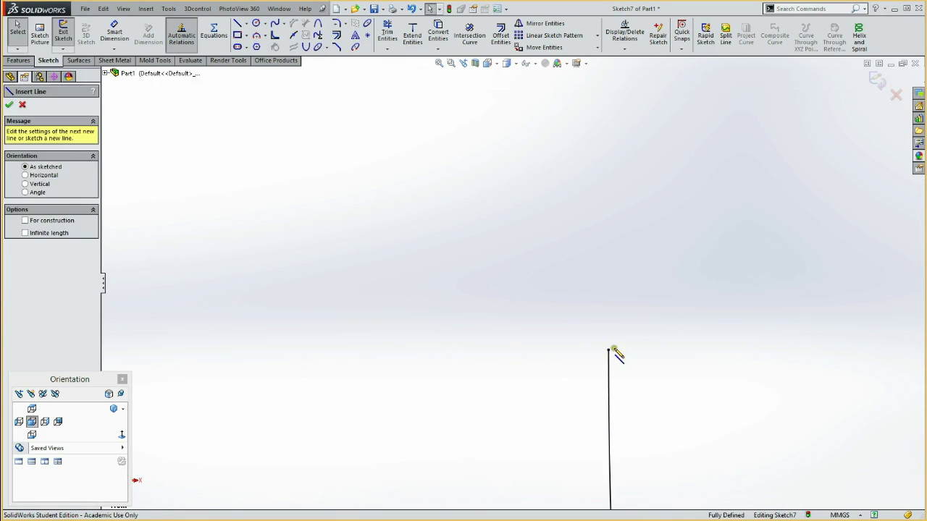
pyautogui.click(608, 350)
pyautogui.click(655, 350)
pyautogui.press('Escape')
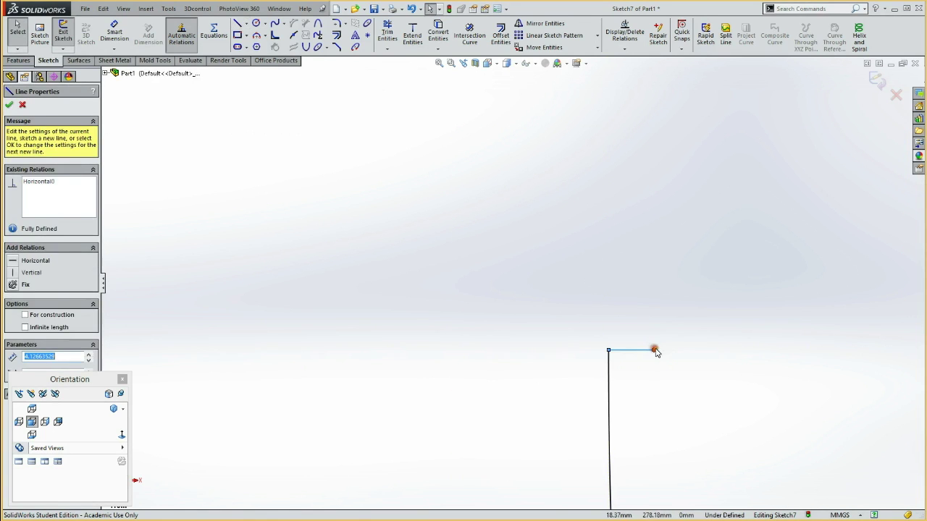
pyautogui.press('l')
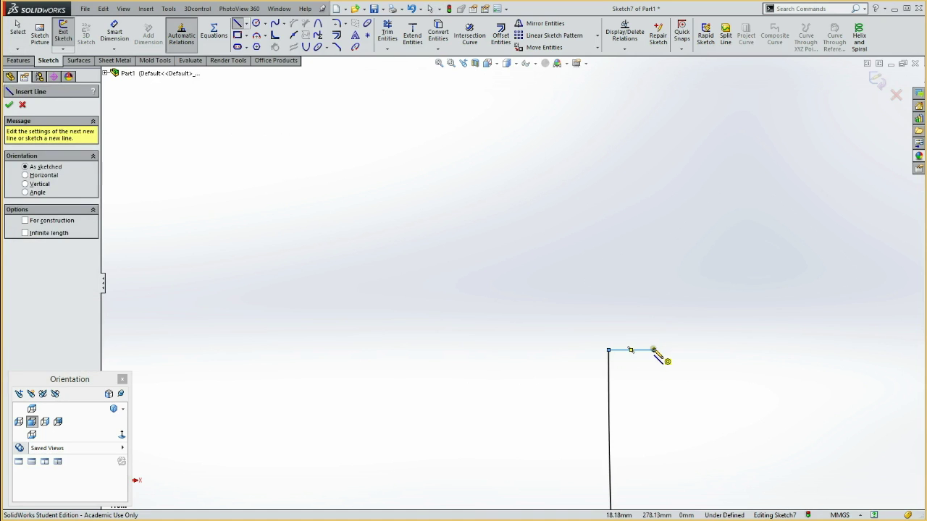
pyautogui.click(655, 351)
pyautogui.click(655, 202)
pyautogui.press('Escape')
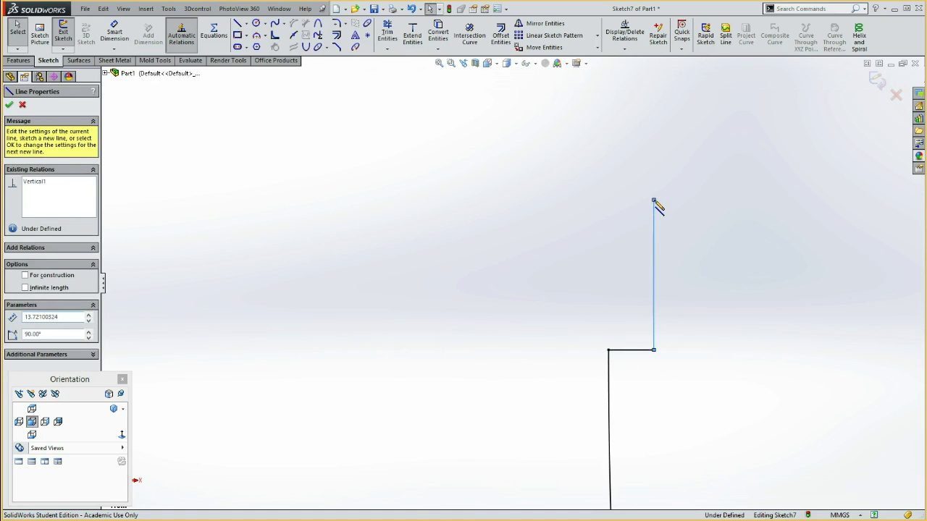
pyautogui.press('l')
pyautogui.click(654, 199)
pyautogui.click(609, 200)
pyautogui.press('Escape')
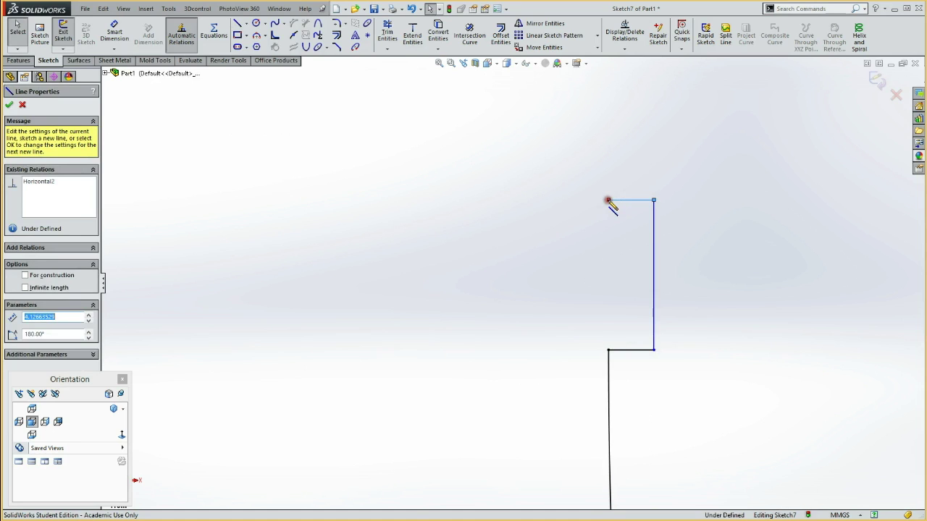
# Draw a vertical line up from the step's upper corner and make the lower corner coincident with it.
pyautogui.press('l')
pyautogui.click(609, 199)
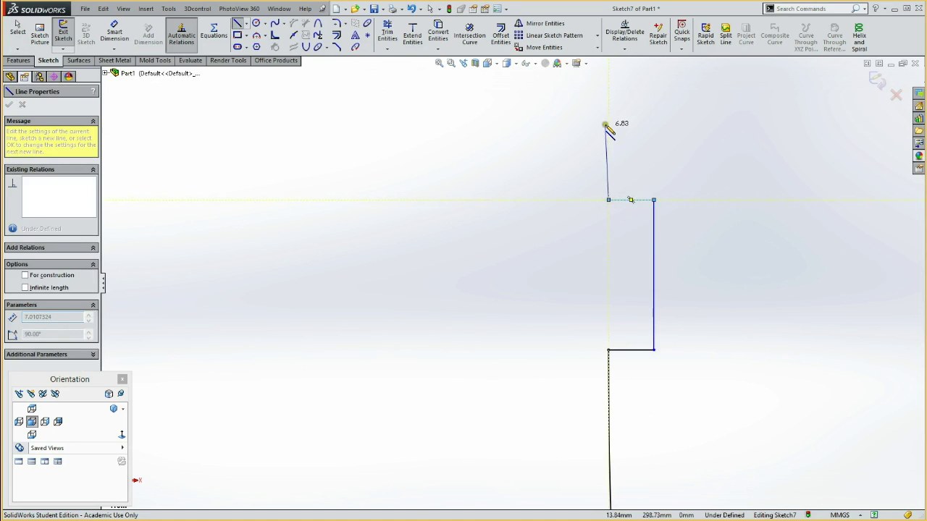
pyautogui.click(608, 109)
pyautogui.press('Escape')
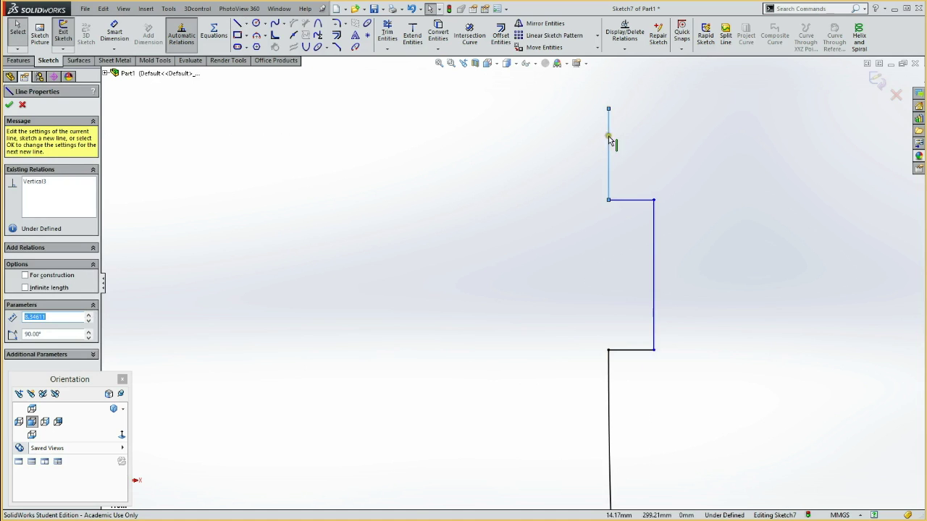
pyautogui.click(631, 278)
pyautogui.click(610, 183)
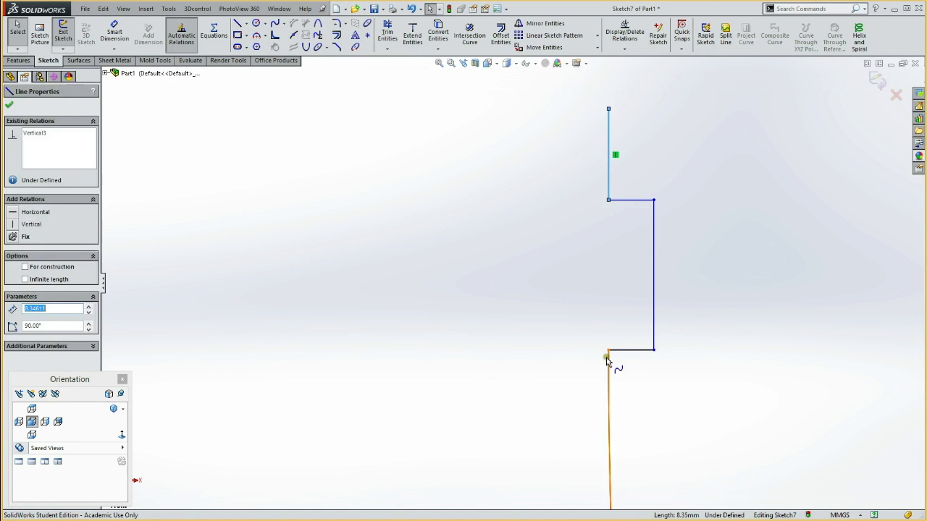
pyautogui.keyDown('ctrl'); pyautogui.click(608, 349); pyautogui.keyUp('ctrl')
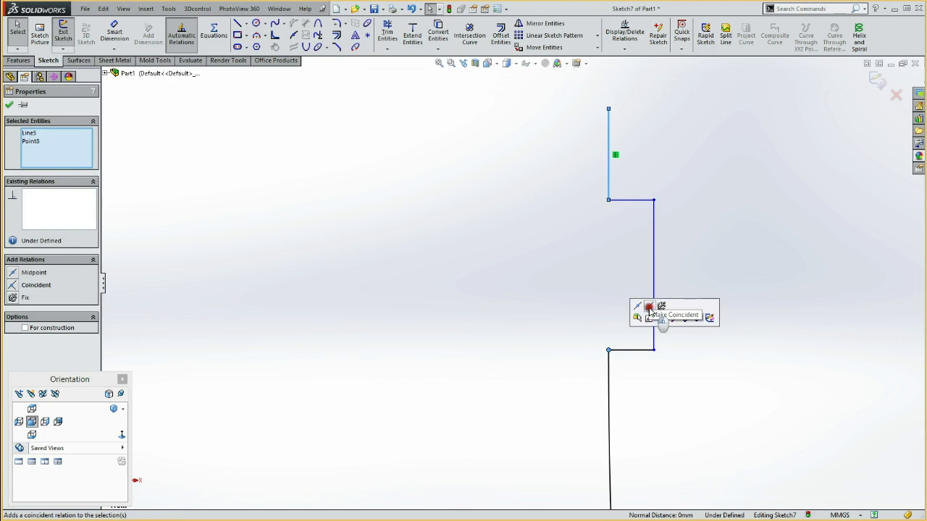
pyautogui.click(588, 279)
pyautogui.click(707, 319)
# Dimension the step height to 10 and the step width to 1 mm.
pyautogui.press('d')
pyautogui.click(636, 350)
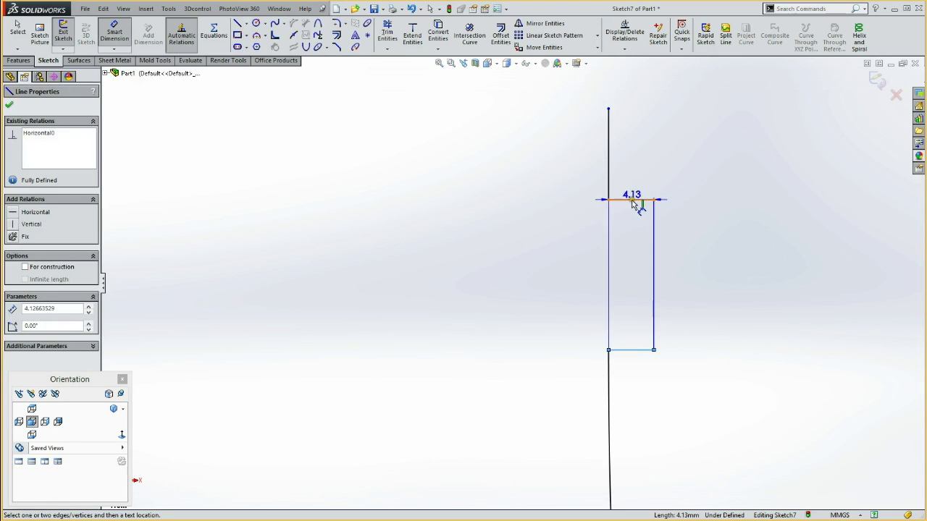
pyautogui.click(634, 200)
pyautogui.click(683, 279)
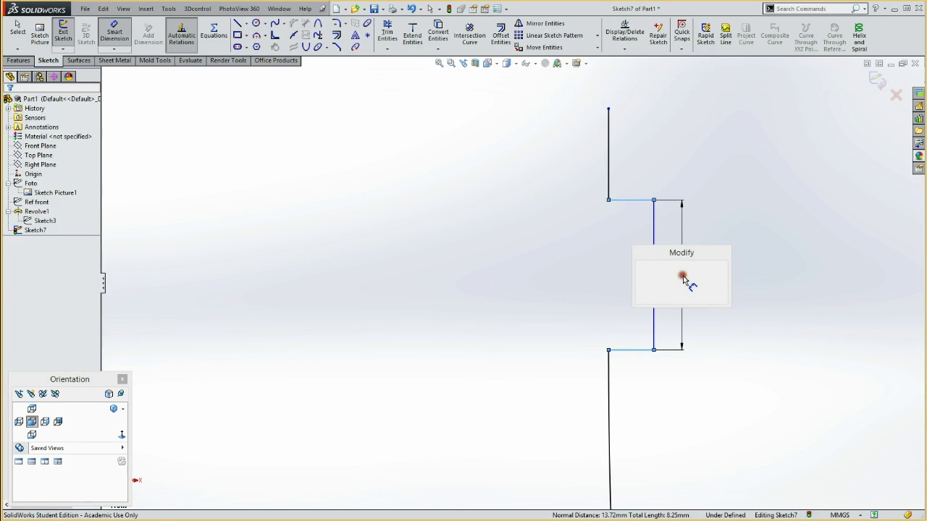
pyautogui.write('10')
pyautogui.press('Return')
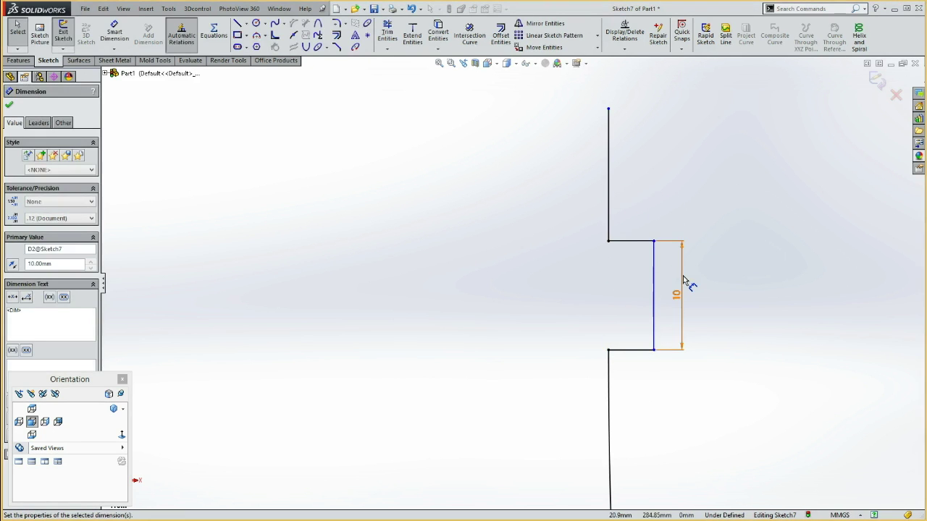
pyautogui.press('Escape')
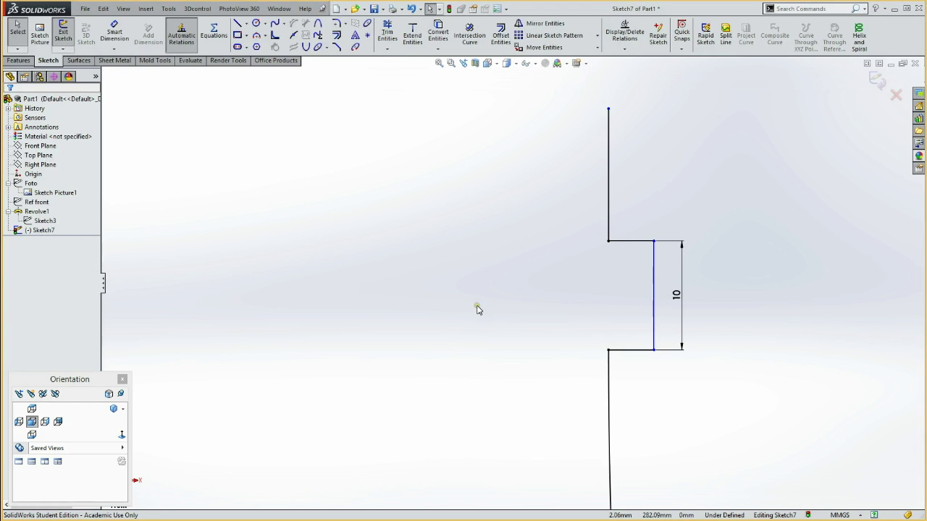
pyautogui.press('Return')
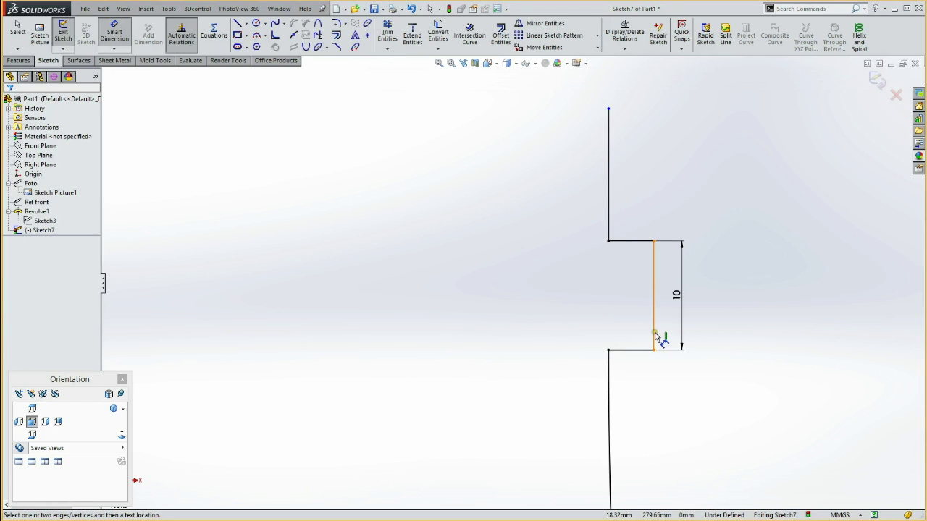
pyautogui.click(654, 337)
pyautogui.click(608, 349)
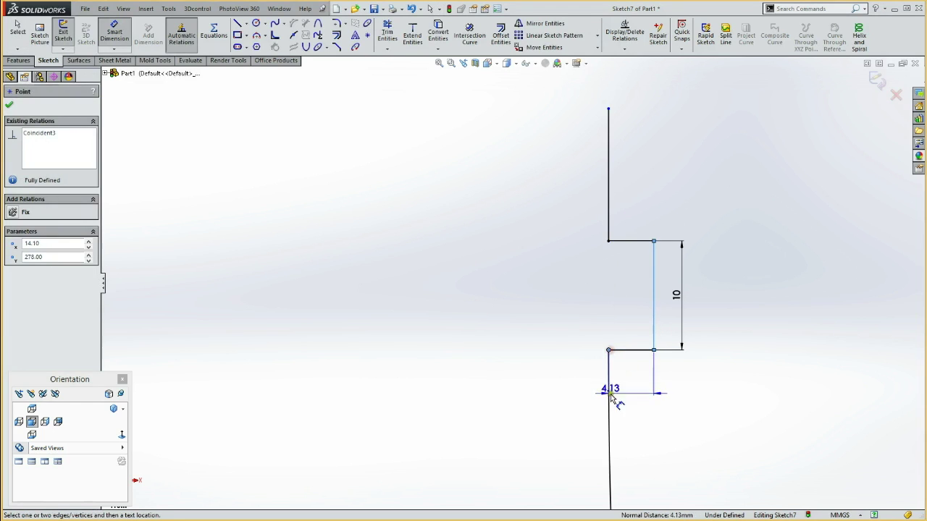
pyautogui.click(579, 394)
pyautogui.write('1')
pyautogui.press('Return')
pyautogui.moveTo(601, 392); pyautogui.dragTo(552, 385)
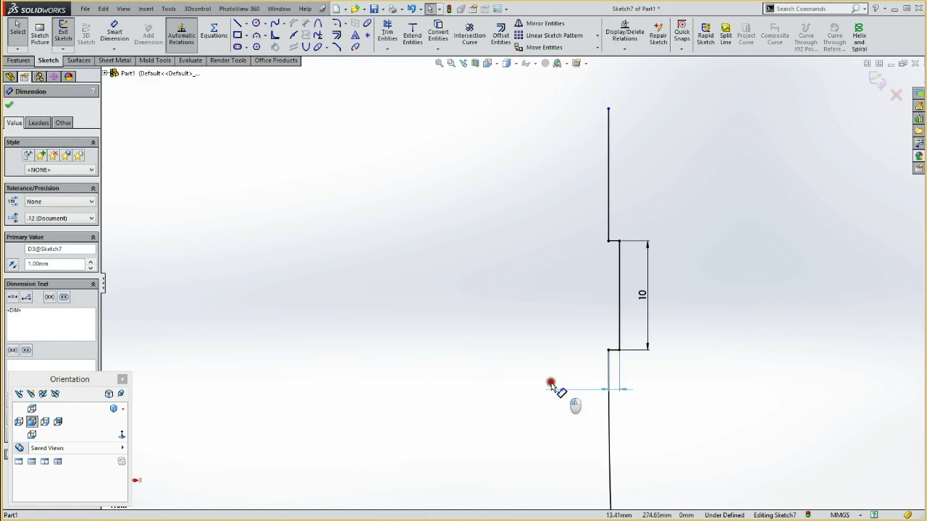
# Show the Ref front plane and make the vertical line's top endpoint coincident with its top edge.
pyautogui.click(230, 259)
pyautogui.click(32, 202)
pyautogui.click(38, 190)
pyautogui.click(351, 226)
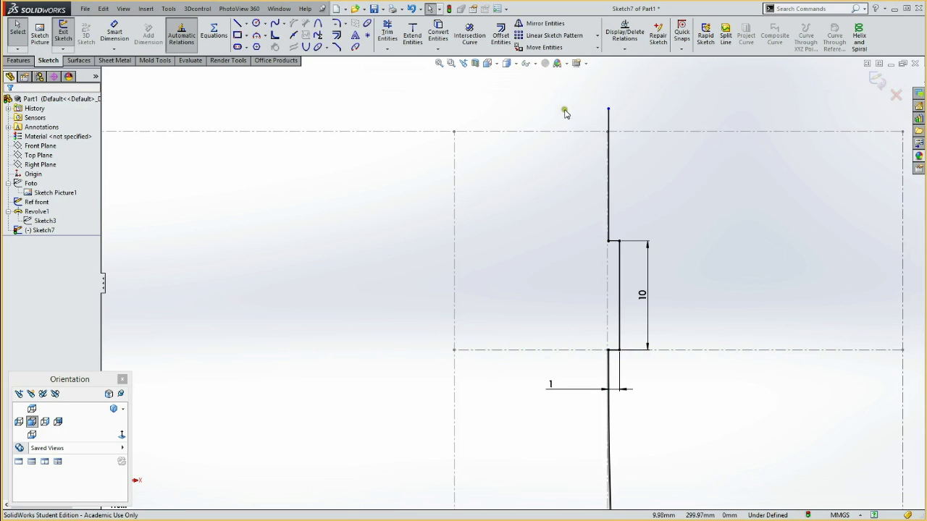
pyautogui.click(608, 110)
pyautogui.keyDown('ctrl'); pyautogui.click(583, 133); pyautogui.keyUp('ctrl')
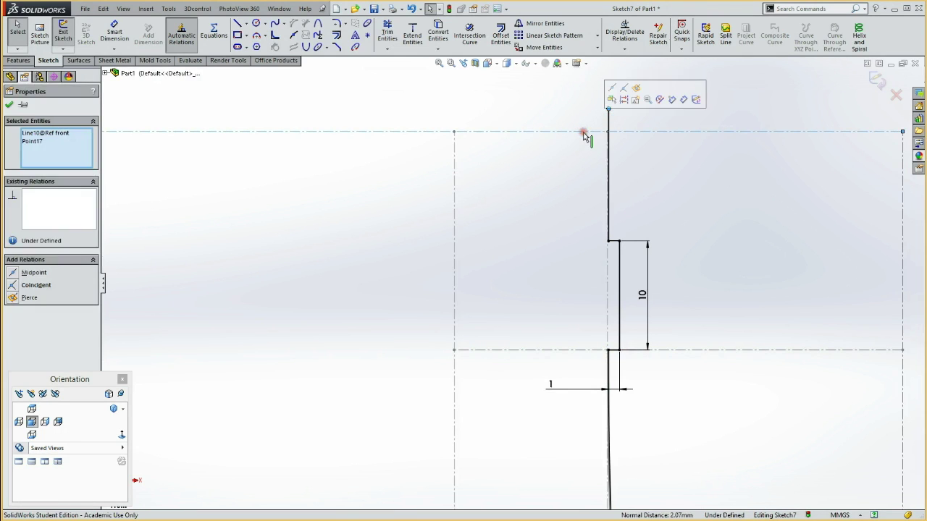
pyautogui.click(617, 94)
pyautogui.click(568, 107)
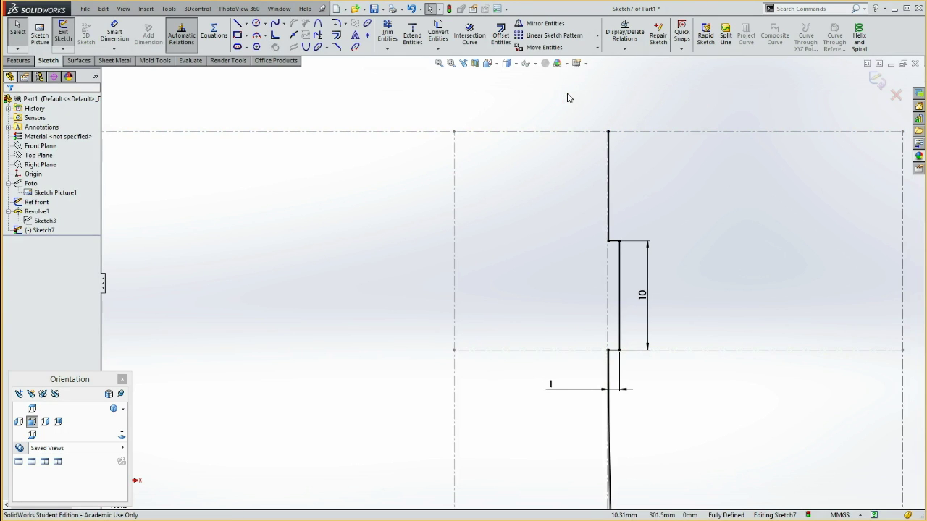
pyautogui.moveTo(567, 97); pyautogui.dragTo(610, 124, button='right')
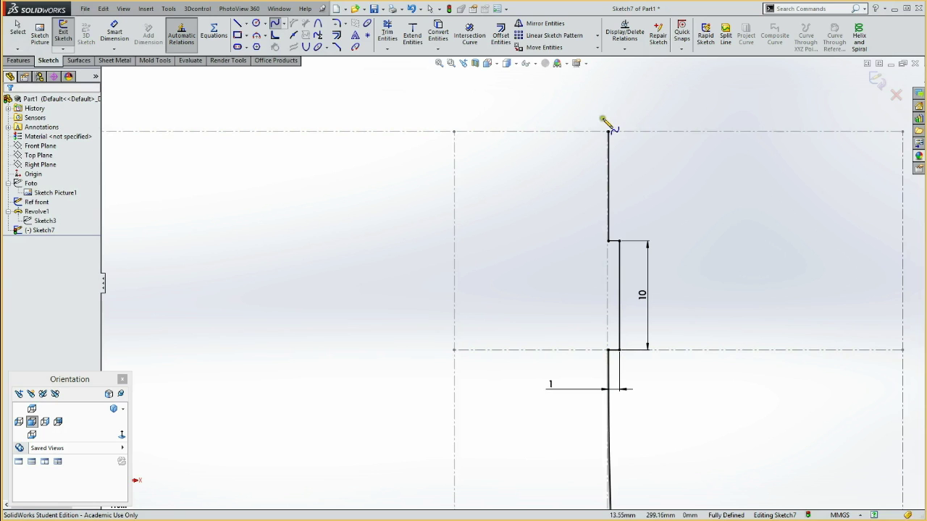
# Draw a spline leftward from the vertical line's top end and bend it into a sagging curve.
pyautogui.click(609, 134)
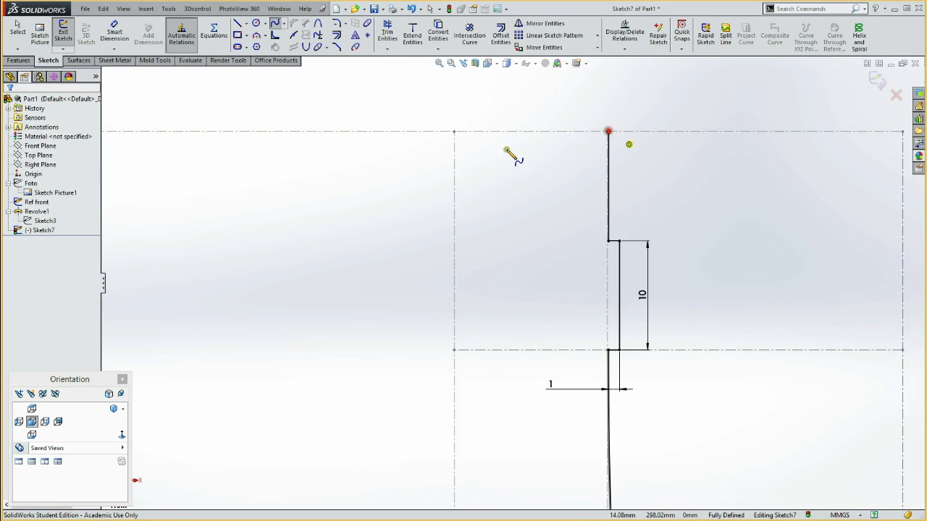
pyautogui.click(454, 155)
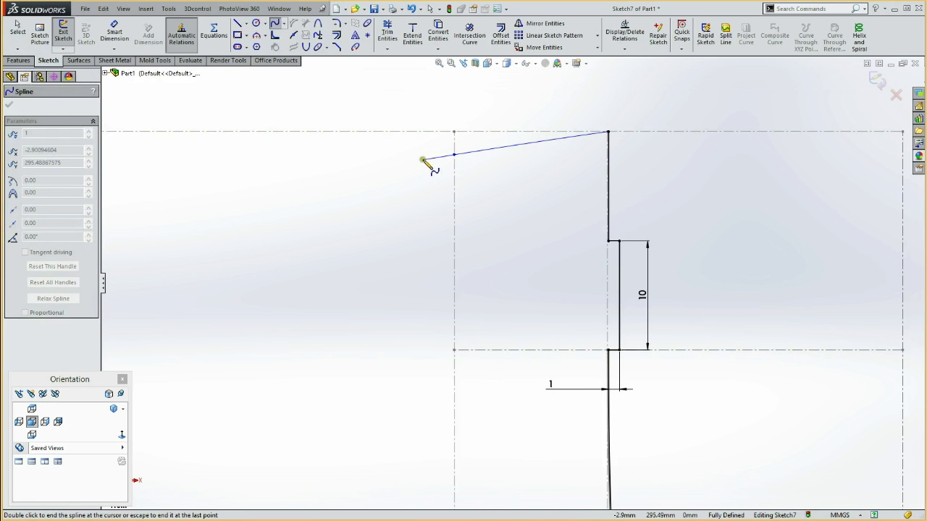
pyautogui.press('Escape')
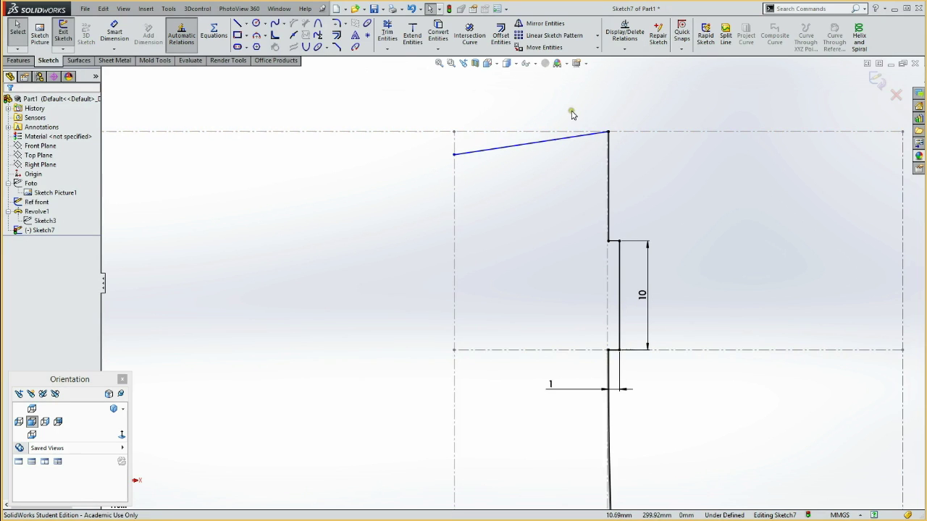
pyautogui.click(475, 152)
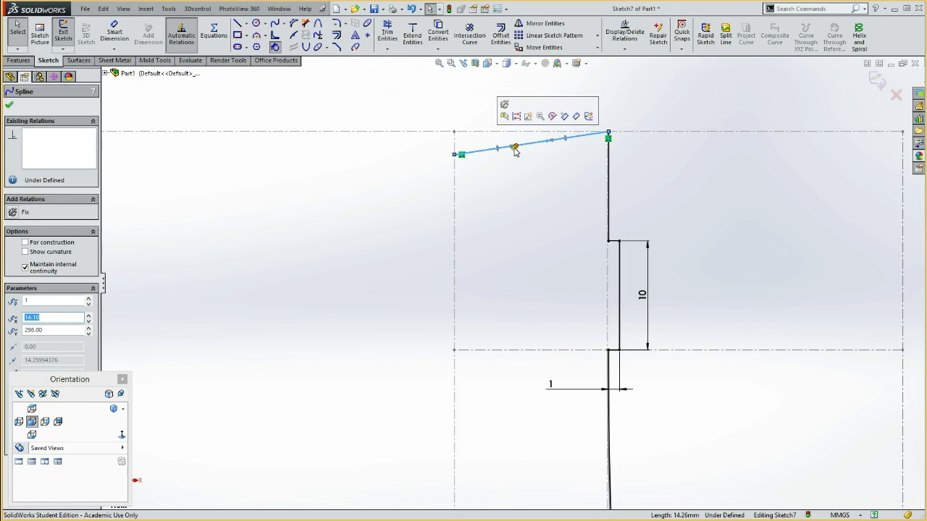
pyautogui.moveTo(515, 150); pyautogui.dragTo(534, 166)
pyautogui.press('Escape')
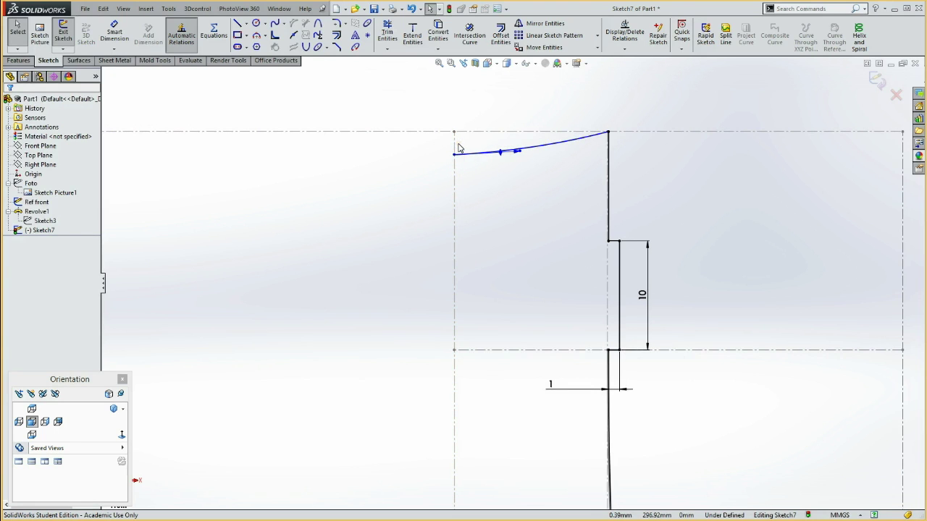
# Convert the Ref front outline into sketch lines.
pyautogui.press('d')
pyautogui.press('Escape')
pyautogui.click(486, 130)
pyautogui.click(439, 32)
pyautogui.click(414, 131)
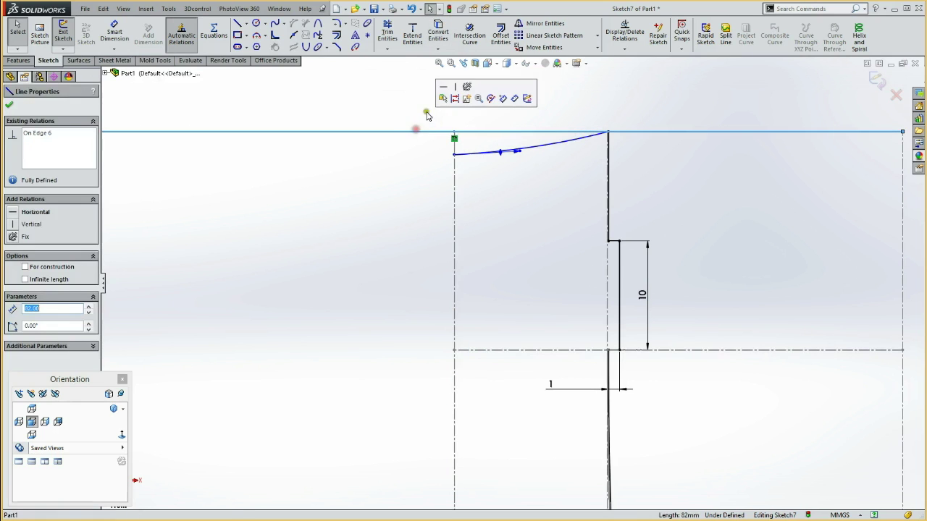
# Make the converted top and left lines construction geometry and hide the Ref front plane.
pyautogui.click(452, 99)
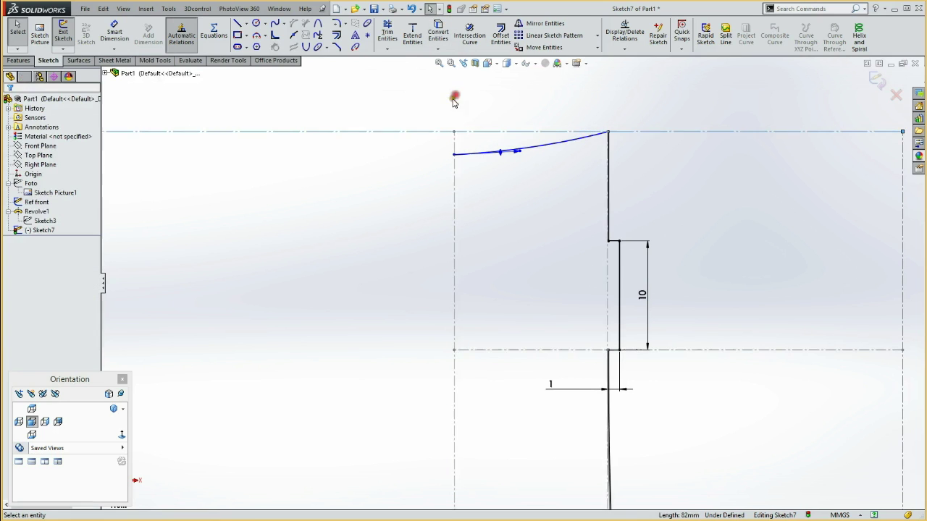
pyautogui.click(37, 202)
pyautogui.click(290, 212)
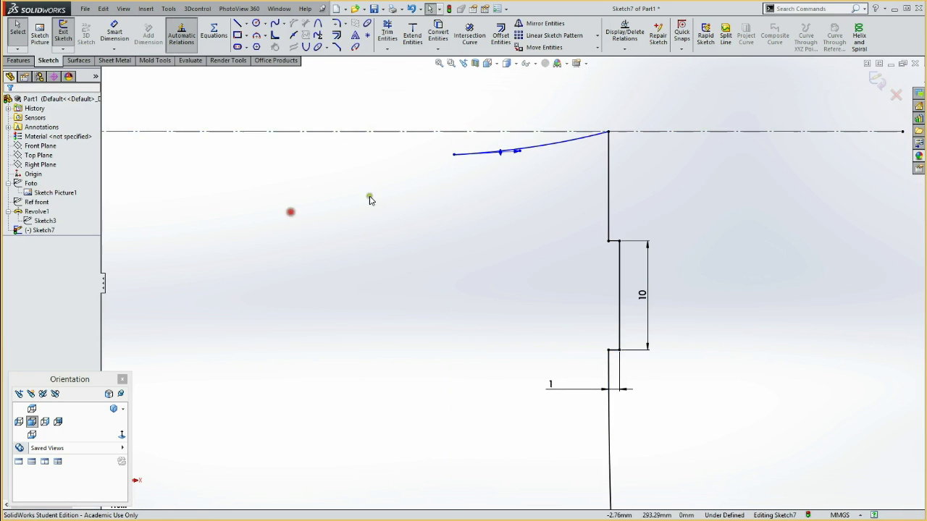
pyautogui.click(37, 203)
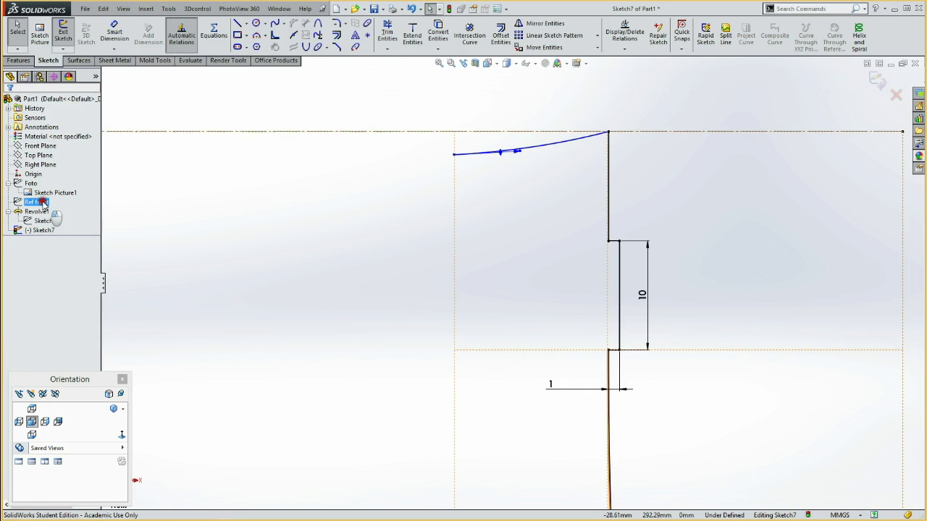
pyautogui.click(471, 215)
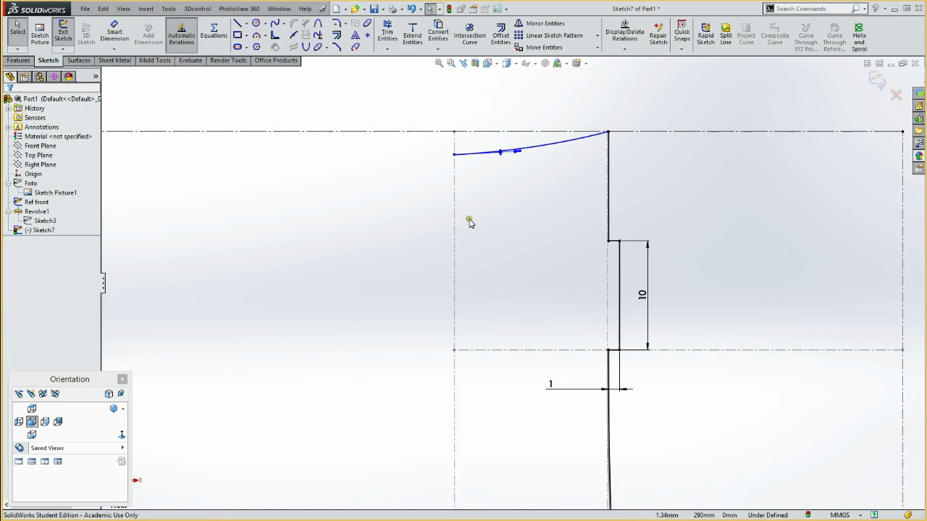
pyautogui.click(452, 222)
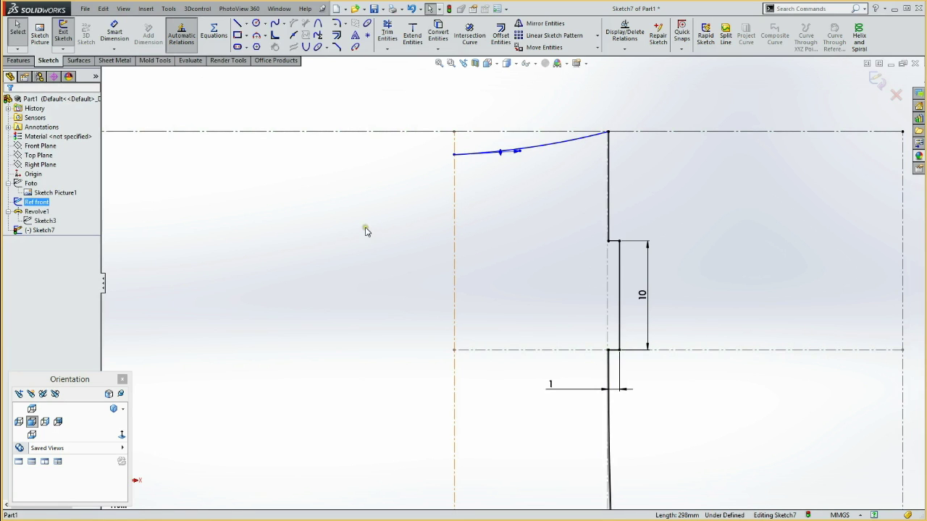
pyautogui.click(364, 227)
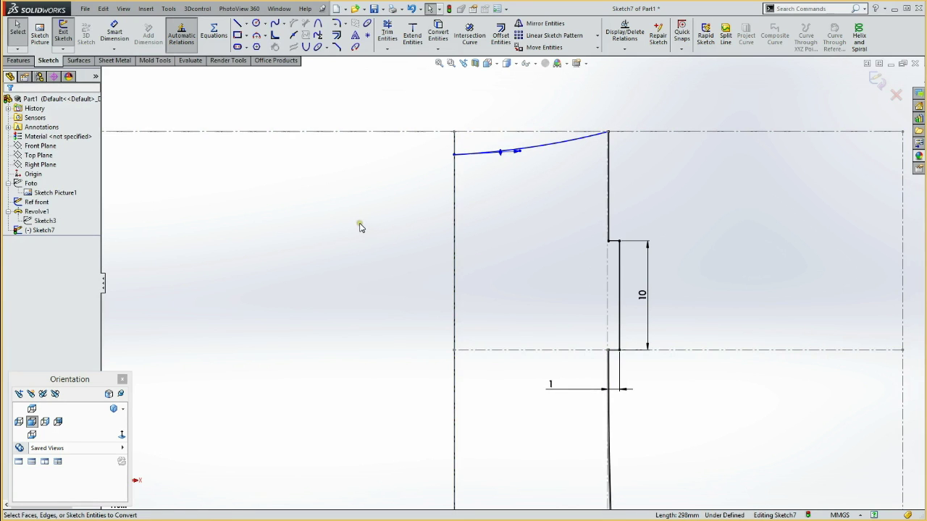
pyautogui.click(456, 230)
pyautogui.click(487, 183)
pyautogui.click(36, 202)
pyautogui.click(49, 190)
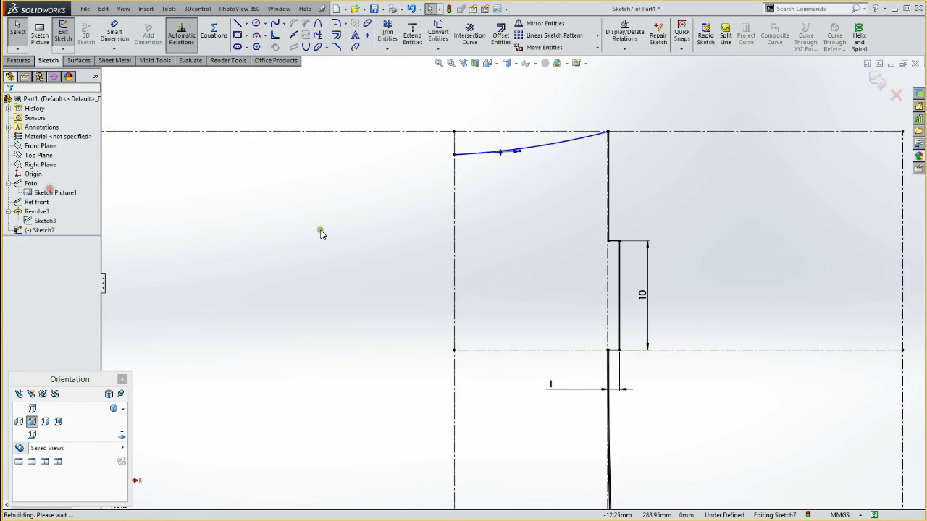
# Dimension the spline's left end 1 mm below the top construction line.
pyautogui.press('d')
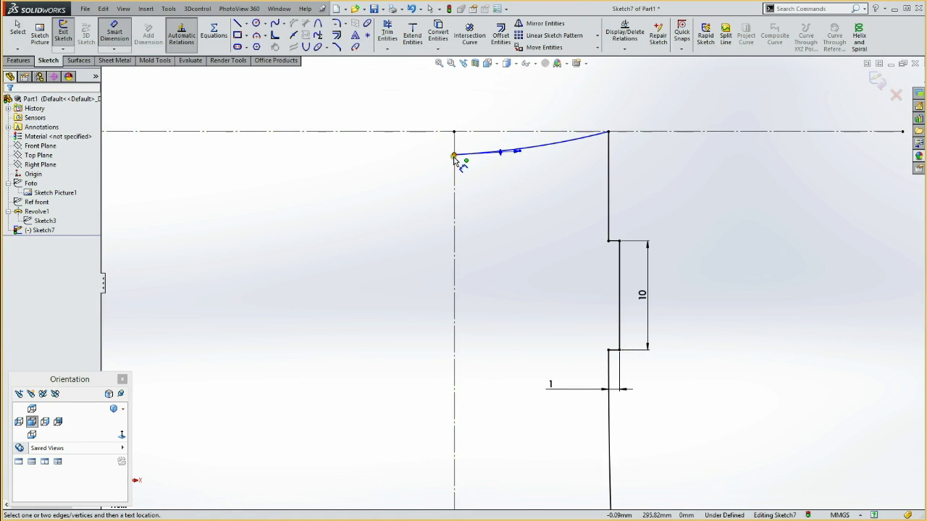
pyautogui.click(454, 154)
pyautogui.click(439, 131)
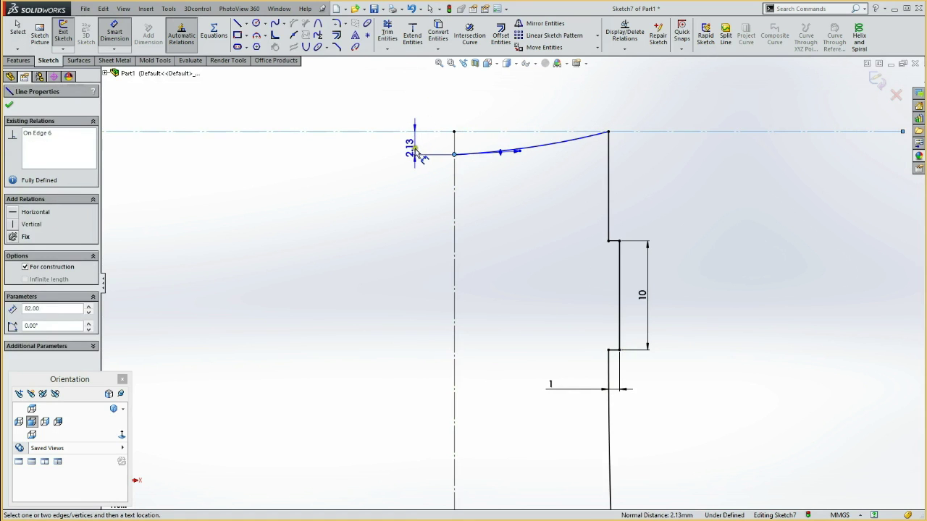
pyautogui.click(415, 150)
pyautogui.write('1')
pyautogui.press('Return')
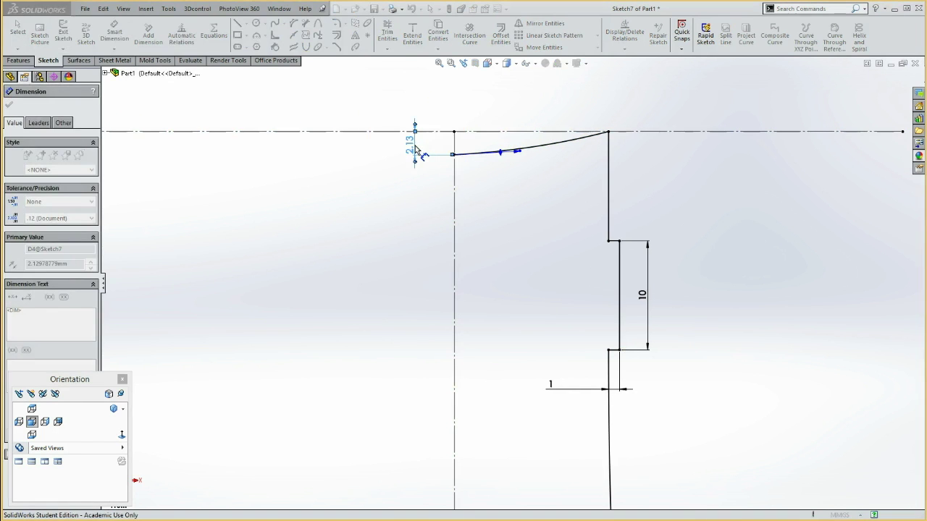
pyautogui.moveTo(409, 142); pyautogui.dragTo(404, 192)
# Give both spline ends horizontal tangent relations so the sketch is fully defined.
pyautogui.click(522, 140)
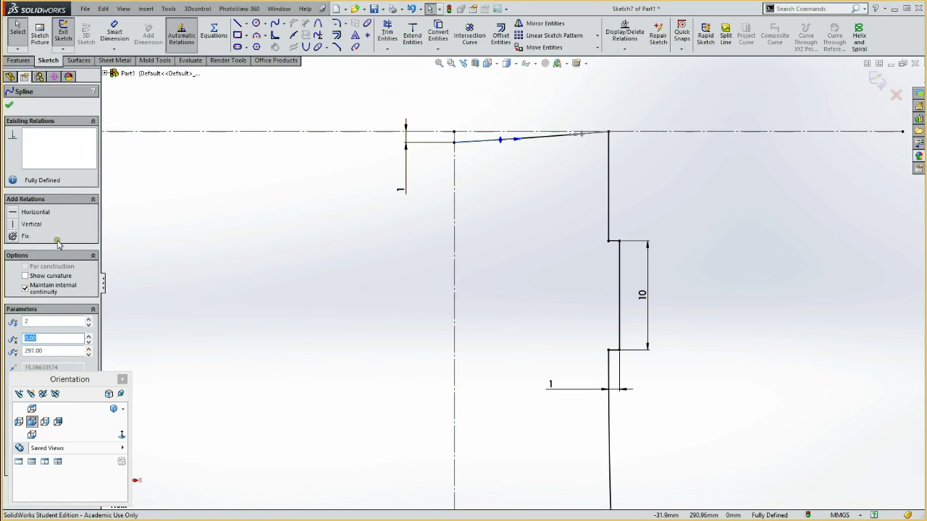
pyautogui.click(14, 214)
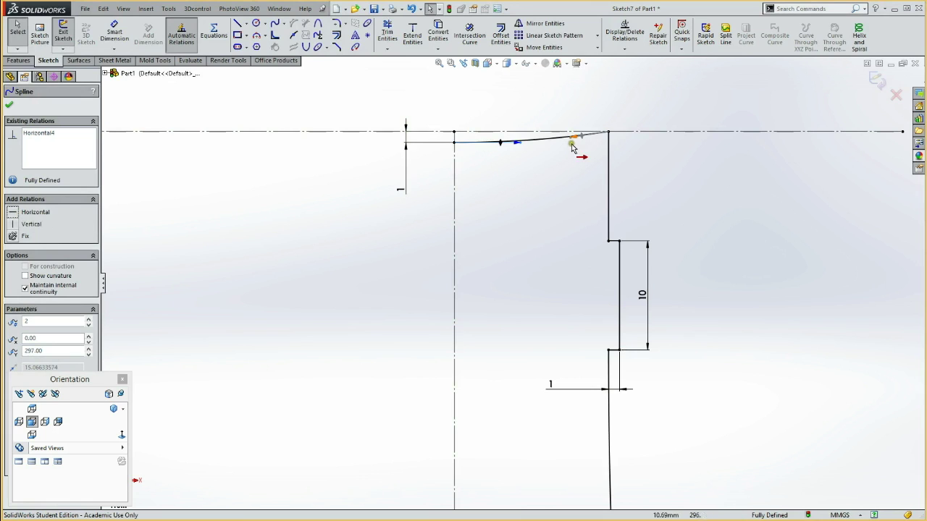
pyautogui.moveTo(572, 141); pyautogui.dragTo(557, 137)
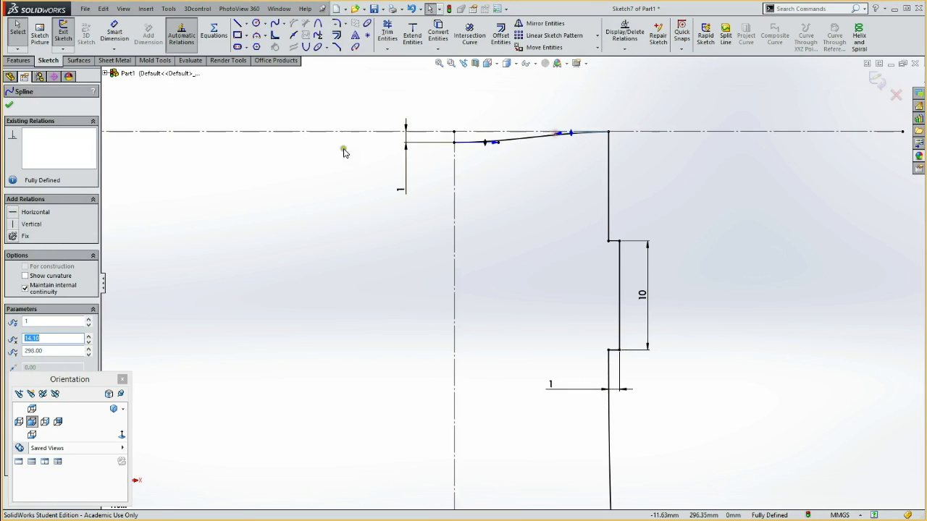
pyautogui.click(13, 212)
pyautogui.click(568, 242)
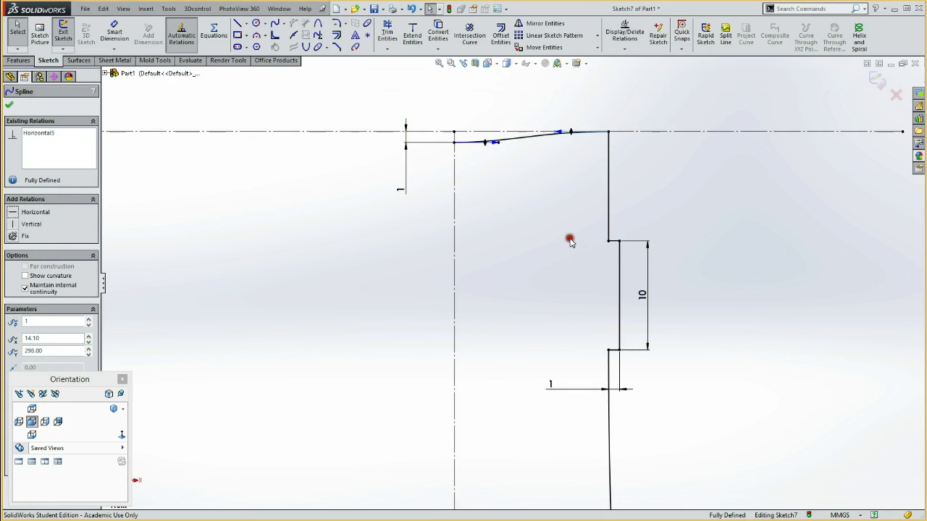
pyautogui.click(557, 135)
pyautogui.click(560, 135)
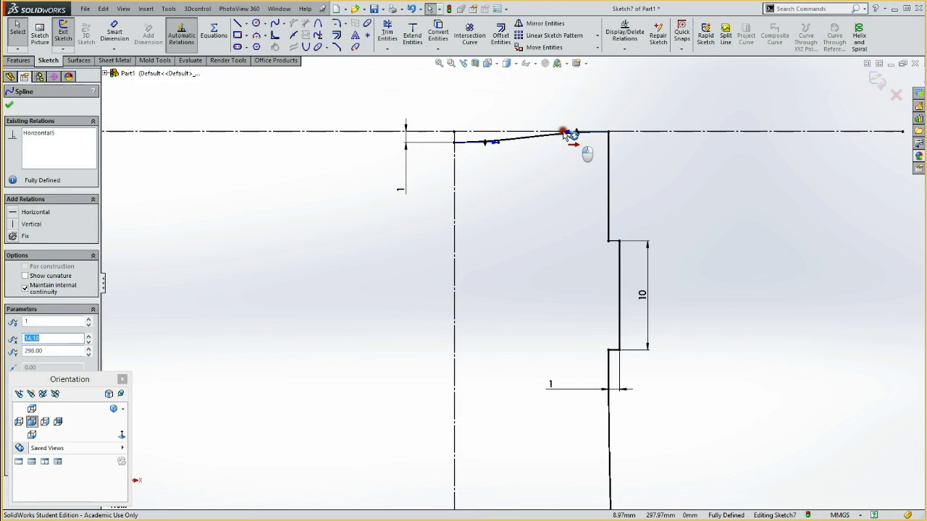
pyautogui.click(514, 143)
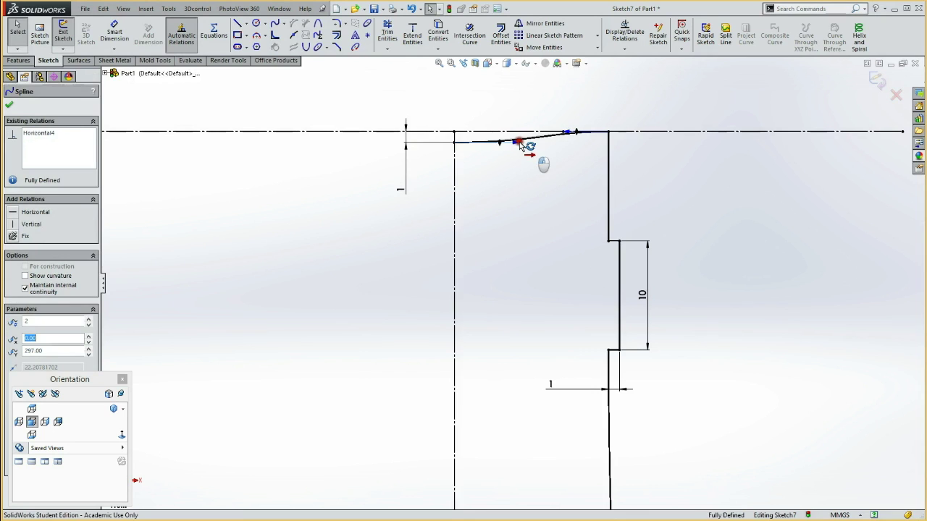
pyautogui.click(581, 185)
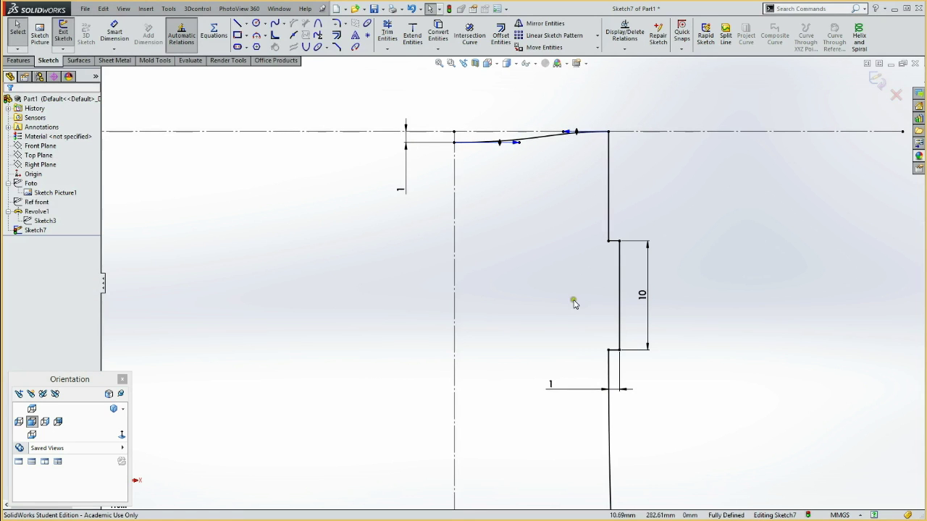
pyautogui.scroll(3, 559, 297)
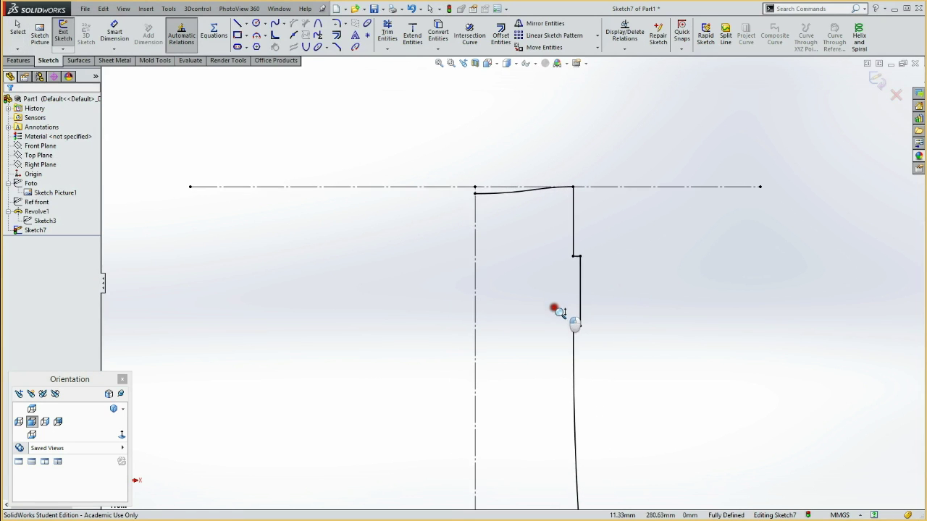
# Pan to see the whole profile and show Sketch3's construction lines for reference.
pyautogui.keyDown('ctrl'); pyautogui.moveTo(507, 391); pyautogui.dragTo(518, 265, button='middle'); pyautogui.keyUp('ctrl')
pyautogui.moveTo(519, 265); pyautogui.dragTo(527, 271)
pyautogui.press('Escape')
pyautogui.click(42, 213)
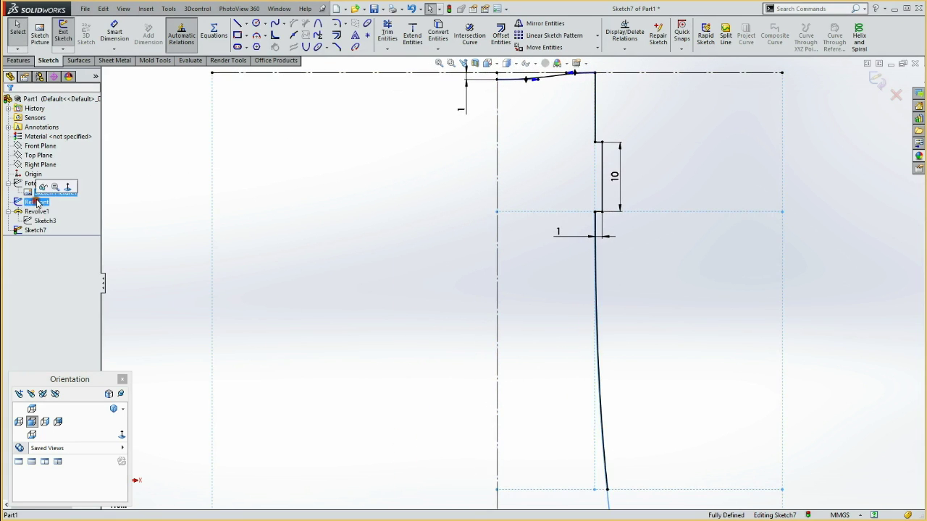
pyautogui.click(44, 187)
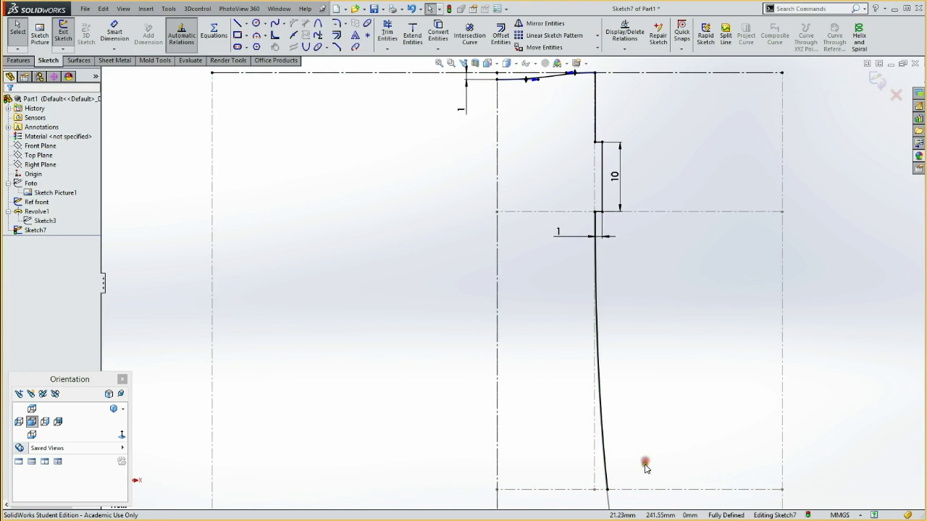
# Close the profile with a horizontal bottom line and a 59 mm vertical line, then start Revolve.
pyautogui.press('l')
pyautogui.click(608, 490)
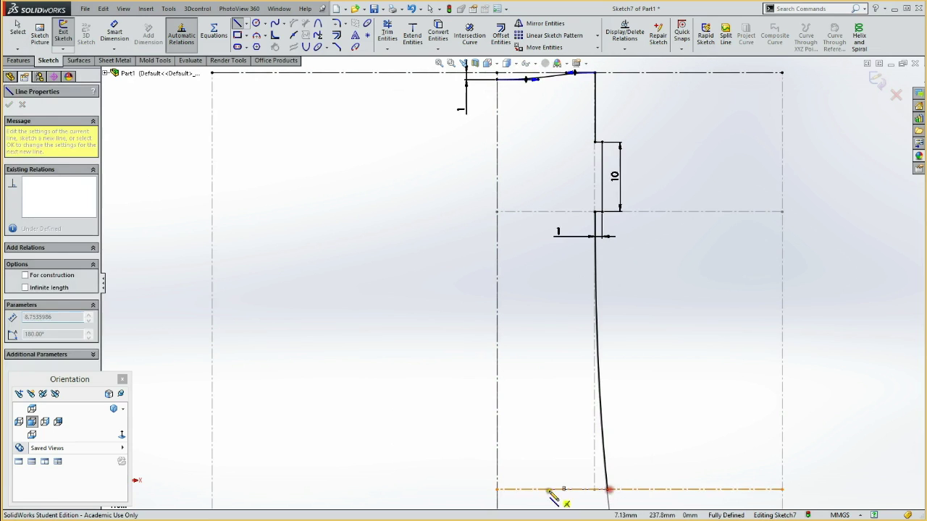
pyautogui.click(497, 490)
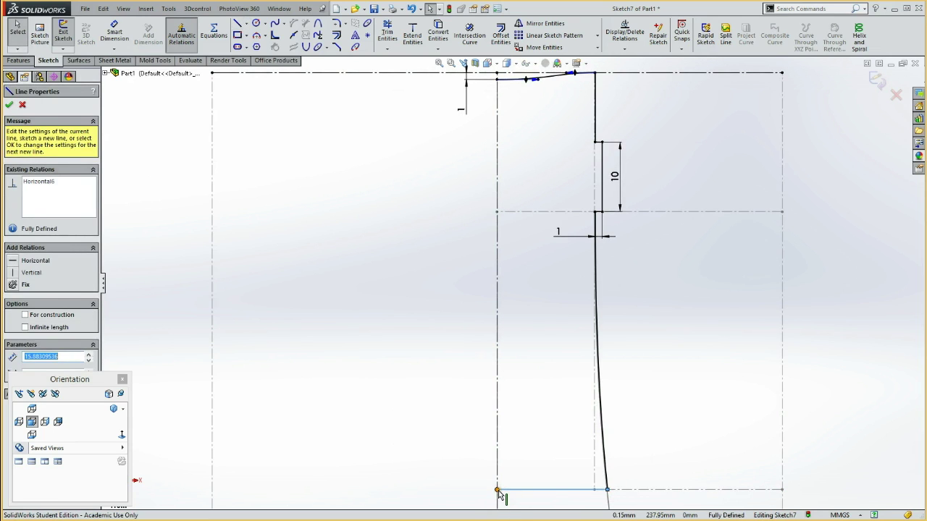
pyautogui.click(497, 490)
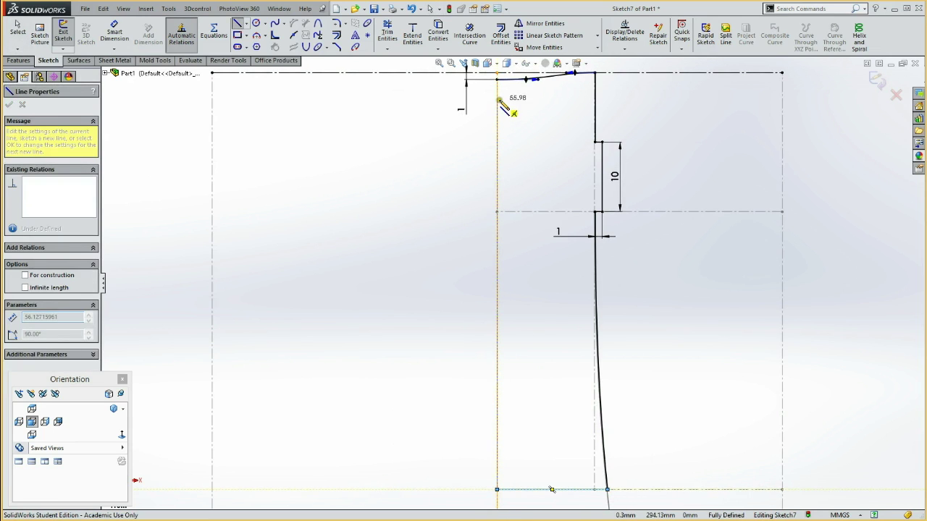
pyautogui.click(496, 79)
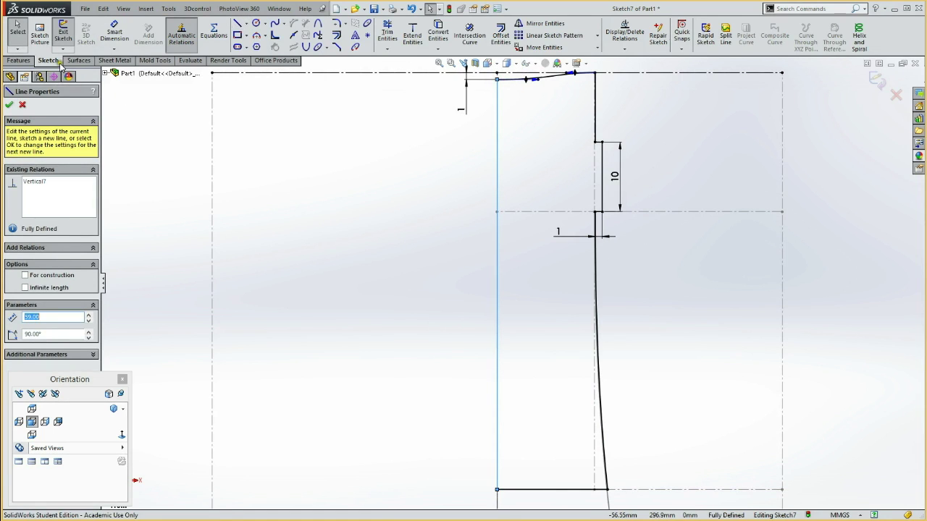
pyautogui.click(22, 61)
pyautogui.click(81, 35)
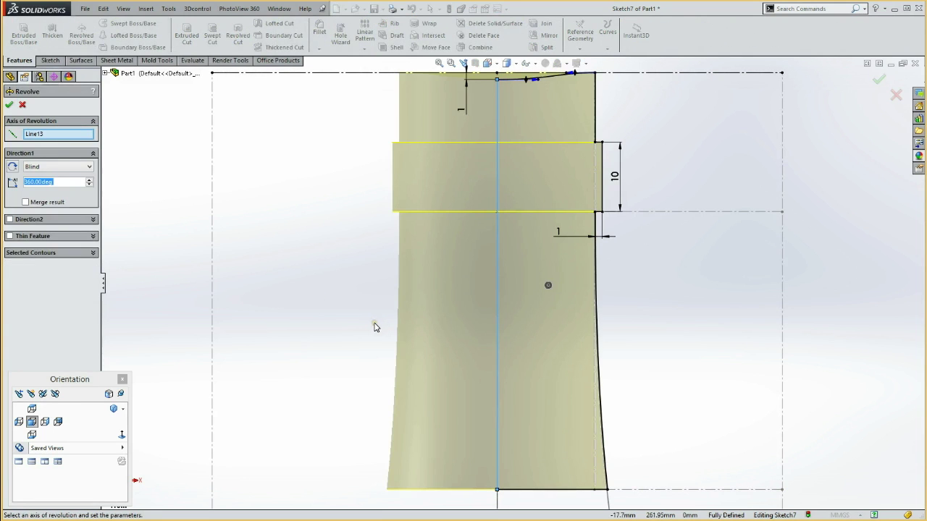
# Revolve the profile 360° around Line13 into the separate solid body Revolve2, then reconfirm its settings.
pyautogui.click(8, 105)
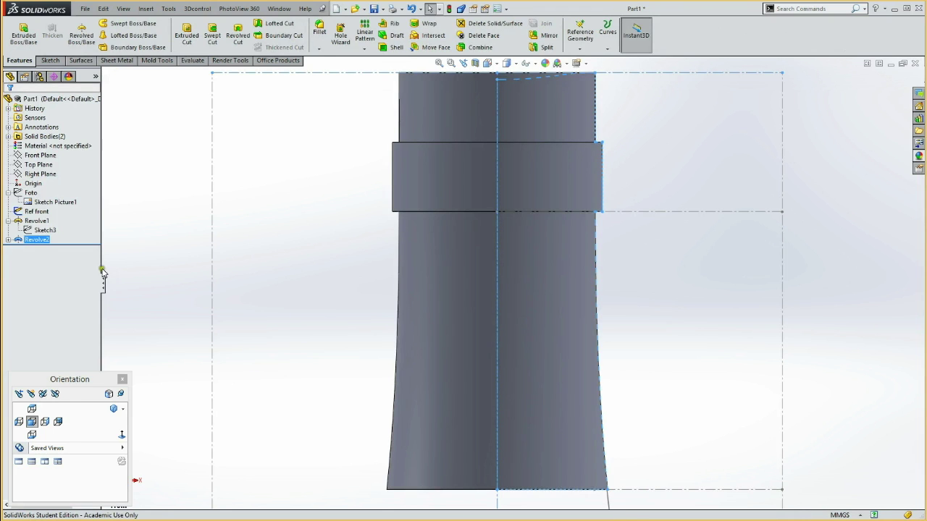
pyautogui.click(31, 239)
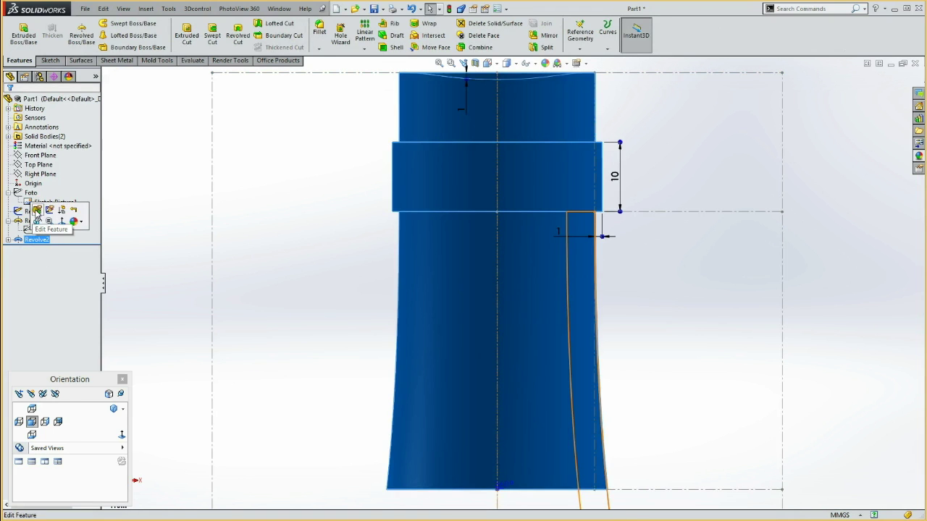
pyautogui.click(38, 211)
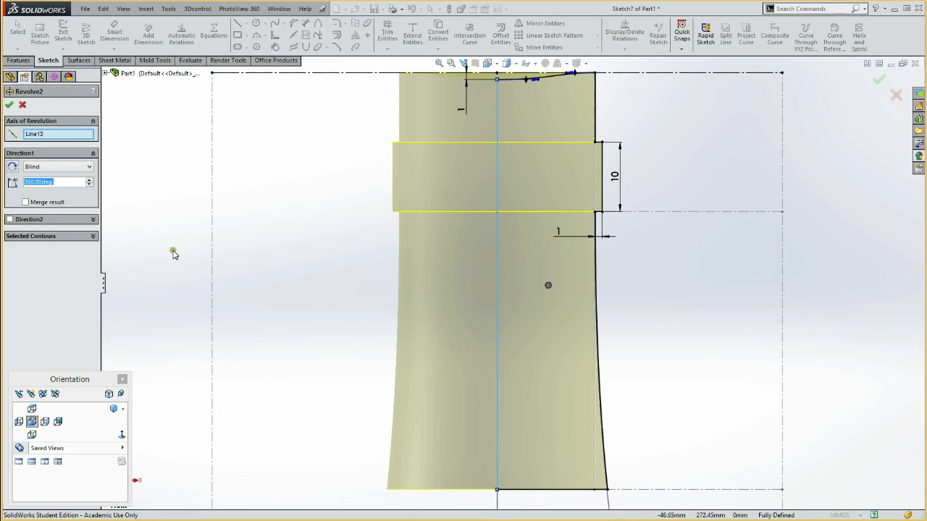
pyautogui.click(9, 106)
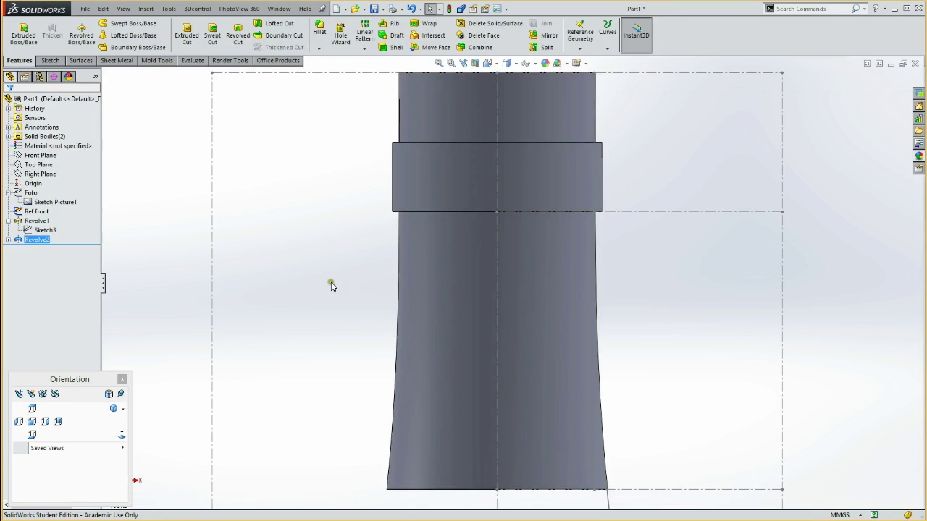
# Tilt the view to a 3D angle and start a constant-size Fillet on the bottle.
pyautogui.moveTo(314, 221)
pyautogui.mouseDown(button='middle')
pyautogui.moveTo(294, 261)
pyautogui.moveTo(300, 152)
pyautogui.mouseUp(button='middle')
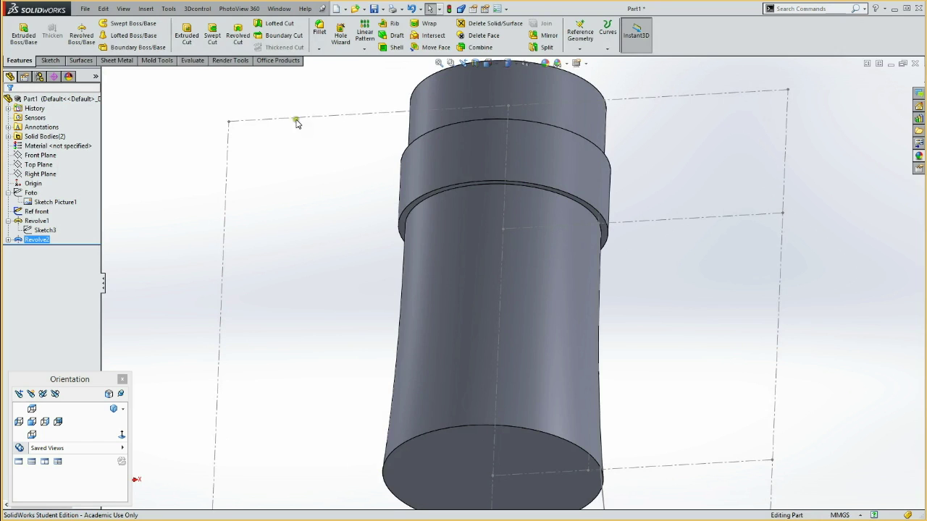
pyautogui.click(320, 32)
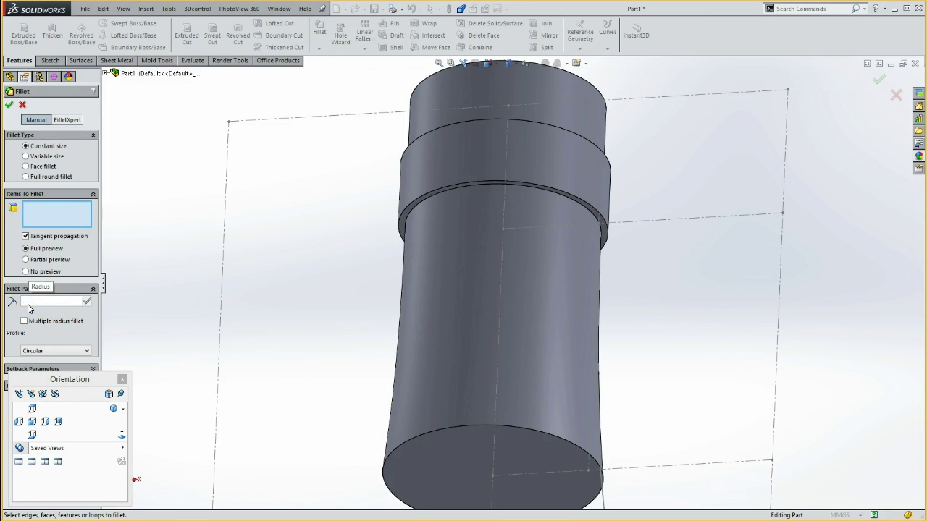
# Round the four collar ring edges with a 0.48 mm fillet (Fillet1).
pyautogui.write('48')
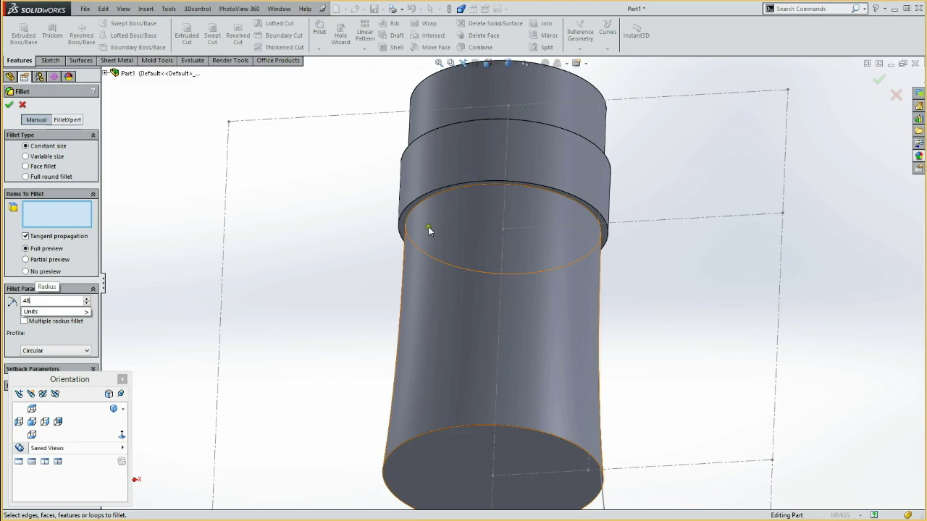
pyautogui.click(441, 194)
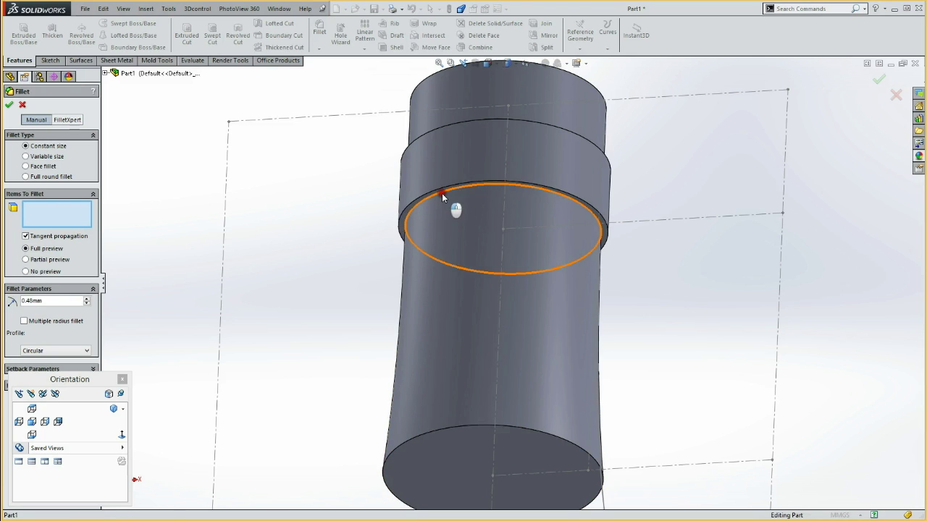
pyautogui.click(438, 192)
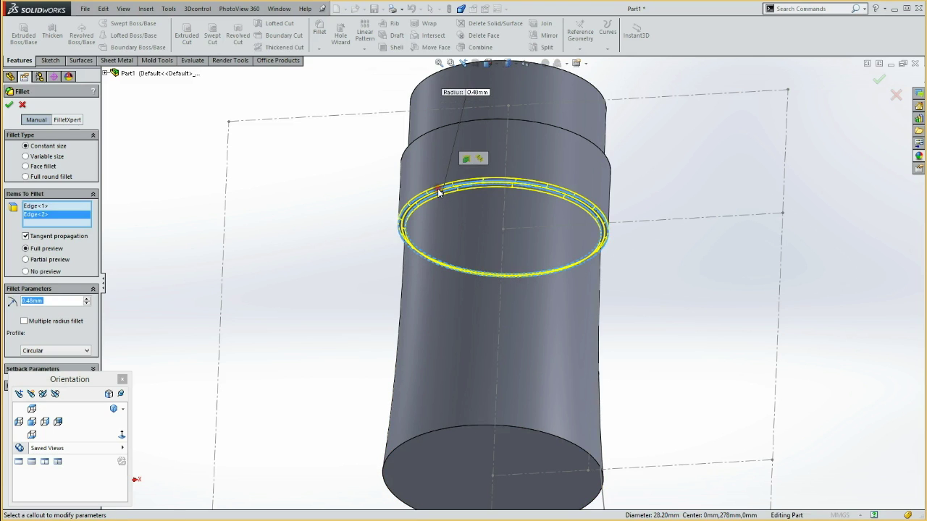
pyautogui.click(422, 140)
pyautogui.moveTo(374, 149); pyautogui.dragTo(391, 297, button='middle')
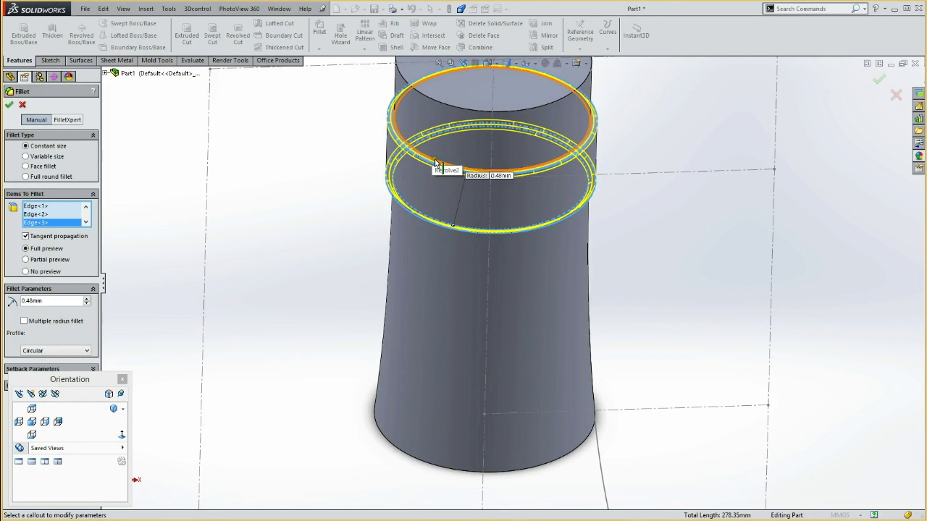
pyautogui.click(435, 163)
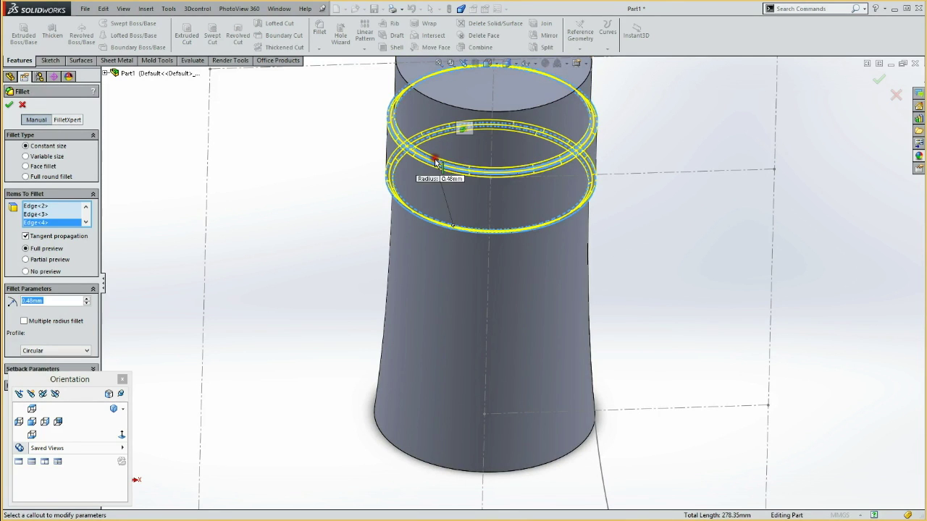
pyautogui.click(10, 106)
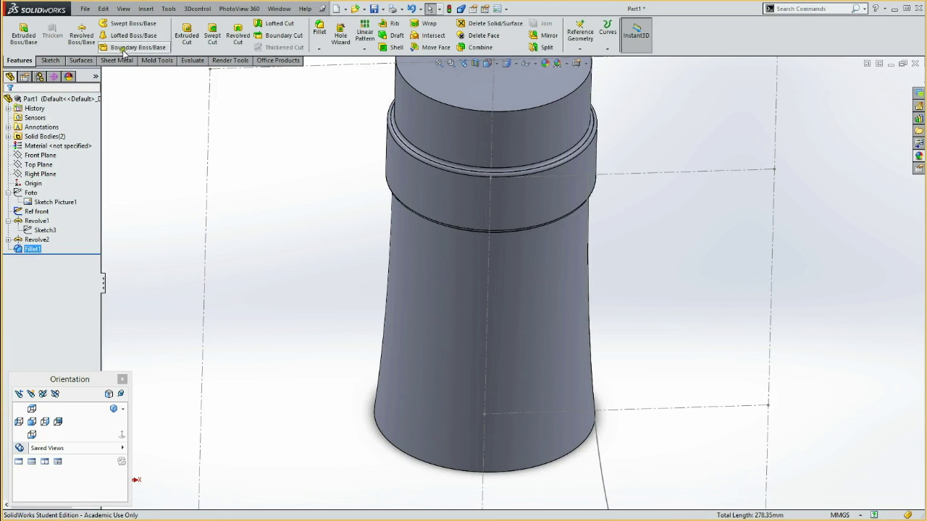
# Add a 1 mm fillet (Fillet2) to the bottle's top rim edge.
pyautogui.click(320, 30)
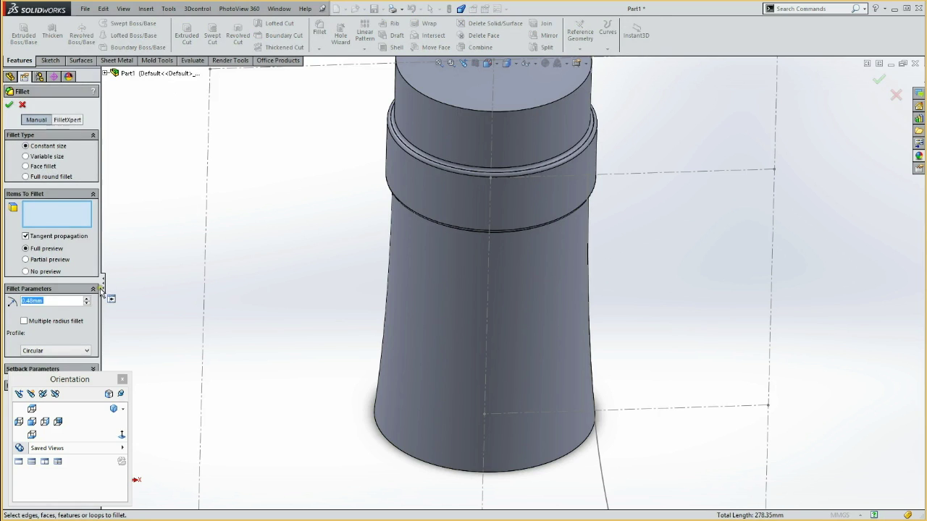
pyautogui.write('1')
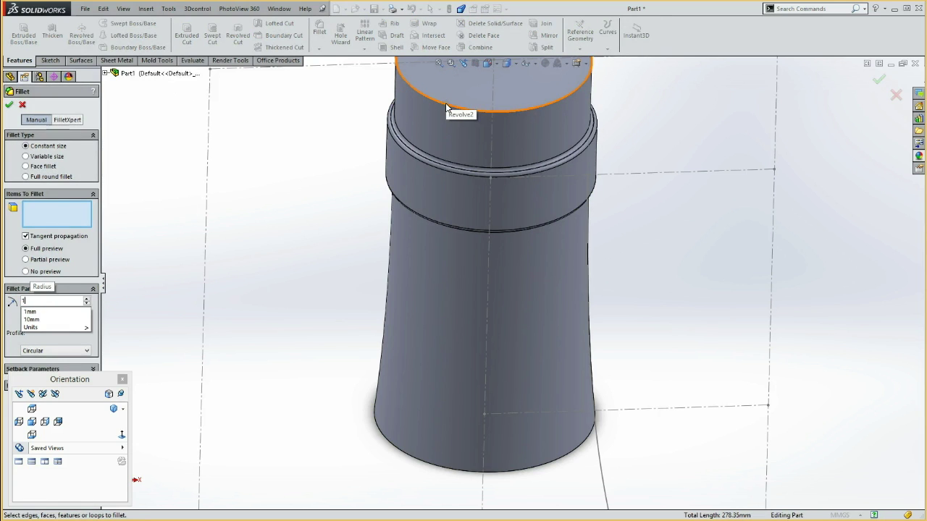
pyautogui.click(446, 108)
pyautogui.click(9, 106)
pyautogui.moveTo(281, 367); pyautogui.dragTo(265, 242, button='middle')
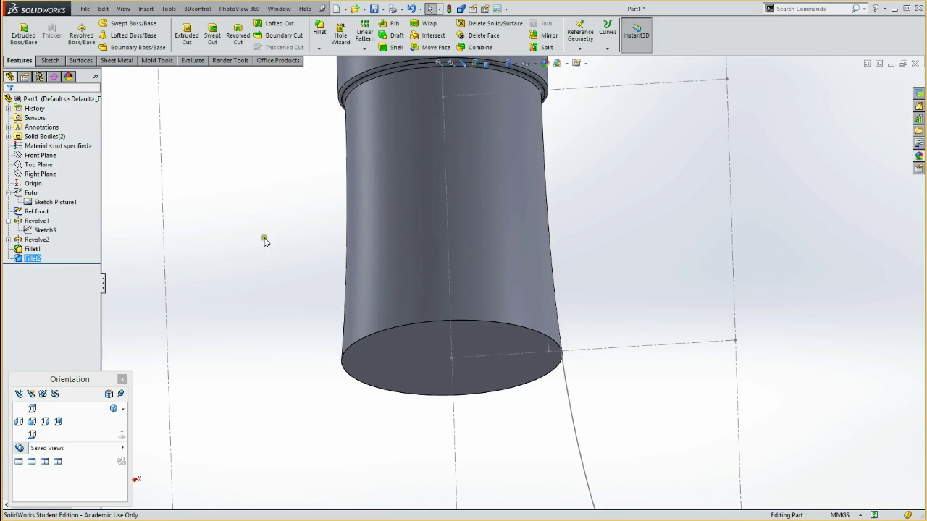
# Create Fillet3, a 0.1 mm round on the neck body's bottom circular edge.
pyautogui.click(320, 31)
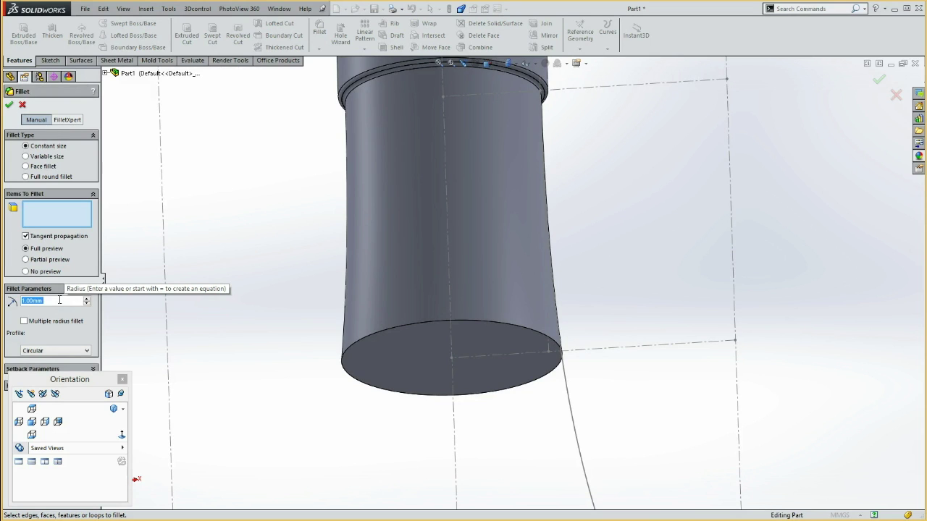
pyautogui.write('.1')
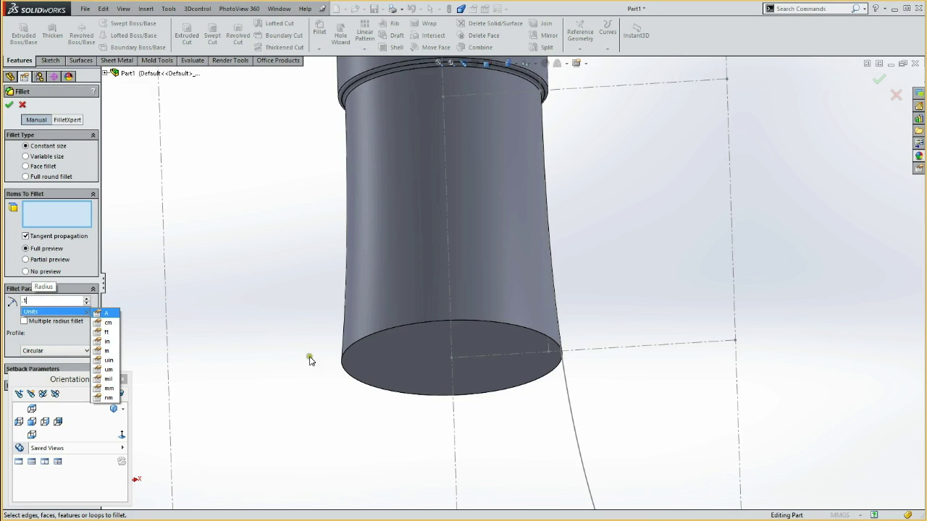
pyautogui.click(359, 337)
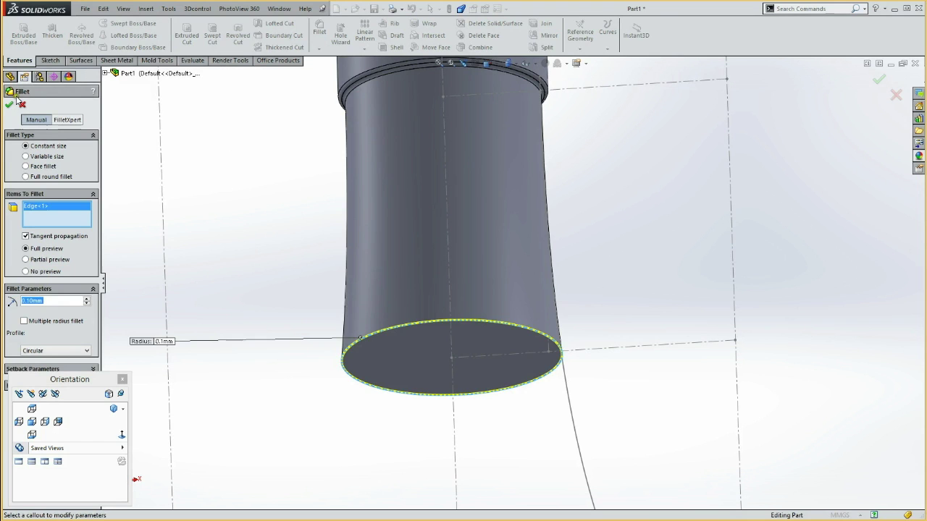
pyautogui.press('Return')
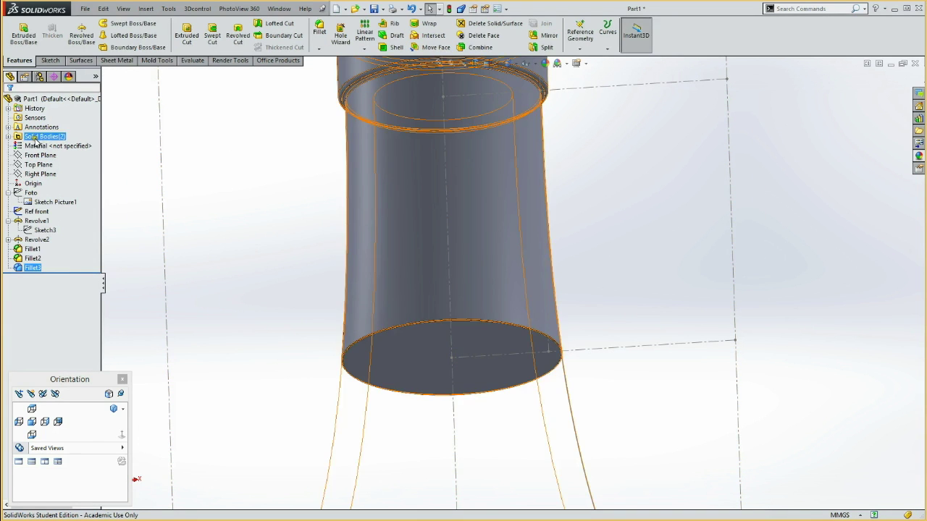
# Expand Solid Bodies, select the flared lower body Revolve1, and view the bottle from the front.
pyautogui.click(9, 137)
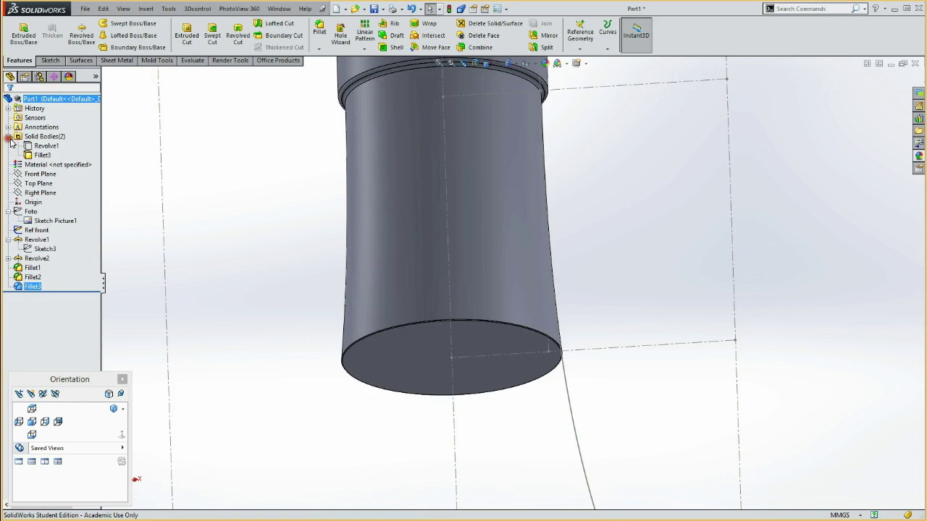
pyautogui.click(47, 146)
pyautogui.click(50, 132)
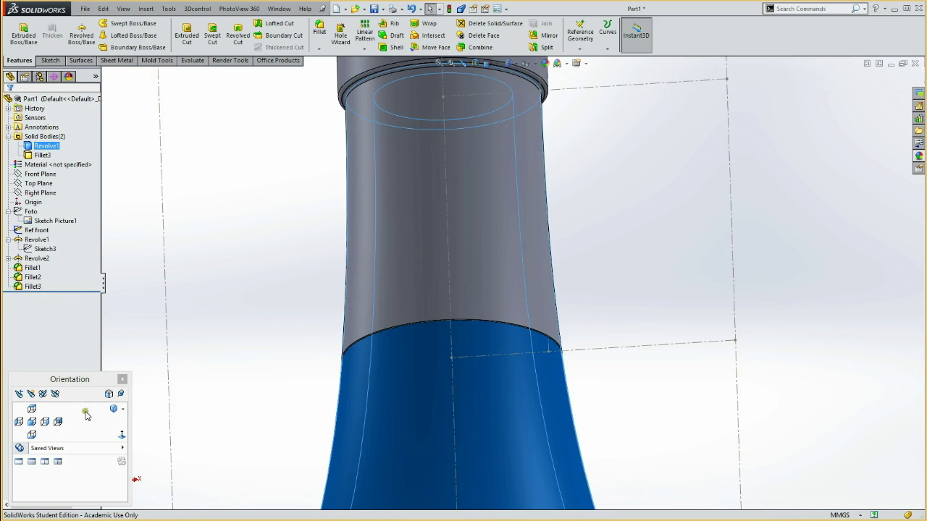
pyautogui.click(33, 422)
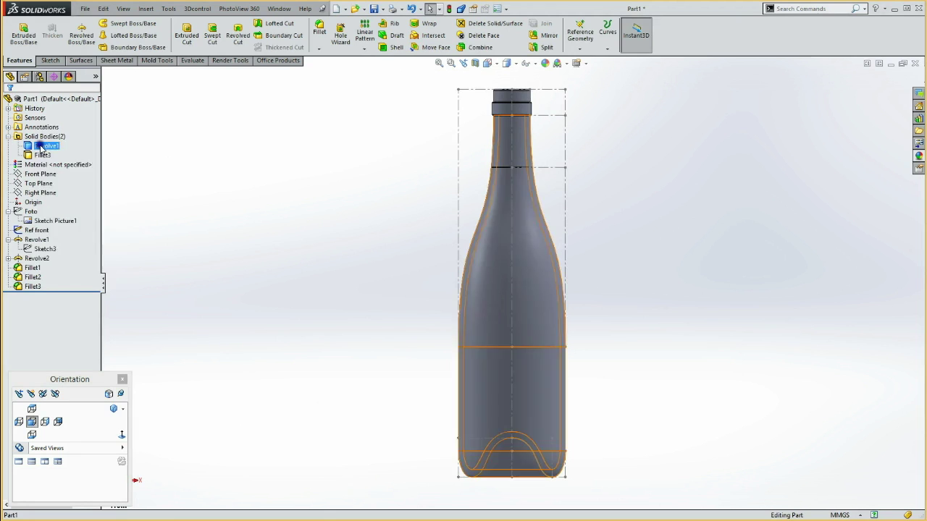
# Give the Revolve1 body a clear glass appearance and open its colour chooser on a custom slot.
pyautogui.rightClick(42, 147)
pyautogui.click(84, 129)
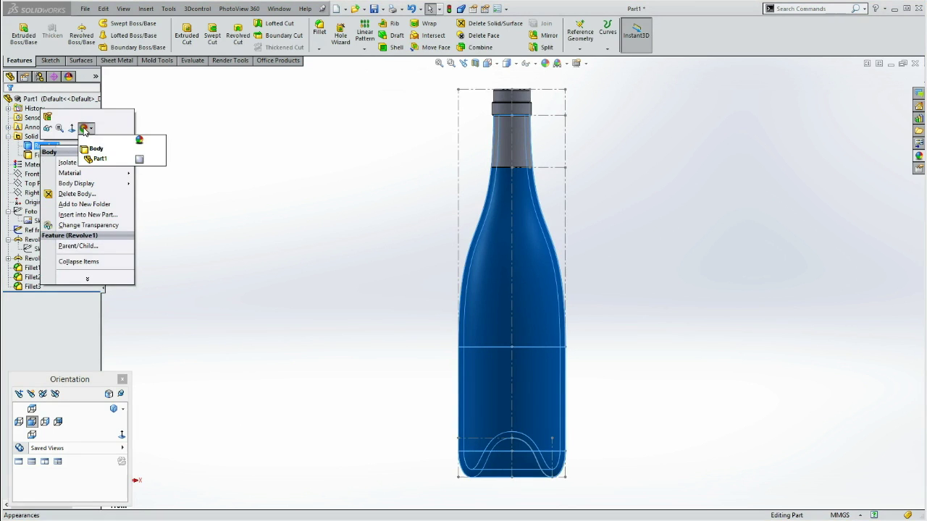
pyautogui.click(92, 155)
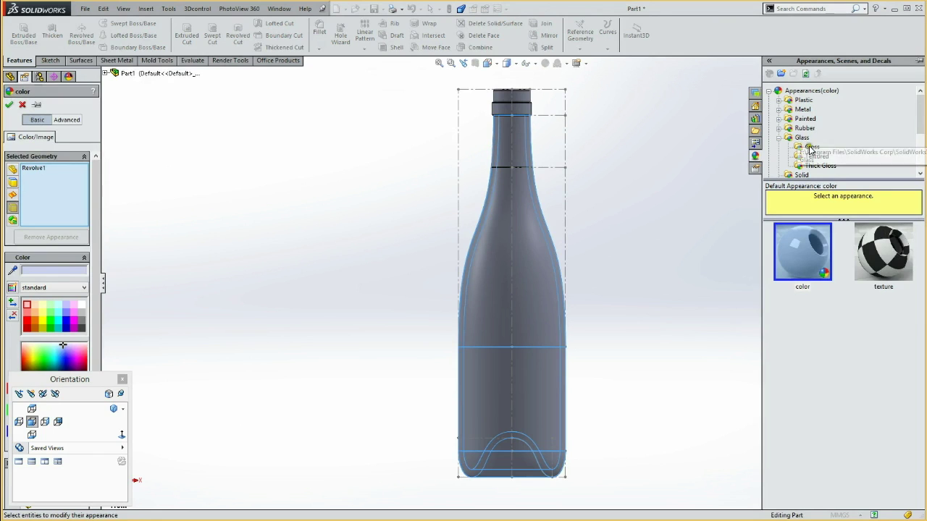
pyautogui.click(805, 141)
pyautogui.click(813, 243)
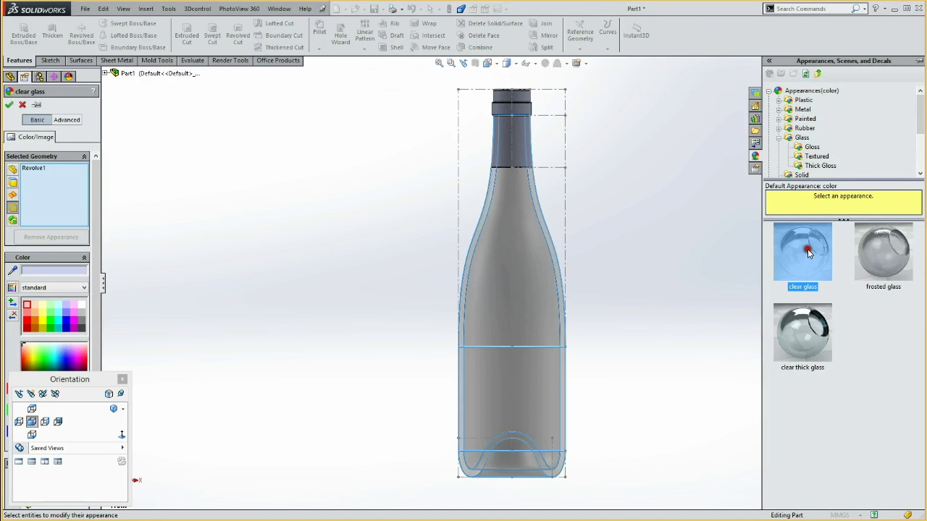
pyautogui.click(40, 273)
pyautogui.click(415, 293)
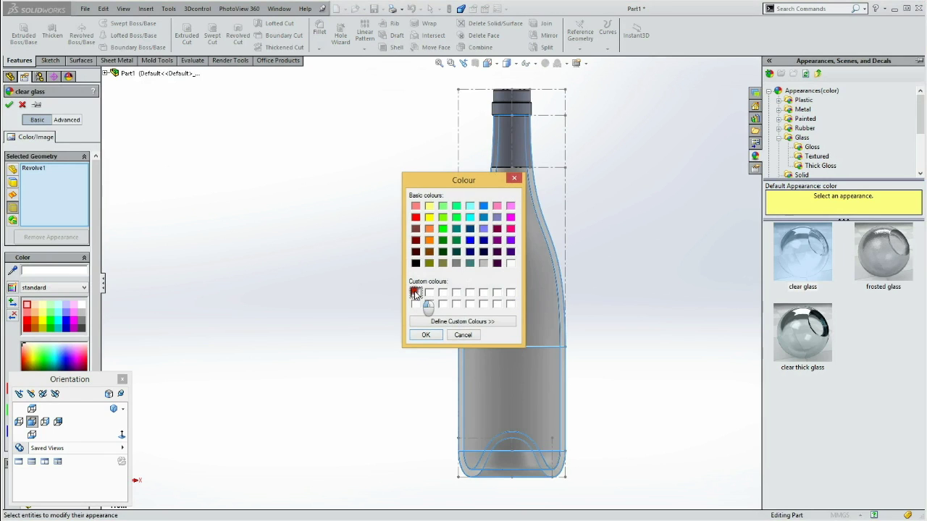
# Tint the clear glass olive green with custom colour RGB 176, 205, 29 and confirm the appearance.
pyautogui.click(433, 321)
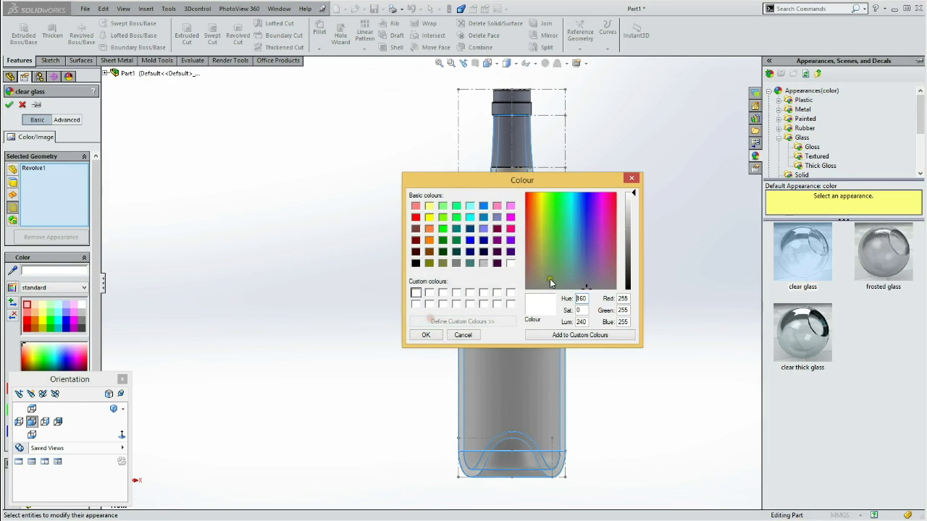
pyautogui.click(549, 209)
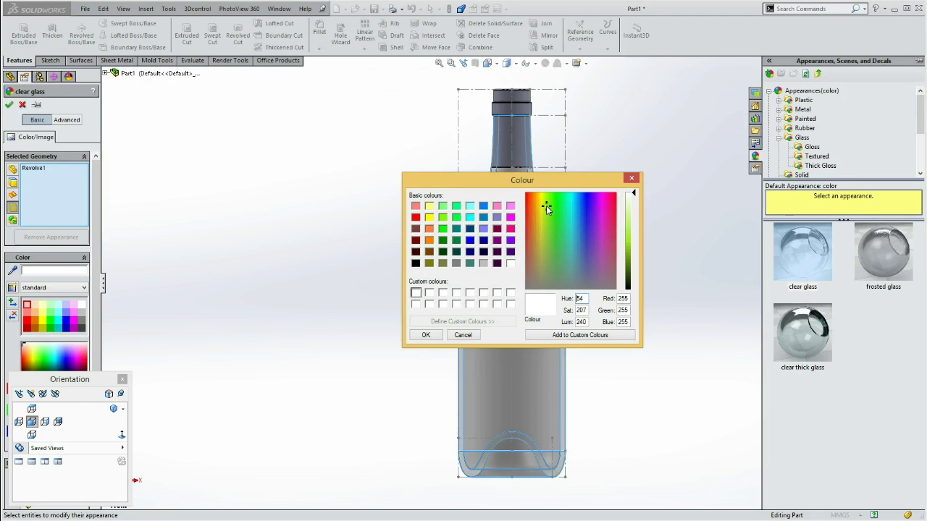
pyautogui.moveTo(634, 196); pyautogui.dragTo(633, 209)
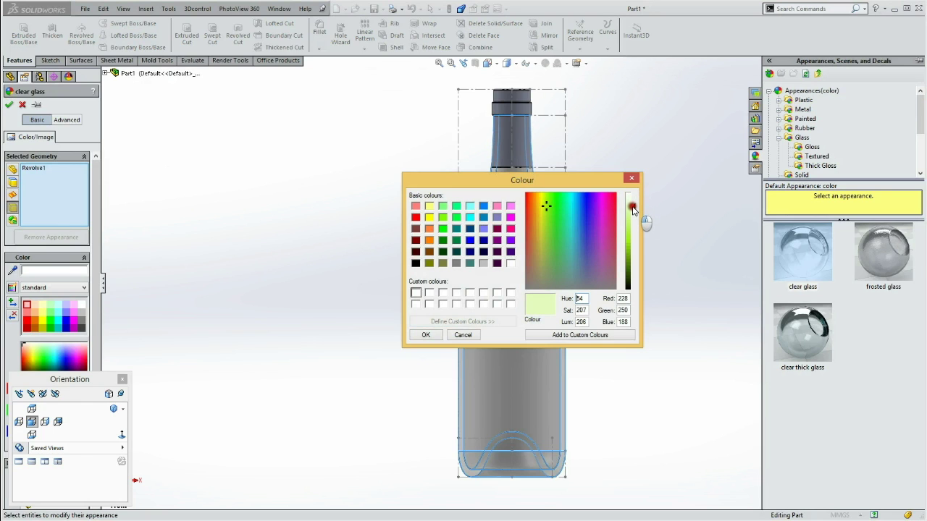
pyautogui.click(624, 299)
pyautogui.write('176')
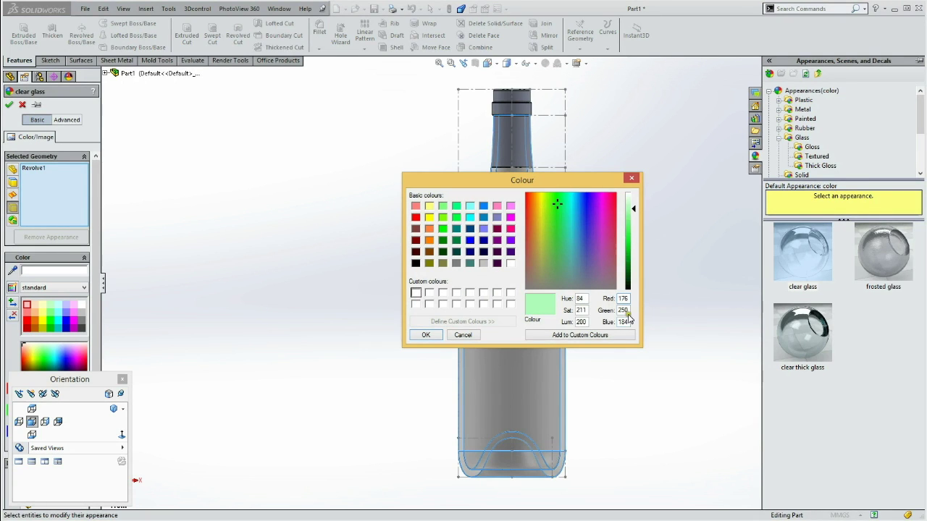
pyautogui.click(616, 310)
pyautogui.write('205')
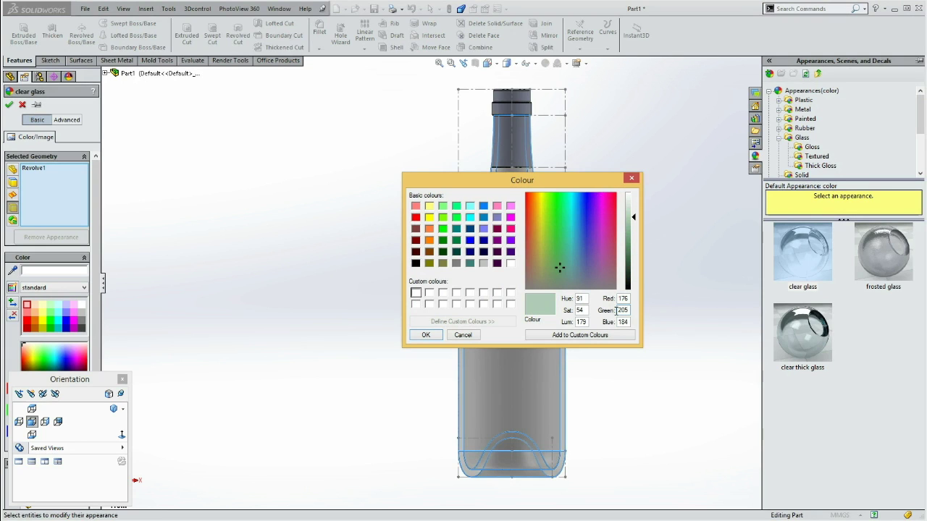
pyautogui.doubleClick(627, 323)
pyautogui.write('29')
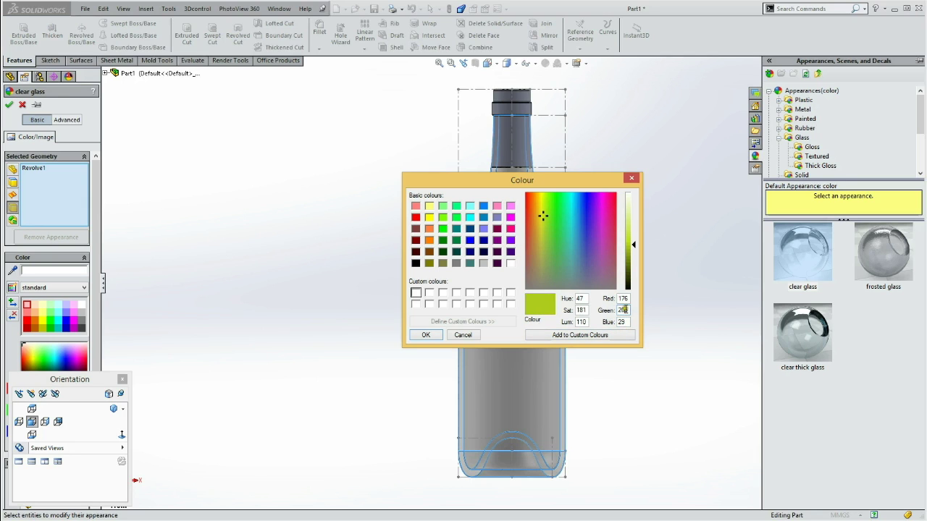
pyautogui.click(555, 335)
pyautogui.click(426, 335)
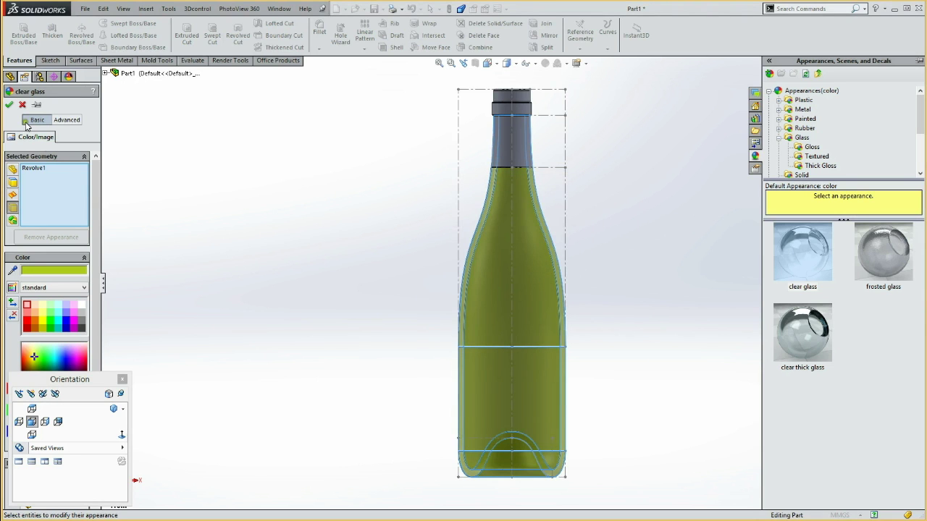
pyautogui.click(8, 104)
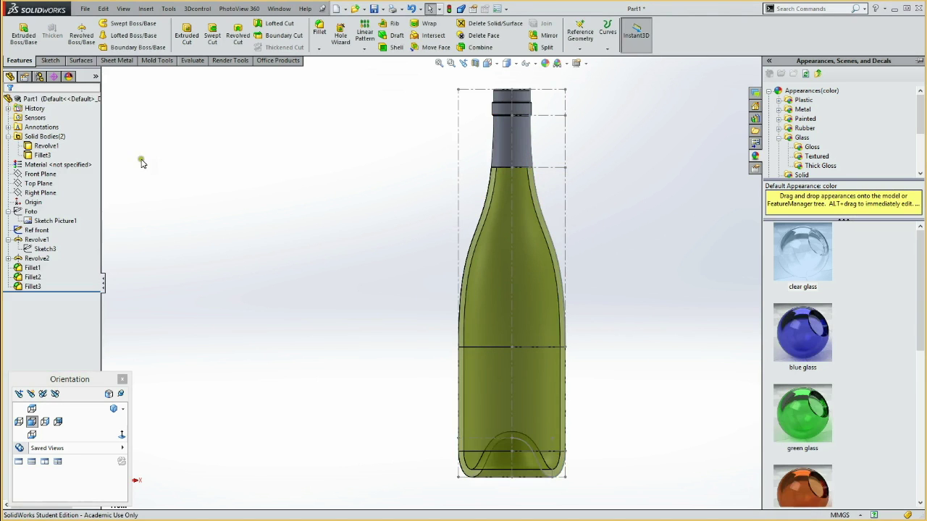
# Apply white low gloss plastic to the Fillet3 neck body and open its colour chooser.
pyautogui.click(42, 154)
pyautogui.rightClick(42, 155)
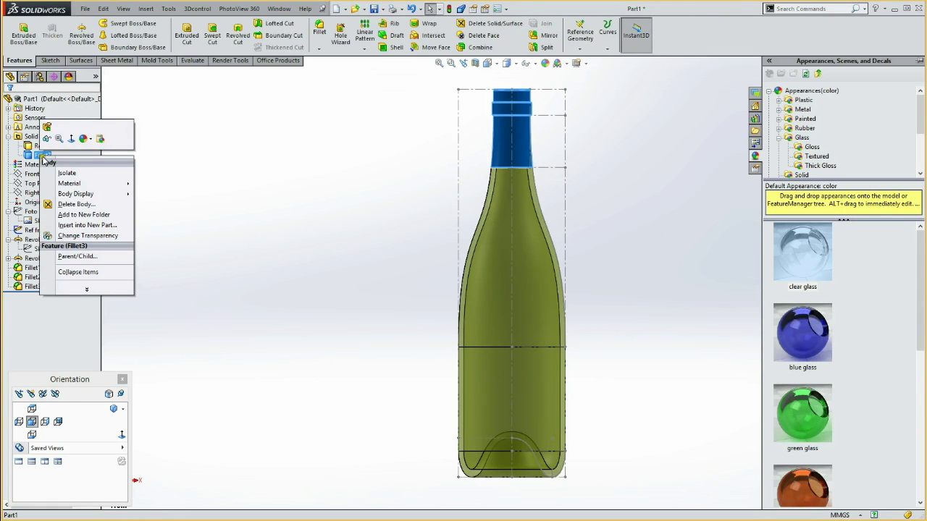
pyautogui.click(83, 138)
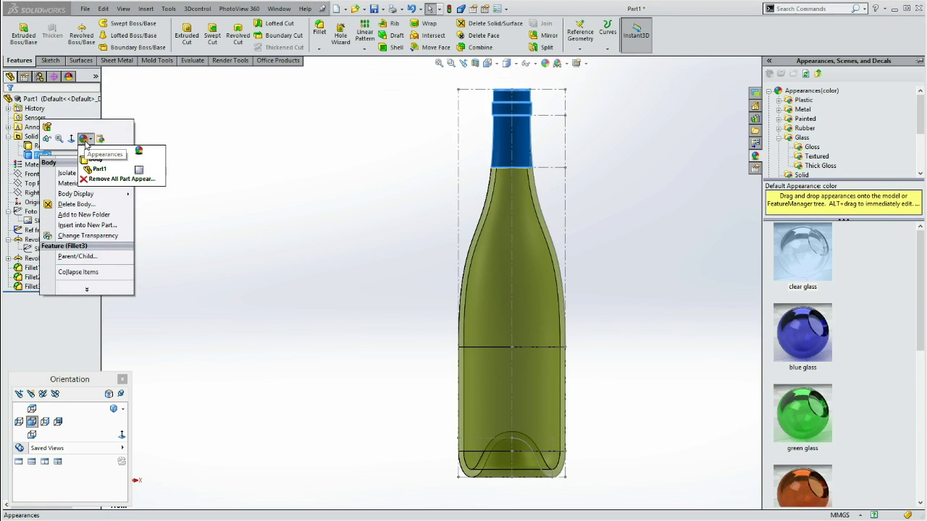
pyautogui.click(93, 158)
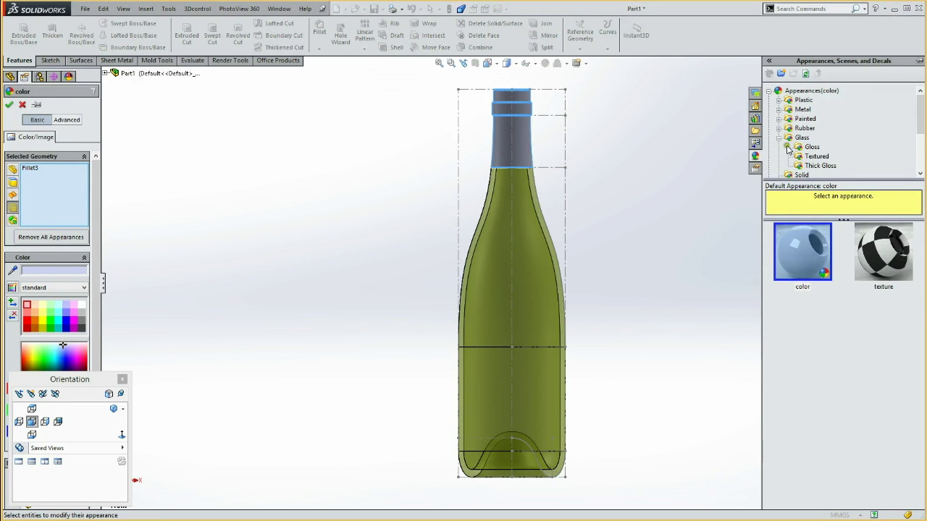
pyautogui.click(779, 138)
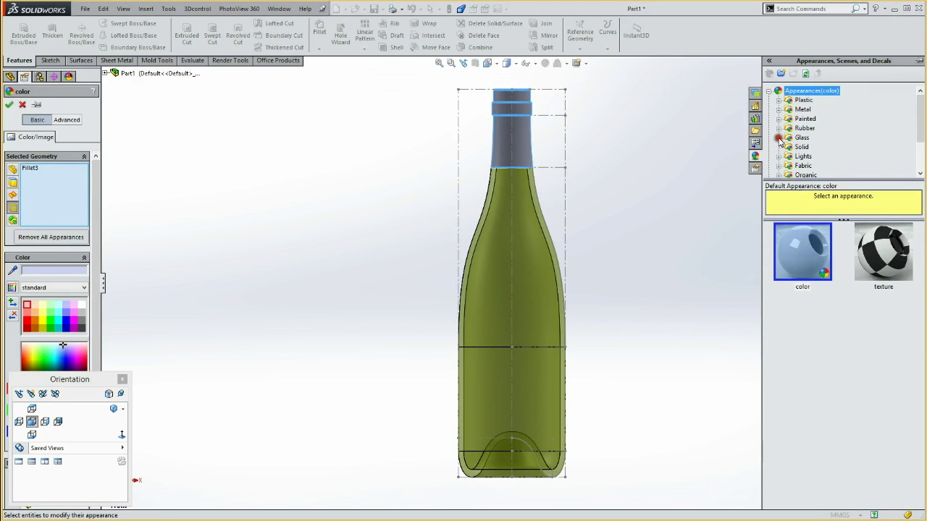
pyautogui.click(779, 101)
pyautogui.click(815, 120)
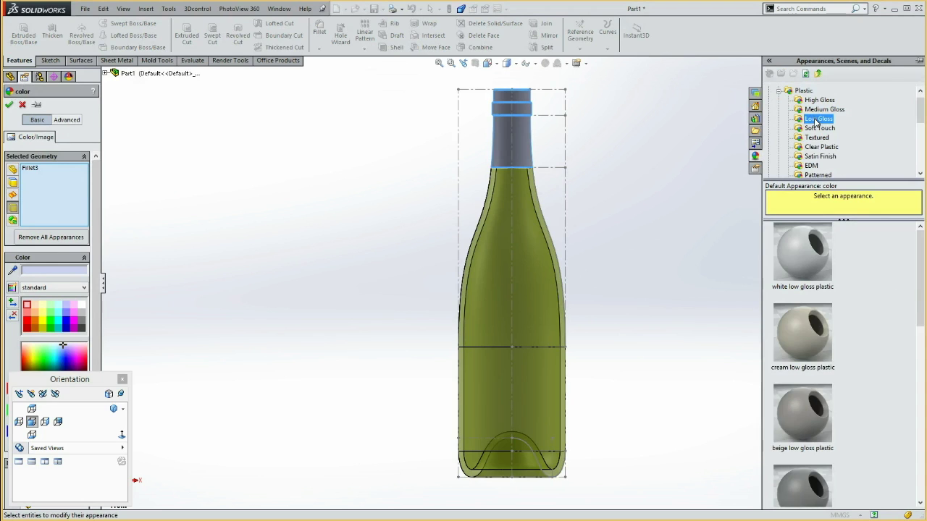
pyautogui.click(805, 271)
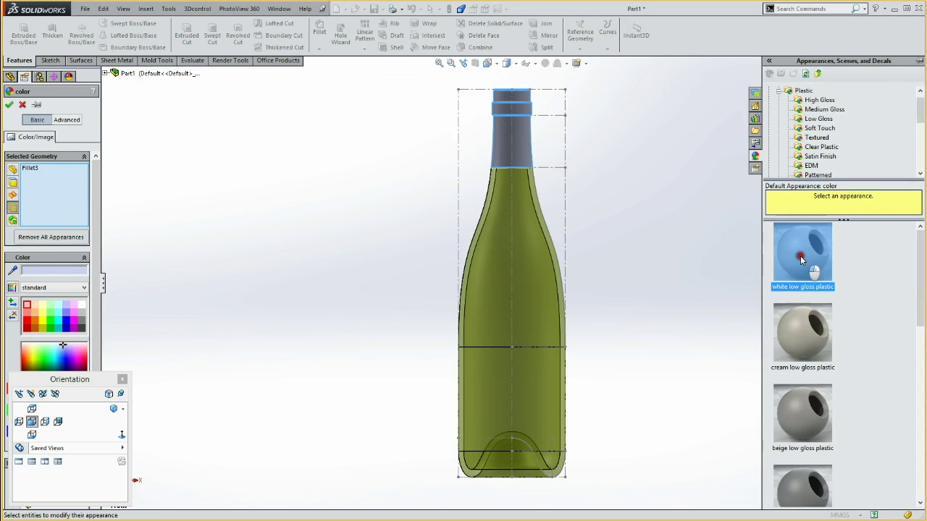
pyautogui.click(39, 270)
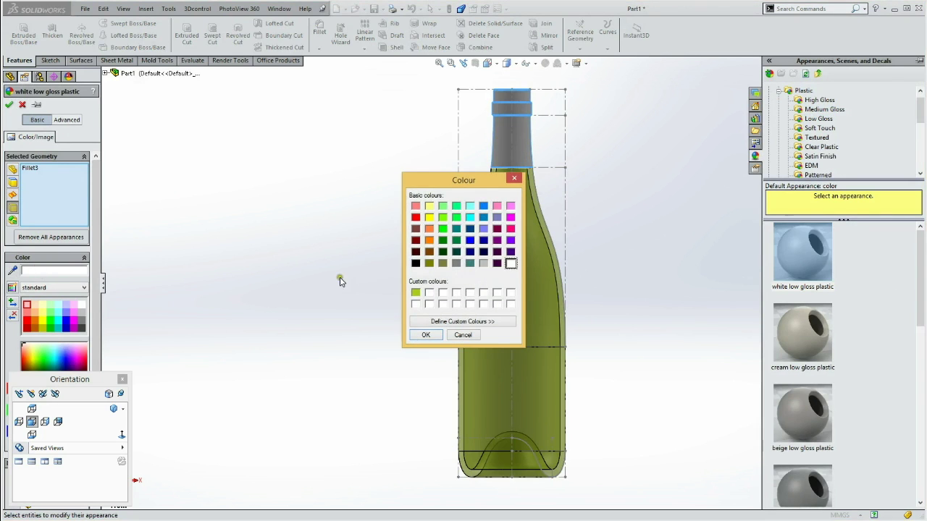
# Tint the neck's plastic dark green with custom colour RGB 0, 91, 41 and confirm it.
pyautogui.click(430, 293)
pyautogui.click(443, 321)
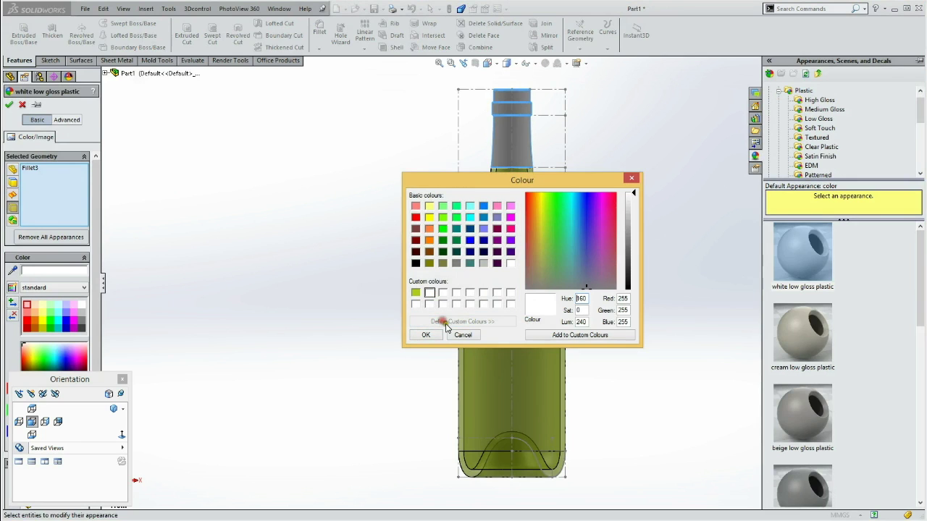
pyautogui.click(561, 215)
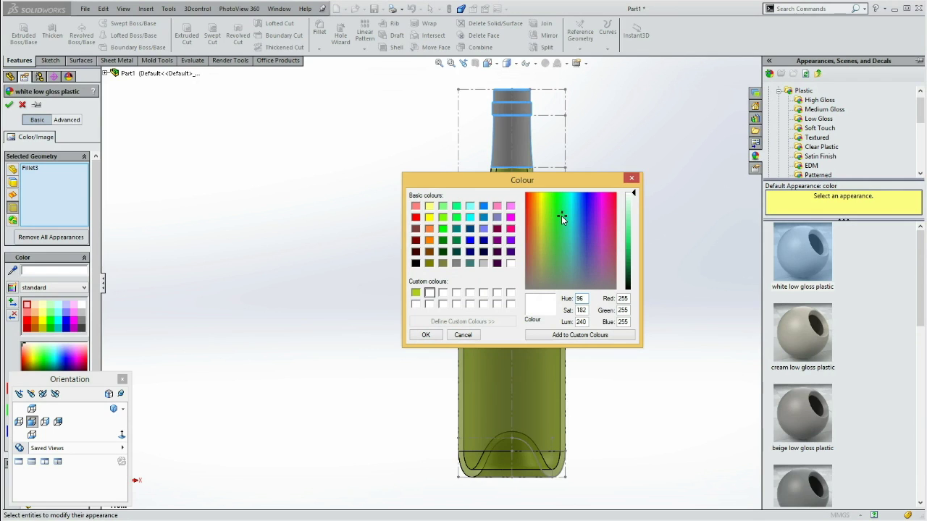
pyautogui.moveTo(634, 194); pyautogui.dragTo(631, 279)
pyautogui.doubleClick(623, 299)
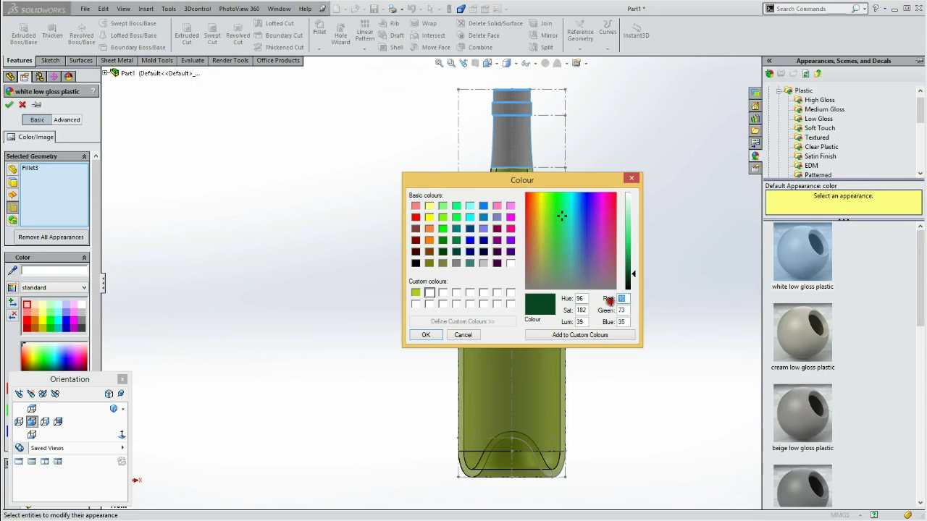
pyautogui.write('0')
pyautogui.doubleClick(626, 310)
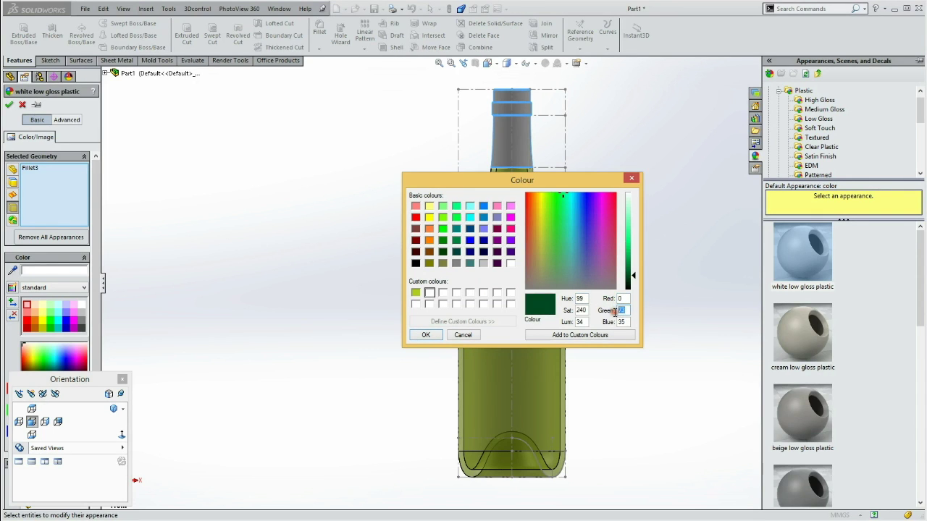
pyautogui.write('91')
pyautogui.doubleClick(623, 322)
pyautogui.write('41')
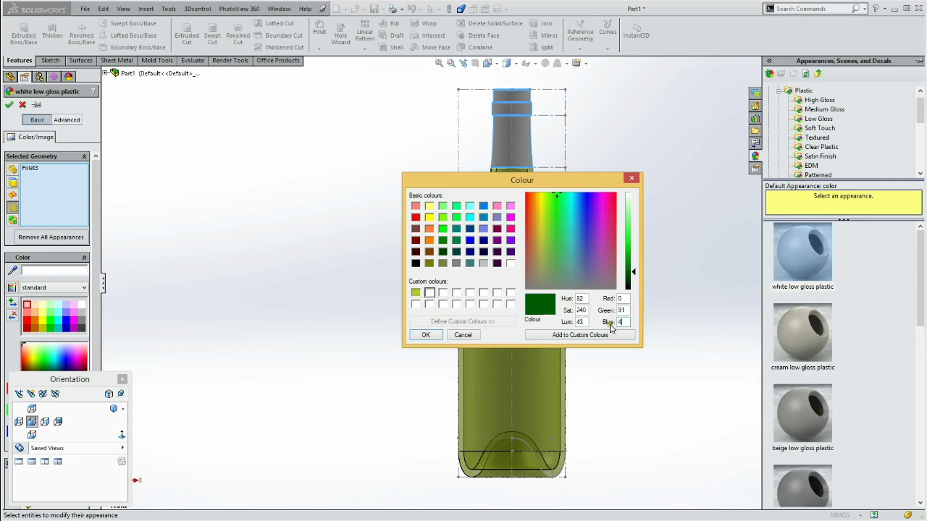
pyautogui.click(600, 335)
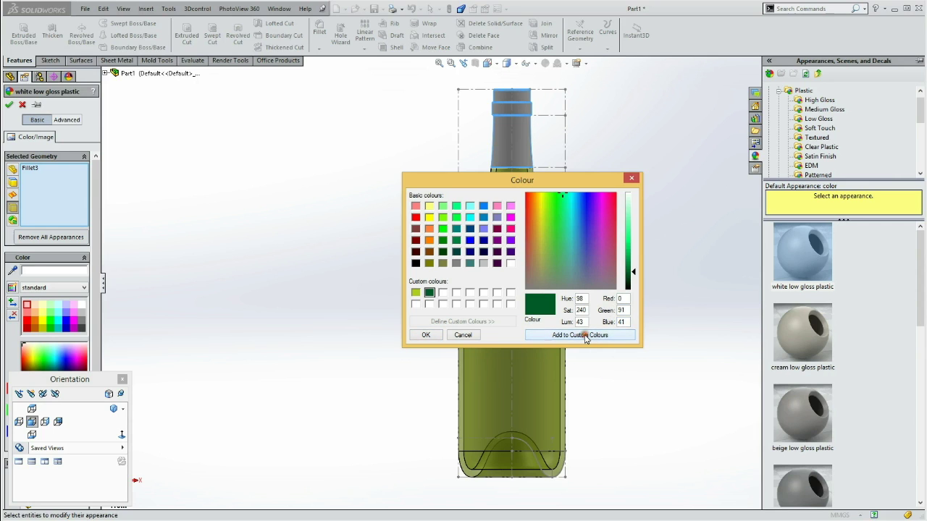
pyautogui.click(431, 338)
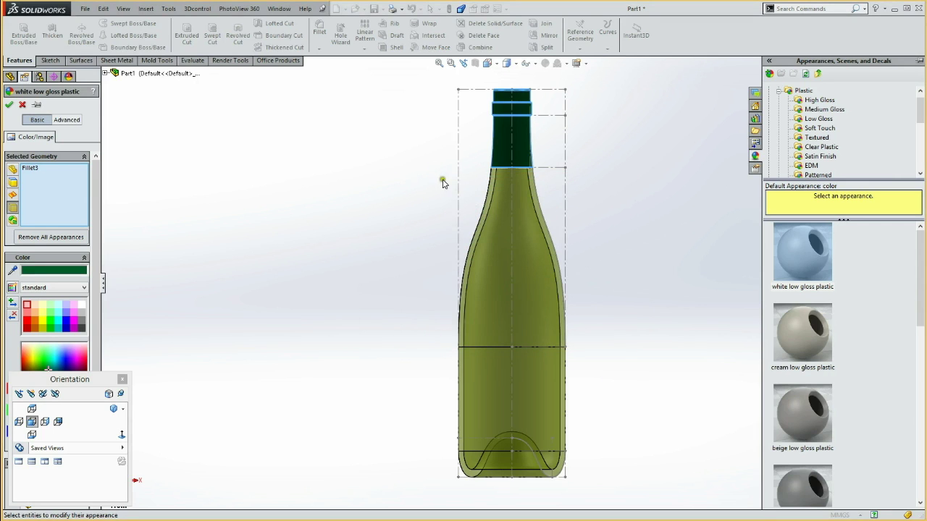
pyautogui.click(9, 105)
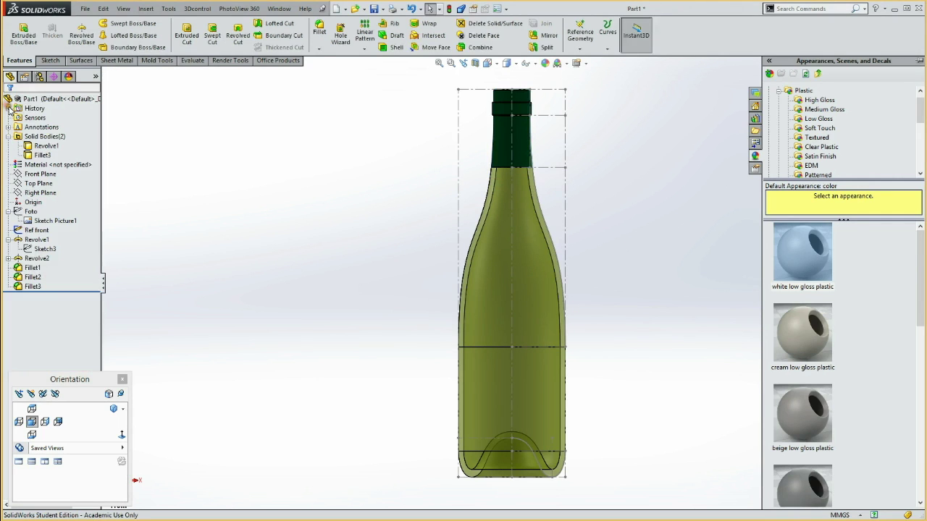
# Collapse the appearance library, hide the Ref front sketch, and bring up the Render Tools.
pyautogui.click(292, 220)
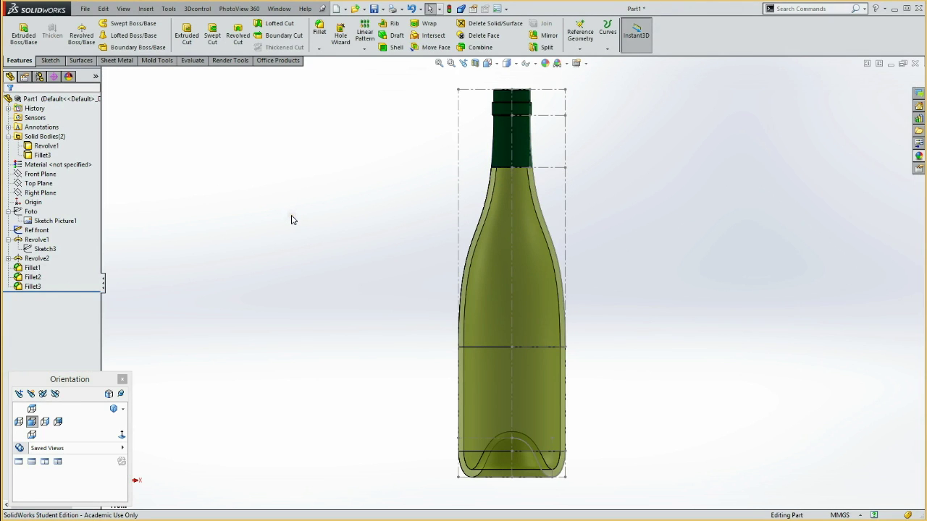
pyautogui.click(37, 230)
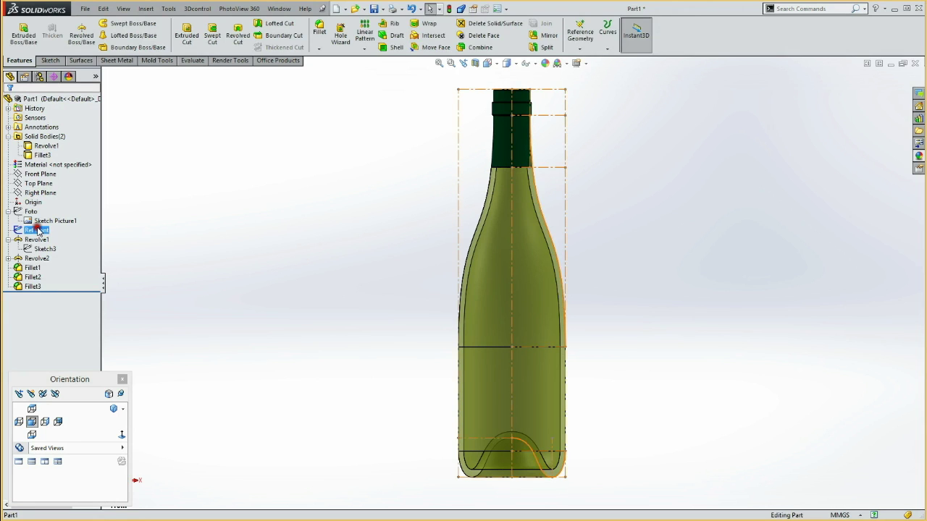
pyautogui.click(44, 210)
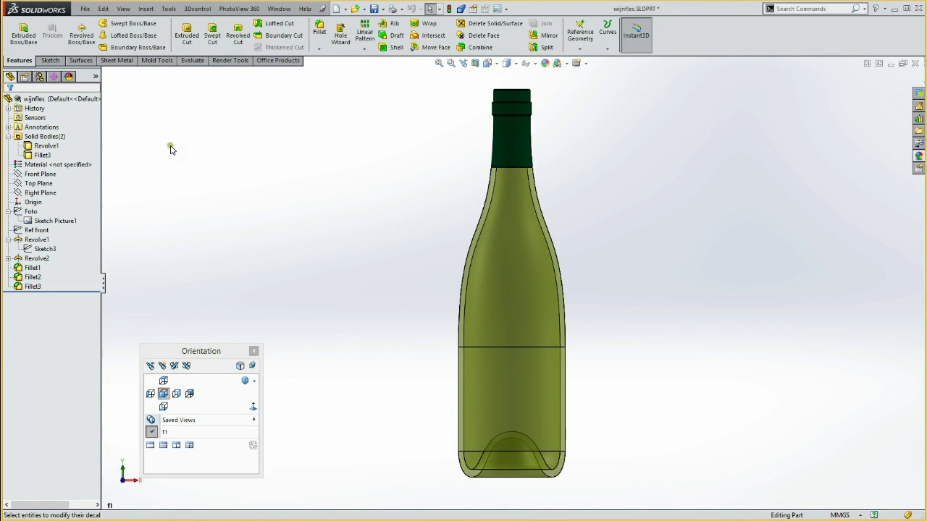
pyautogui.click(228, 62)
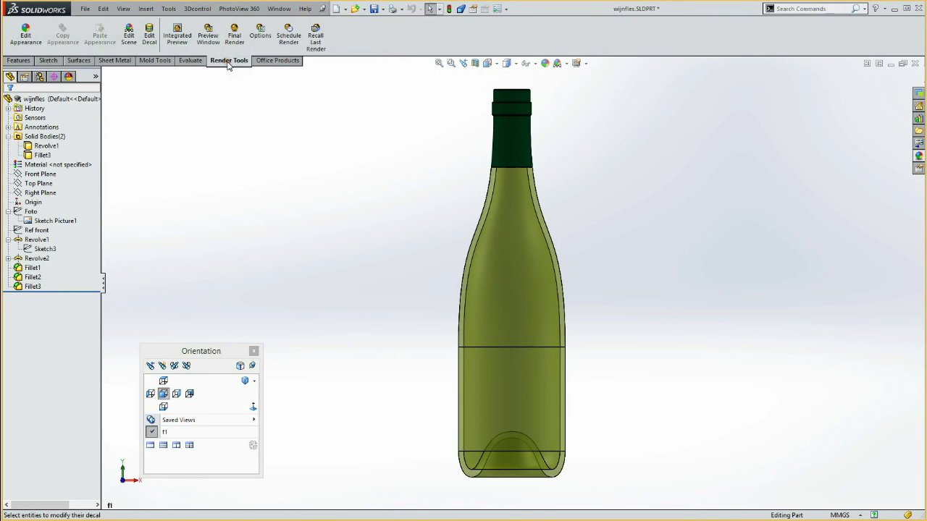
# Apply Foto_Wijnfles_Etiket.JPG from Files_Eindresultaat as a decal on the bottle's lower face.
pyautogui.click(511, 385)
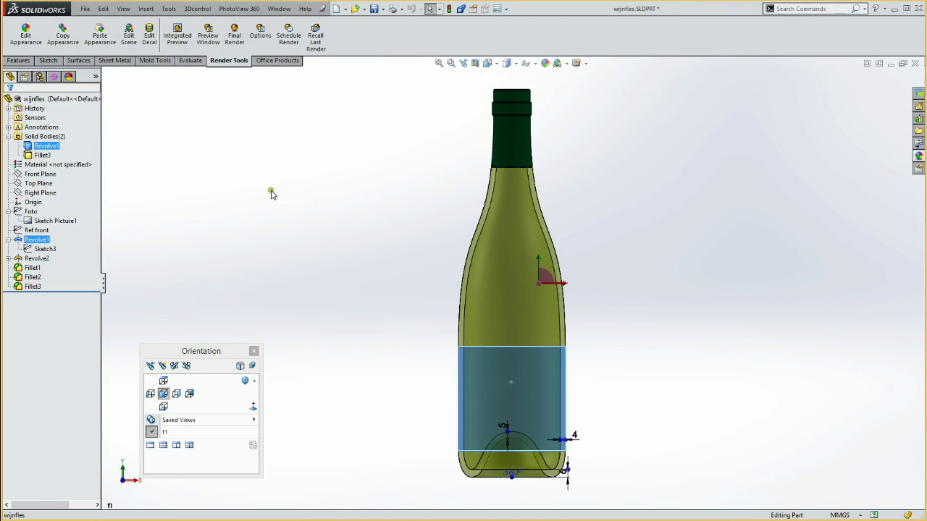
pyautogui.click(149, 36)
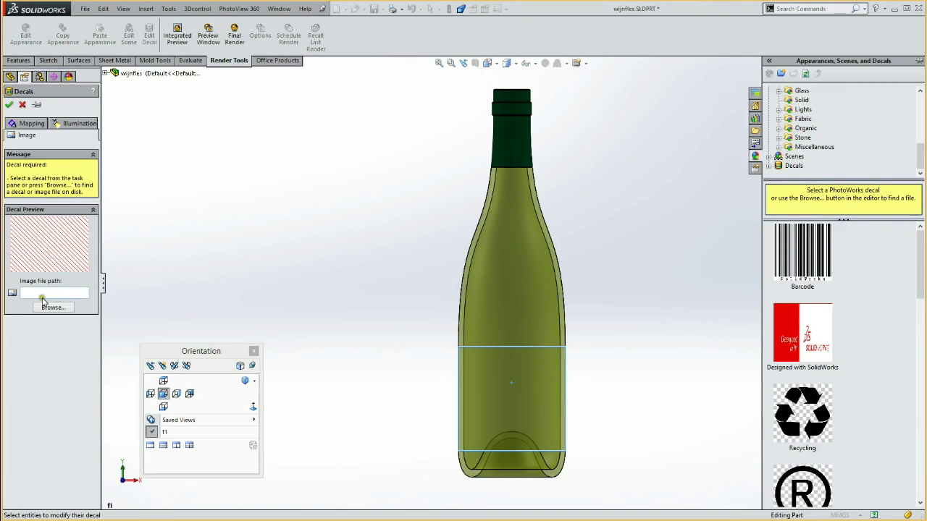
pyautogui.click(53, 307)
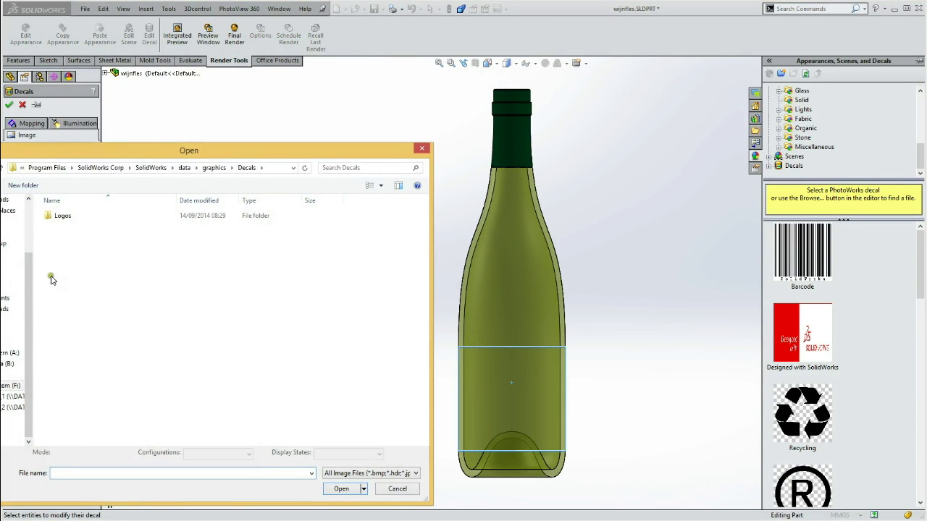
pyautogui.click(11, 222)
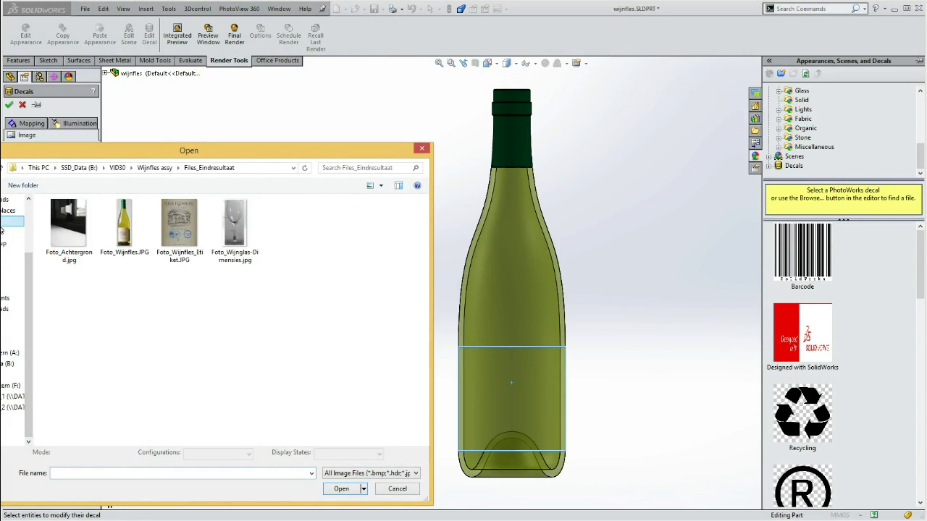
pyautogui.click(191, 241)
pyautogui.click(334, 488)
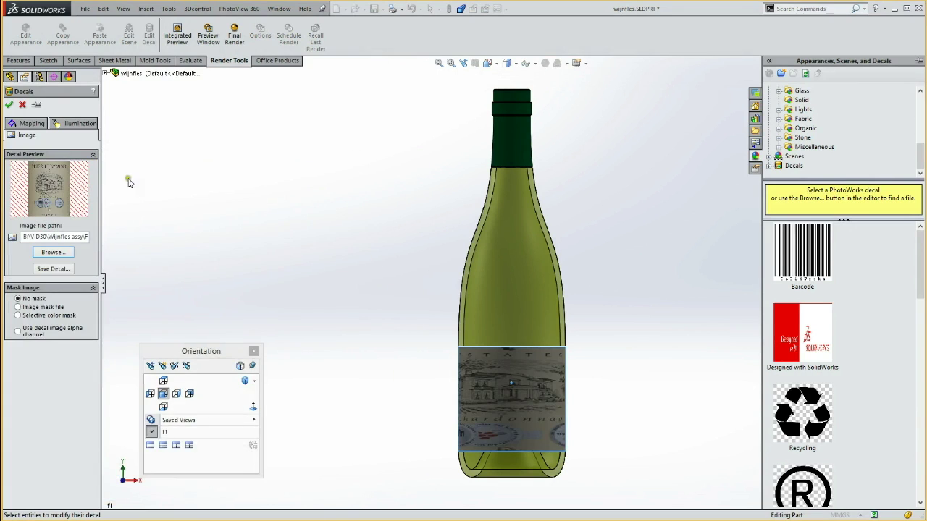
pyautogui.click(23, 124)
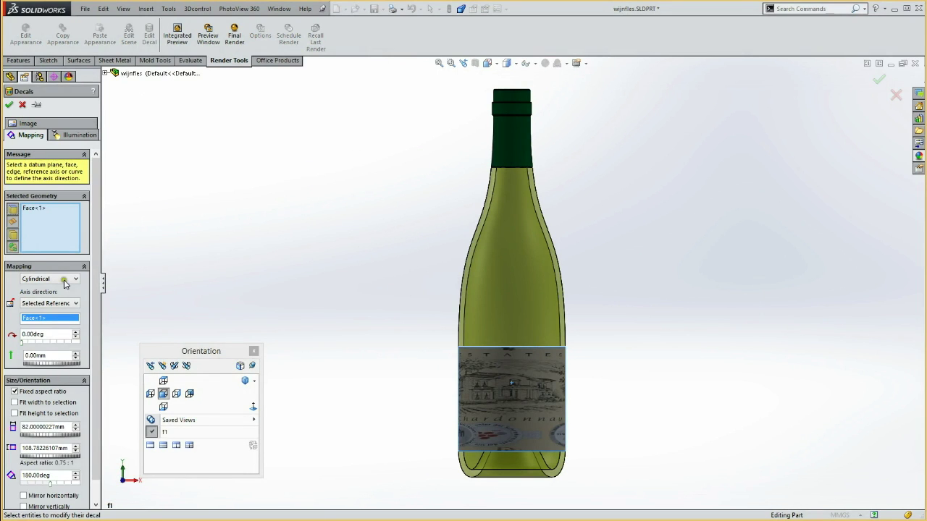
# Map the decal onto the bottle as a Label and rotate it to 270°.
pyautogui.click(49, 280)
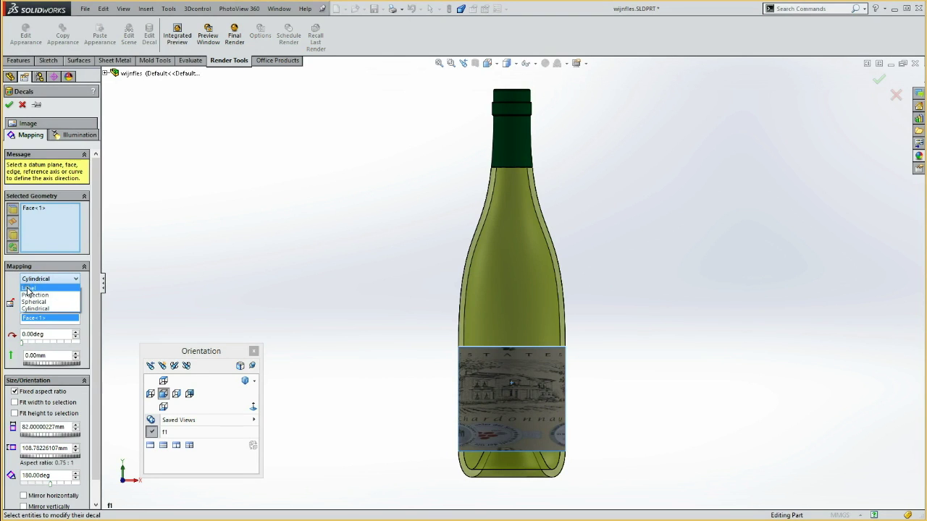
pyautogui.click(27, 289)
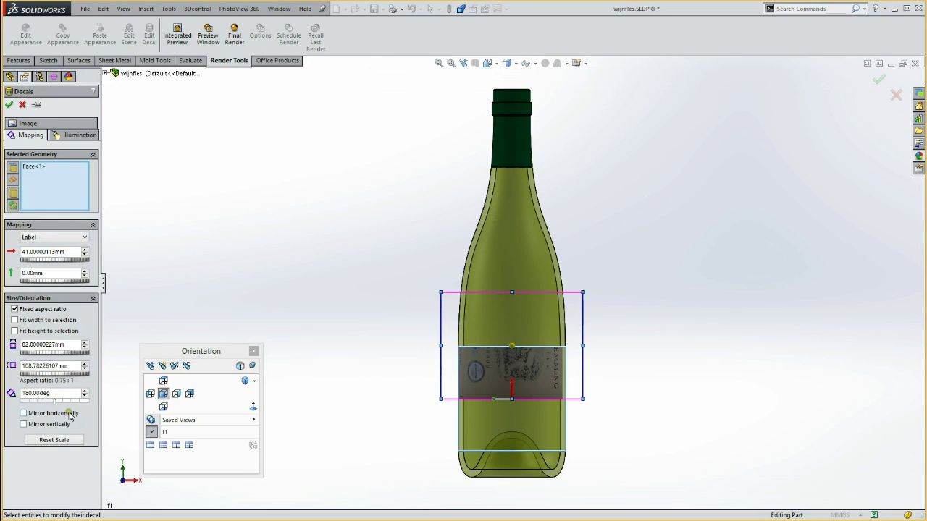
pyautogui.moveTo(54, 402); pyautogui.dragTo(70, 406)
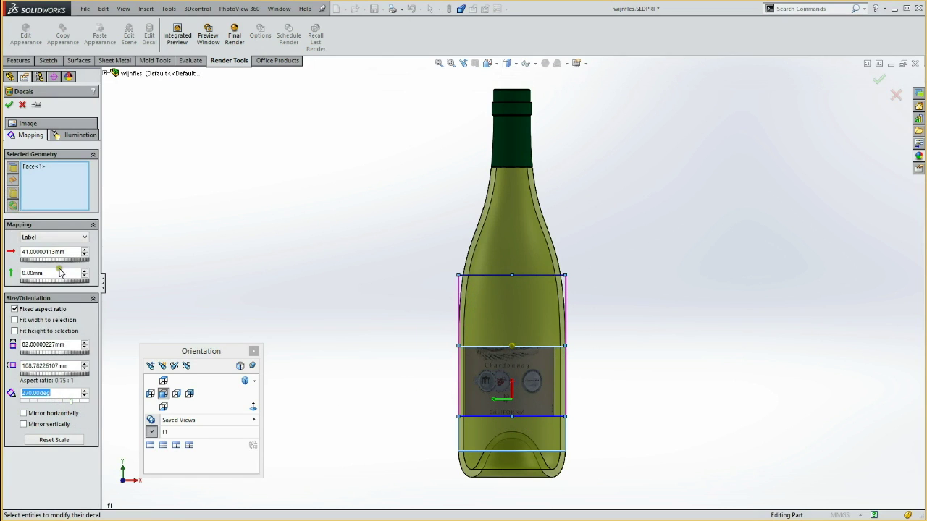
# Unlock the aspect ratio, size the decal 80 × 80 mm, and drag it lower on the bottle.
pyautogui.click(15, 310)
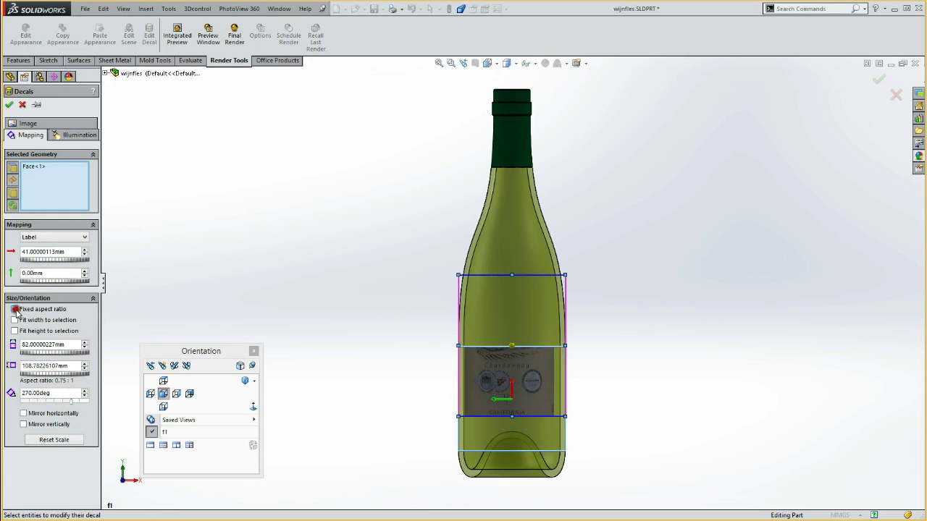
pyautogui.doubleClick(49, 345)
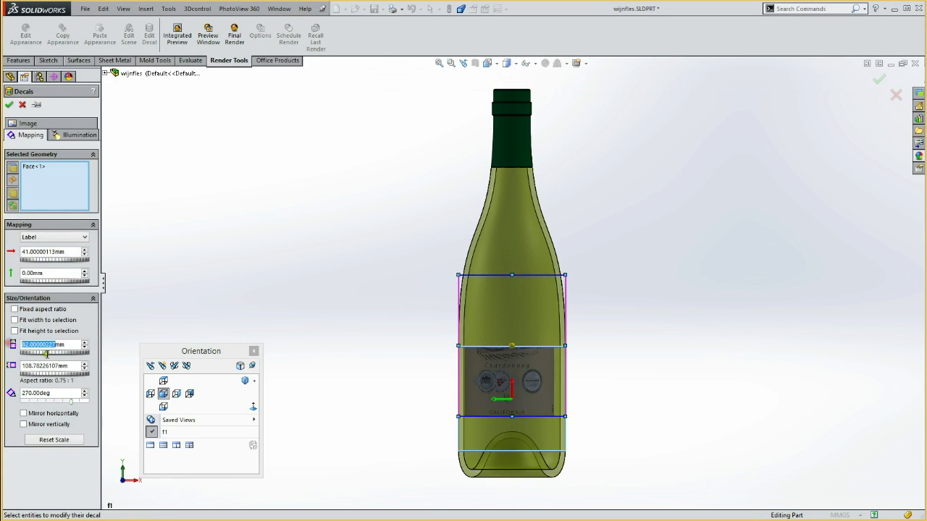
pyautogui.write('80mm')
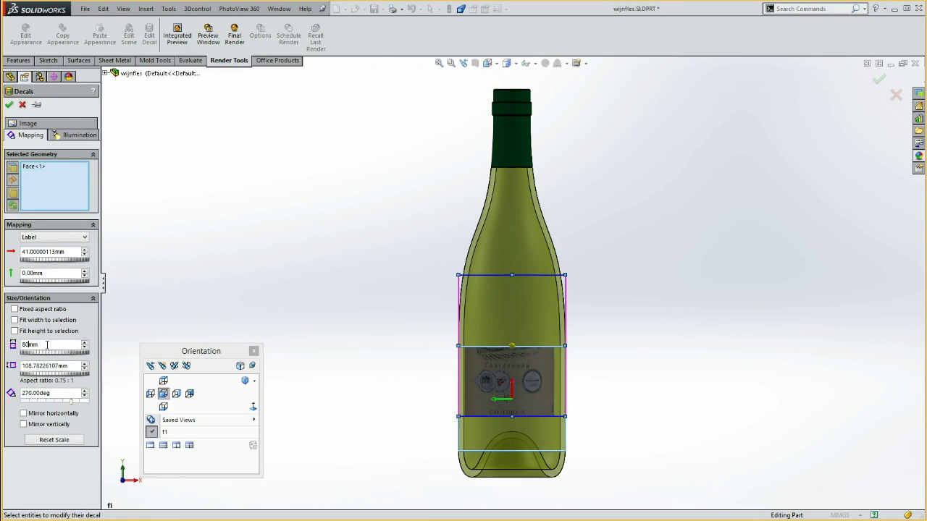
pyautogui.click(57, 366)
pyautogui.doubleClick(58, 366)
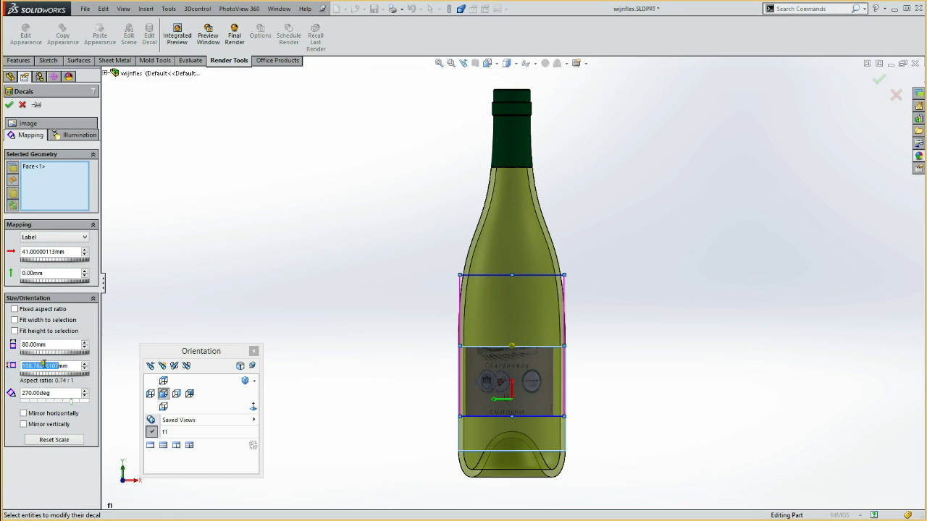
pyautogui.write('80mm')
pyautogui.click(55, 346)
pyautogui.moveTo(500, 383); pyautogui.dragTo(502, 423)
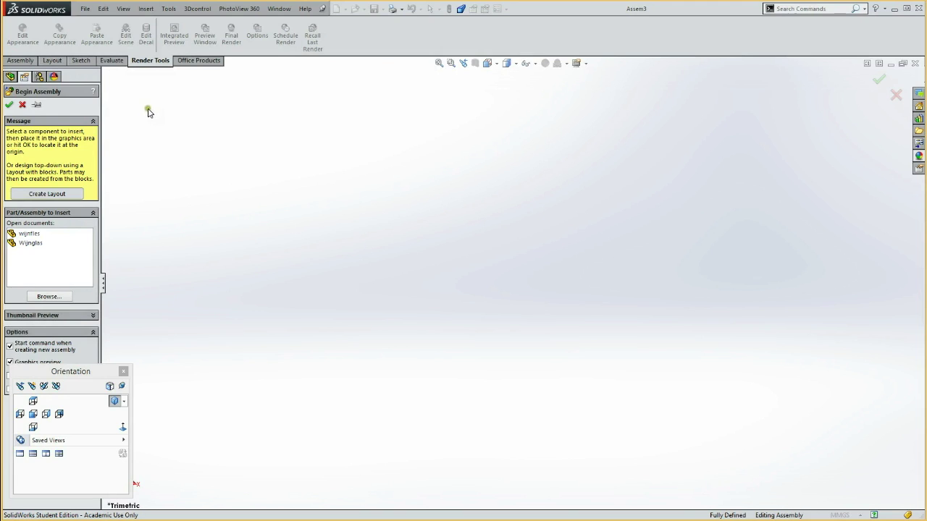
# Insert the wijnfles bottle and the Wijnglas glass side by side into the new assembly.
pyautogui.click(37, 105)
pyautogui.click(28, 234)
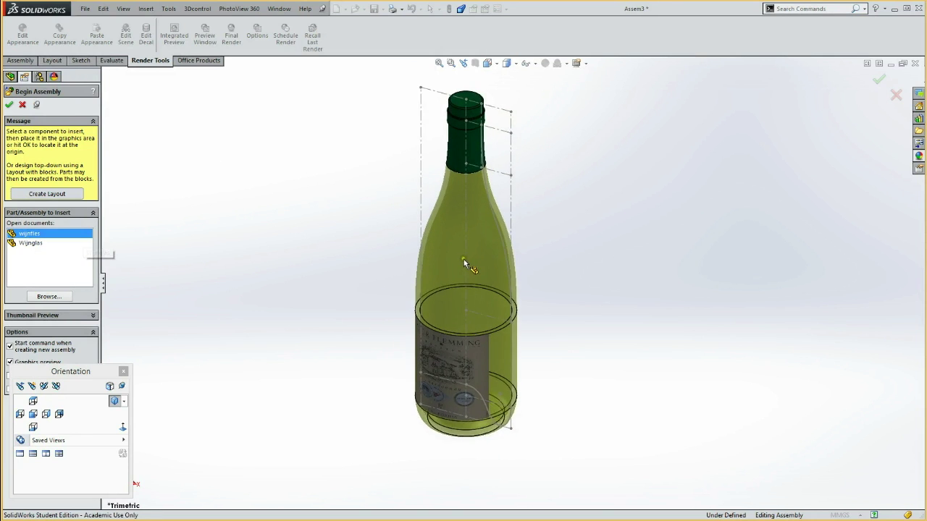
pyautogui.click(470, 256)
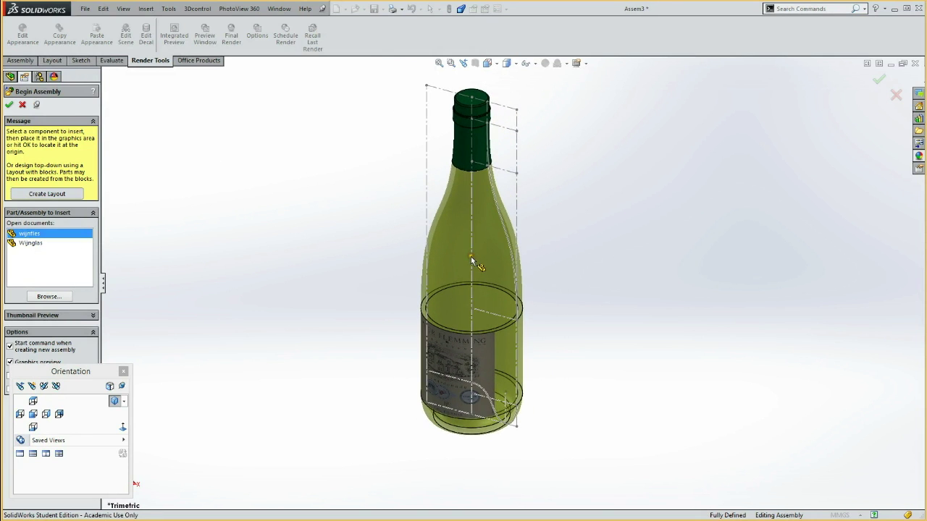
pyautogui.click(30, 243)
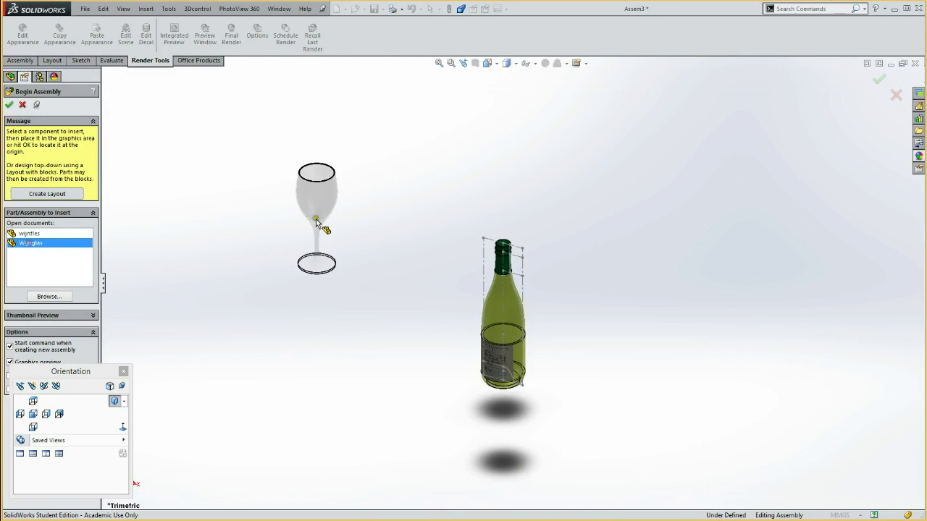
pyautogui.click(349, 242)
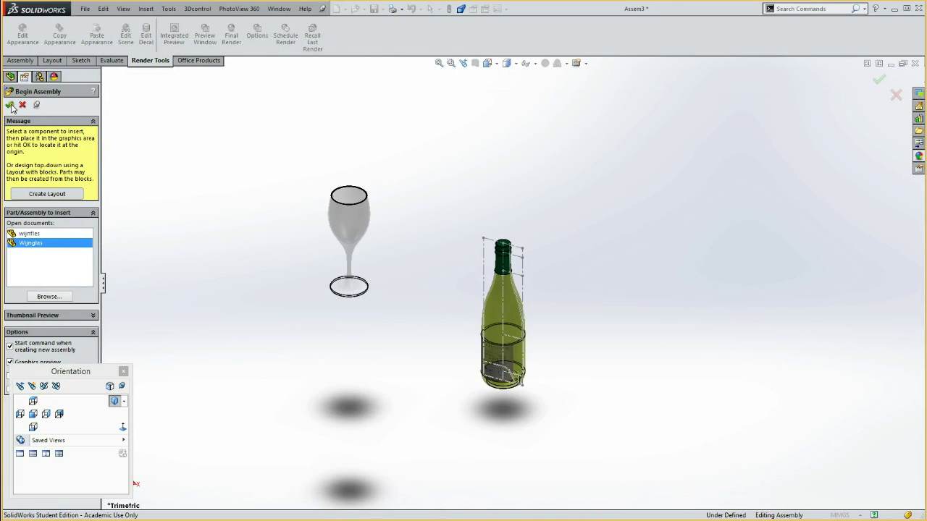
pyautogui.click(10, 106)
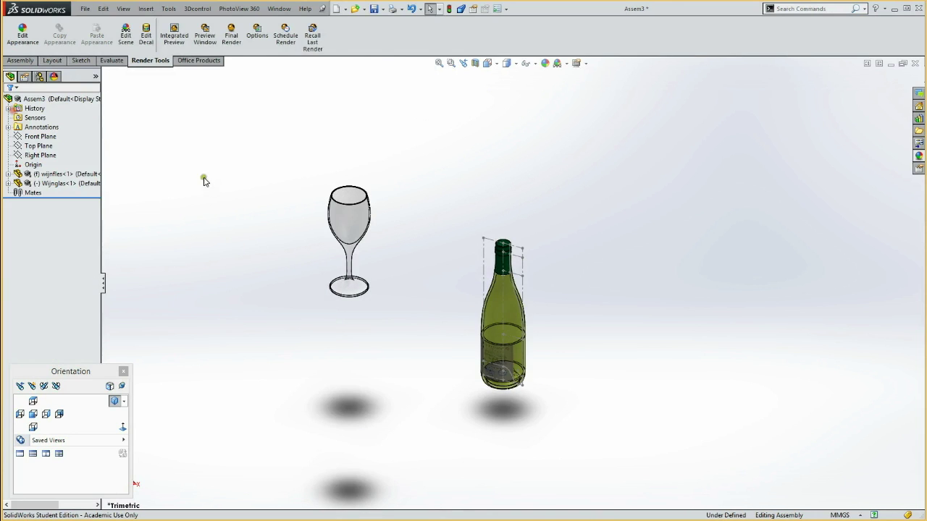
# Set the wijnfles bottle to Float and expand both components' feature trees.
pyautogui.rightClick(46, 175)
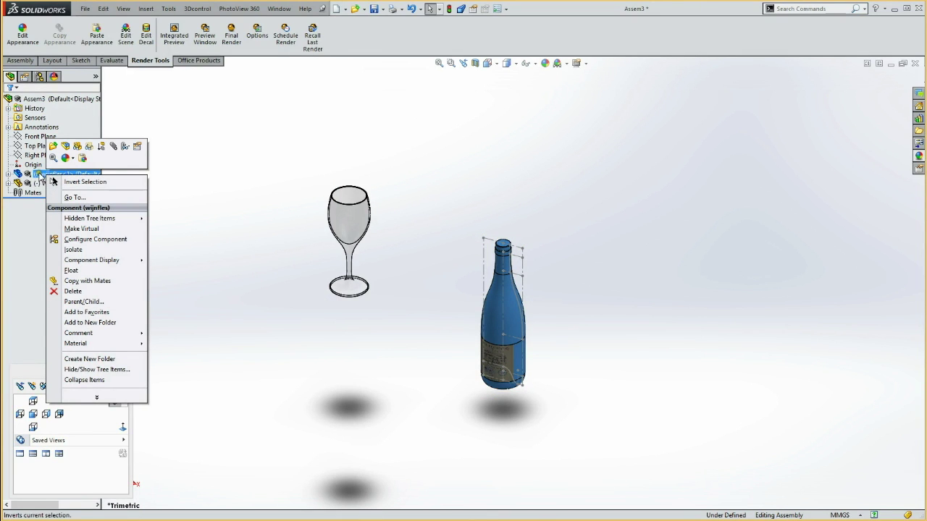
pyautogui.click(71, 270)
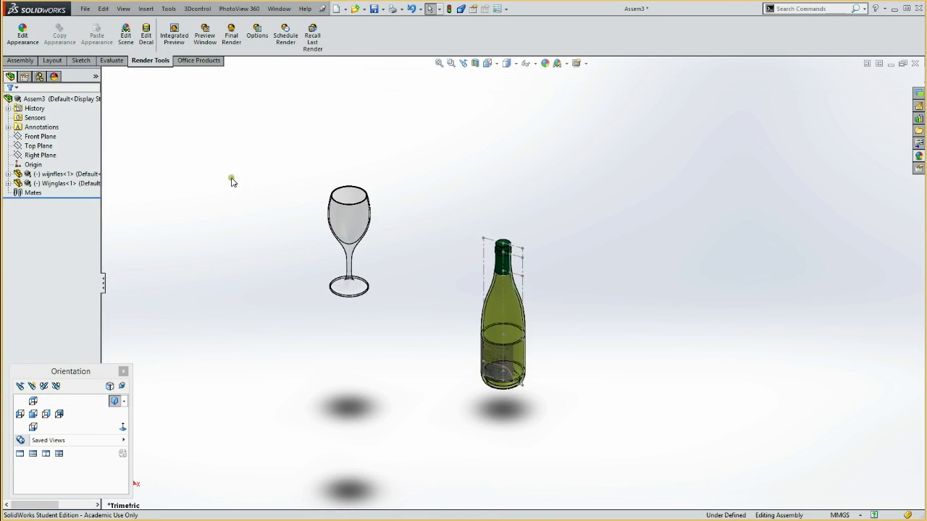
pyautogui.click(8, 175)
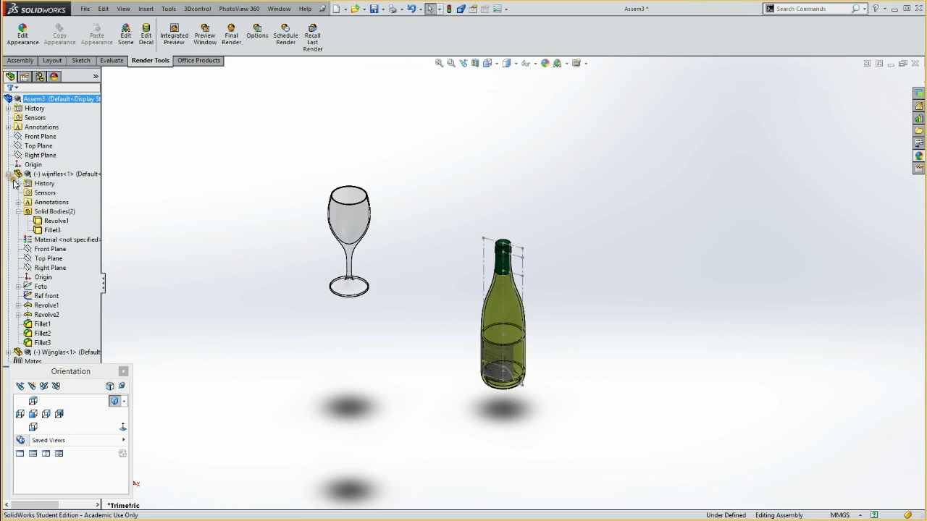
pyautogui.click(8, 353)
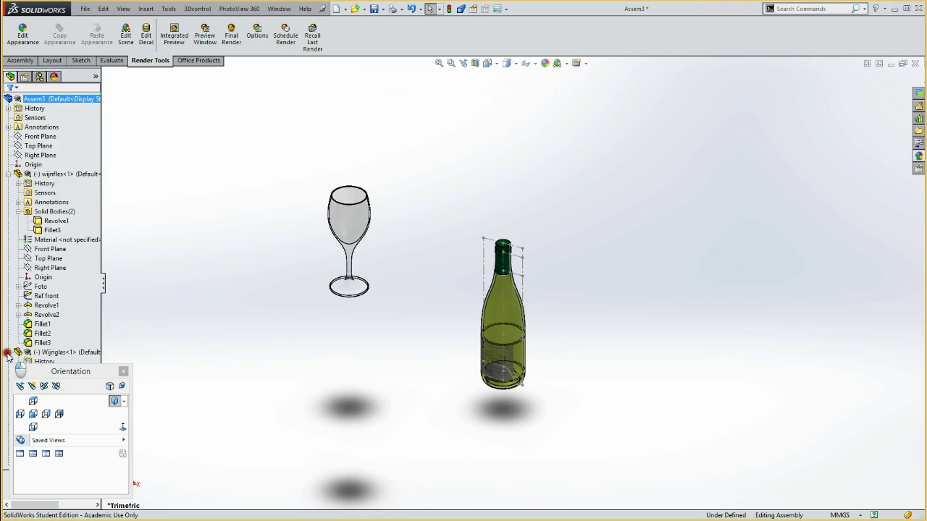
# Mate the bottle to the assembly Right Plane and origin with a coincident mate.
pyautogui.click(504, 324)
pyautogui.keyDown('ctrl'); pyautogui.click(42, 165); pyautogui.keyUp('ctrl')
pyautogui.keyDown('ctrl'); pyautogui.click(40, 155); pyautogui.keyUp('ctrl')
pyautogui.click(55, 136)
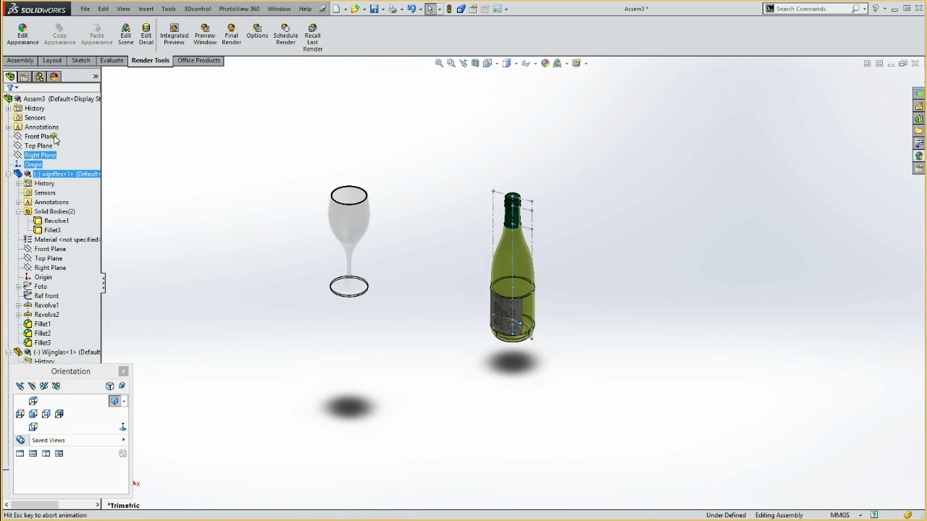
pyautogui.click(9, 105)
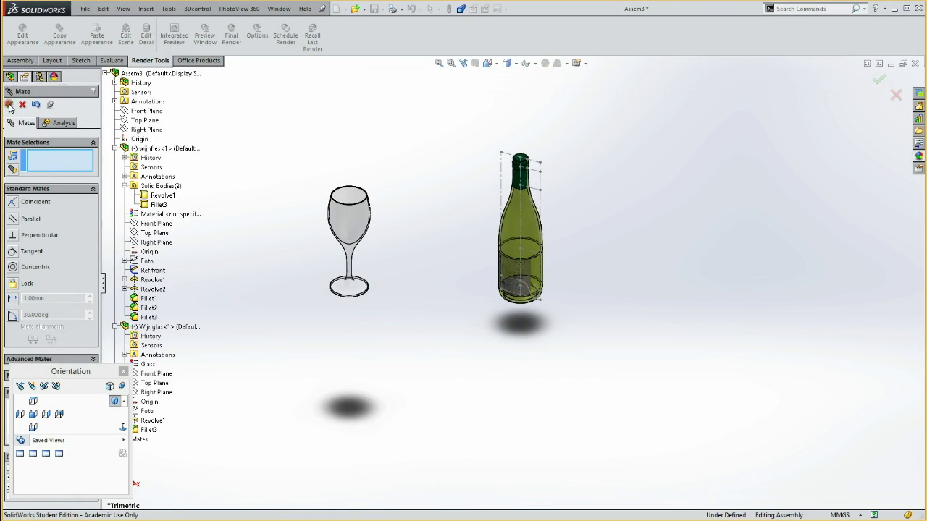
# Add coincident mates aligning the bottle's and glass's Top Planes with the assembly Top Plane.
pyautogui.click(153, 233)
pyautogui.click(142, 121)
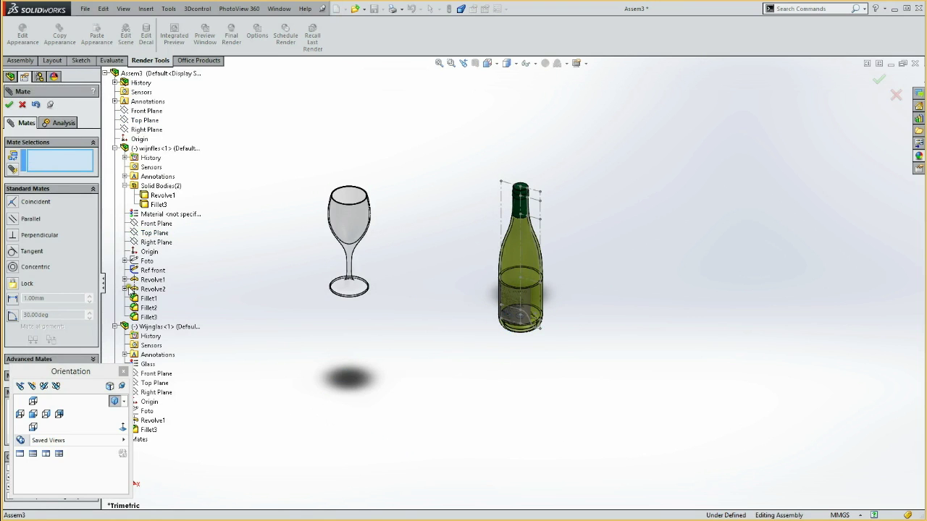
pyautogui.click(154, 383)
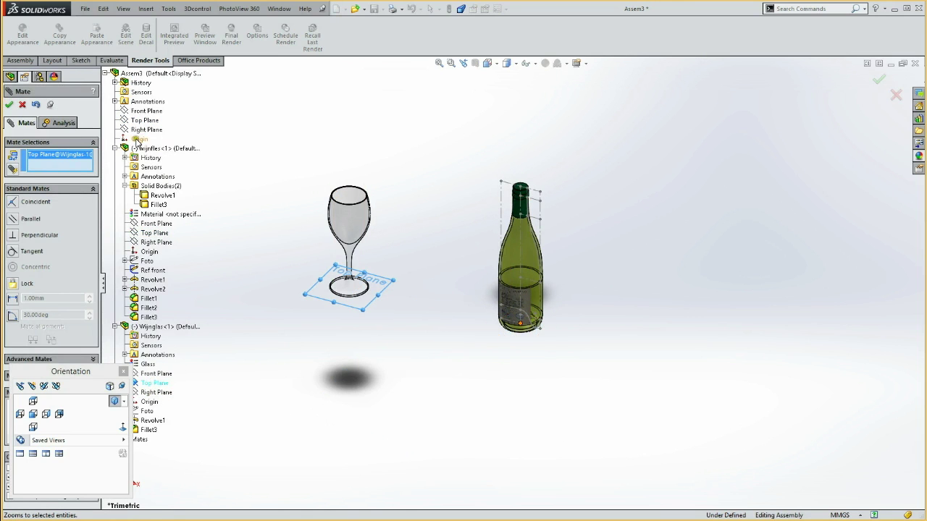
pyautogui.click(133, 125)
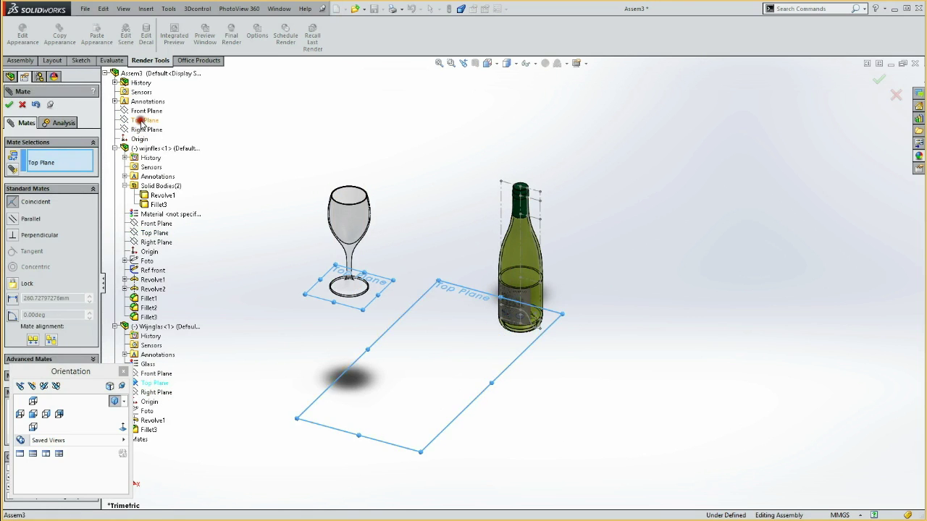
pyautogui.click(10, 105)
pyautogui.click(9, 105)
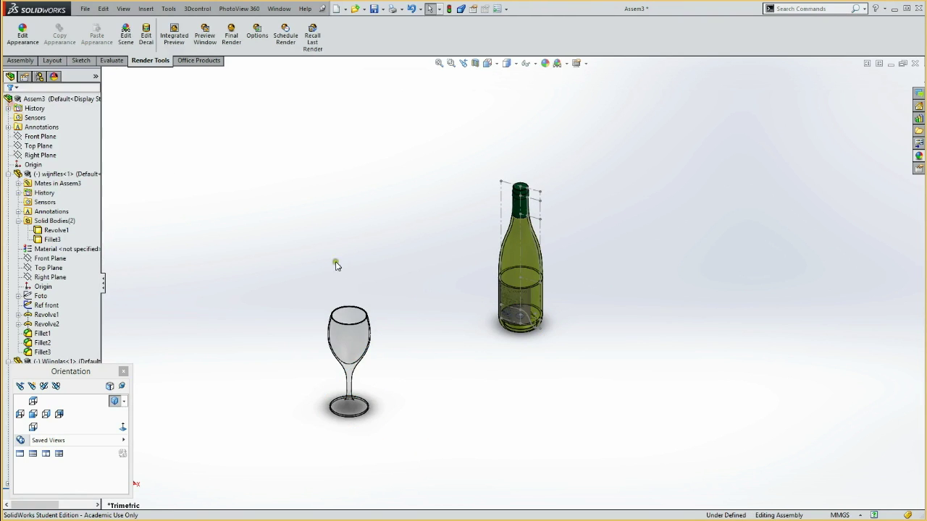
# Slide the wine glass right up beside the bottle, checking from the Top view.
pyautogui.moveTo(344, 348)
pyautogui.mouseDown()
pyautogui.moveTo(556, 305)
pyautogui.moveTo(537, 308)
pyautogui.mouseUp()
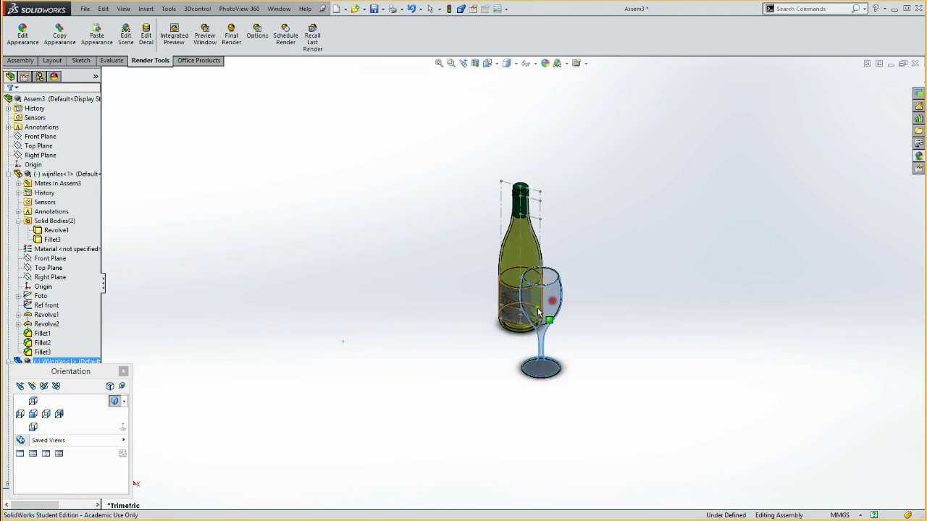
pyautogui.click(34, 401)
pyautogui.click(33, 402)
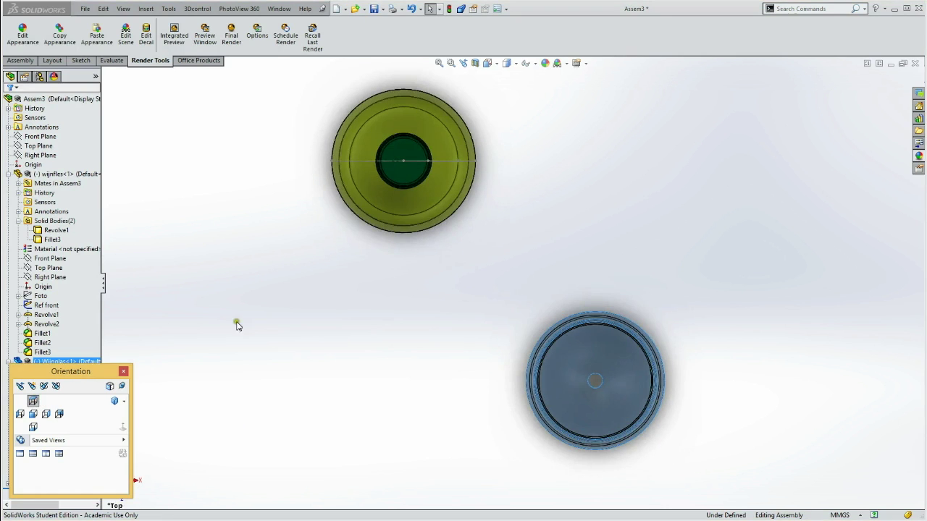
pyautogui.moveTo(543, 334); pyautogui.dragTo(408, 220)
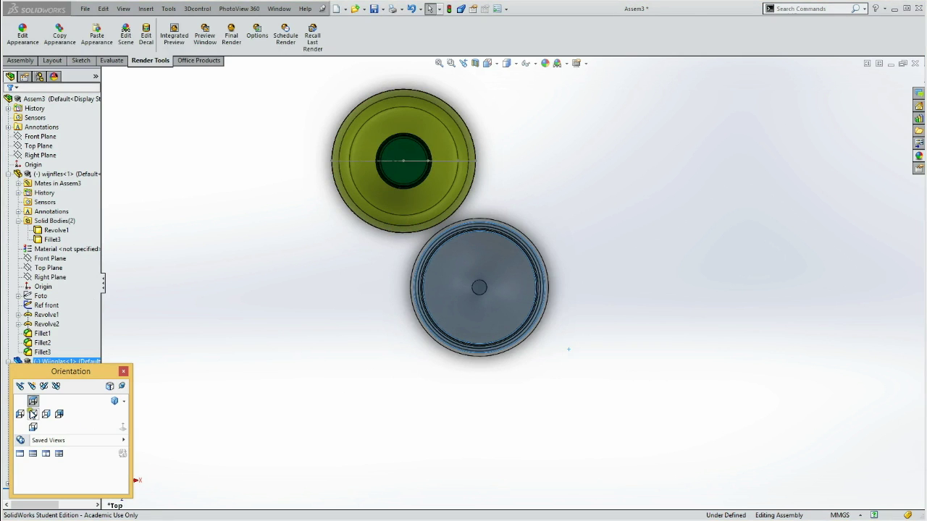
# Nudge the bottle label slightly left in Front view and switch to perspective display.
pyautogui.click(32, 413)
pyautogui.click(455, 395)
pyautogui.moveTo(456, 394); pyautogui.dragTo(449, 392)
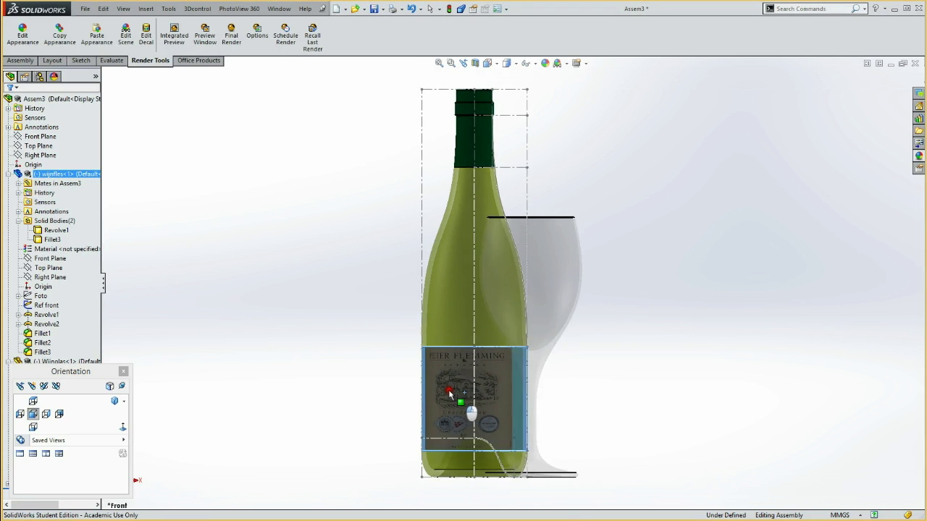
pyautogui.moveTo(450, 393); pyautogui.dragTo(448, 393)
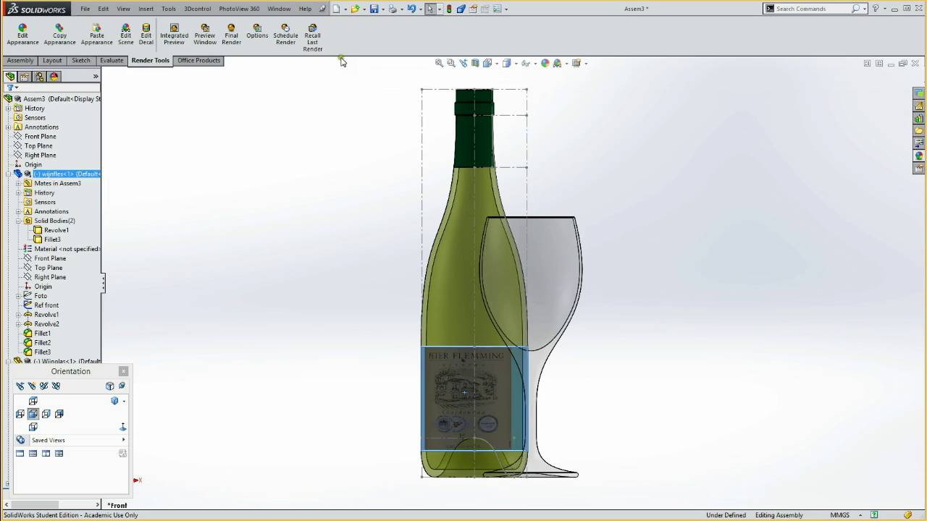
pyautogui.click(461, 10)
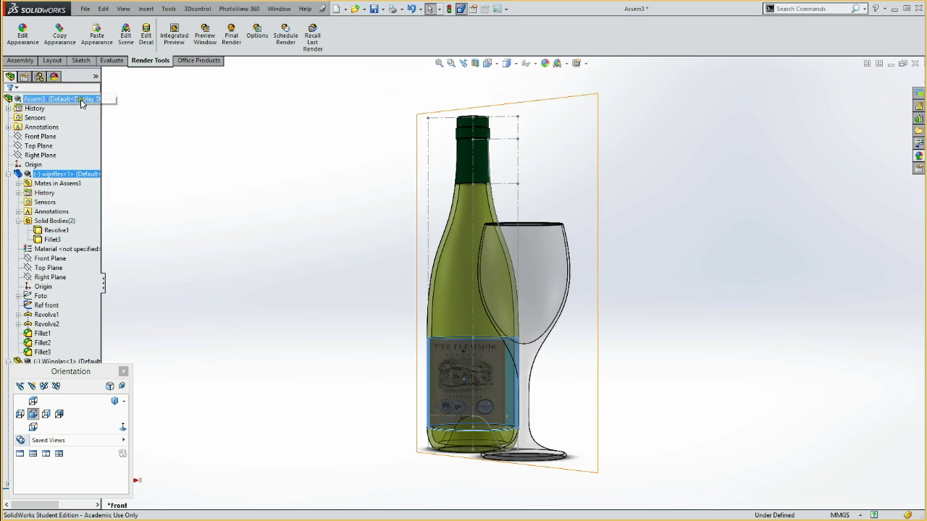
pyautogui.click(55, 77)
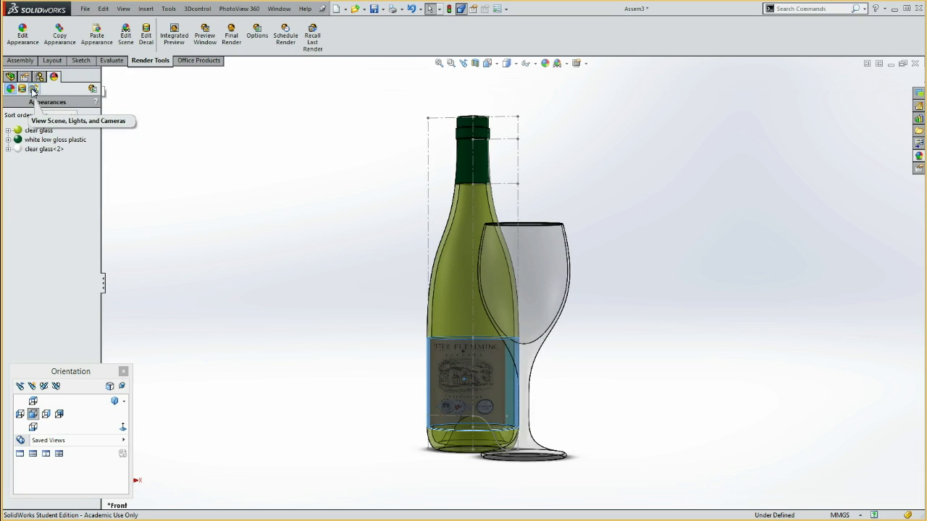
# Add a new camera to the scene and narrow its field of view onto the bottle.
pyautogui.click(32, 89)
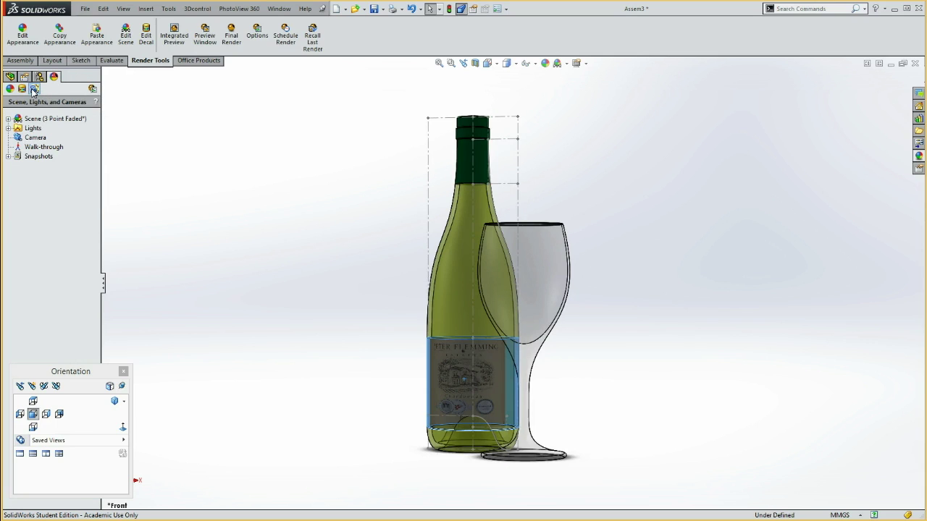
pyautogui.rightClick(26, 138)
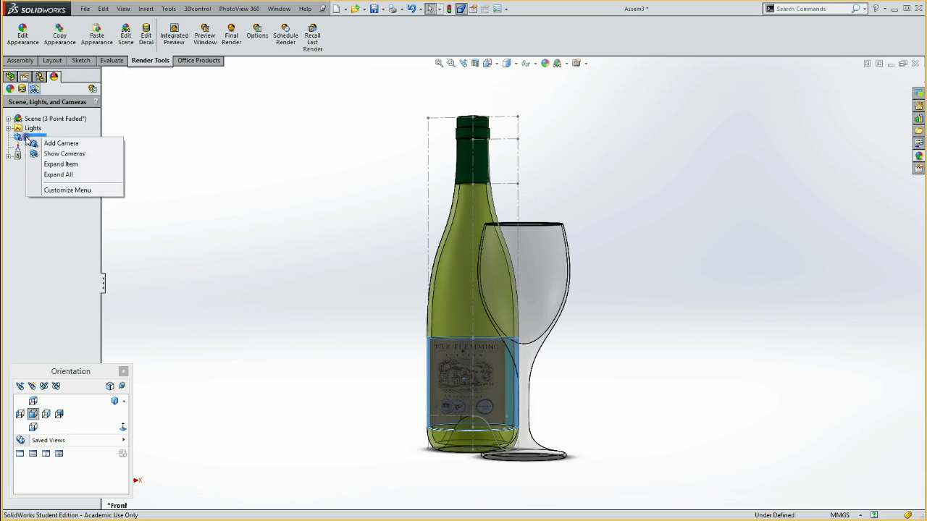
pyautogui.click(61, 143)
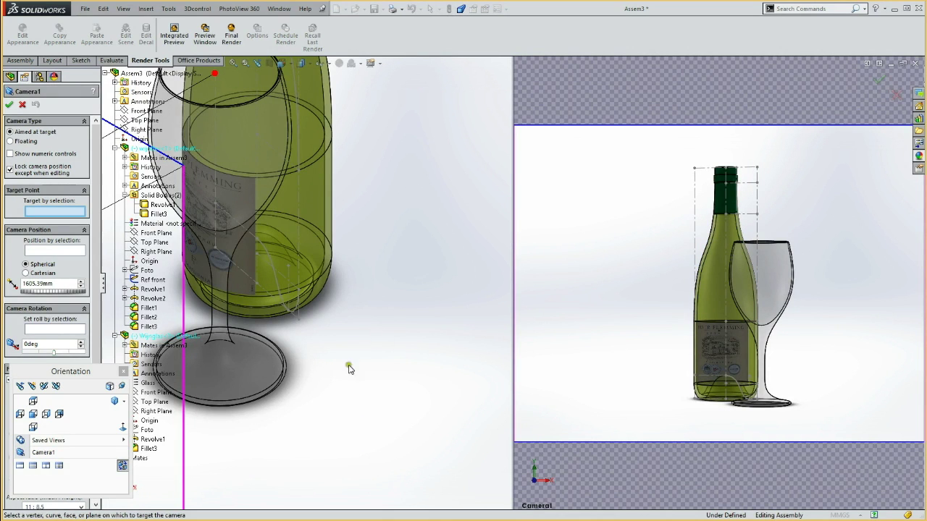
pyautogui.click(33, 401)
pyautogui.moveTo(330, 188); pyautogui.dragTo(339, 148)
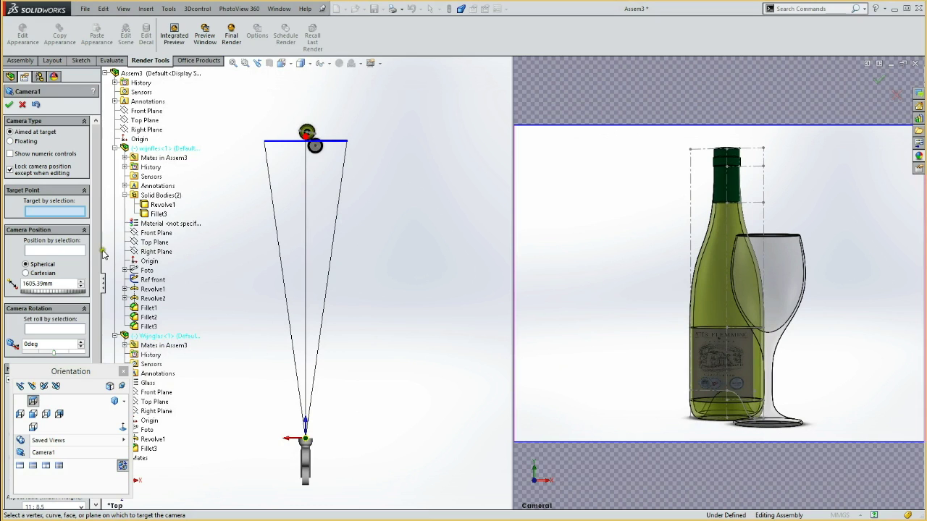
# Review the camera's target and position values, accept Camera1, and select it in the scene tree.
pyautogui.moveTo(102, 250); pyautogui.dragTo(120, 250)
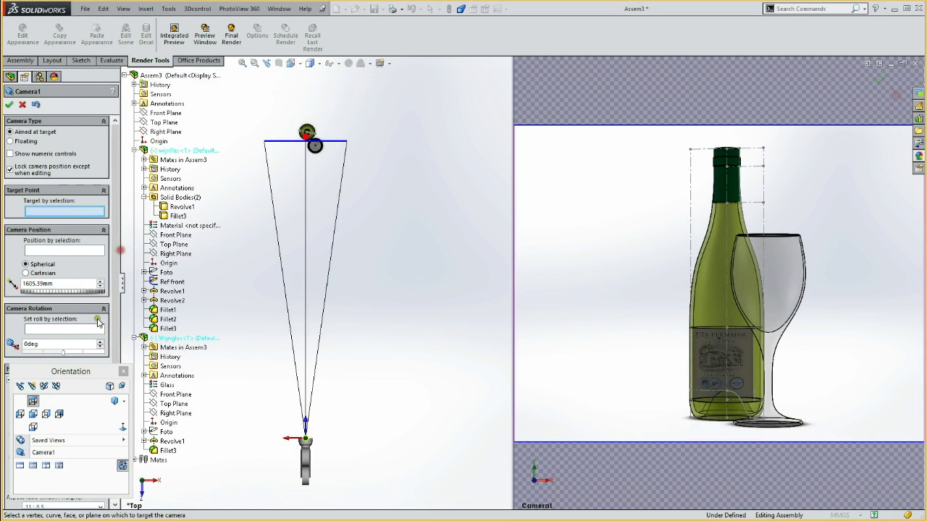
pyautogui.moveTo(87, 373); pyautogui.dragTo(200, 382)
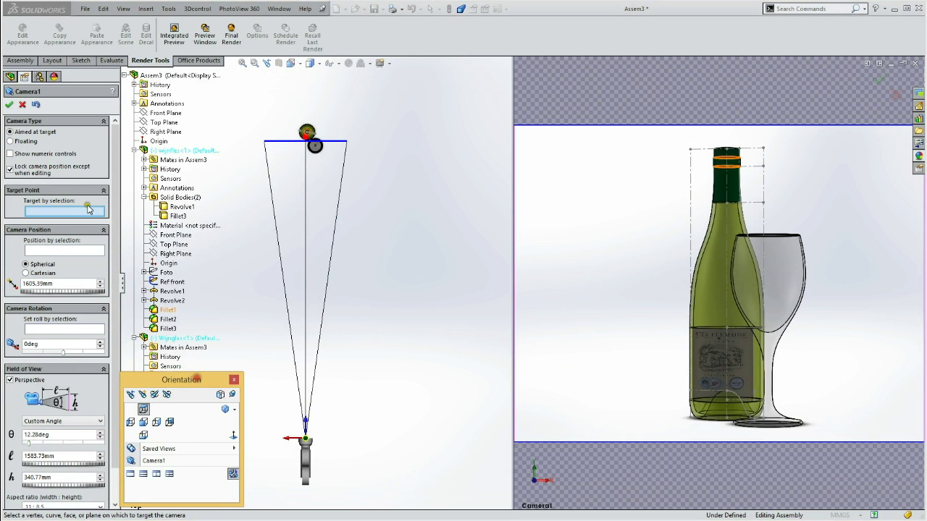
pyautogui.click(10, 153)
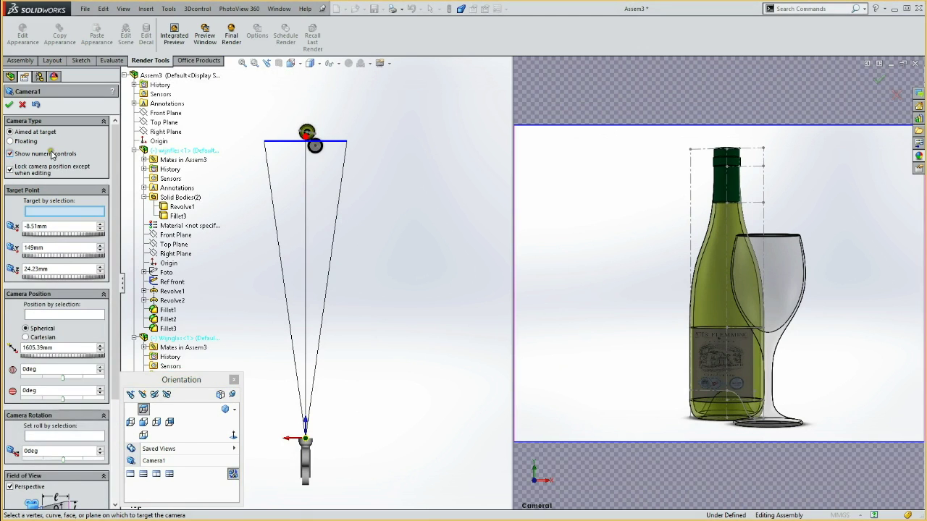
pyautogui.moveTo(118, 227); pyautogui.dragTo(118, 323)
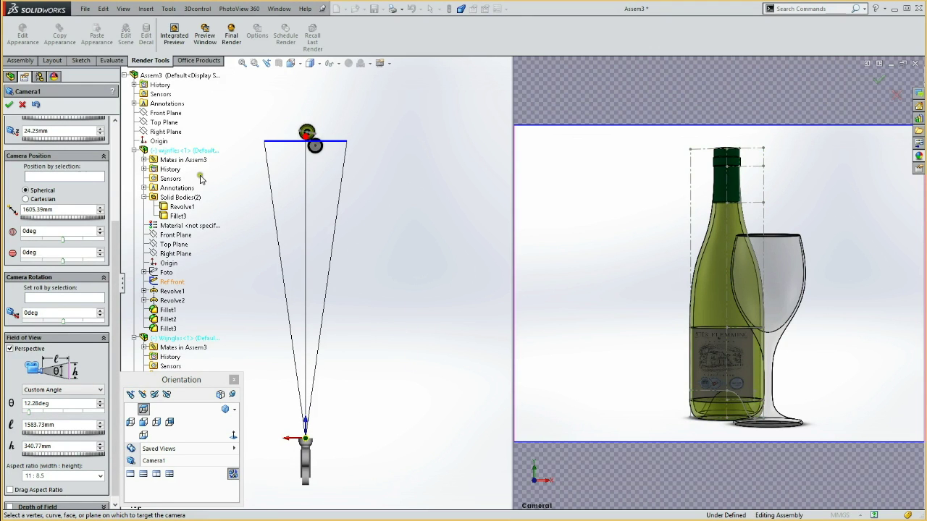
pyautogui.click(10, 104)
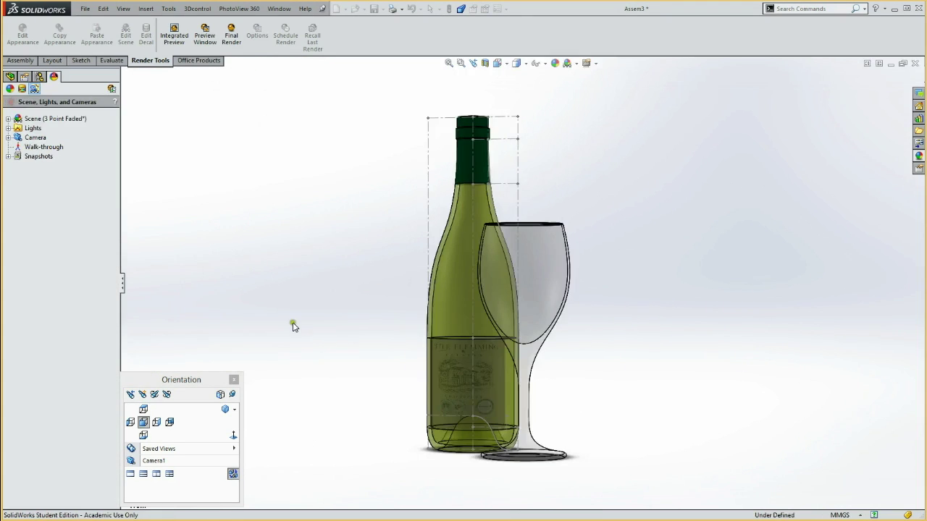
pyautogui.click(8, 138)
pyautogui.click(56, 146)
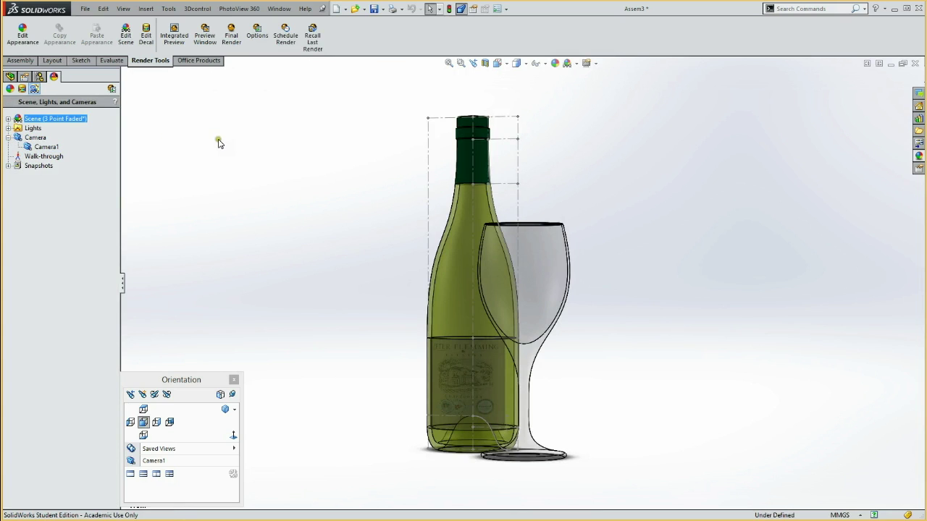
# Set the scene background to the image Foto_Achtergrond.jpg from the Files_Eindresultaat folder.
pyautogui.click(125, 36)
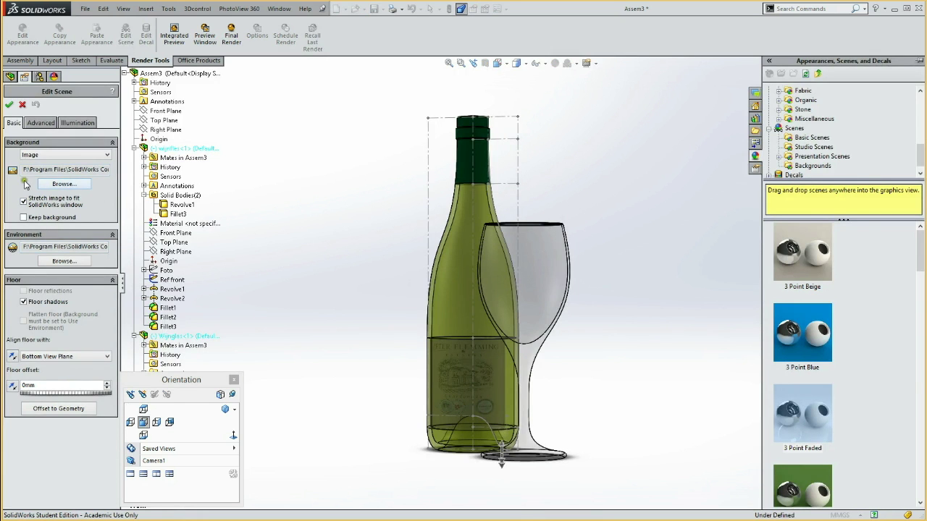
pyautogui.click(62, 184)
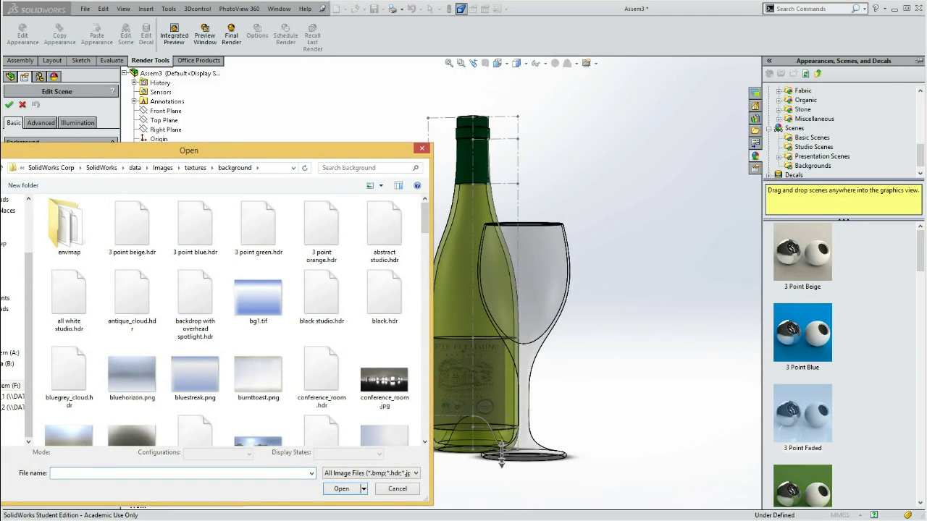
pyautogui.click(13, 221)
pyautogui.click(62, 234)
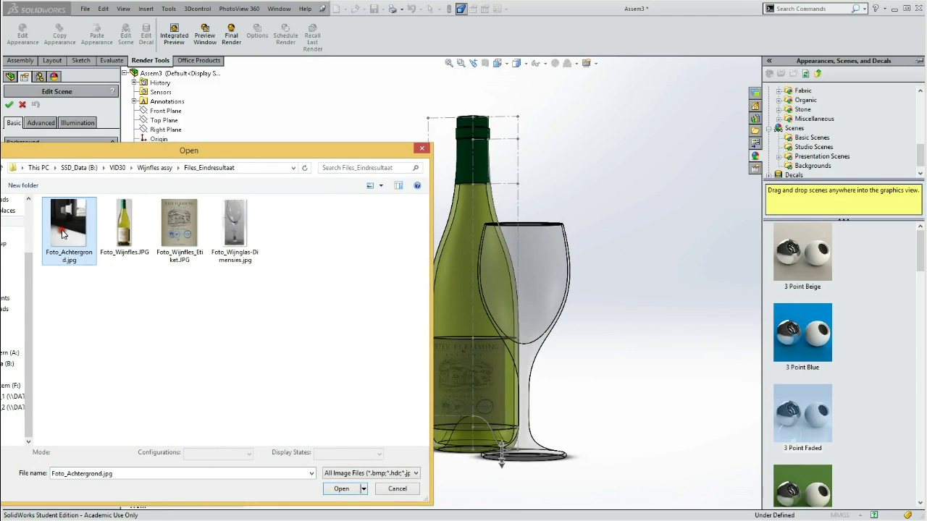
pyautogui.click(342, 490)
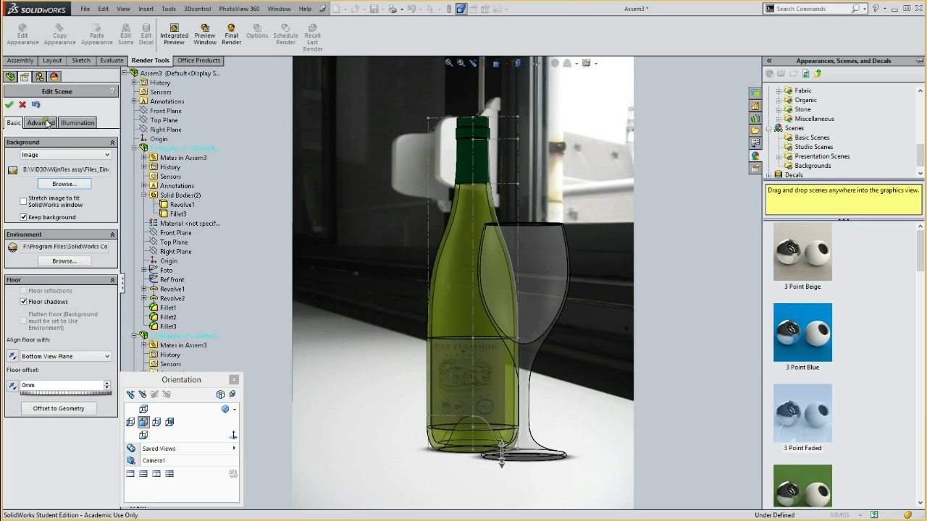
pyautogui.click(10, 107)
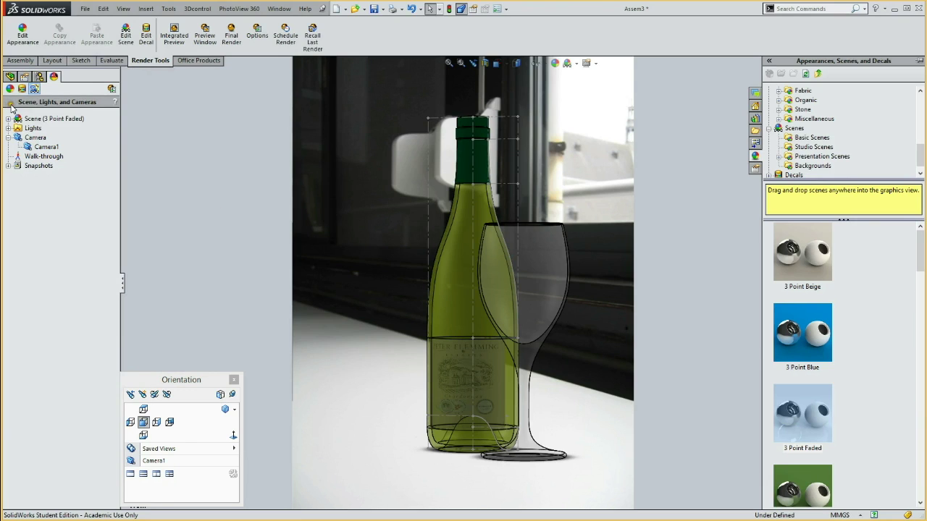
# Edit Camera1, match its aspect ratio to the background photo, and view the scene from the front.
pyautogui.click(42, 148)
pyautogui.doubleClick(41, 147)
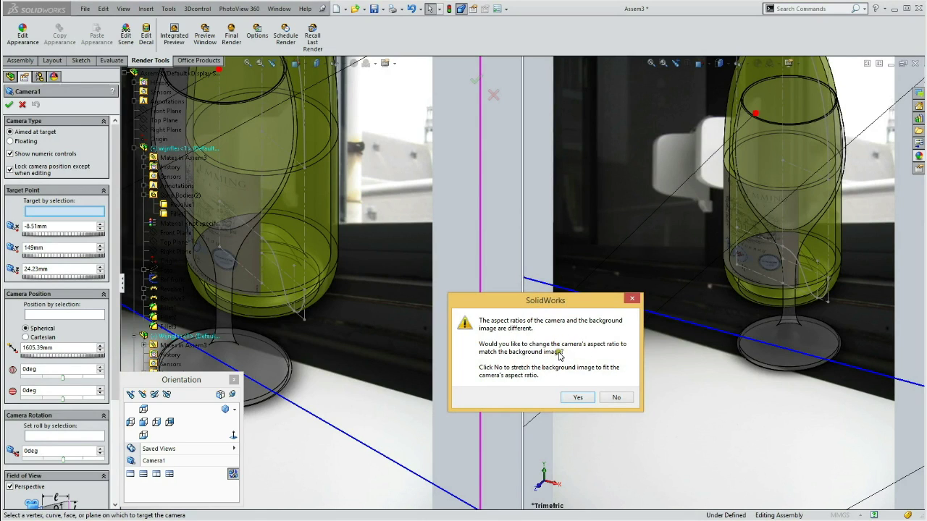
pyautogui.click(578, 398)
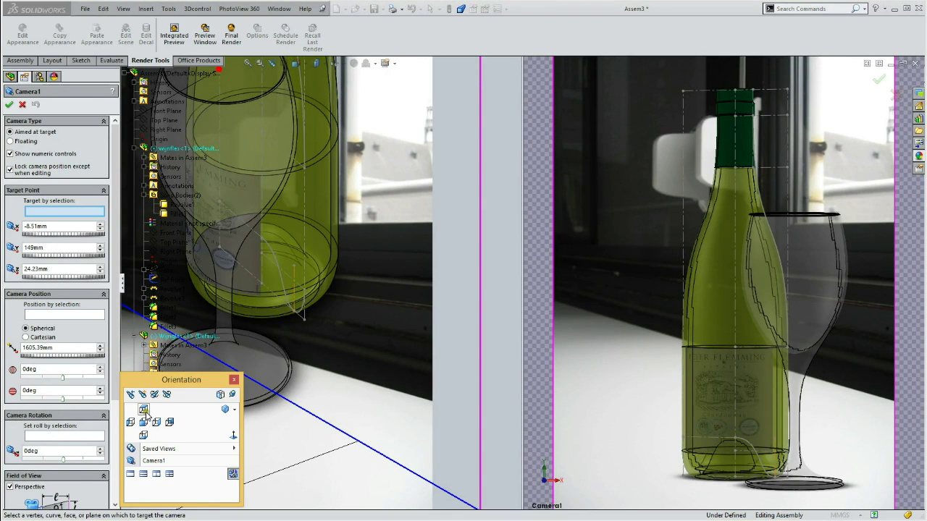
pyautogui.click(143, 422)
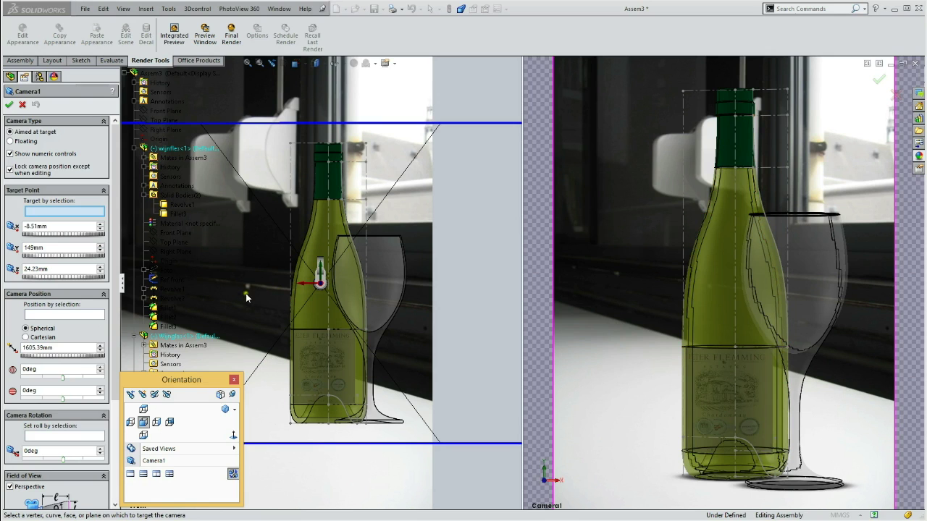
pyautogui.moveTo(230, 291); pyautogui.dragTo(220, 307, button='middle')
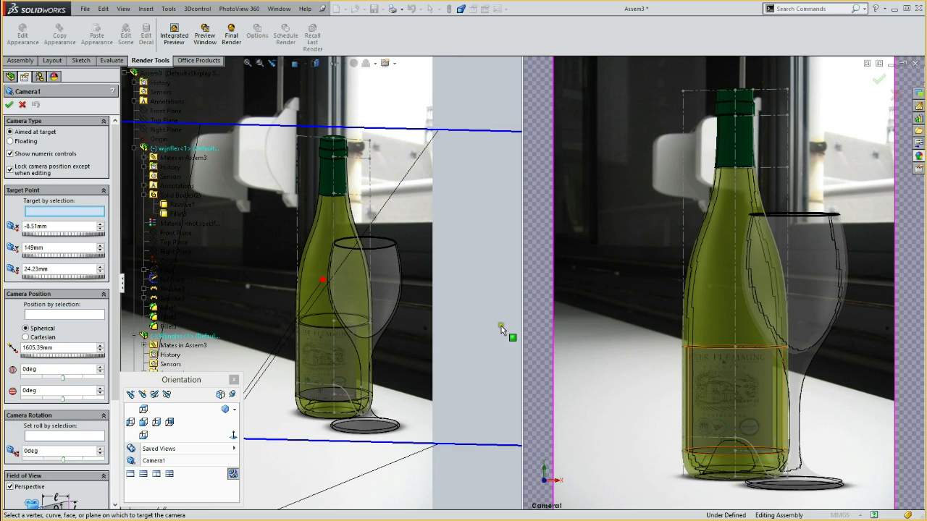
pyautogui.click(144, 411)
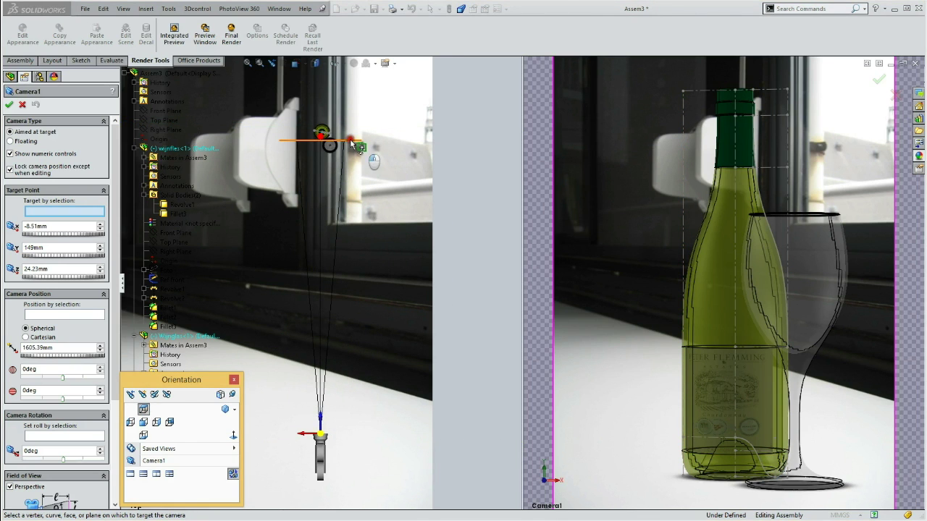
# Drag Camera1's handles to bring it closer, cutting its distance from 940.68 to about 825 mm.
pyautogui.moveTo(355, 148); pyautogui.dragTo(367, 275)
pyautogui.moveTo(323, 424); pyautogui.dragTo(322, 325)
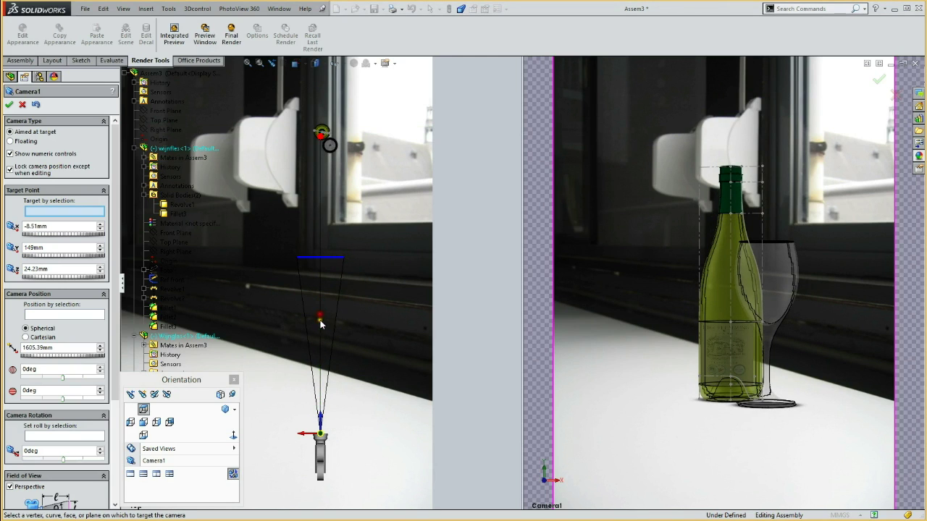
pyautogui.moveTo(326, 420); pyautogui.dragTo(323, 299)
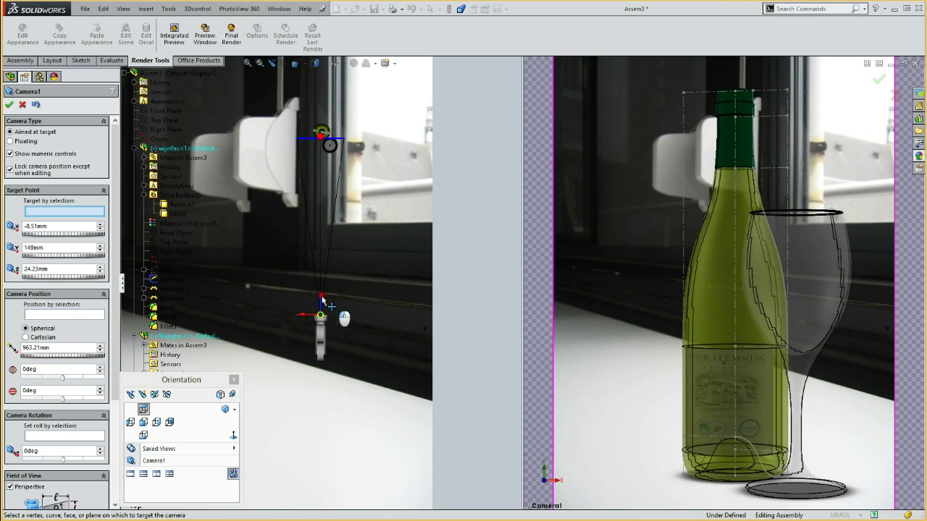
pyautogui.moveTo(322, 297); pyautogui.dragTo(322, 293)
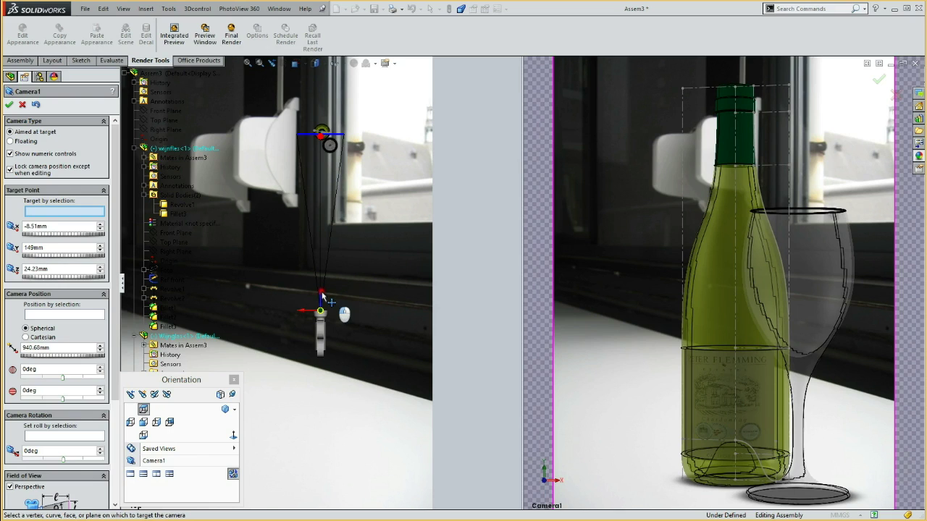
pyautogui.moveTo(330, 143); pyautogui.dragTo(343, 149)
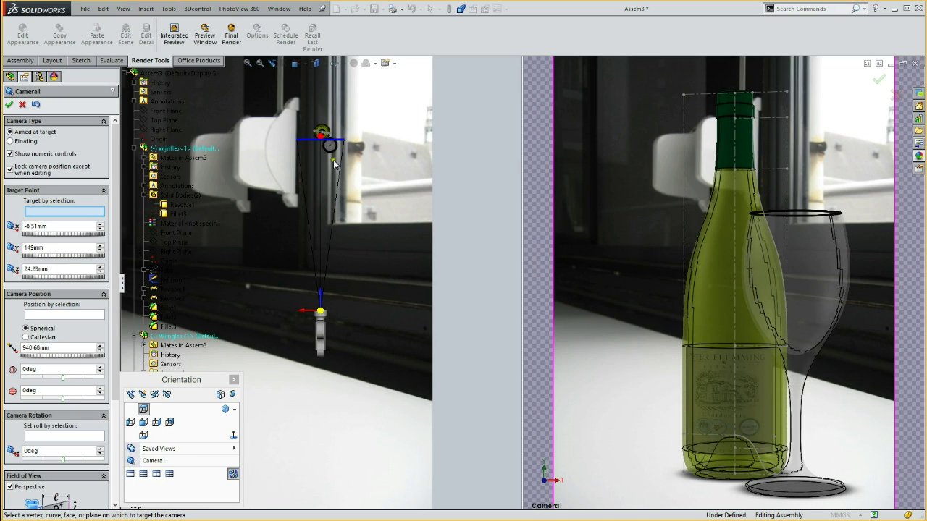
pyautogui.moveTo(334, 166); pyautogui.dragTo(336, 181)
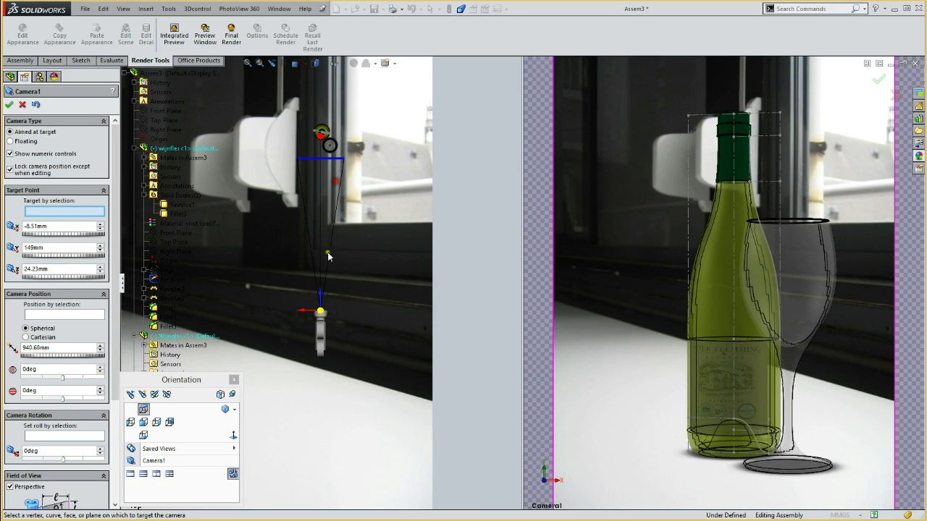
pyautogui.moveTo(319, 295); pyautogui.dragTo(320, 271)
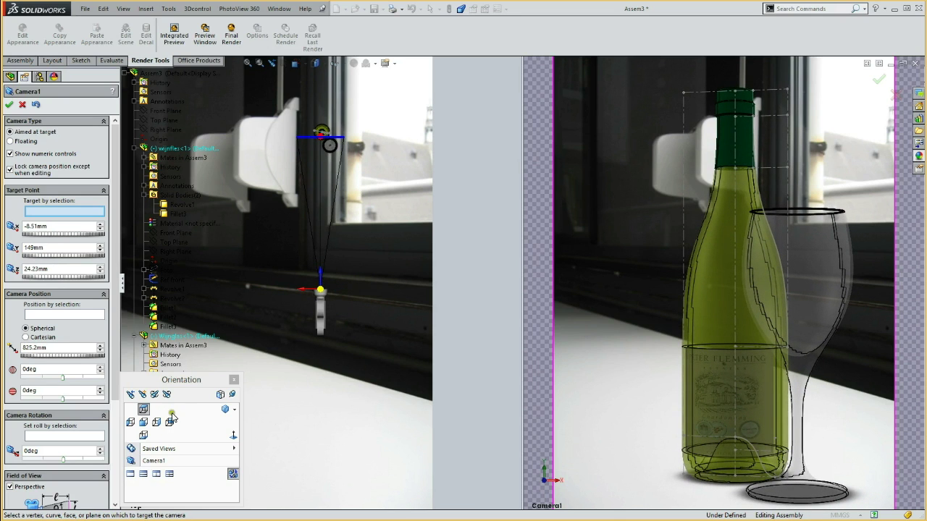
pyautogui.click(157, 422)
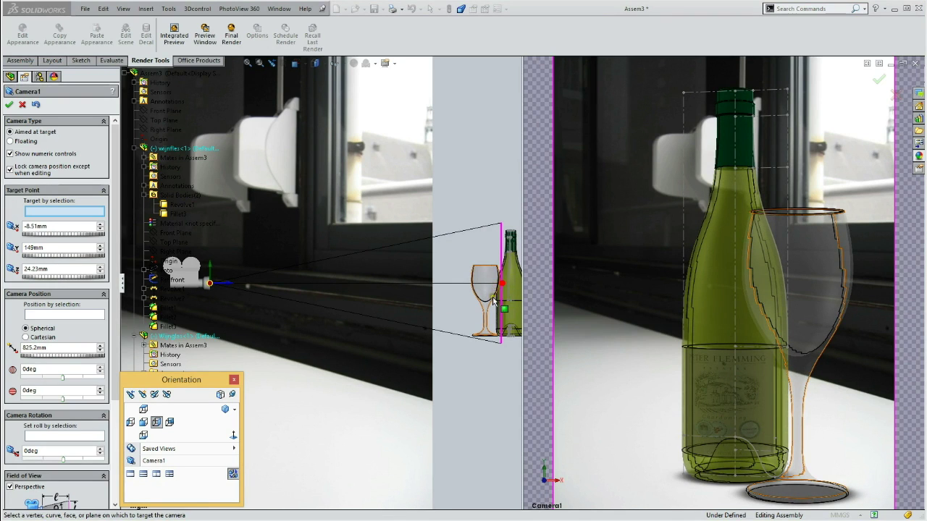
# Aim Camera1's target at the bottle (25.04, 139.05, 21.55 mm) and refine its framing angles.
pyautogui.moveTo(209, 270); pyautogui.dragTo(209, 276)
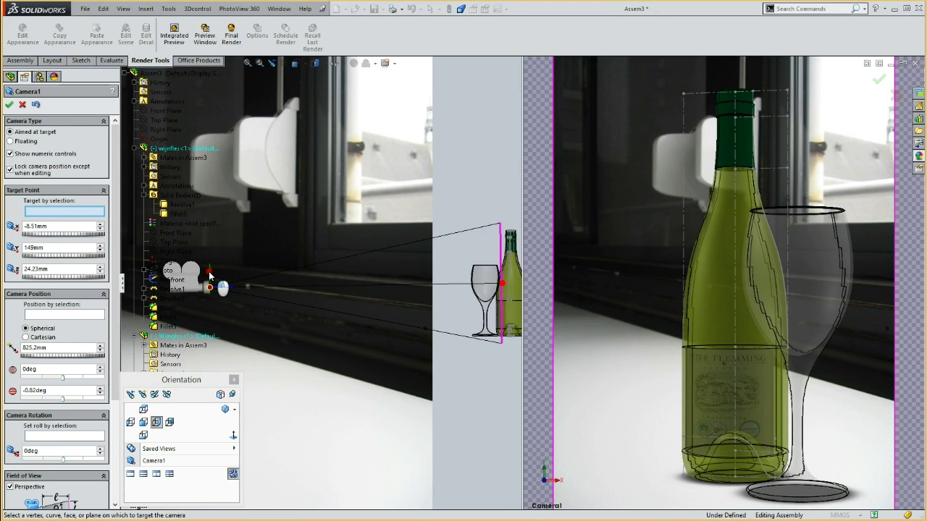
pyautogui.moveTo(209, 274); pyautogui.dragTo(209, 271)
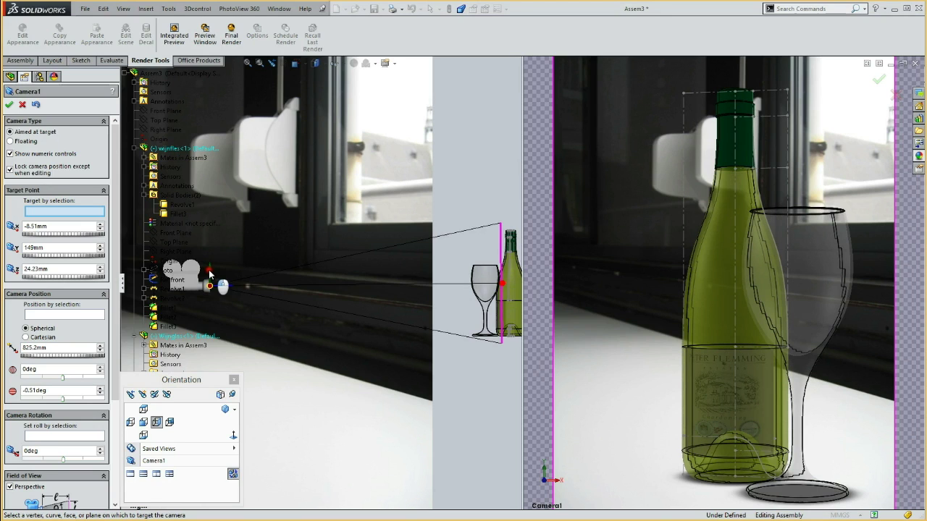
pyautogui.click(491, 290)
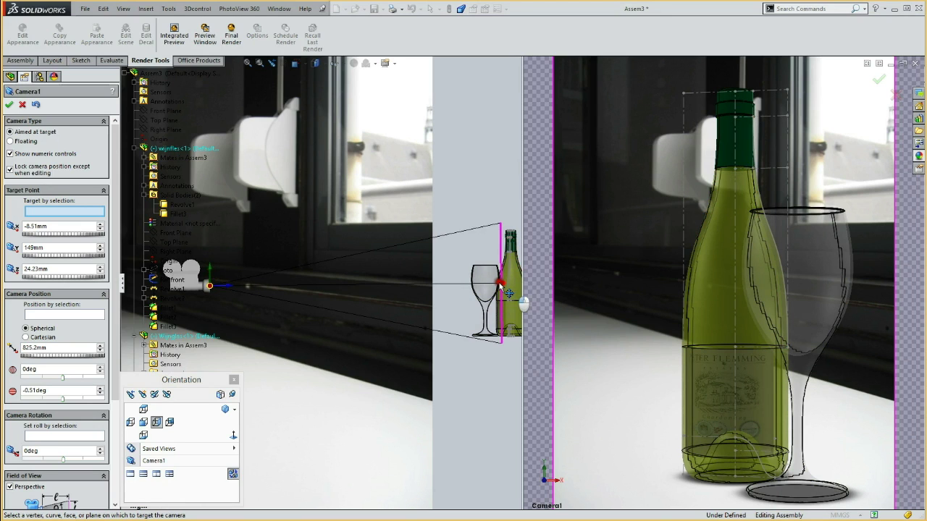
pyautogui.click(507, 296)
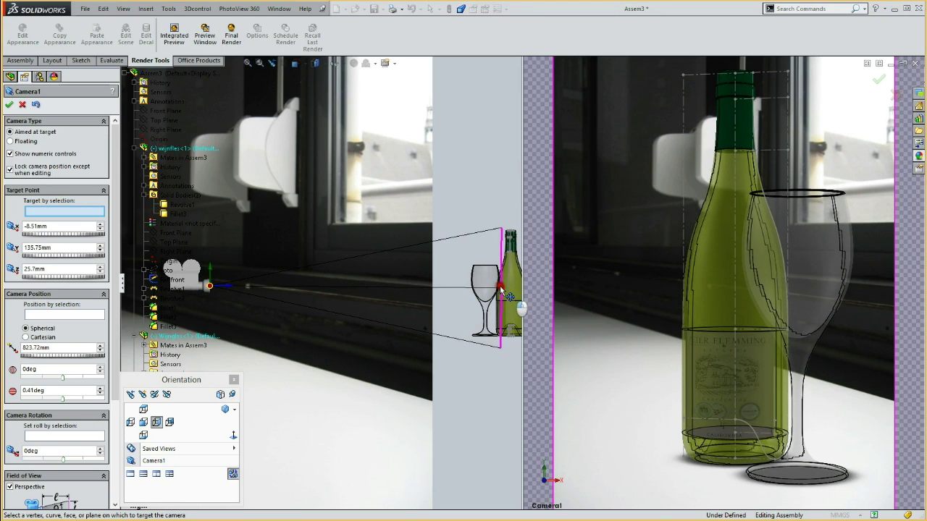
pyautogui.click(509, 296)
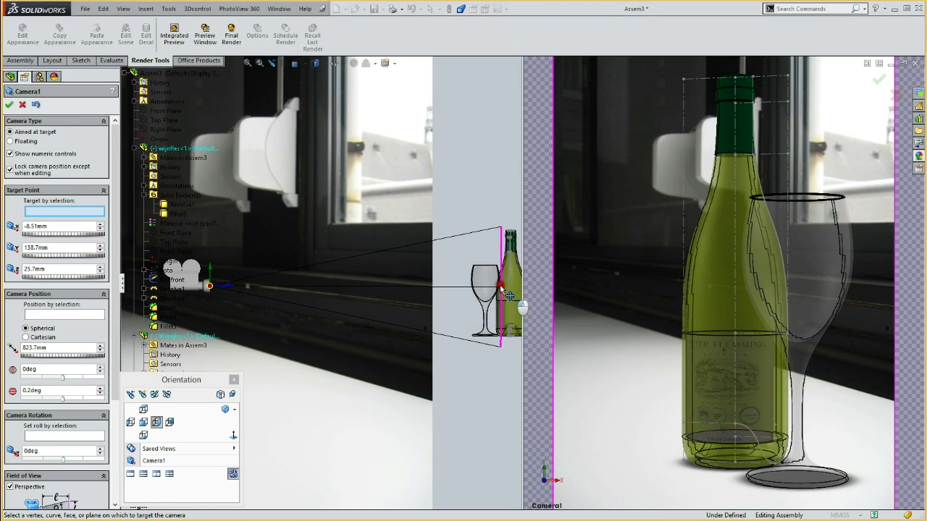
pyautogui.click(144, 423)
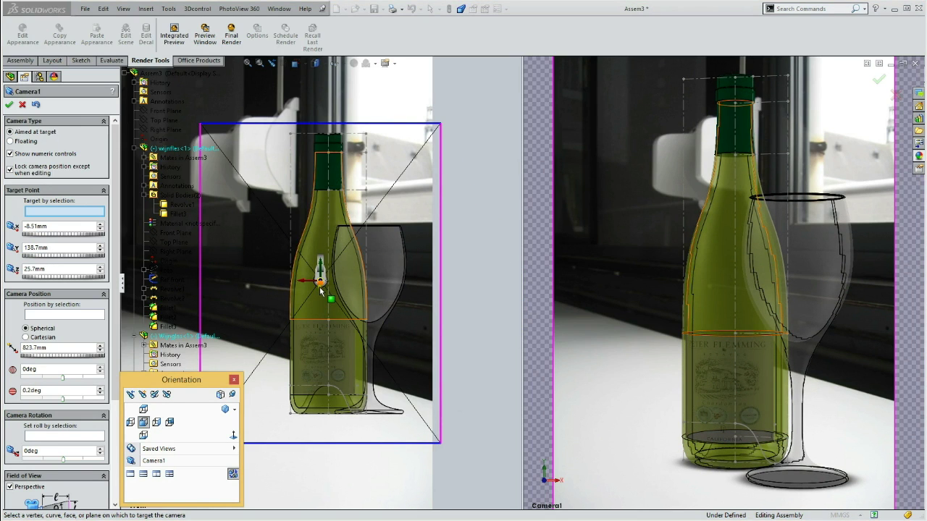
pyautogui.moveTo(321, 289); pyautogui.dragTo(308, 286, button='middle')
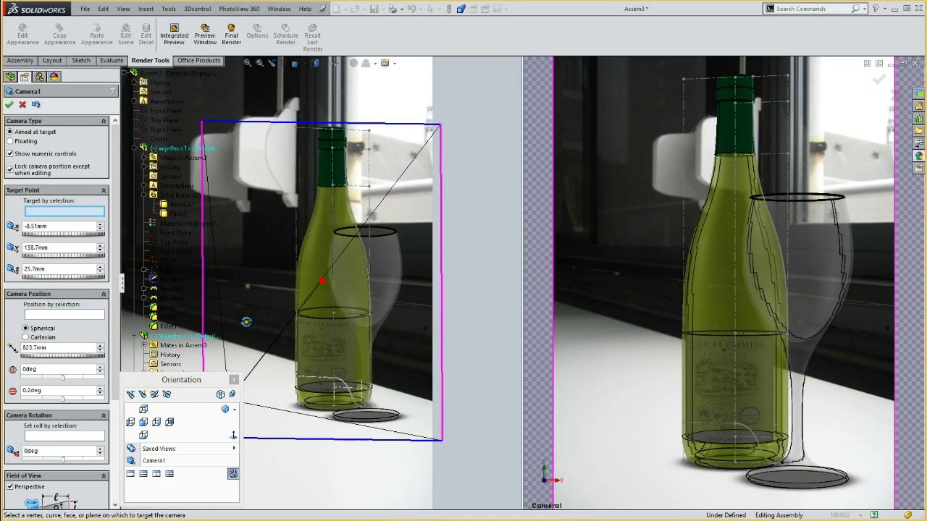
pyautogui.moveTo(308, 286)
pyautogui.mouseDown()
pyautogui.moveTo(364, 284)
pyautogui.moveTo(354, 284)
pyautogui.mouseUp()
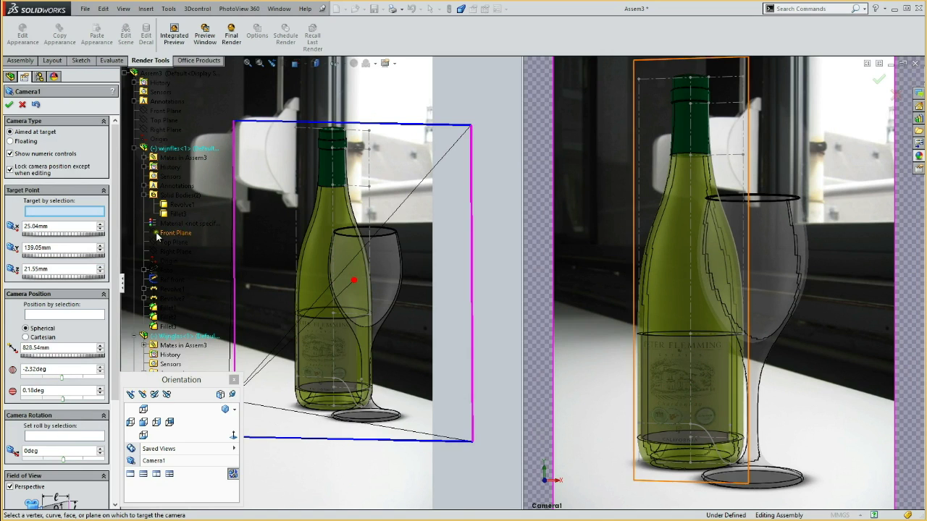
pyautogui.moveTo(114, 290); pyautogui.dragTo(112, 384)
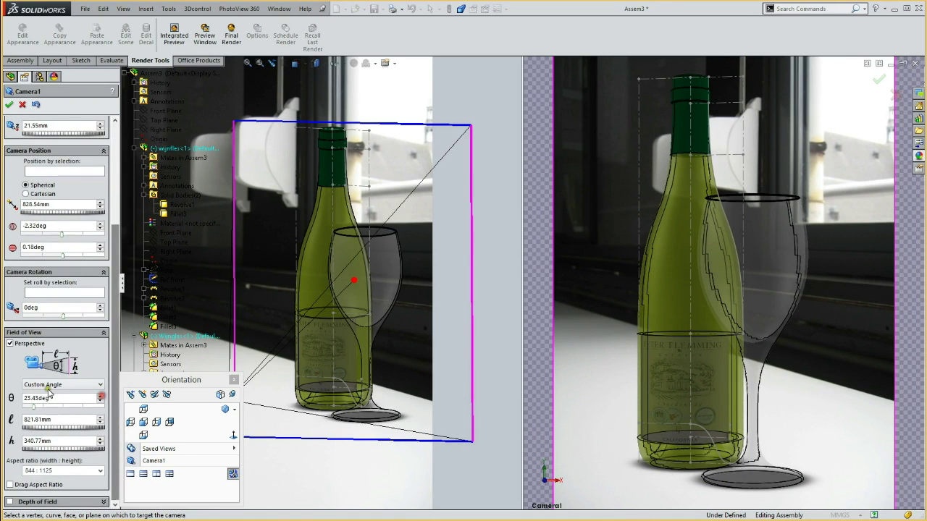
# Set Camera1's field of view angle to 24° and accept the camera settings.
pyautogui.click(37, 398)
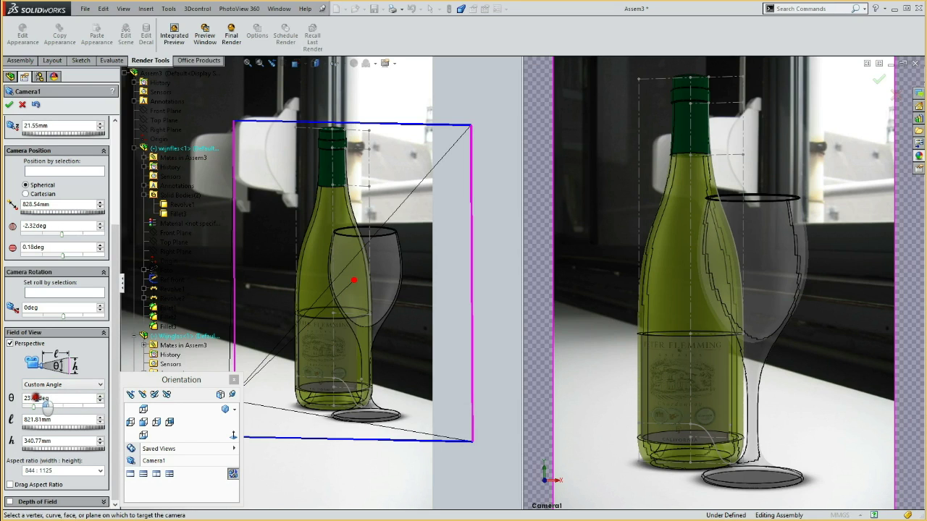
pyautogui.doubleClick(31, 398)
pyautogui.press('Tab')
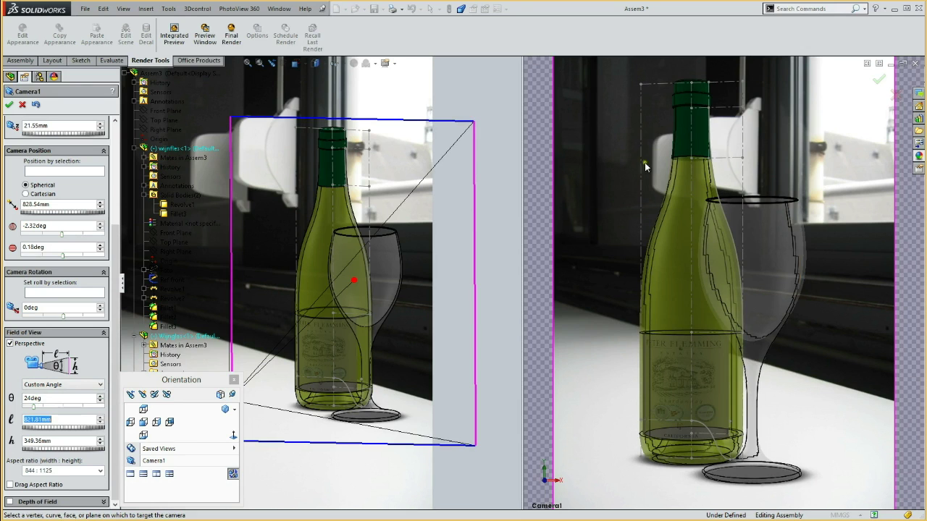
pyautogui.click(10, 104)
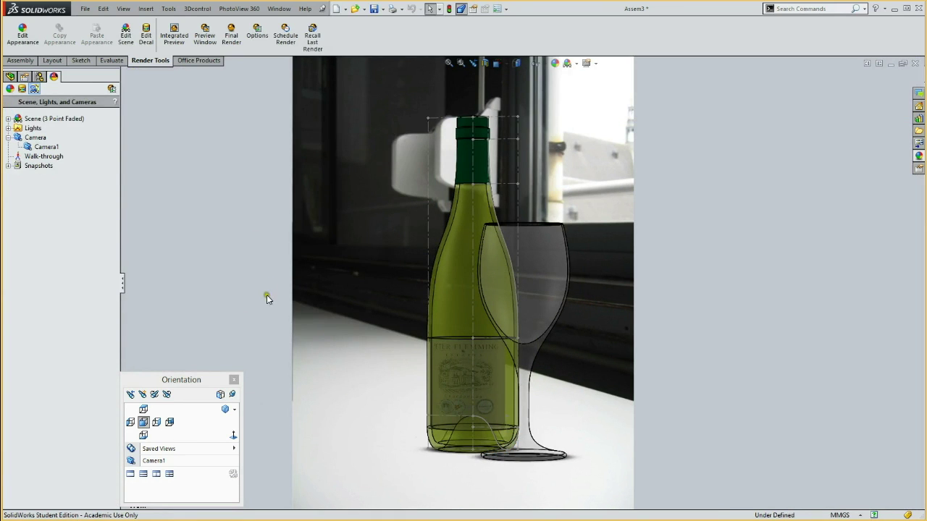
# Switch the main view to Camera1 and accept PhotoView 360 options at Good final render quality.
pyautogui.click(149, 461)
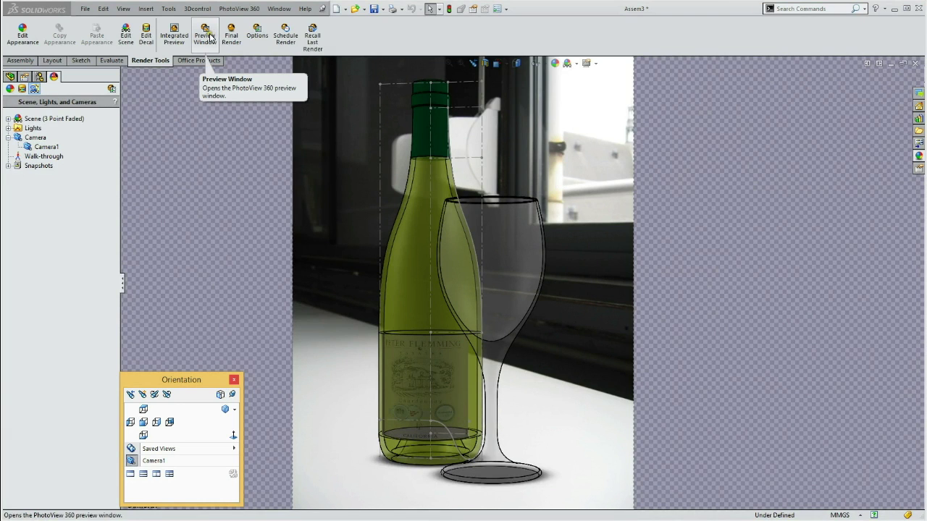
pyautogui.click(257, 32)
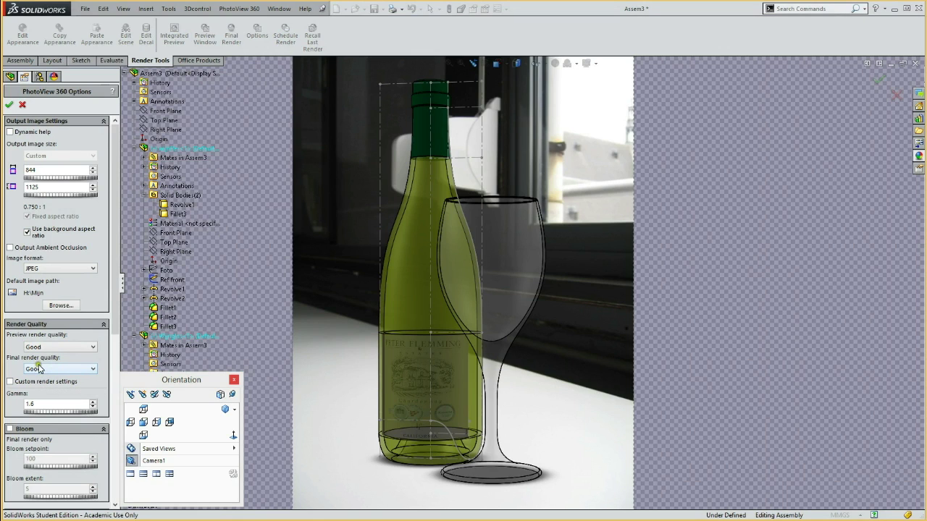
pyautogui.click(39, 370)
pyautogui.click(40, 370)
pyautogui.click(10, 106)
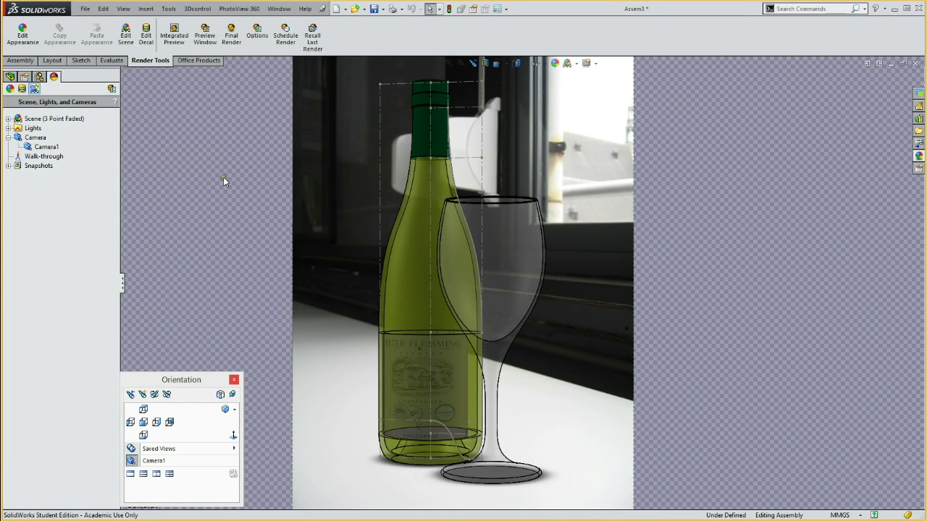
pyautogui.click(266, 136)
pyautogui.click(209, 40)
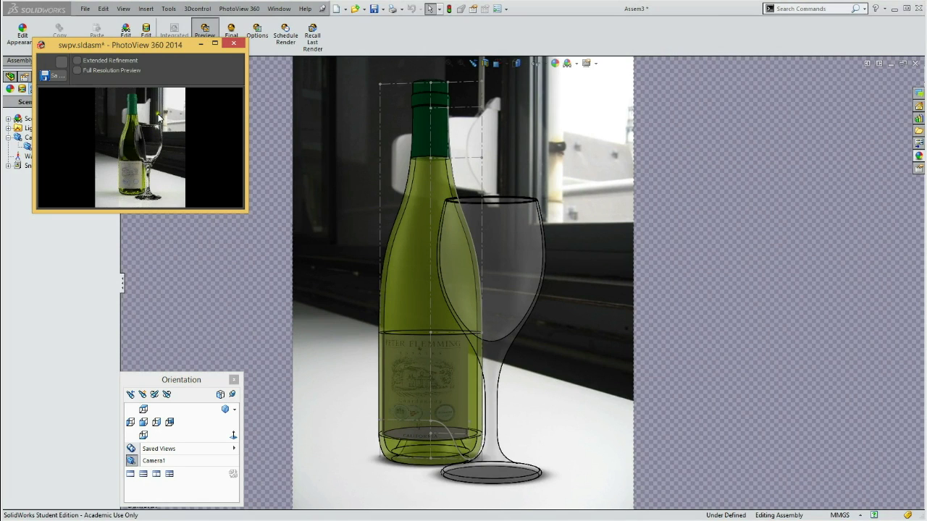
pyautogui.click(234, 45)
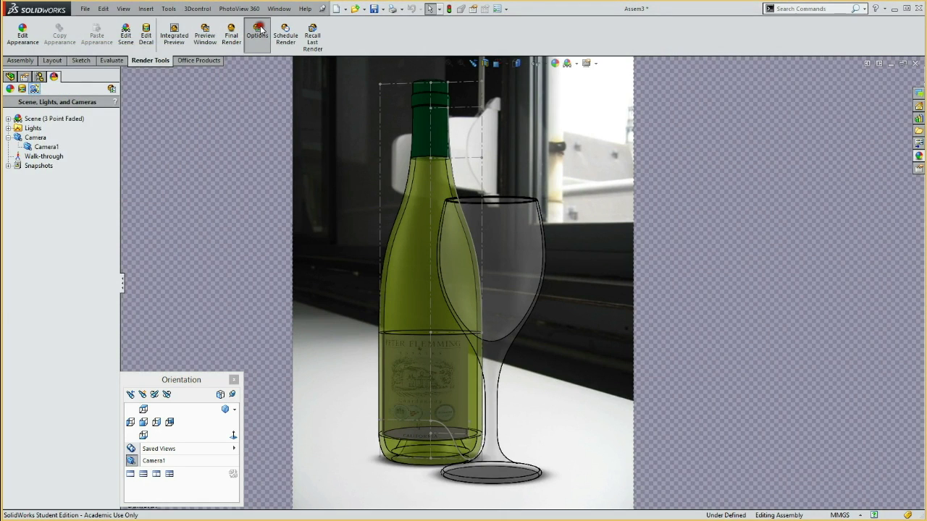
# Raise PhotoView 360 final render quality from Good to Best, then launch the bottle-and-glass final render.
pyautogui.click(257, 35)
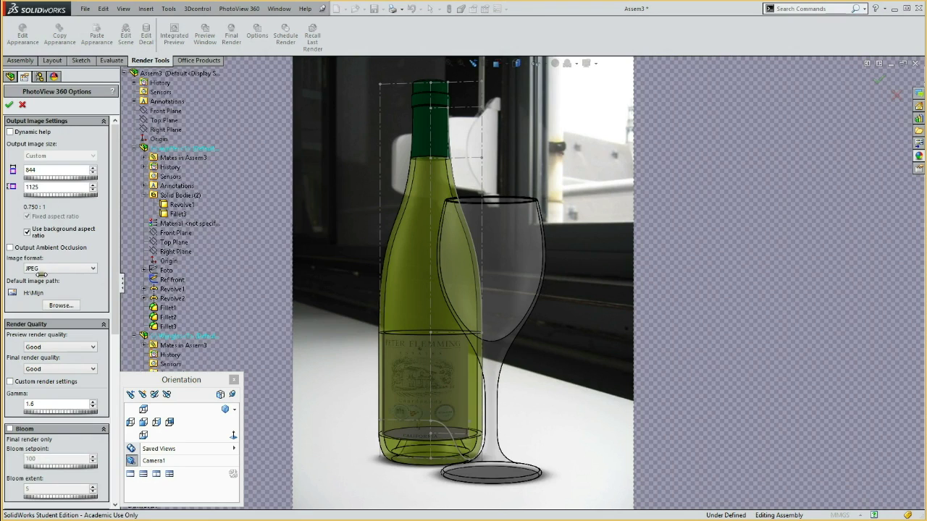
pyautogui.click(52, 369)
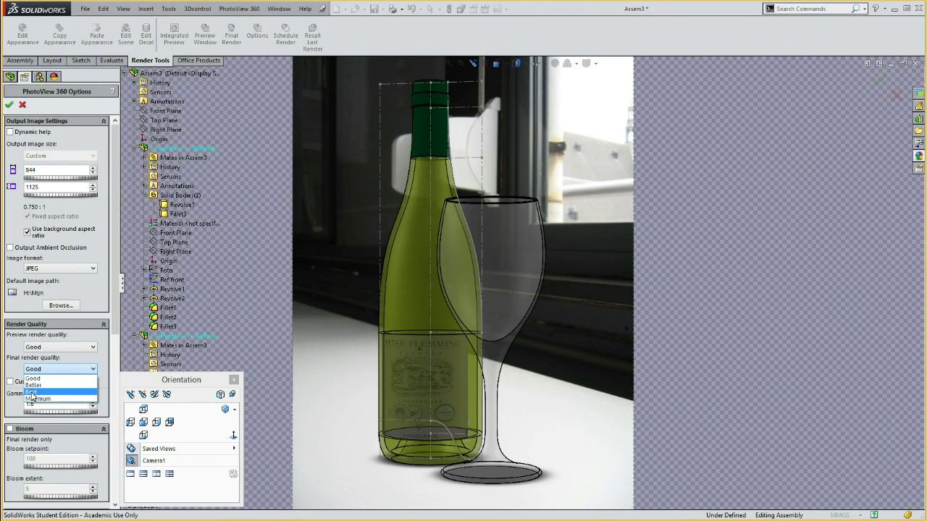
pyautogui.click(31, 393)
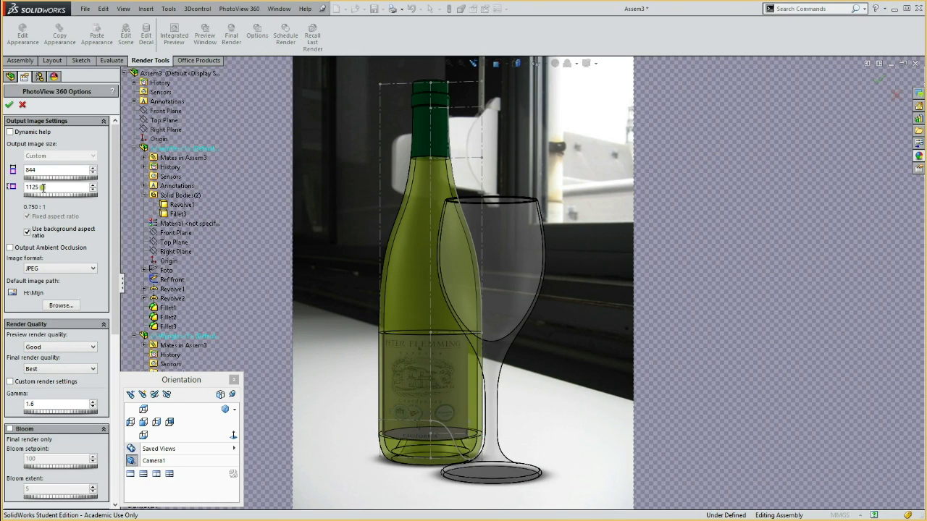
pyautogui.click(9, 105)
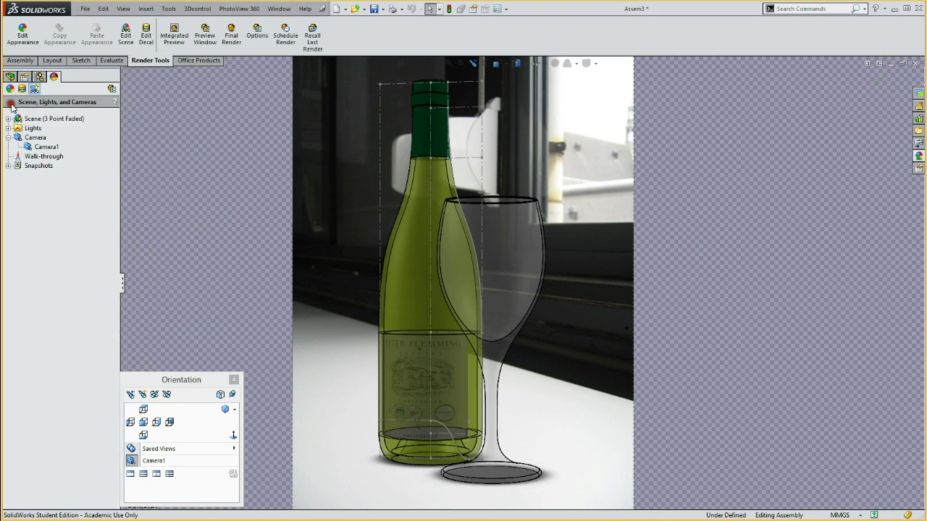
pyautogui.click(232, 37)
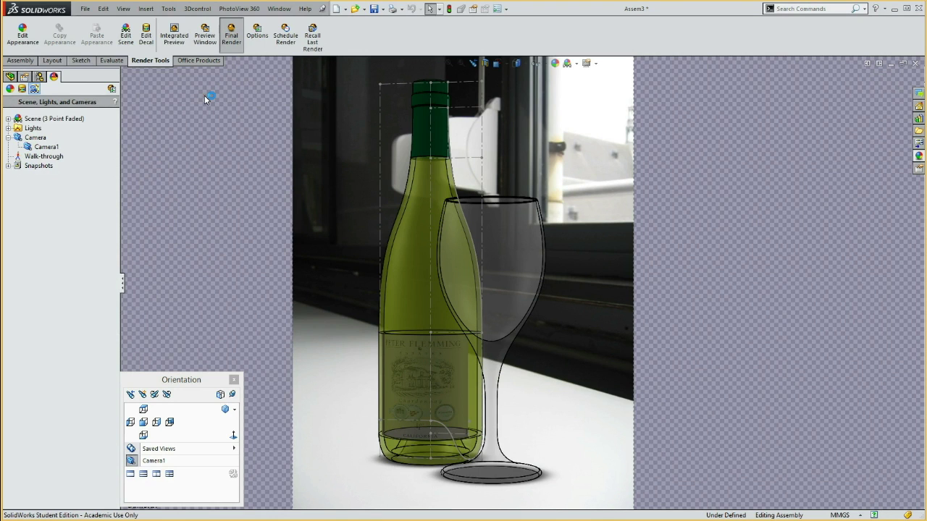